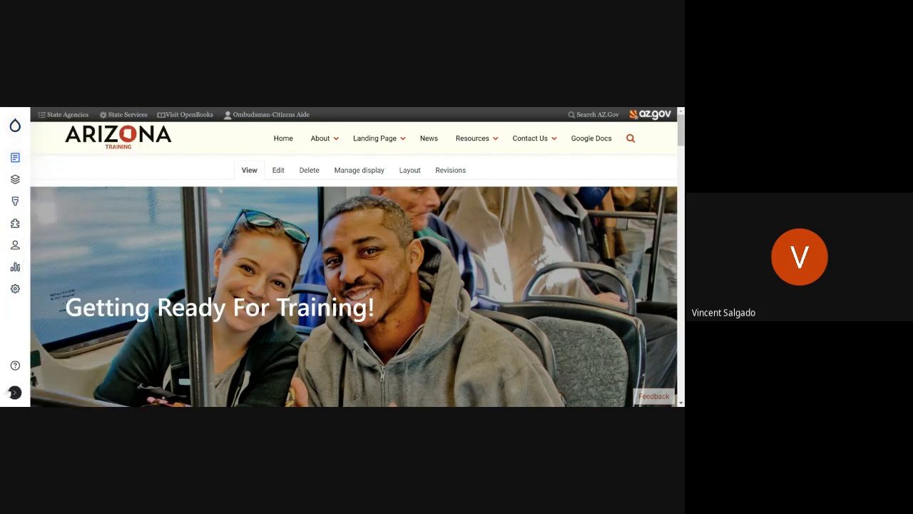
Step: Examine the admin sidebar in its expanded and collapsed forms, including the Content and Tools submenus
mouse_move(15, 126)
mouse_move(19, 143)
left_click(14, 392)
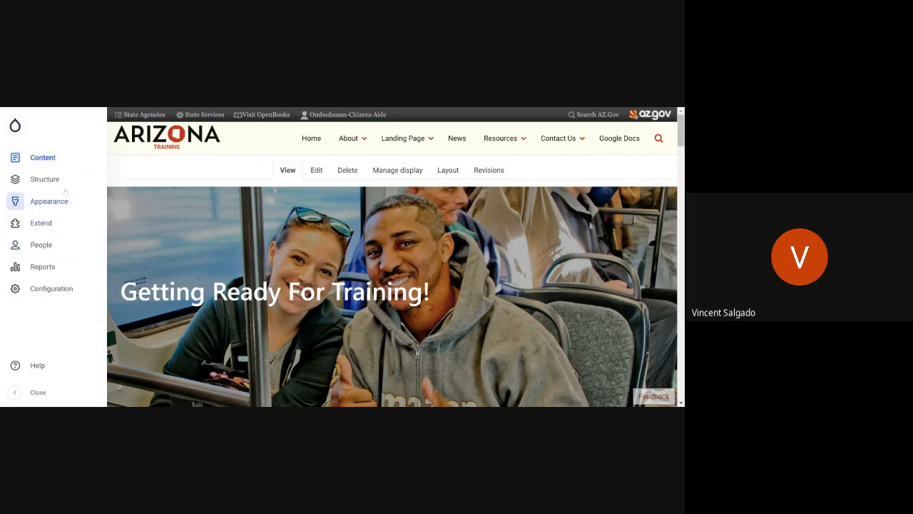
mouse_move(68, 158)
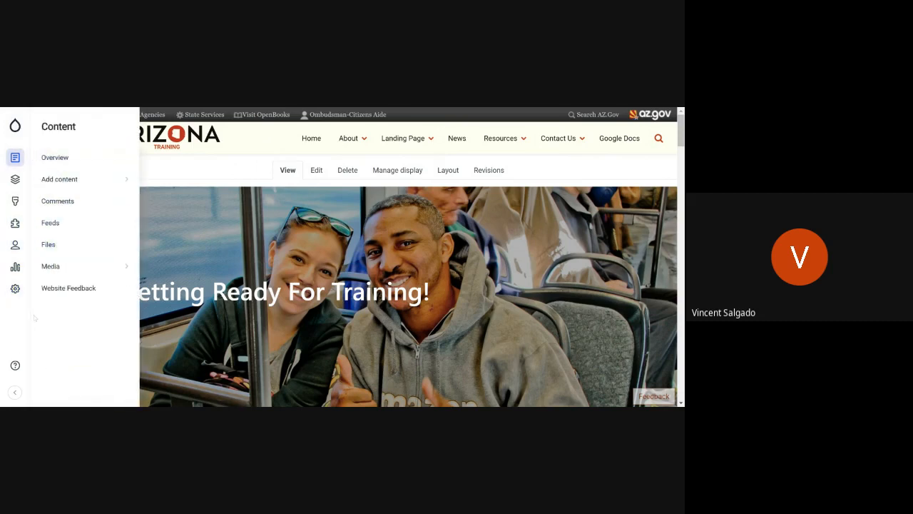
mouse_move(35, 294)
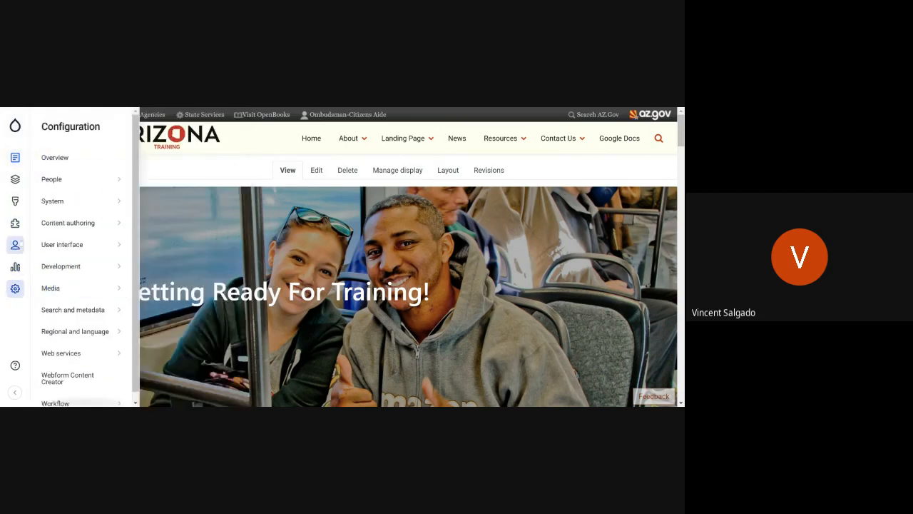
left_click(16, 391)
mouse_move(15, 289)
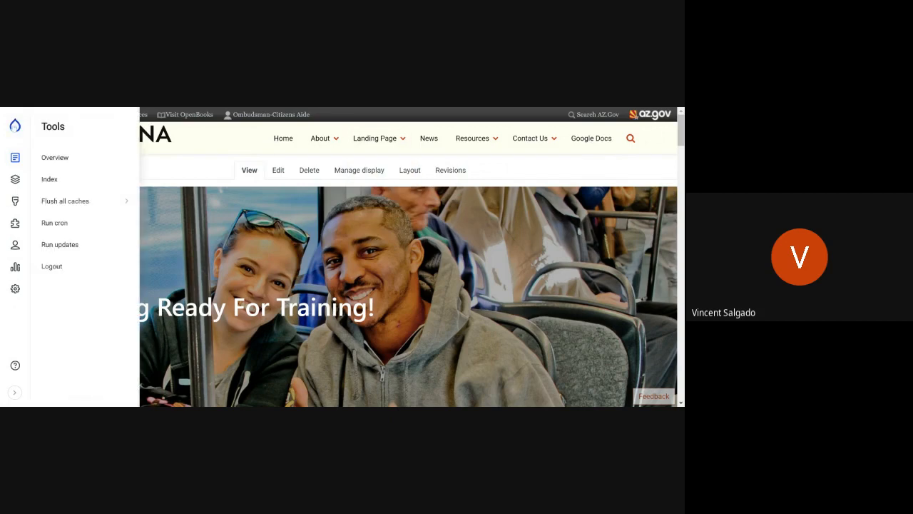
scroll(402, 271, "down", 1)
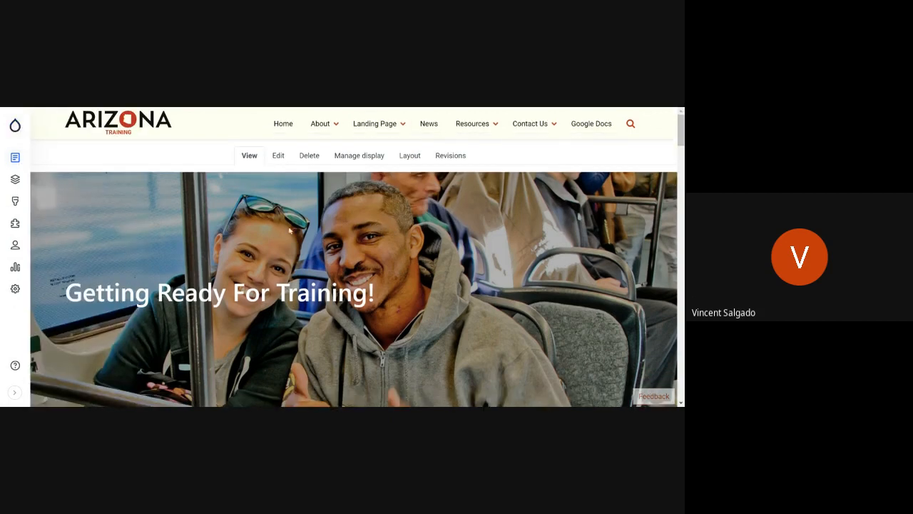
scroll(385, 221, "up", 1)
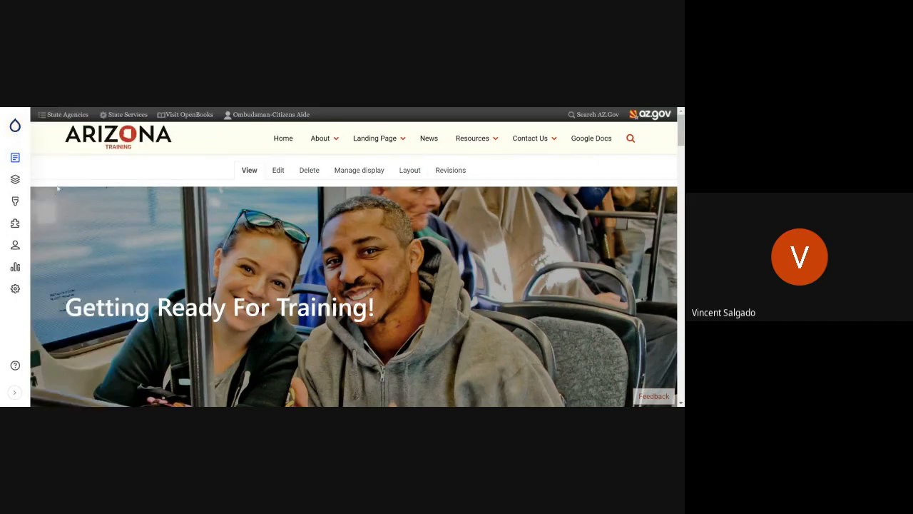
Step: Expand the admin sidebar and go to the Content overview to review the site's content list
mouse_move(15, 157)
left_click(15, 392)
mouse_move(15, 157)
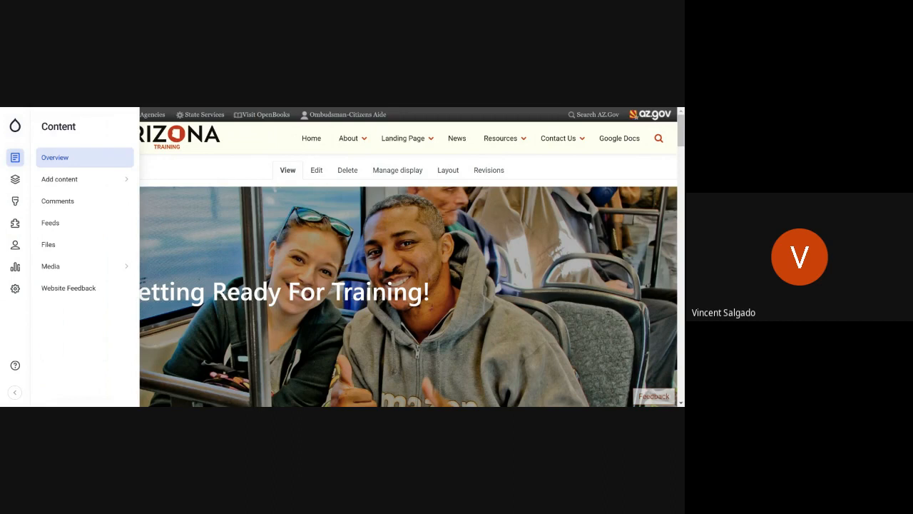
left_click(64, 185)
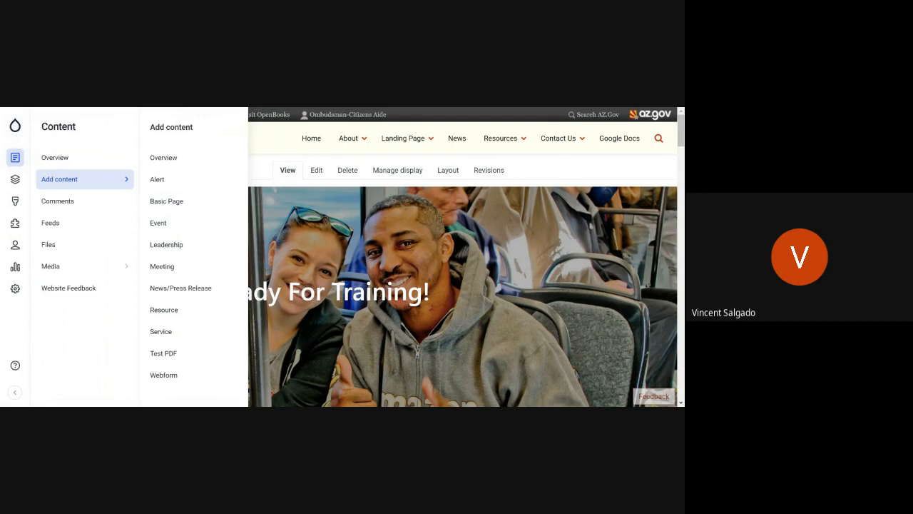
left_click(67, 158)
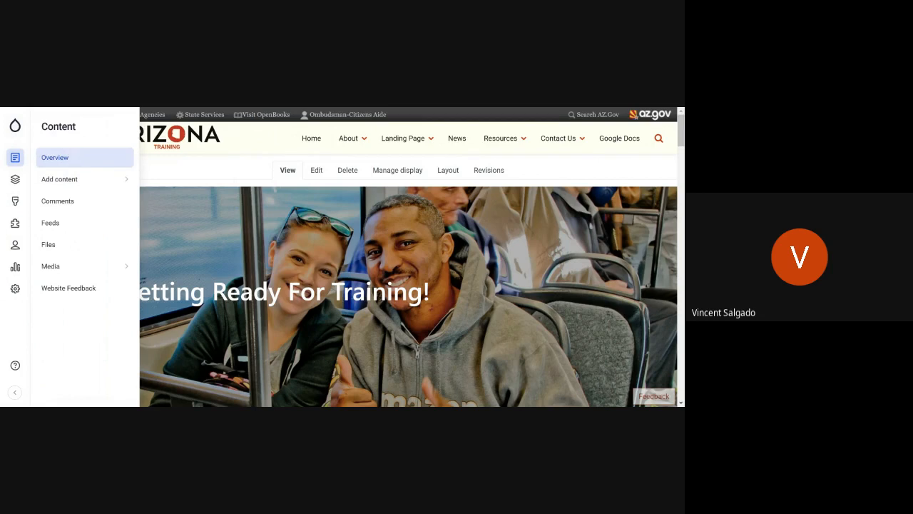
left_click(74, 158)
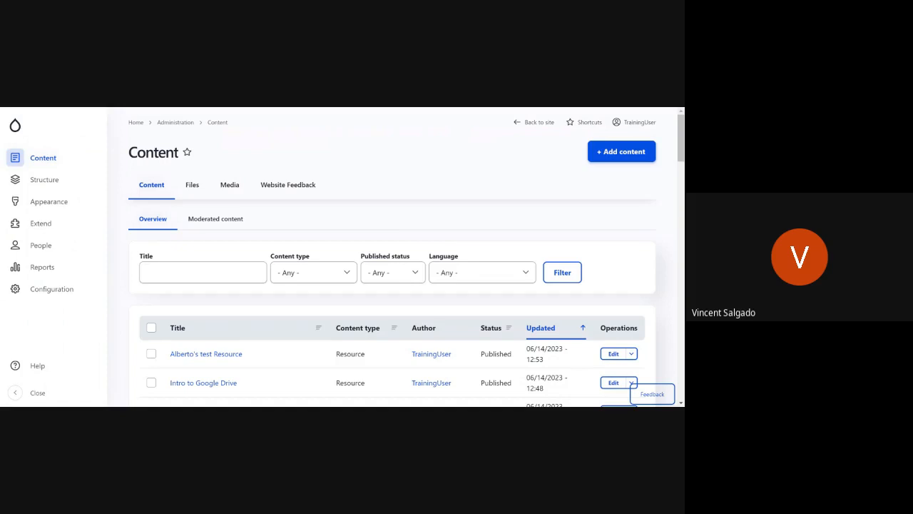
scroll(267, 308, "down", 5)
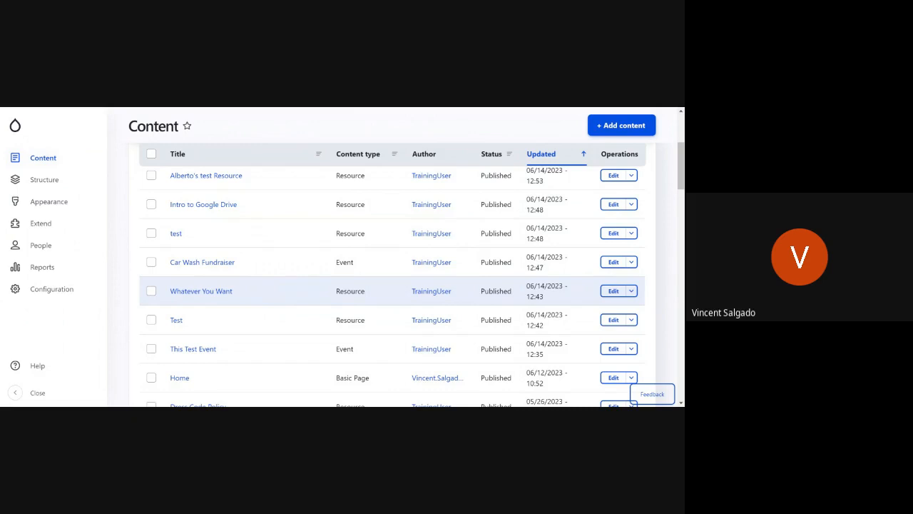
scroll(283, 306, "up", 5)
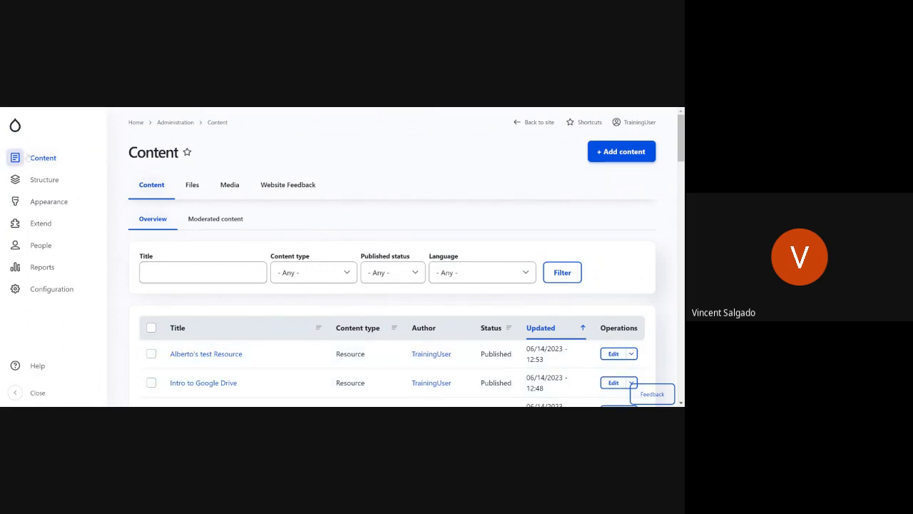
Step: Examine the options offered under Structure, Appearance, Extend, People, Reports and Configuration in the admin sidebar
left_click(15, 179)
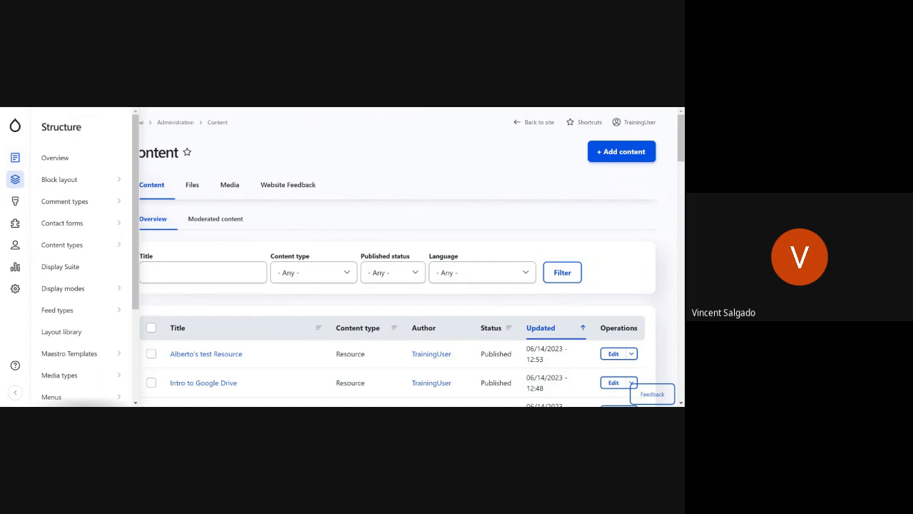
mouse_move(84, 176)
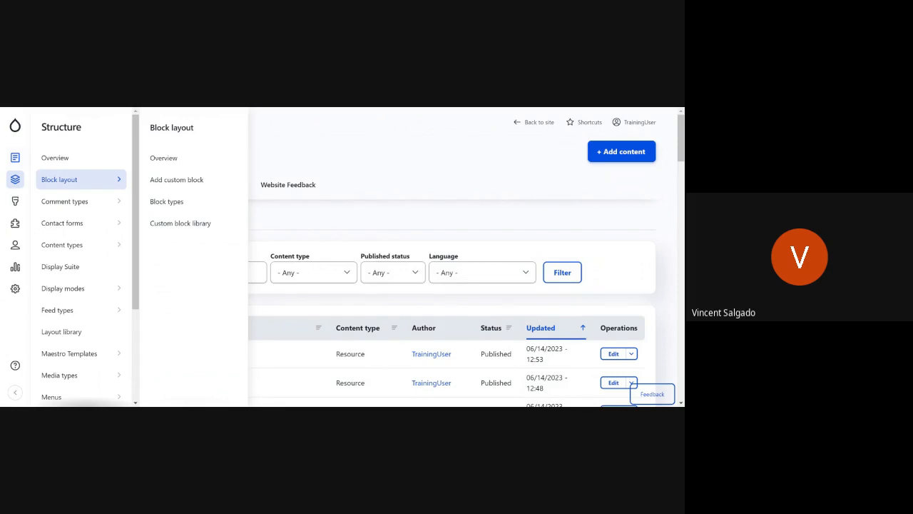
scroll(83, 353, "down", 2)
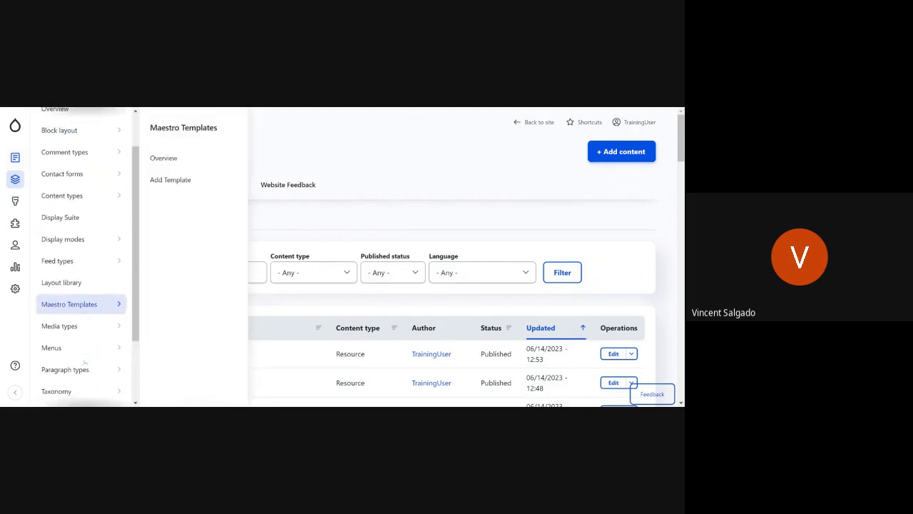
scroll(84, 364, "down", 1)
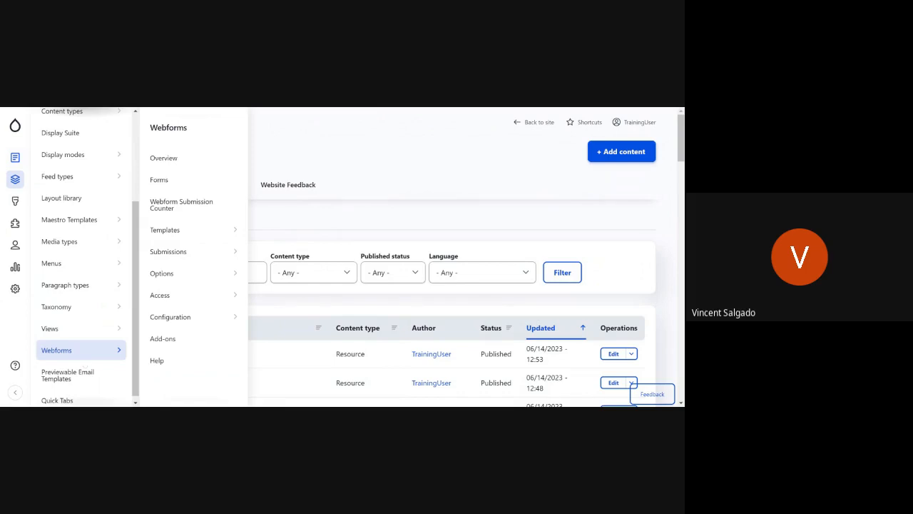
mouse_move(85, 313)
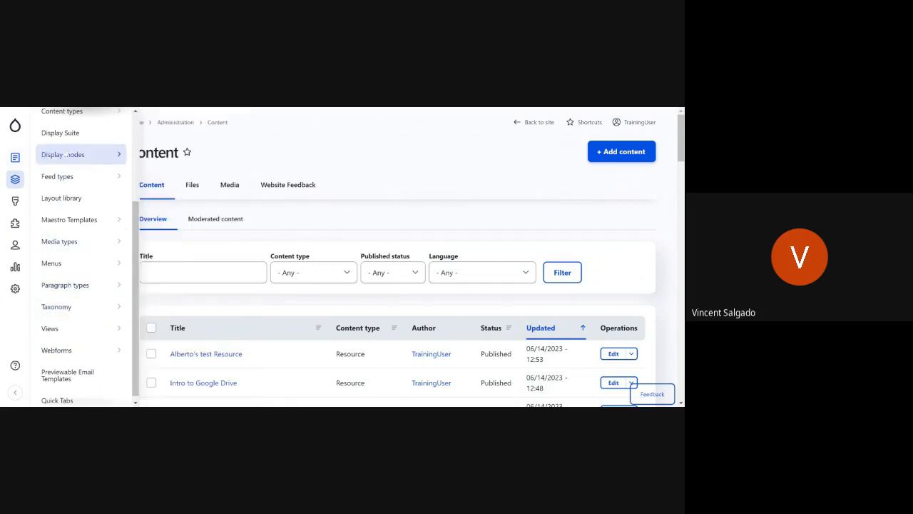
scroll(99, 207, "up", 3)
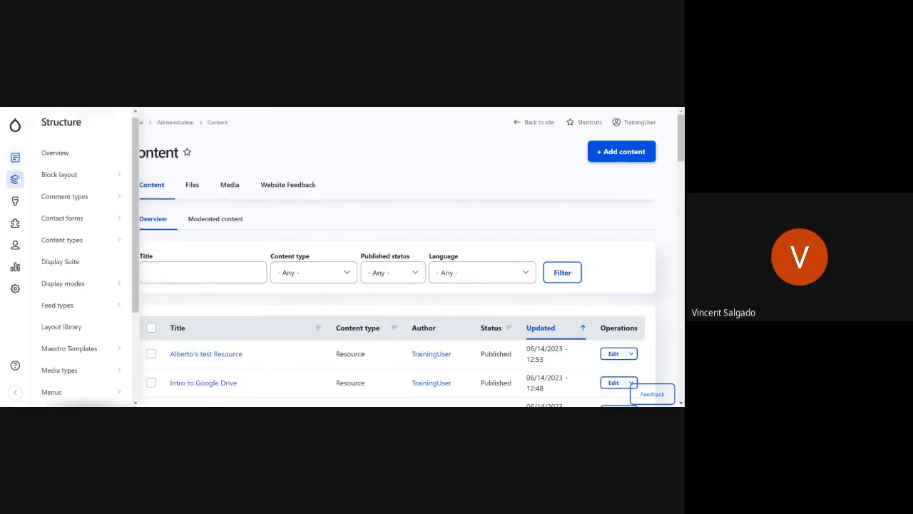
mouse_move(20, 197)
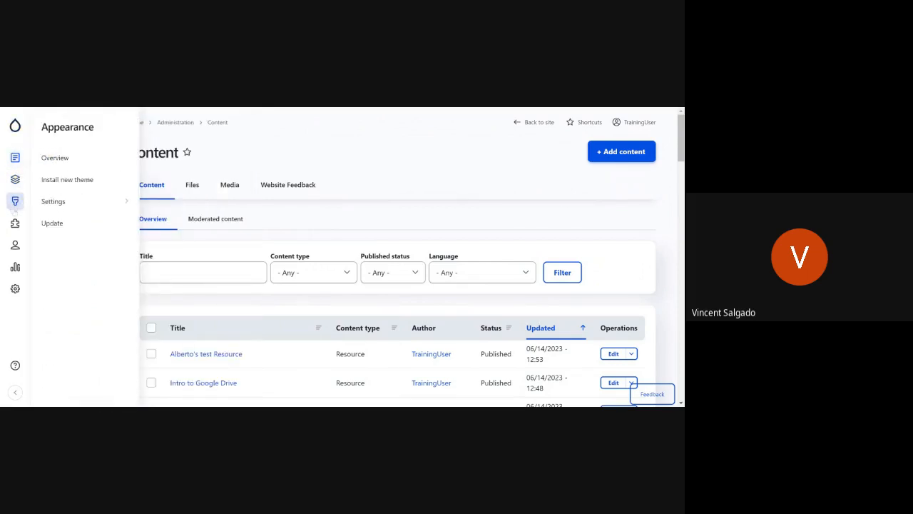
mouse_move(15, 224)
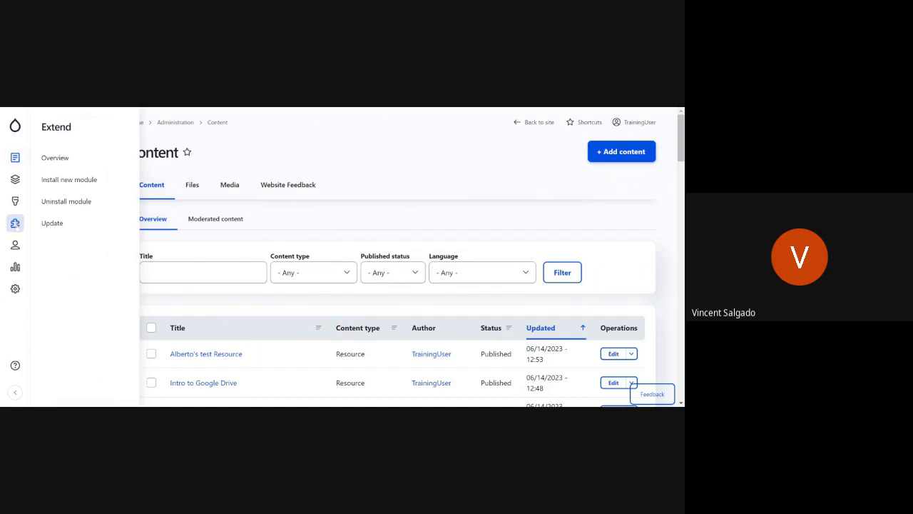
mouse_move(15, 245)
mouse_move(15, 266)
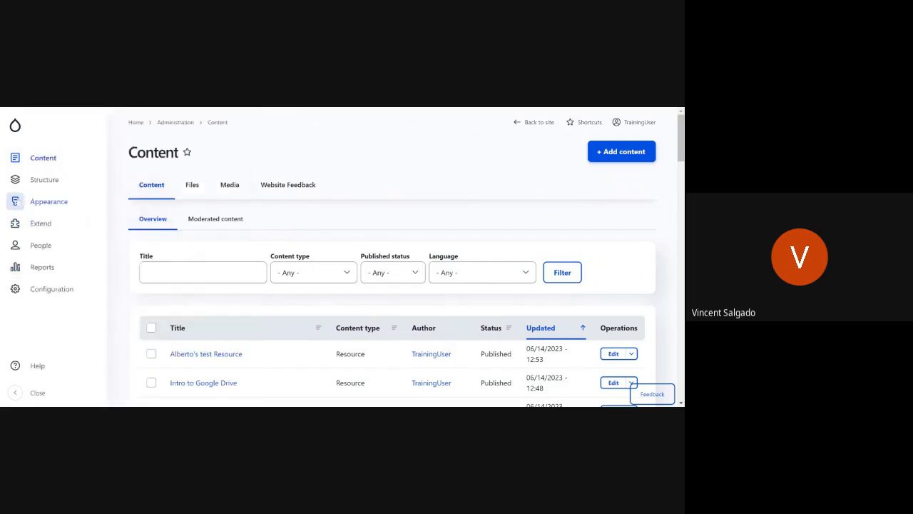
mouse_move(15, 289)
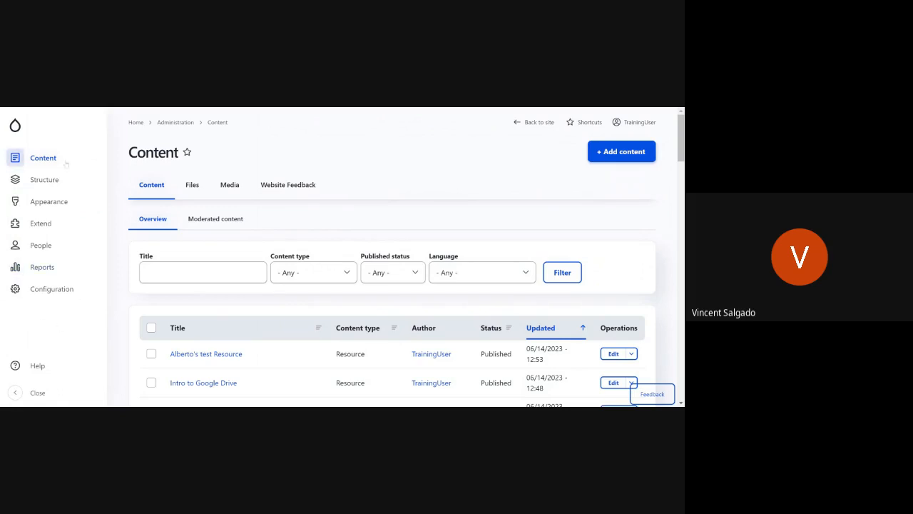
mouse_move(23, 158)
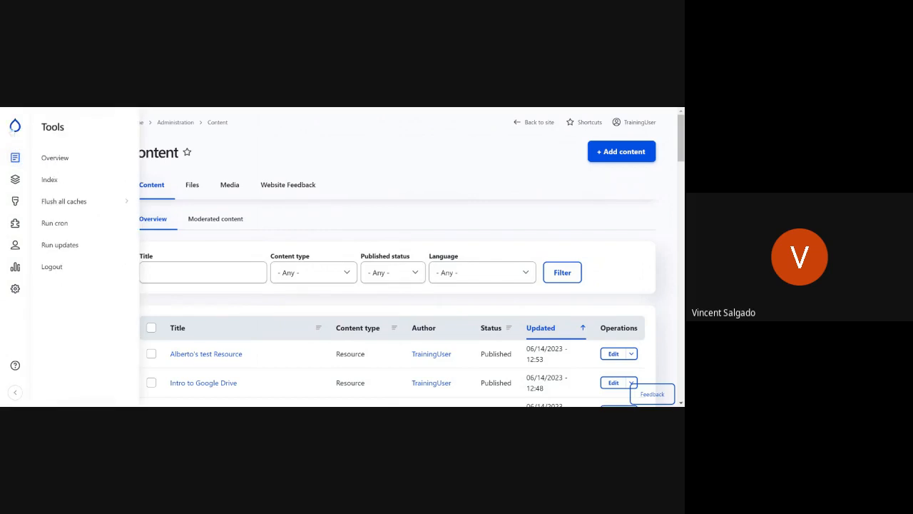
mouse_move(16, 181)
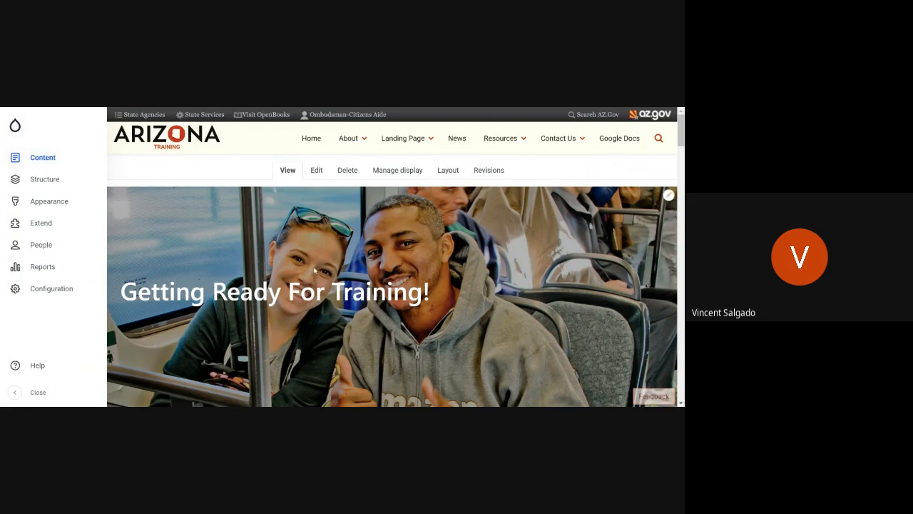
Step: From the site's News page, open the feedback form and enter "Image Not Loading" as the summary
scroll(328, 227, "down", 2)
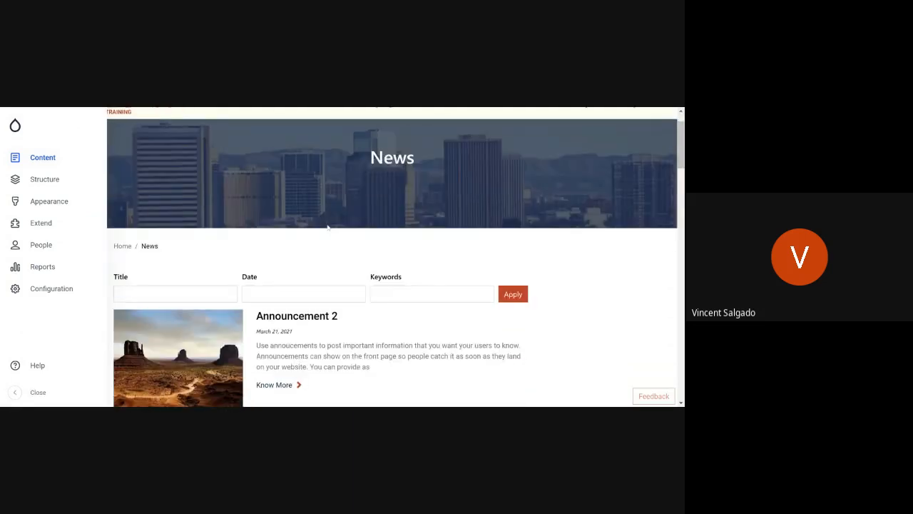
scroll(328, 228, "down", 6)
scroll(328, 228, "up", 2)
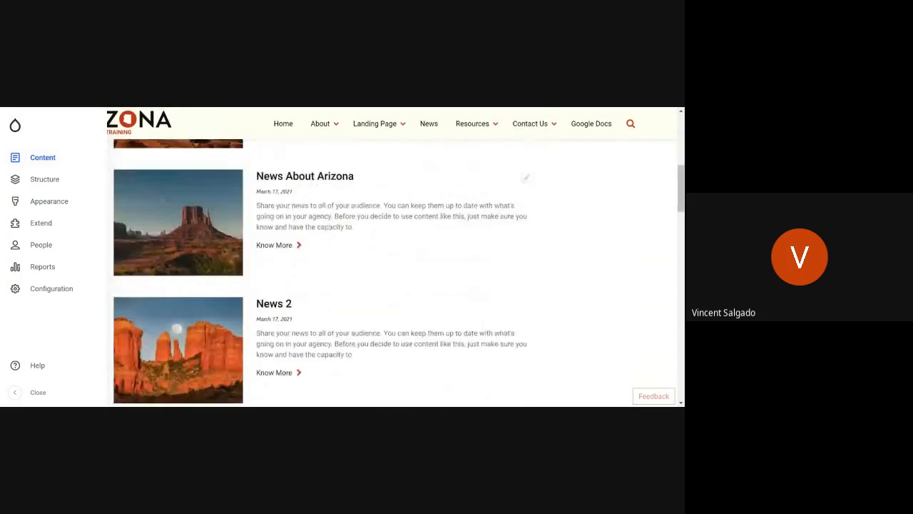
scroll(328, 227, "up", 4)
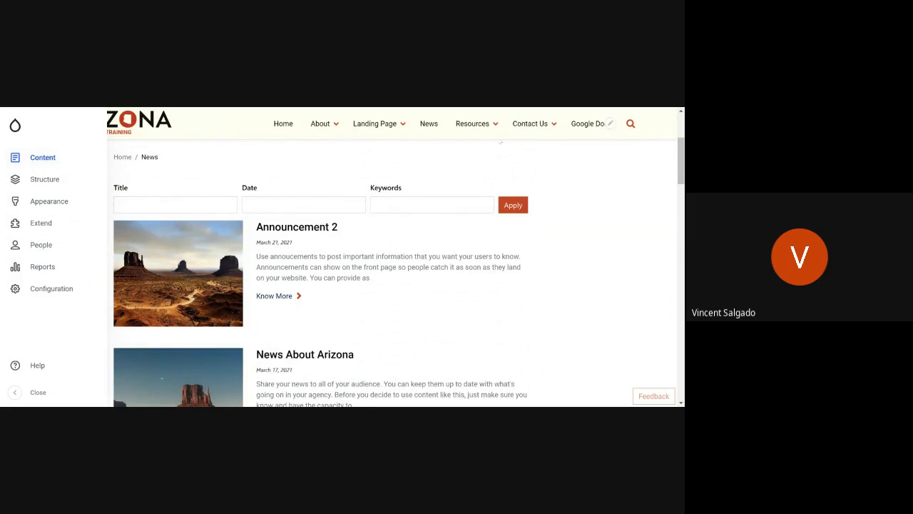
left_click(652, 396)
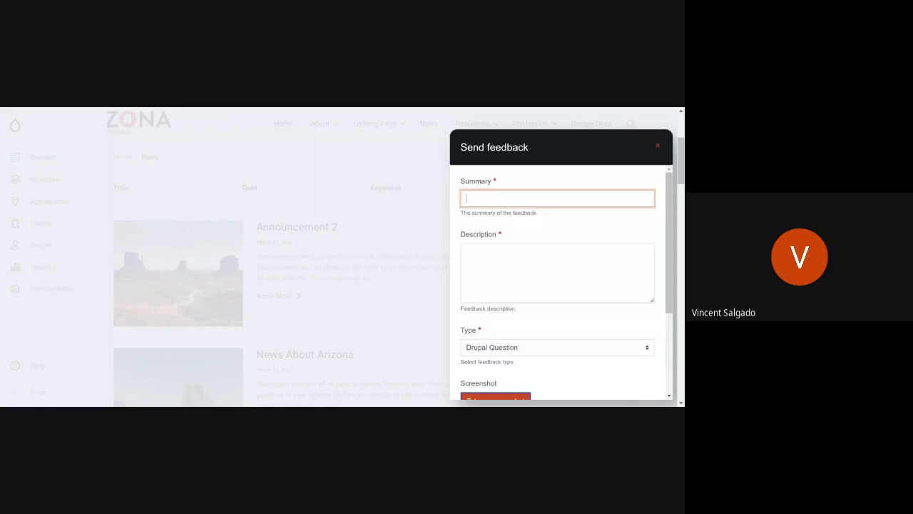
type("Image Not Loading")
Step: Enter the feedback description "For the Announcement 2 the image is not loading on this page"
left_click(506, 245)
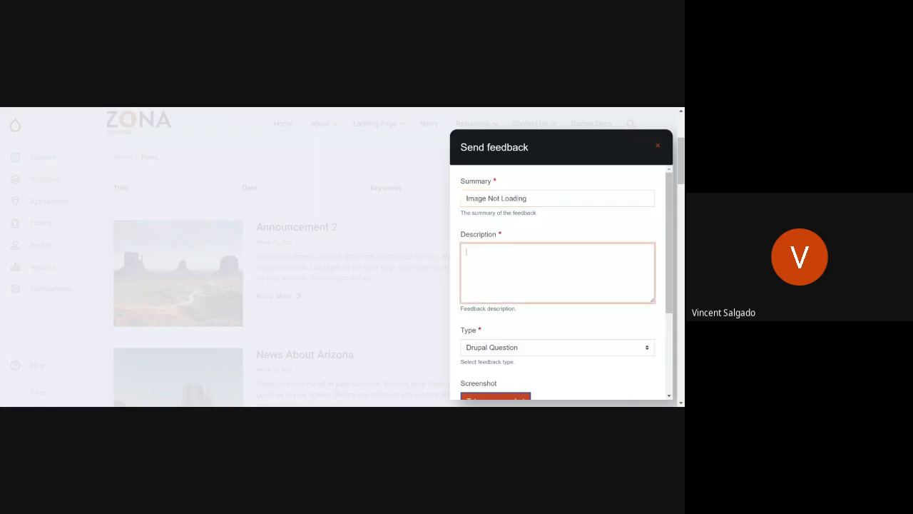
type("For the Arnouncement 2 the image is n")
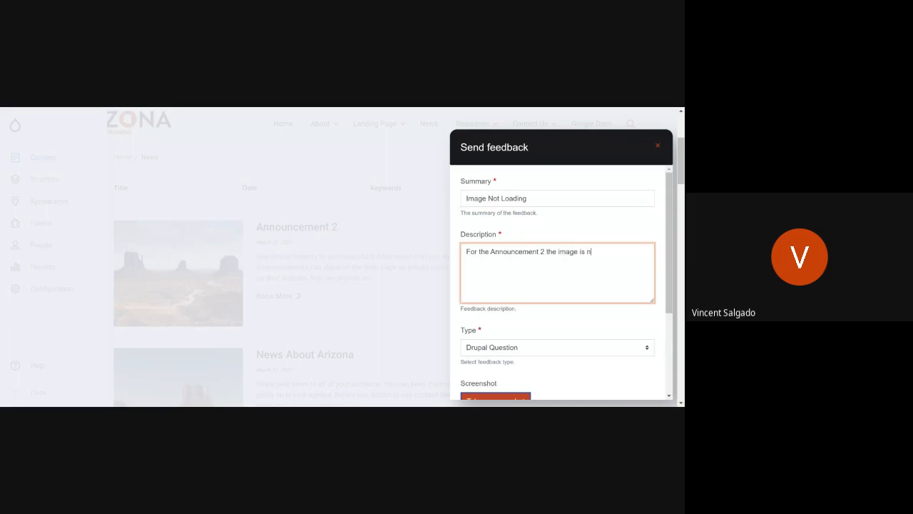
type("ot loading on this page")
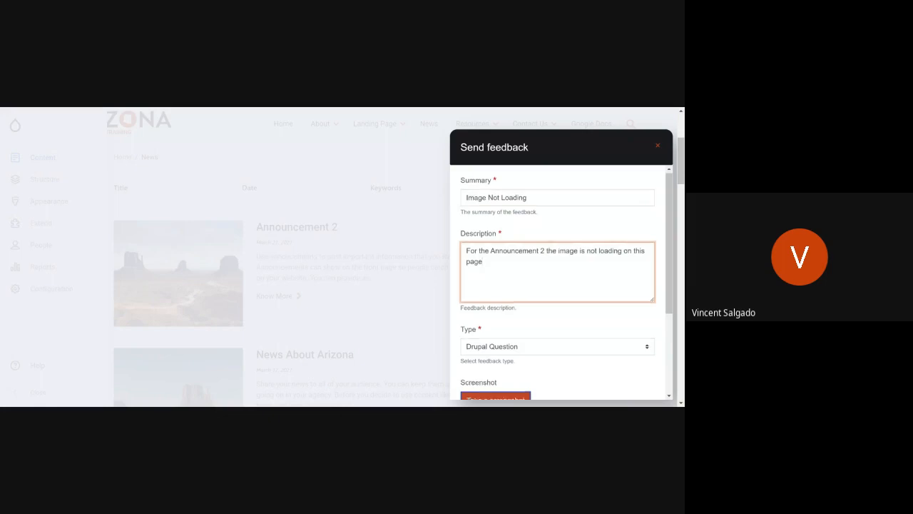
Step: Start a screenshot for the feedback and highlight the Announcement 2 image and heading area
scroll(501, 264, "down", 3)
scroll(500, 264, "up", 3)
scroll(500, 263, "down", 1)
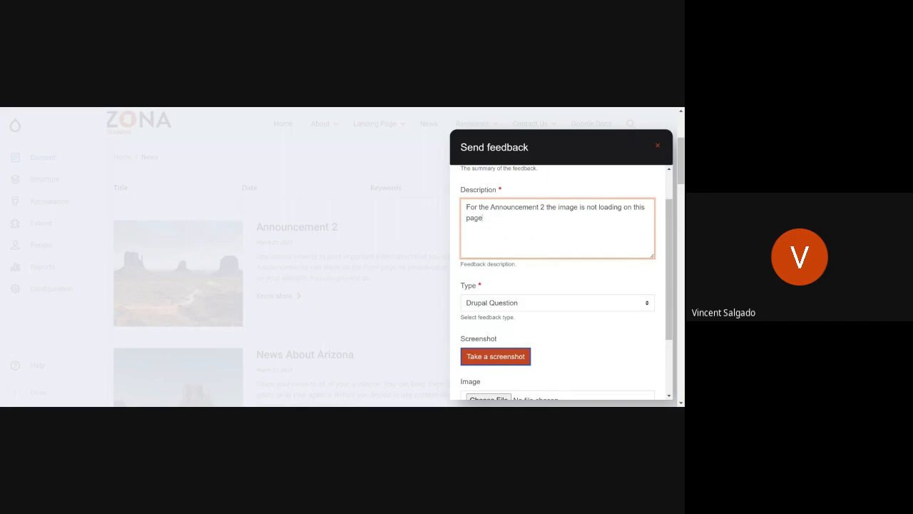
scroll(521, 312, "down", 2)
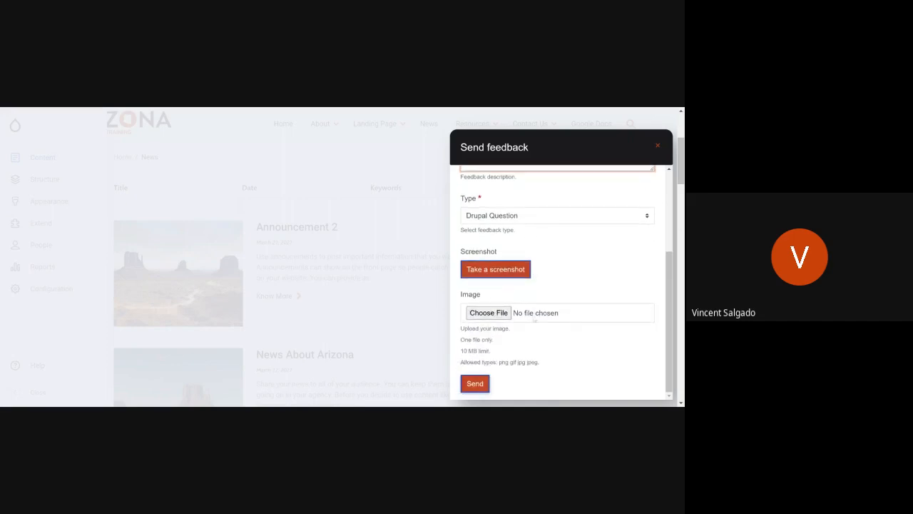
left_click(510, 272)
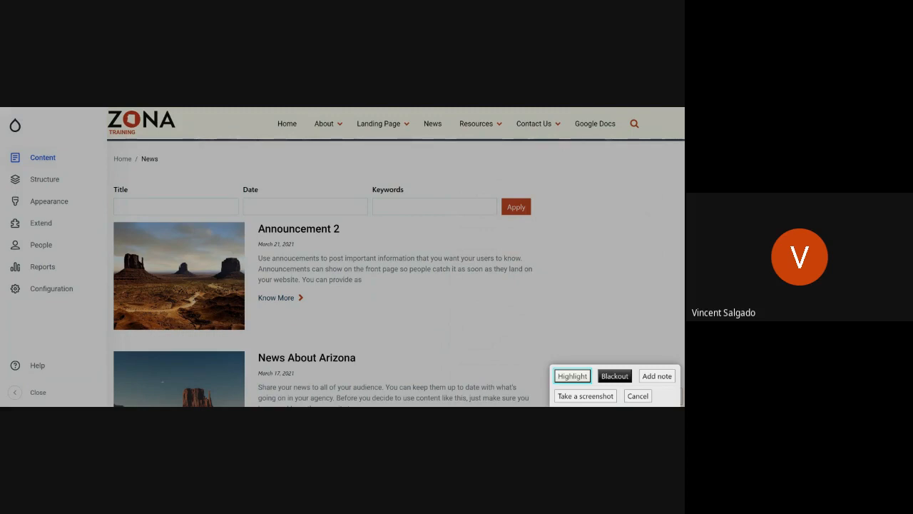
left_click_drag(107, 215, 379, 339)
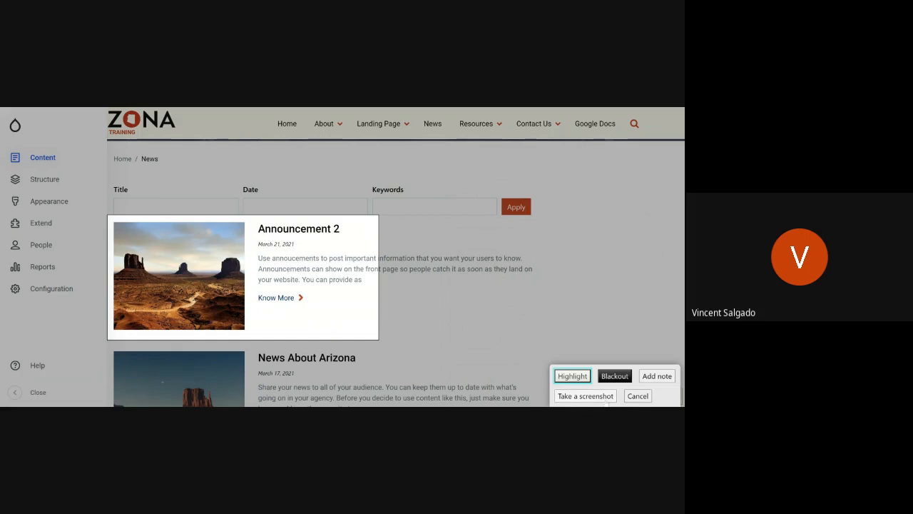
Step: Capture the highlighted News page area and attach it as the feedback's screenshot
left_click(586, 396)
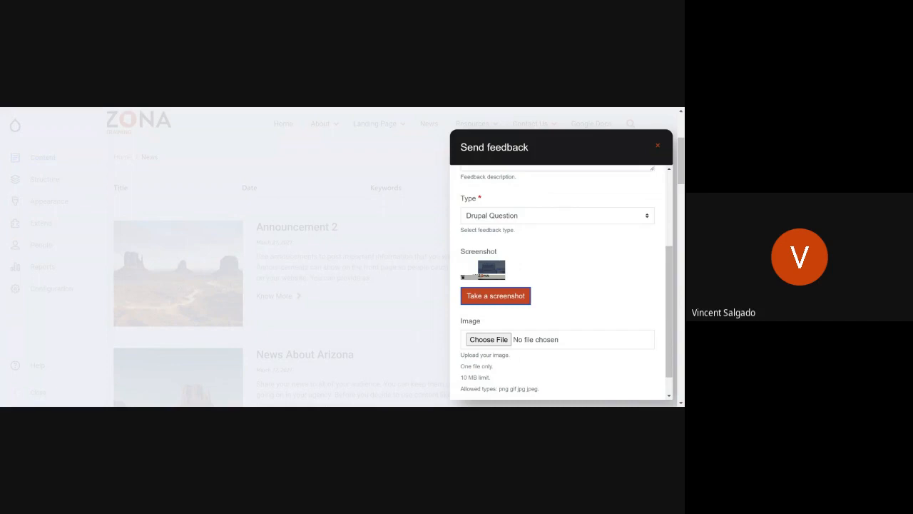
scroll(558, 312, "down", 1)
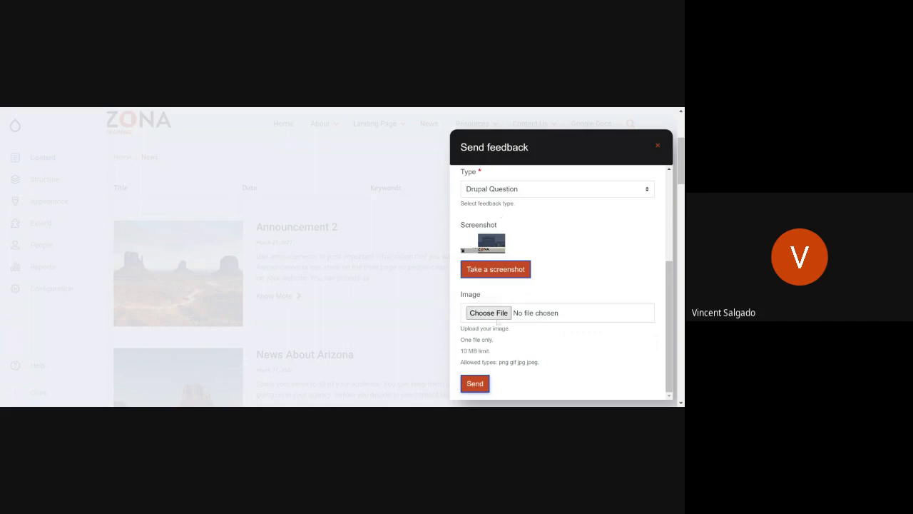
scroll(535, 348, "down", 2)
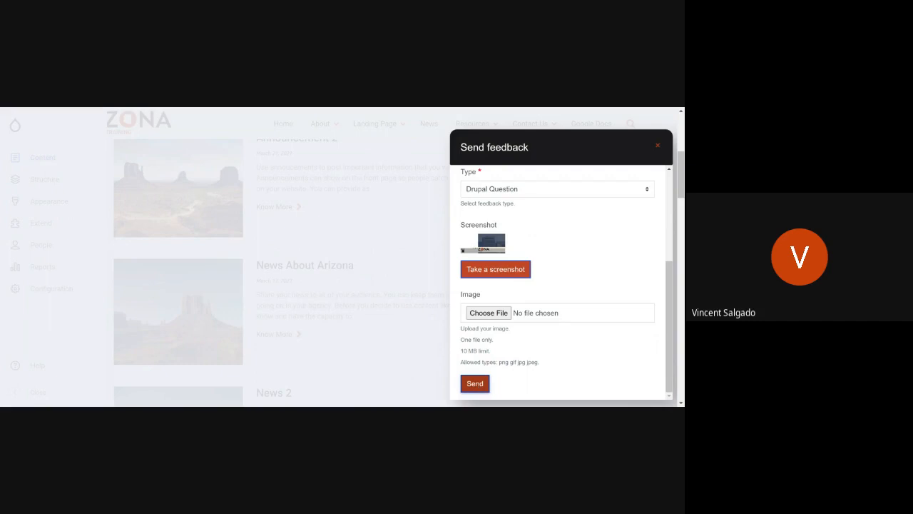
Step: Set the feedback type to General Issue, Problem or question, and close the feedback form without sending it
left_click(636, 187)
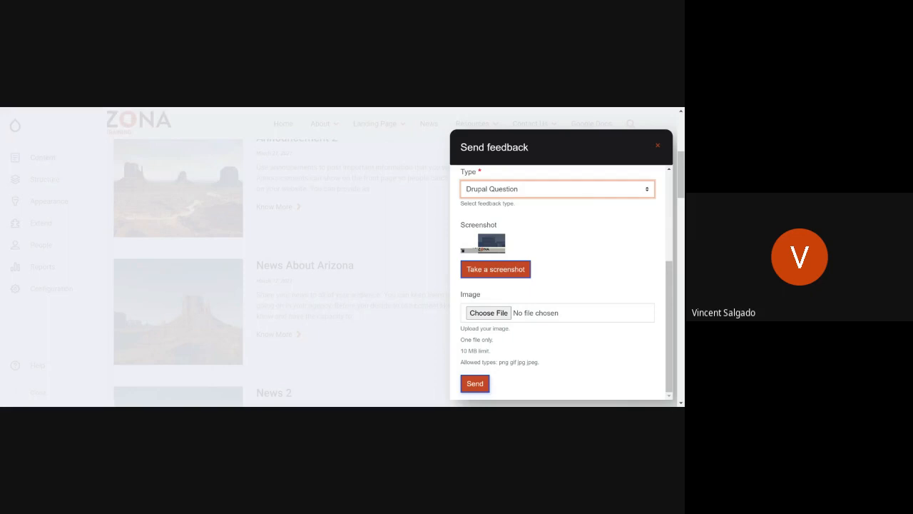
key("Down")
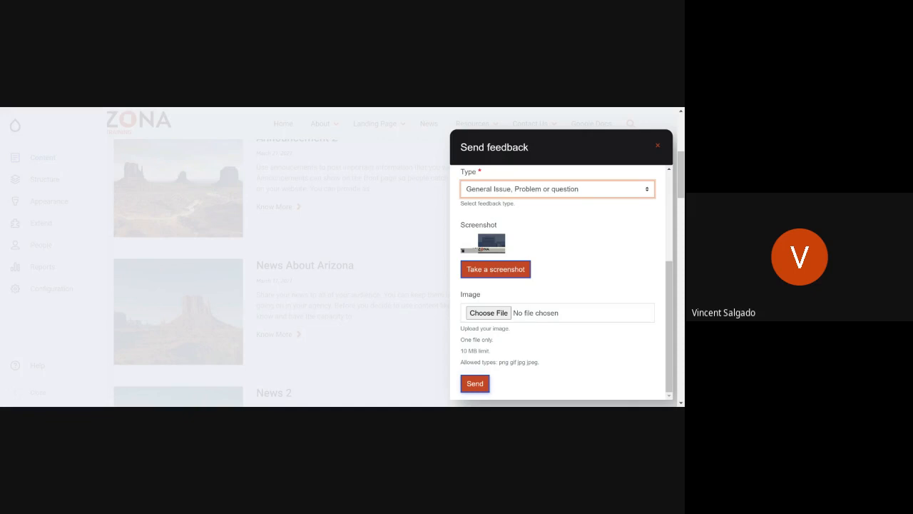
left_click(659, 148)
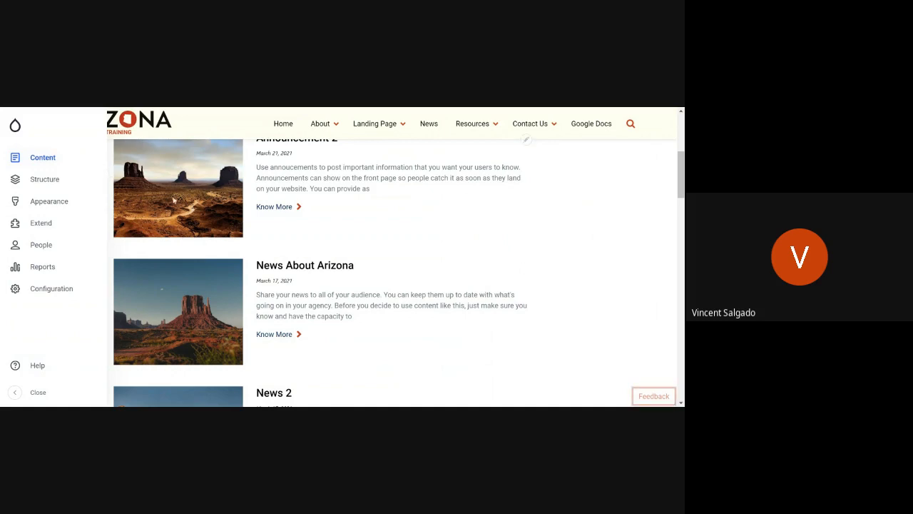
Step: Return from the News page to the site's home page and collapse the admin sidebar
scroll(370, 257, "down", 4)
scroll(364, 271, "up", 8)
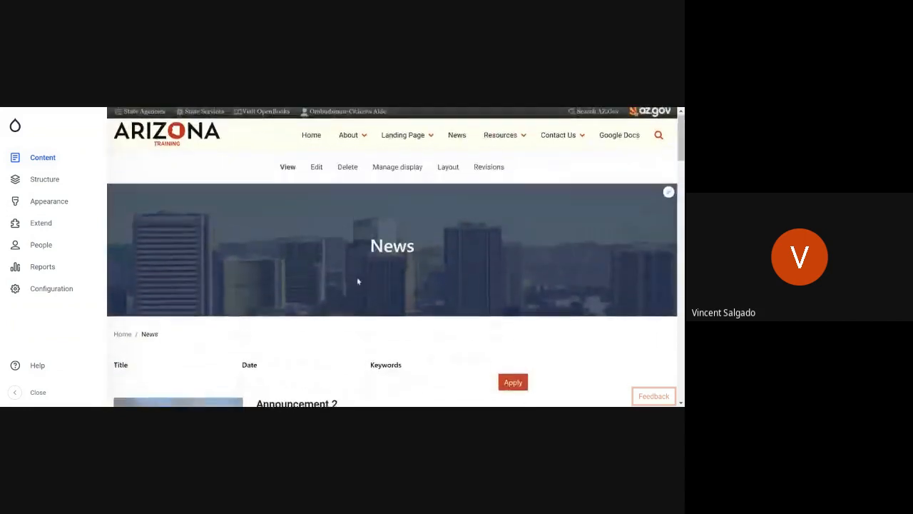
left_click(15, 126)
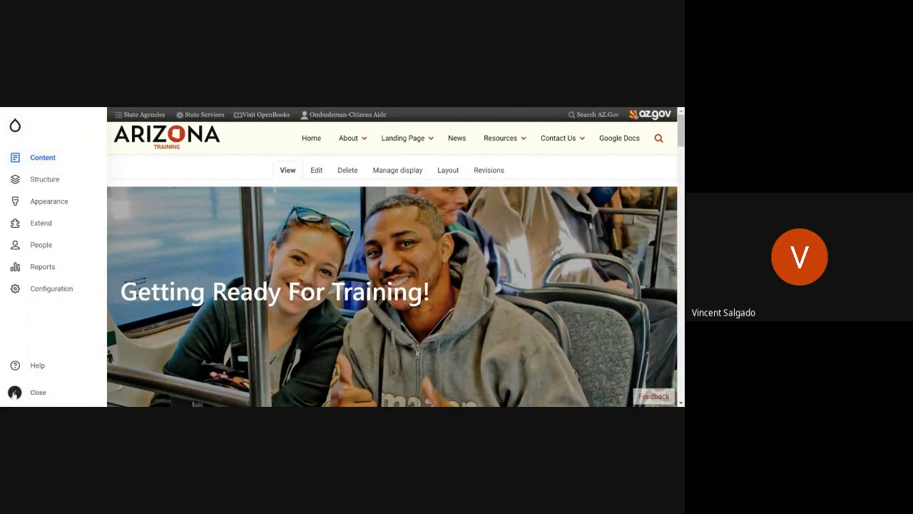
left_click(15, 393)
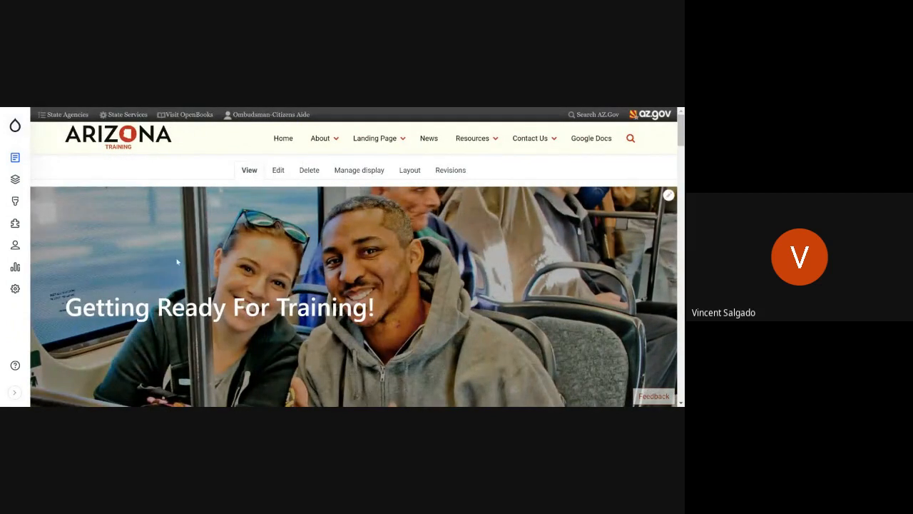
mouse_move(15, 126)
Step: Open the first accordion block on the home page, below the Mission and Vision cards, for editing
scroll(418, 343, "down", 5)
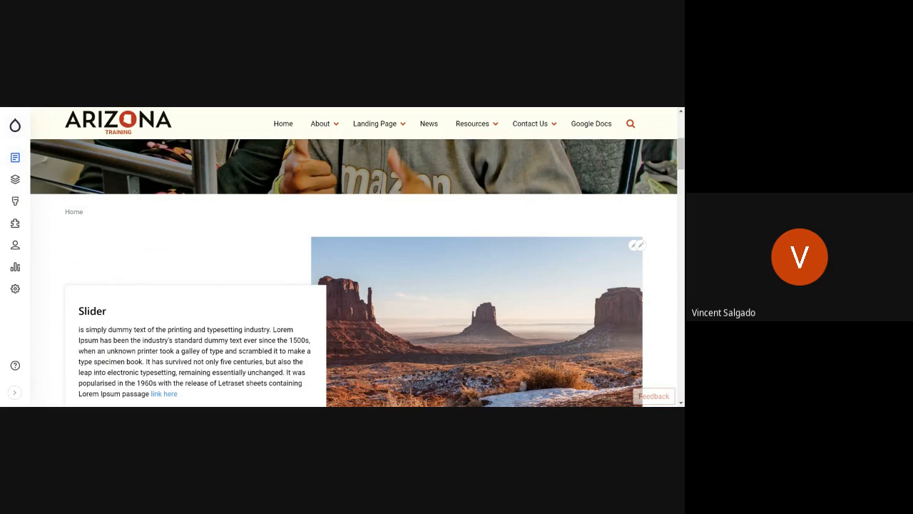
scroll(418, 342, "down", 3)
scroll(419, 343, "up", 2)
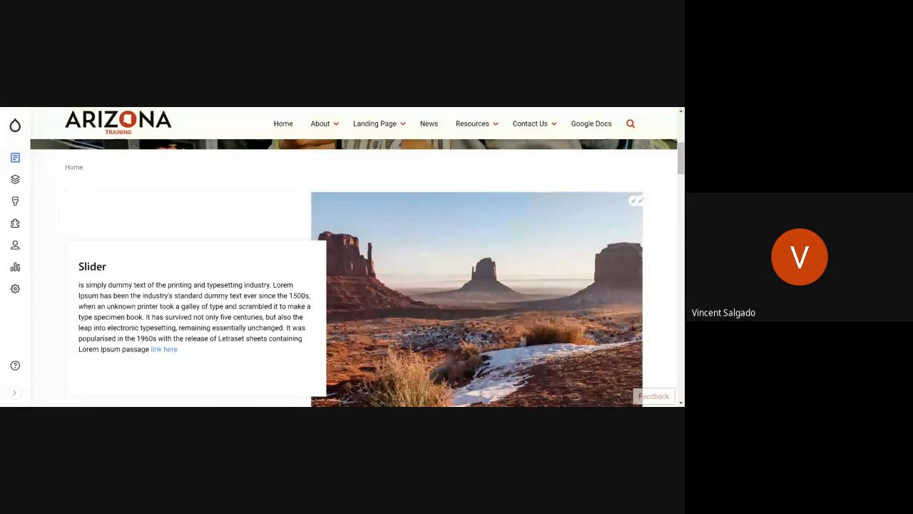
scroll(461, 259, "down", 5)
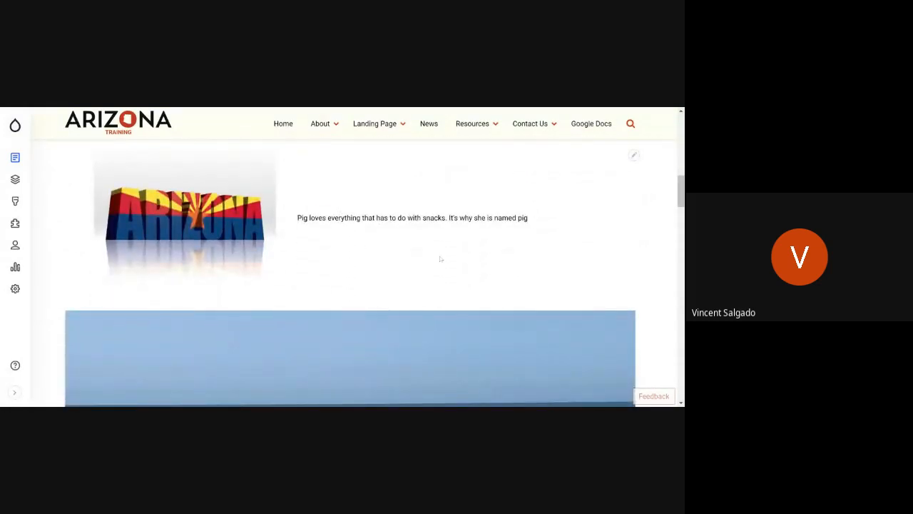
scroll(440, 258, "down", 3)
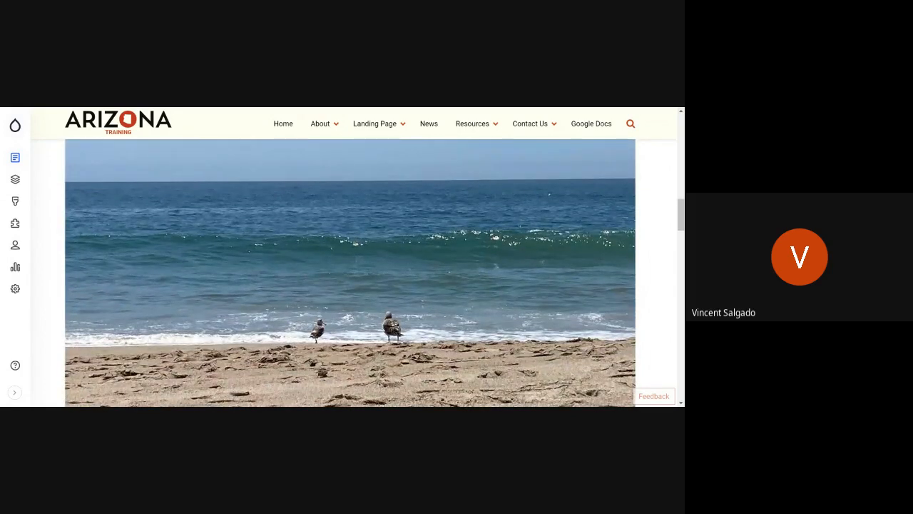
scroll(349, 271, "down", 5)
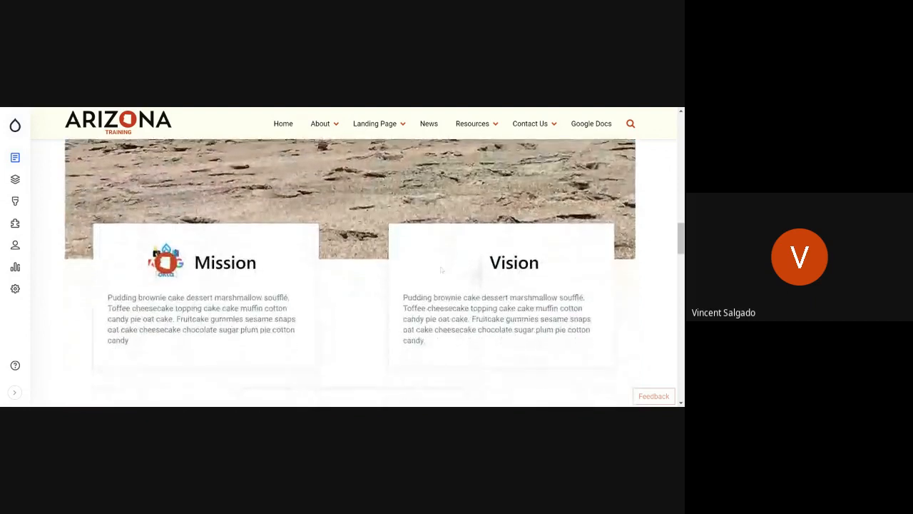
scroll(437, 277, "down", 1)
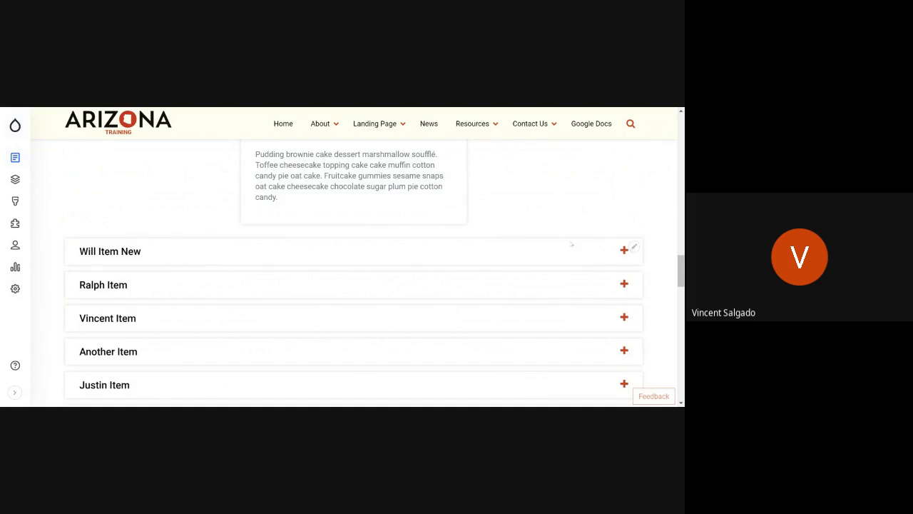
scroll(192, 265, "down", 4)
scroll(192, 265, "up", 2)
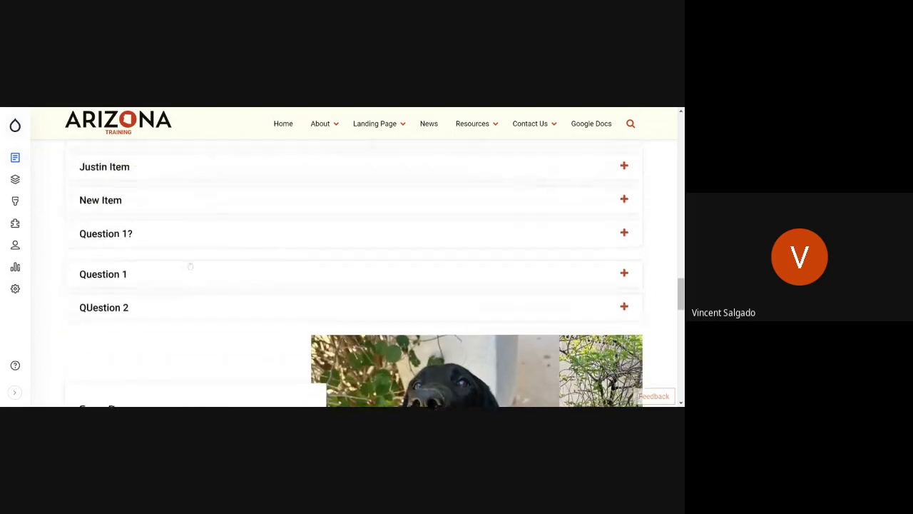
scroll(190, 267, "up", 1)
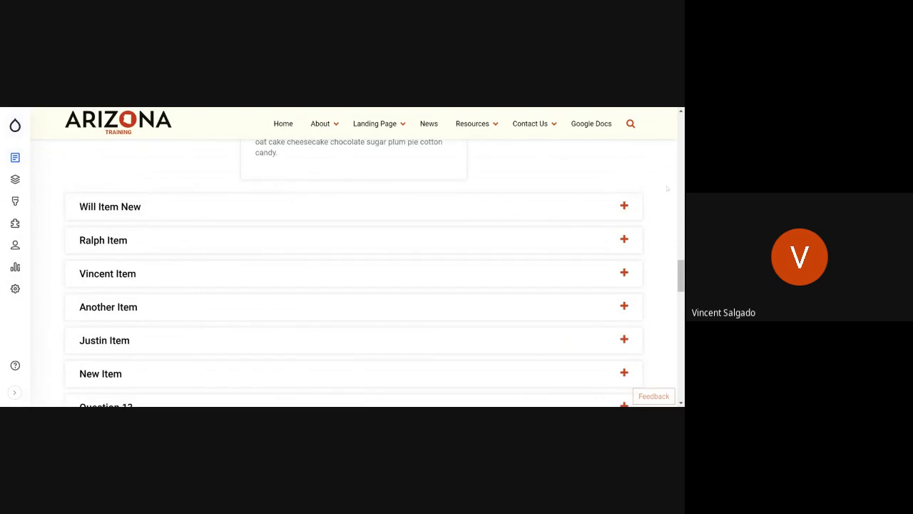
left_click(633, 204)
left_click(633, 204)
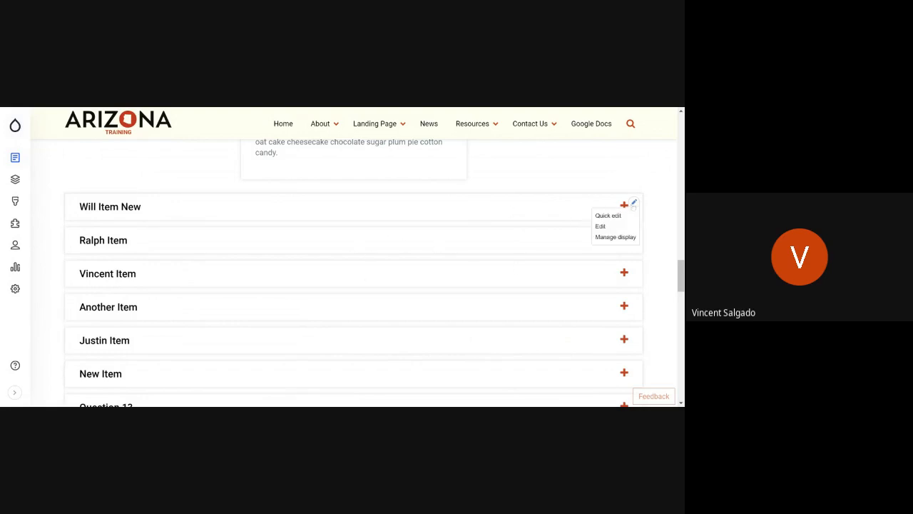
left_click(601, 226)
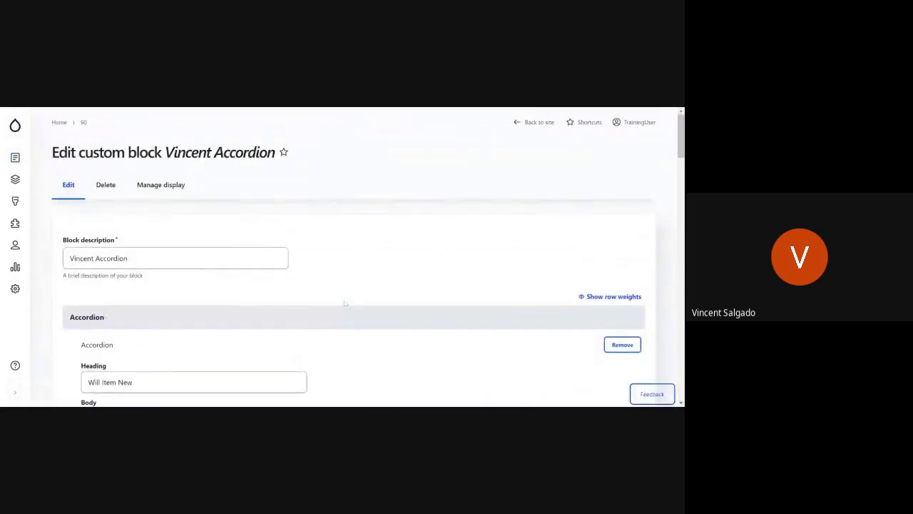
Step: Review the heading and body fields of the items in the custom accordion block
scroll(345, 303, "down", 5)
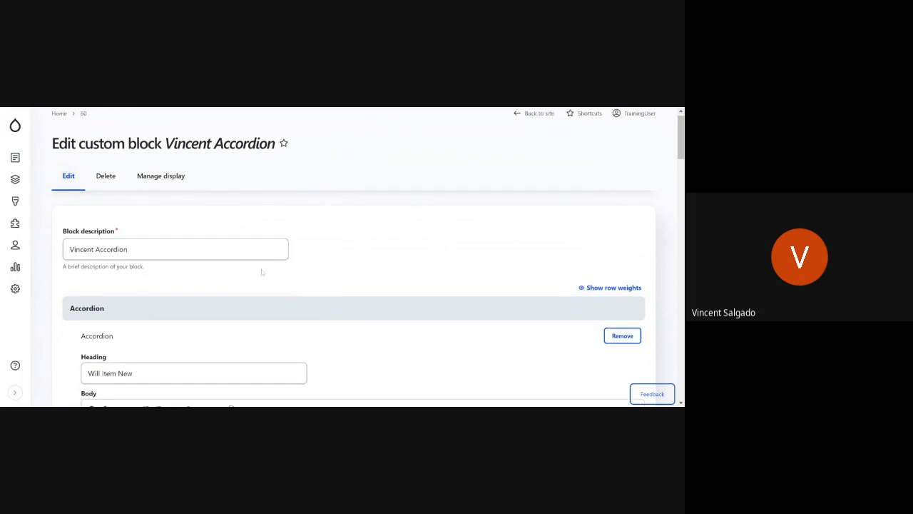
scroll(151, 265, "down", 13)
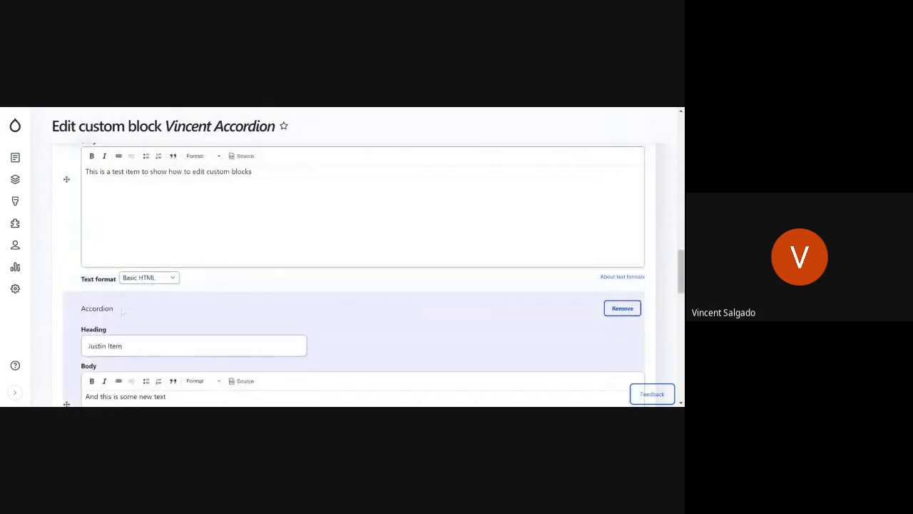
scroll(122, 311, "up", 4)
scroll(122, 312, "down", 4)
scroll(122, 312, "up", 12)
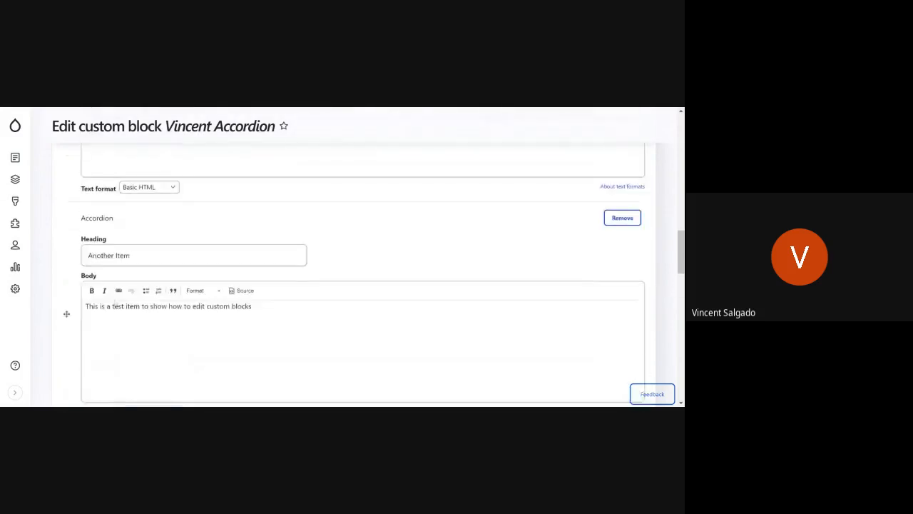
scroll(355, 275, "down", 1)
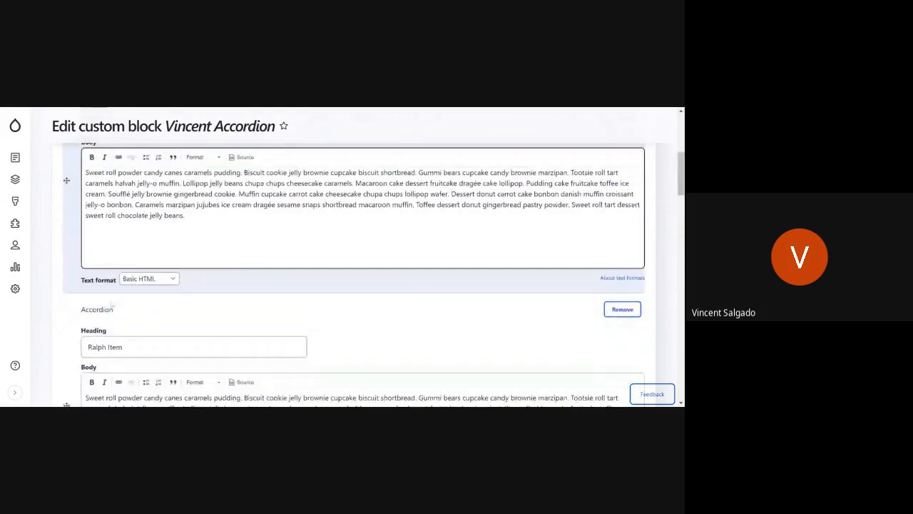
Step: Move the block's second accordion item above the first one, save the block and dismiss the status message
left_click_drag(70, 380, 67, 269)
scroll(116, 272, "down", 3)
scroll(116, 272, "up", 7)
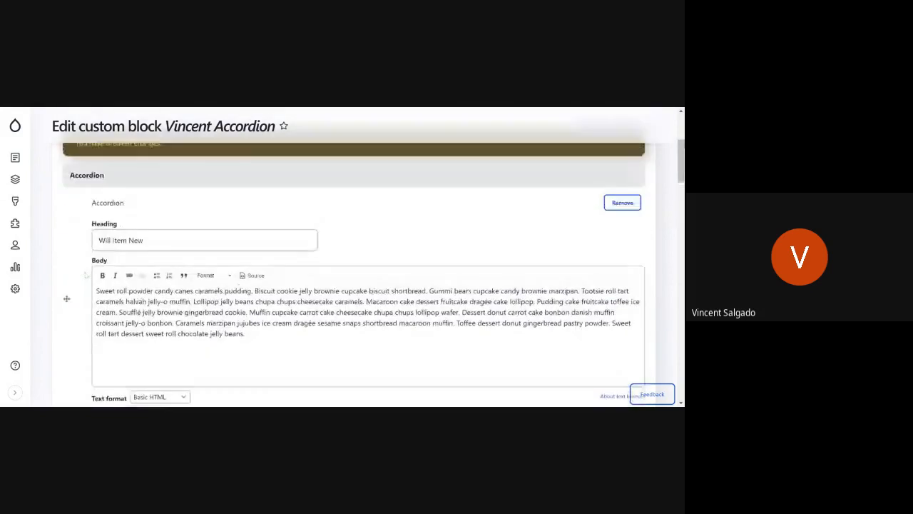
scroll(117, 272, "down", 3)
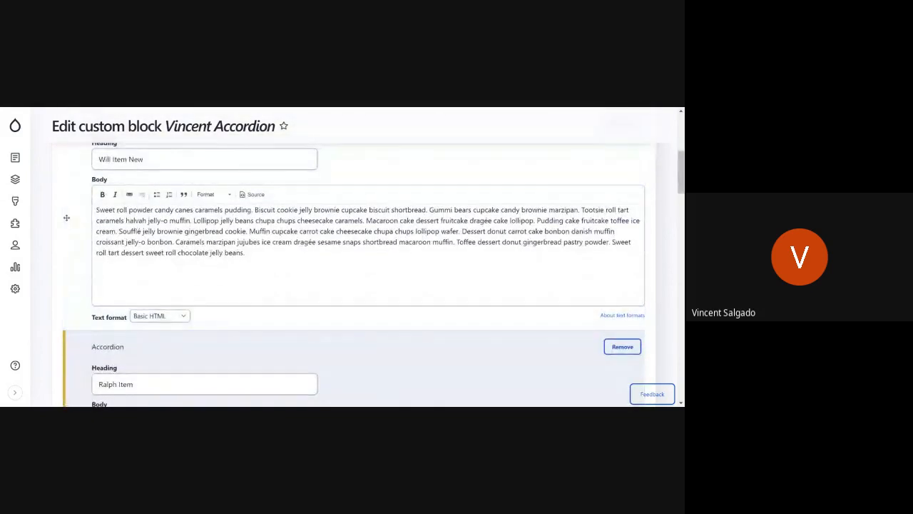
left_click_drag(74, 400, 76, 169)
scroll(246, 179, "down", 2)
scroll(197, 270, "up", 3)
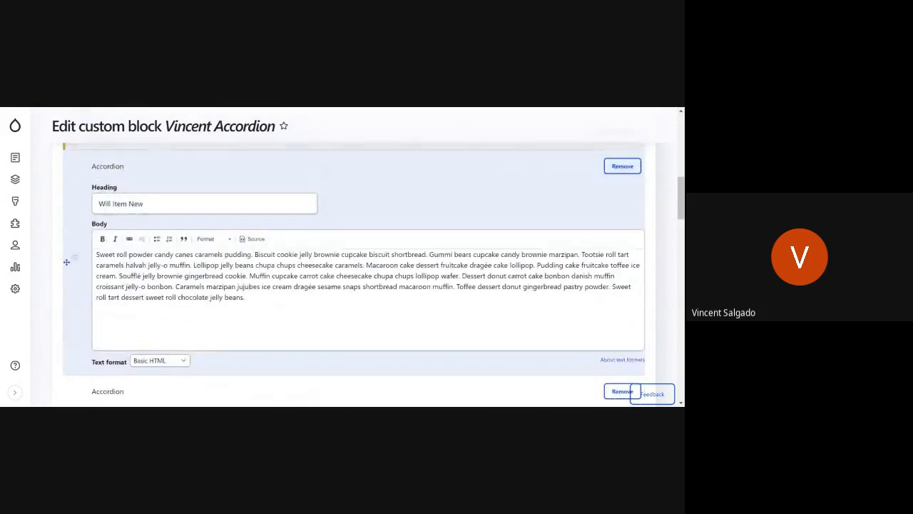
scroll(357, 275, "up", 8)
scroll(357, 275, "down", 20)
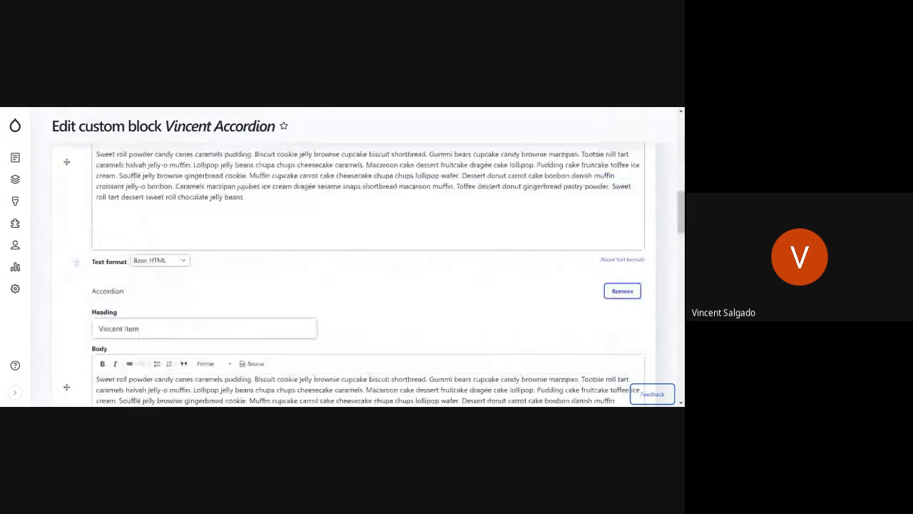
left_click(75, 336)
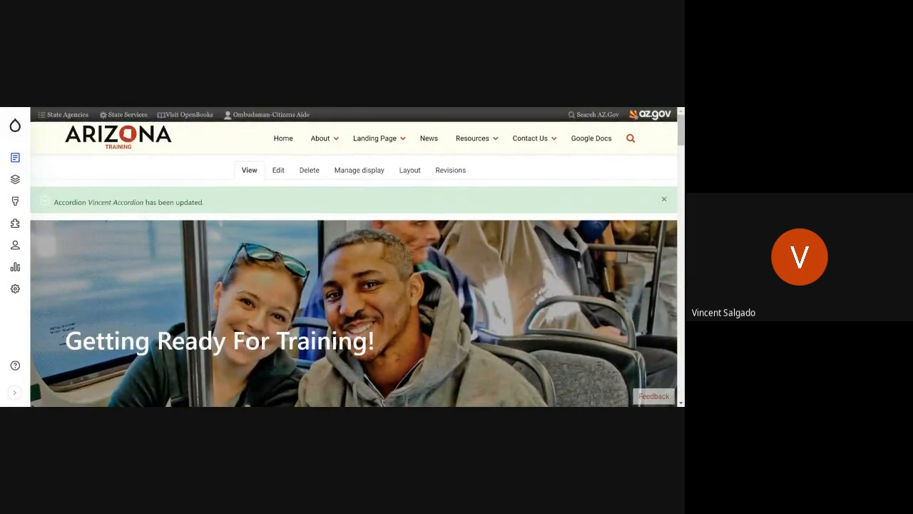
left_click(663, 200)
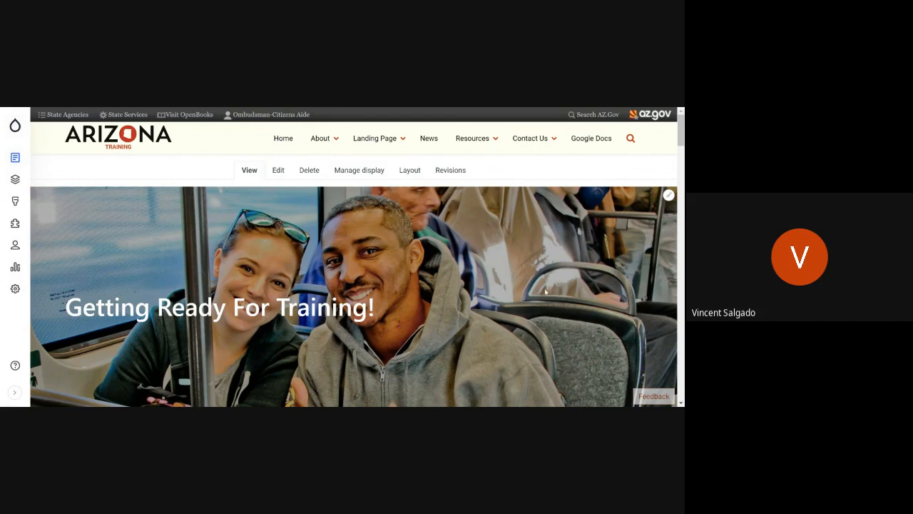
Step: Look over the home page content from the slider down to the Mission, Vision and Other cards
scroll(390, 278, "down", 10)
scroll(351, 297, "down", 10)
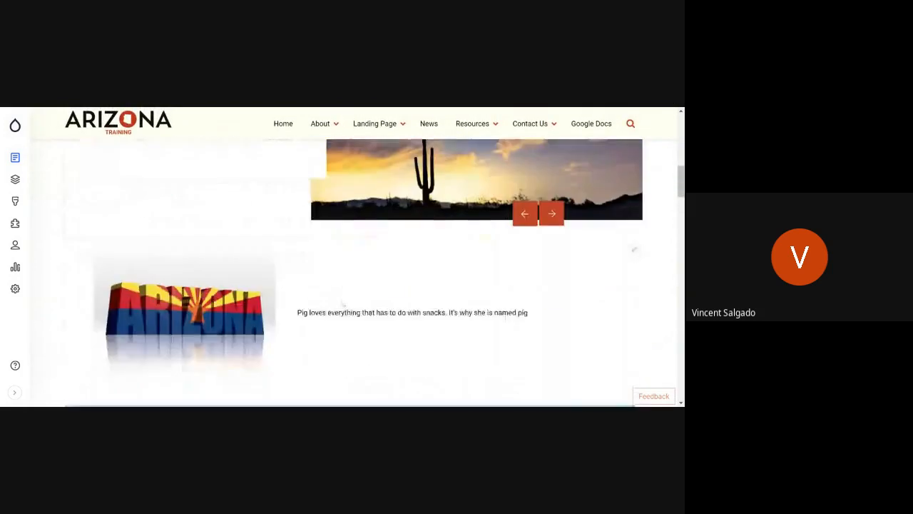
scroll(476, 321, "down", 5)
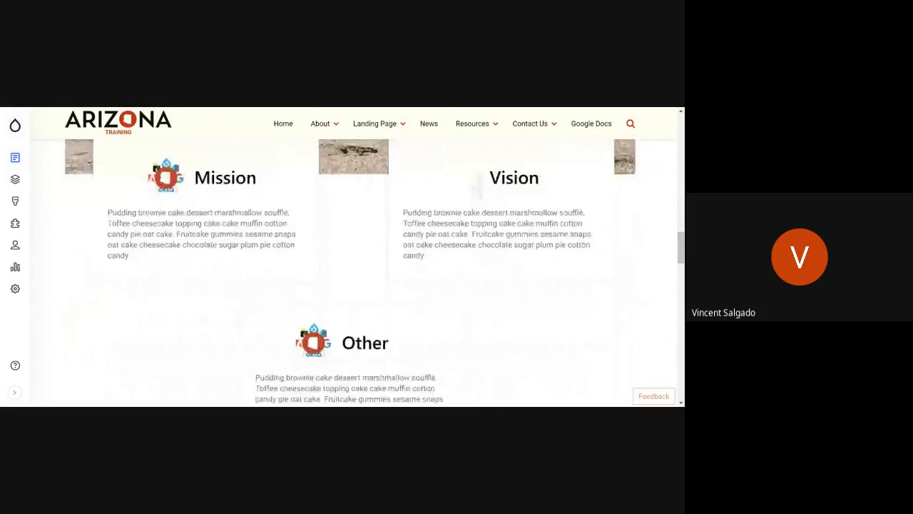
scroll(398, 363, "up", 10)
scroll(399, 362, "up", 15)
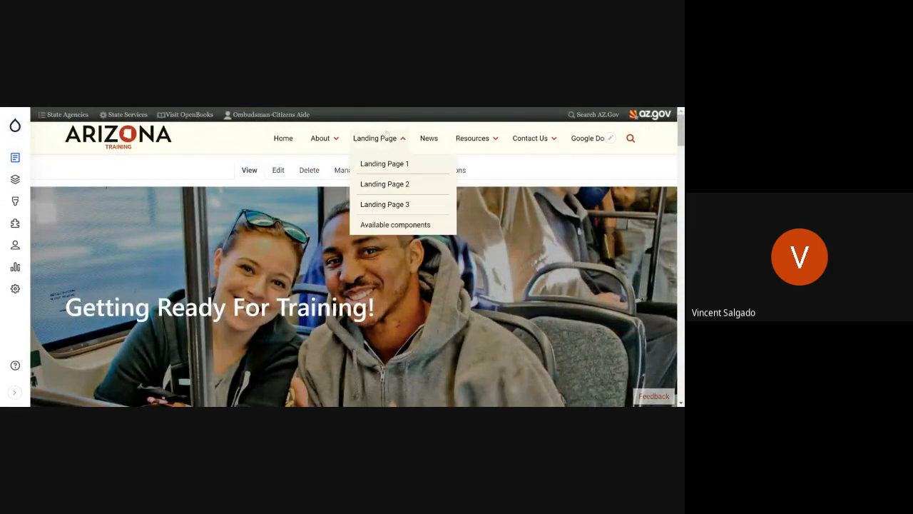
Step: Open the Leadership page under About and look through its Executive and Manager sections
mouse_move(535, 139)
mouse_move(479, 145)
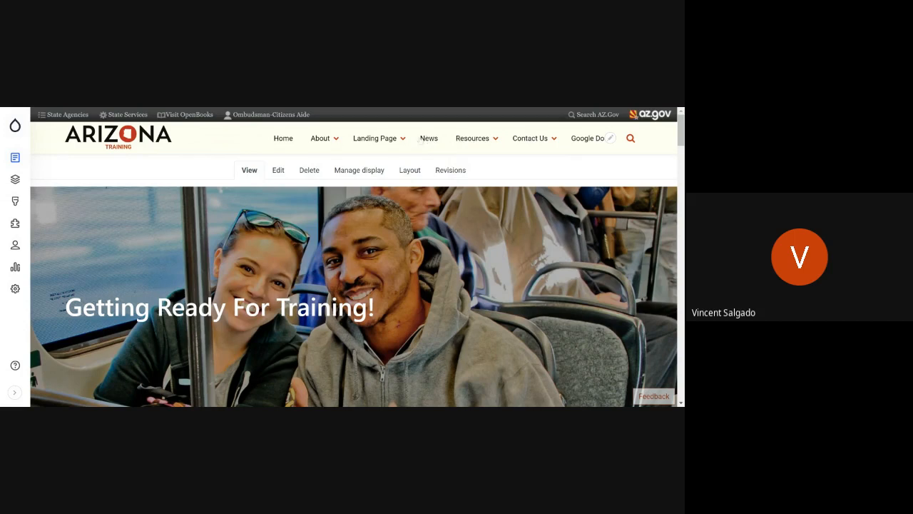
mouse_move(332, 143)
scroll(508, 279, "down", 4)
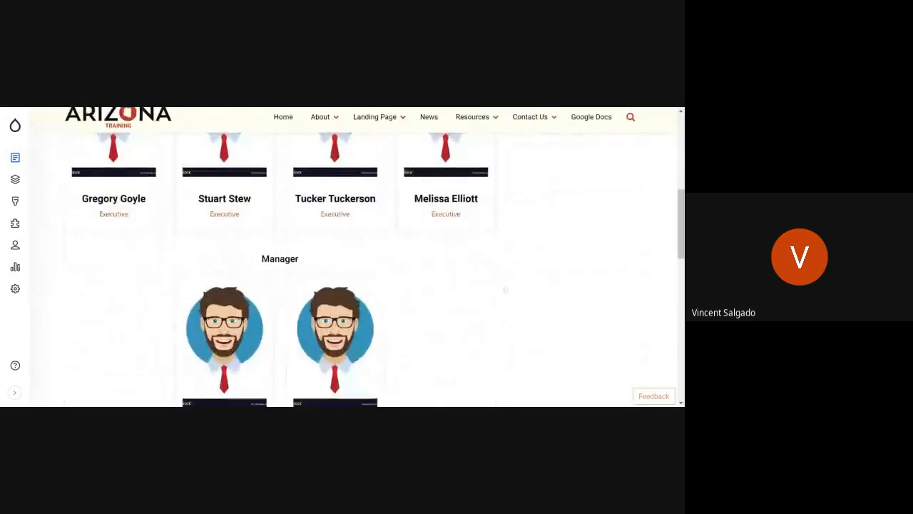
scroll(500, 285, "up", 3)
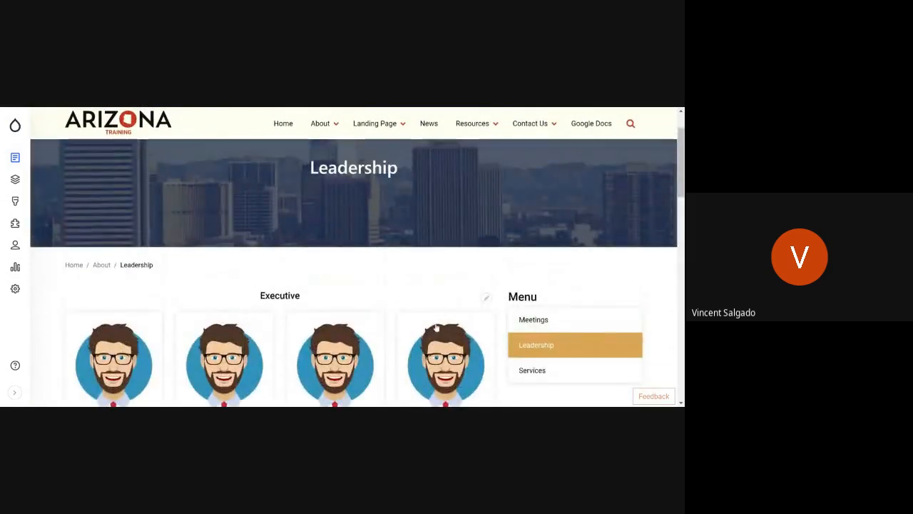
Step: Open the Leadership page for editing, look over its title and body fields, and return to the page without saving
scroll(434, 326, "up", 3)
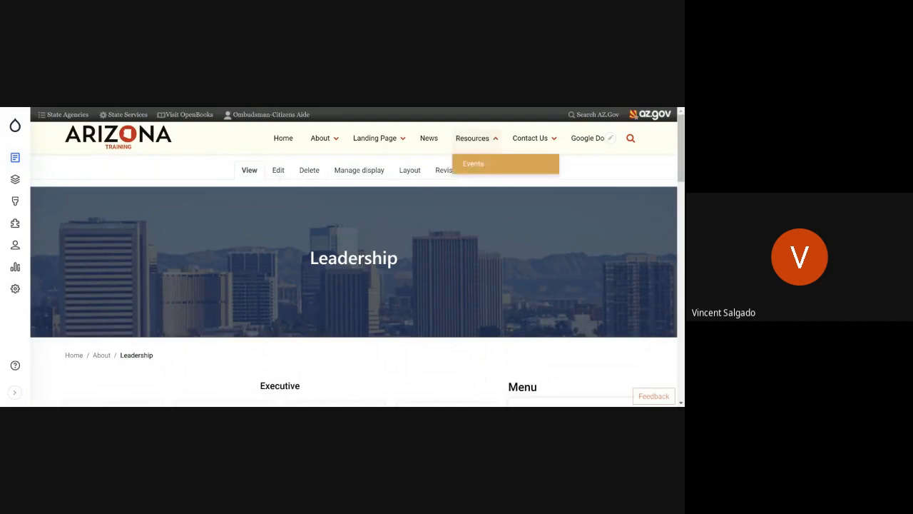
left_click(278, 170)
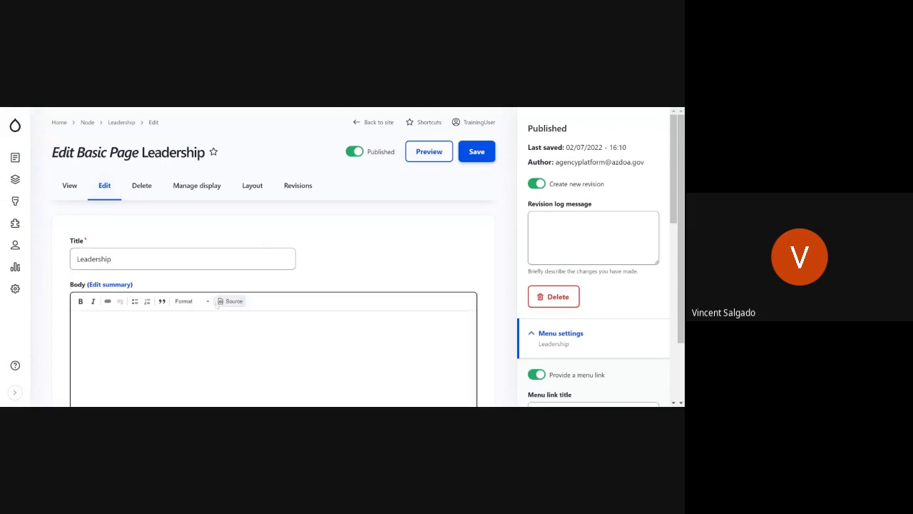
scroll(217, 305, "down", 1)
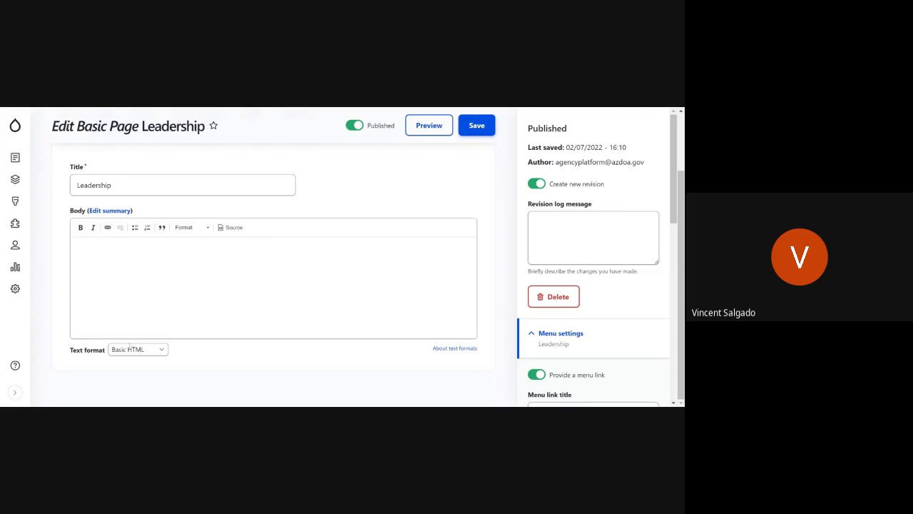
scroll(130, 348, "up", 1)
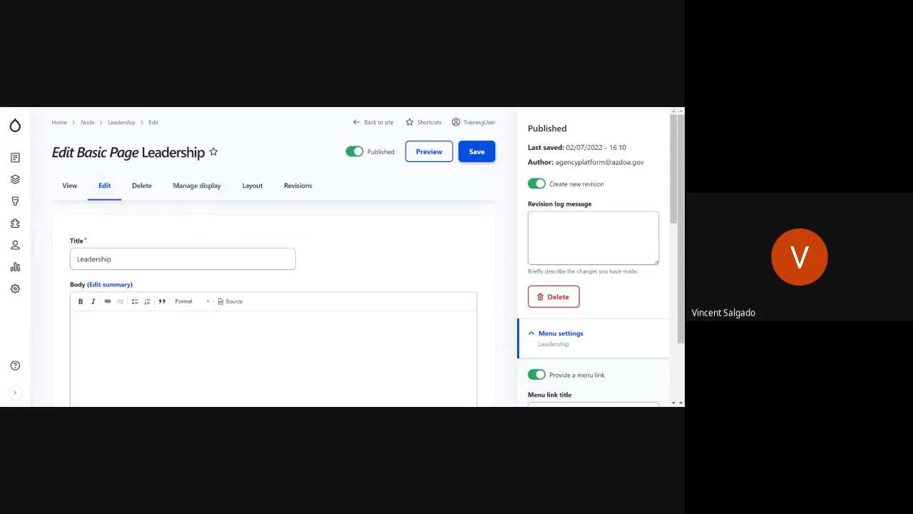
key("alt+Left")
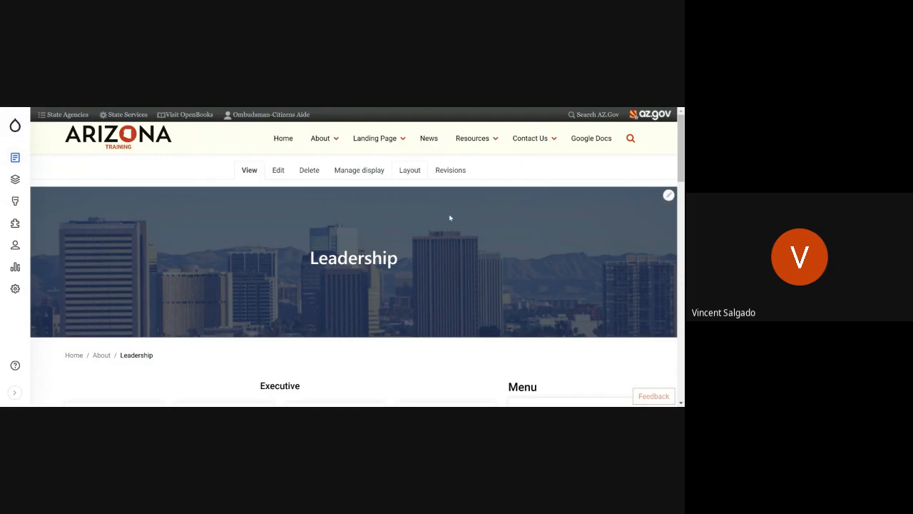
Step: Open the Leadership page's layout editor and look through its banner, Executive, Manager and Menu sections
scroll(446, 266, "down", 5)
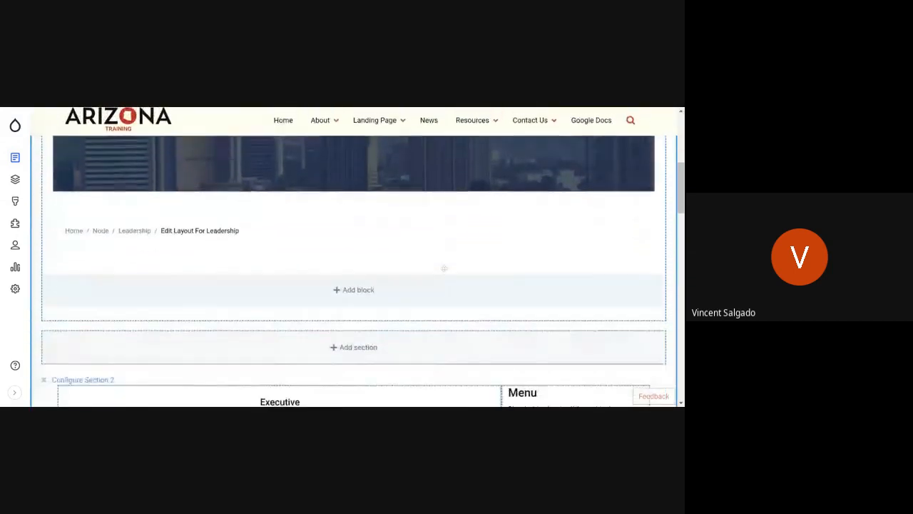
scroll(444, 269, "down", 5)
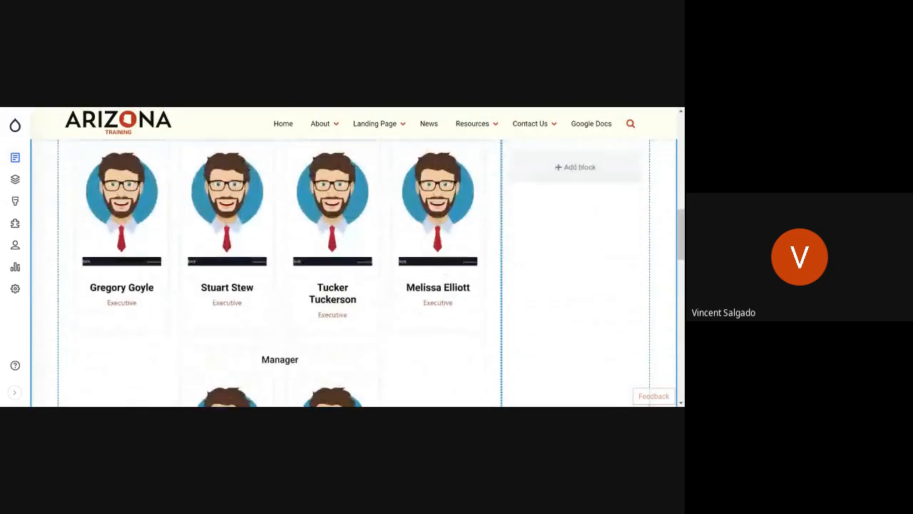
scroll(445, 271, "up", 10)
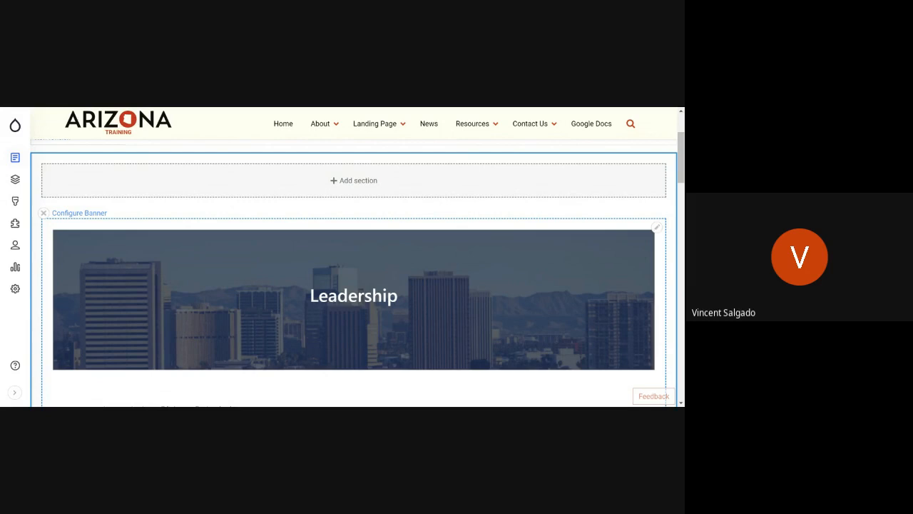
scroll(318, 107, "down", 2)
scroll(318, 107, "up", 4)
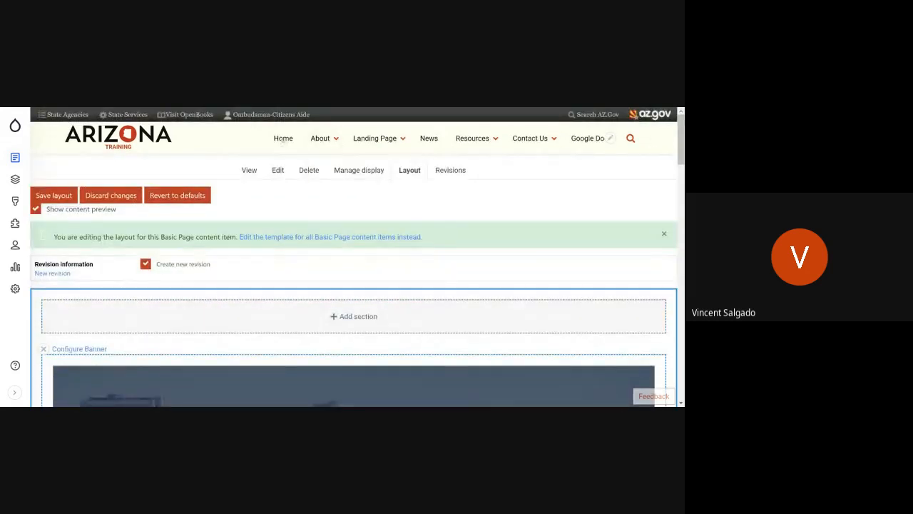
Step: Return to the home page, then open the site's content overview and look through the content list
left_click(283, 141)
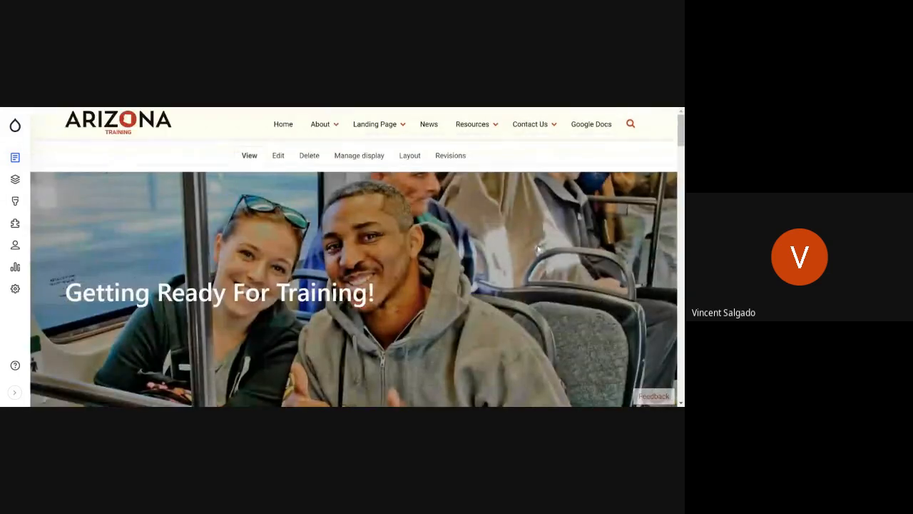
scroll(539, 249, "down", 5)
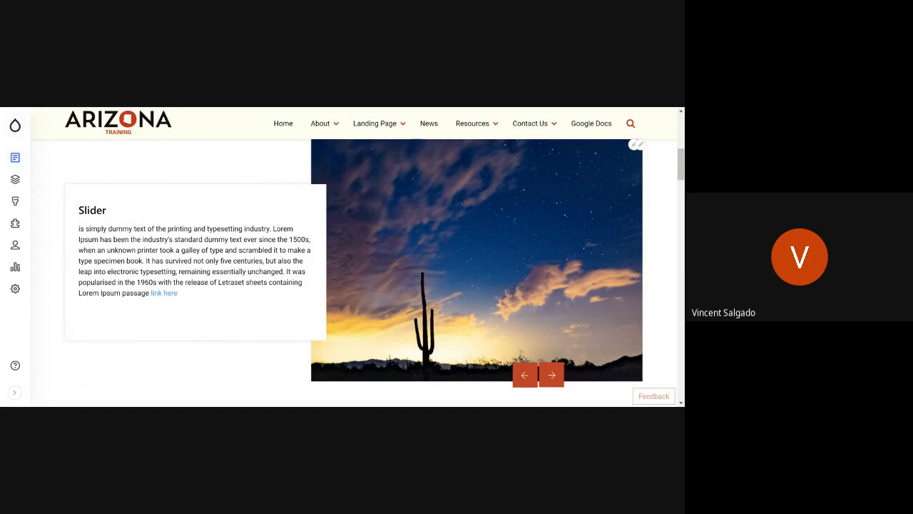
mouse_move(15, 158)
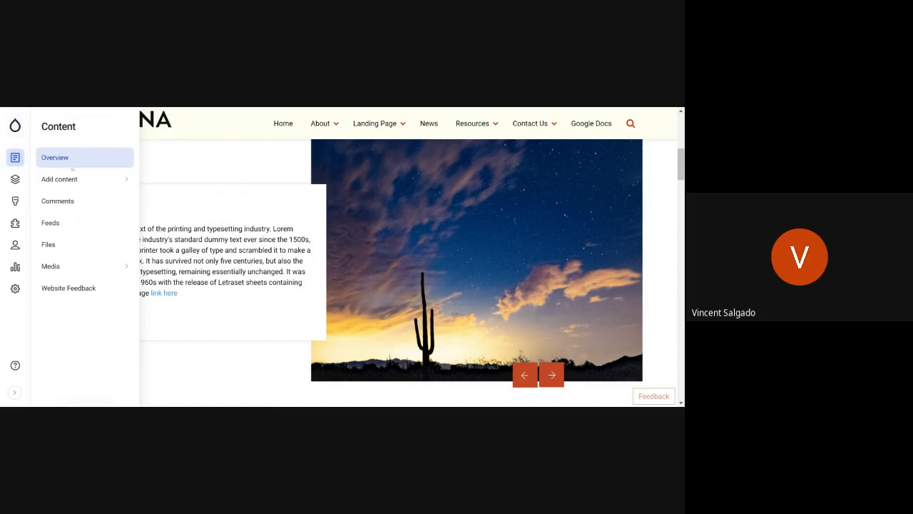
mouse_move(68, 180)
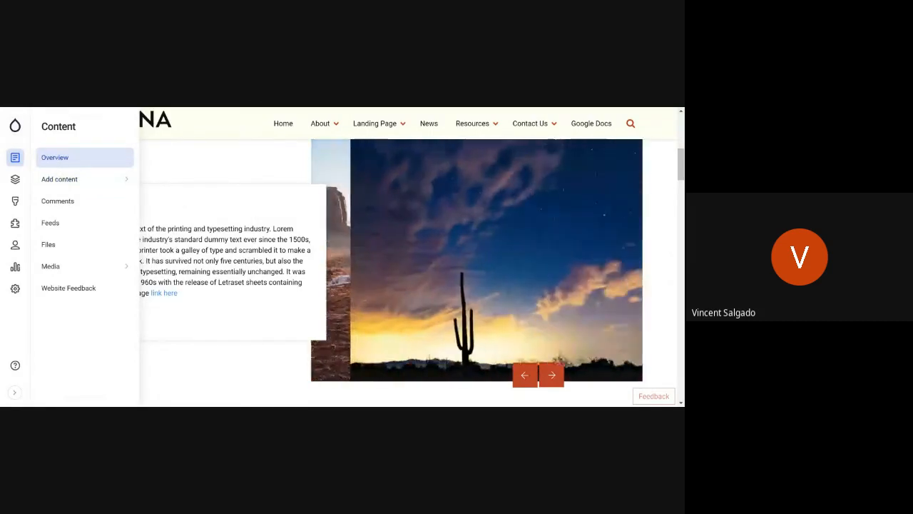
left_click(56, 159)
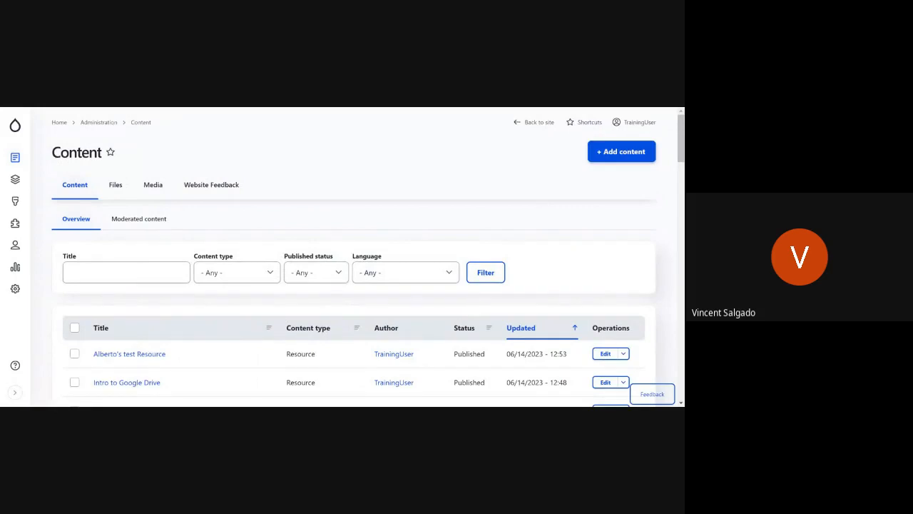
scroll(343, 264, "down", 4)
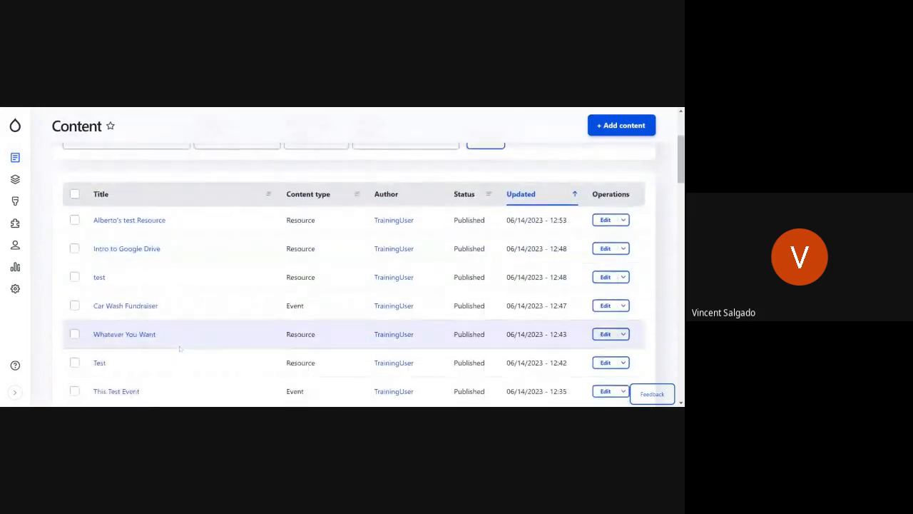
scroll(343, 264, "up", 4)
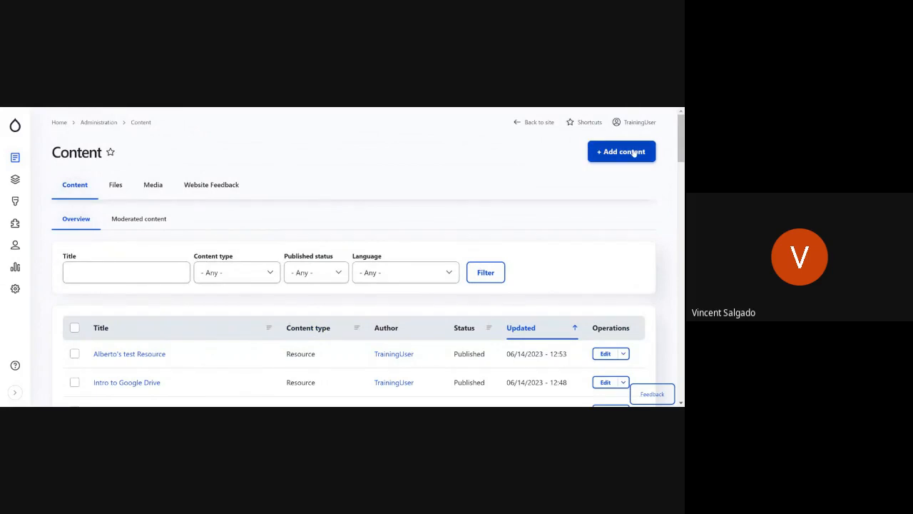
Step: Start adding content and scan the list of available content types from Basic Page to Webform
left_click(634, 152)
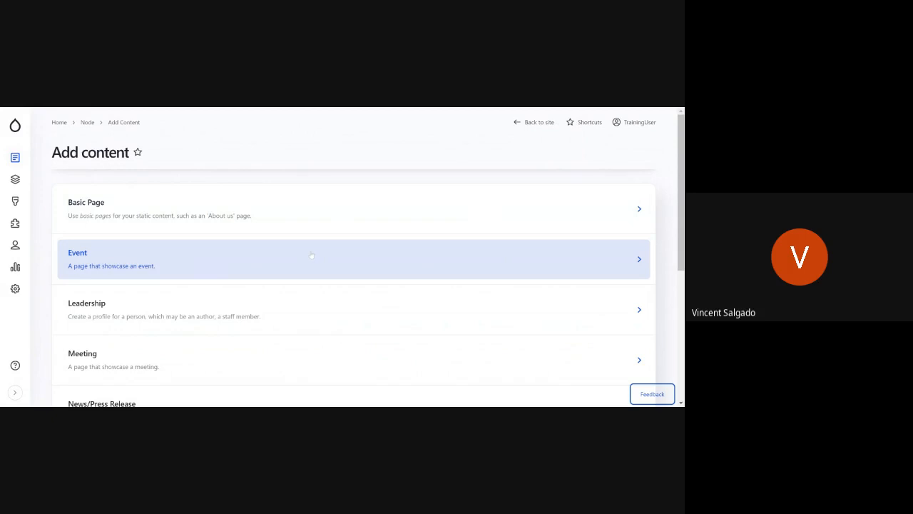
scroll(313, 255, "down", 2)
scroll(311, 255, "down", 4)
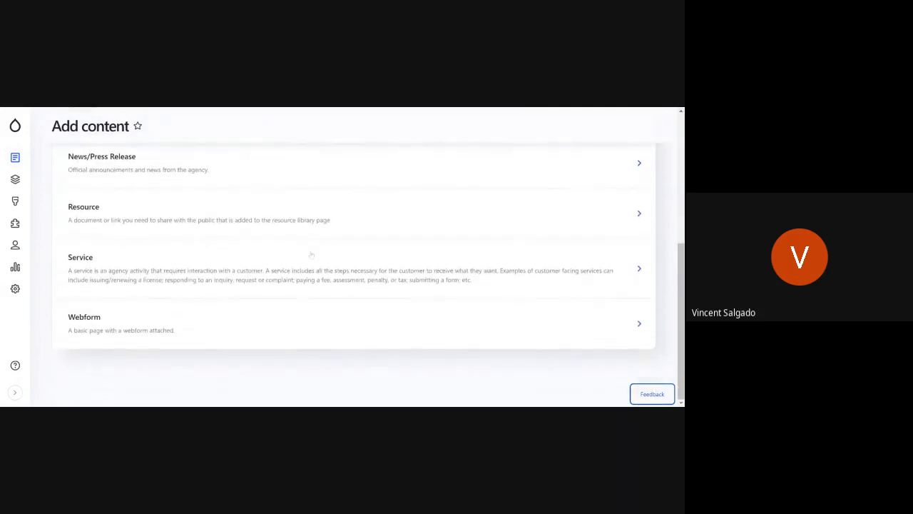
scroll(311, 254, "up", 3)
scroll(311, 255, "up", 3)
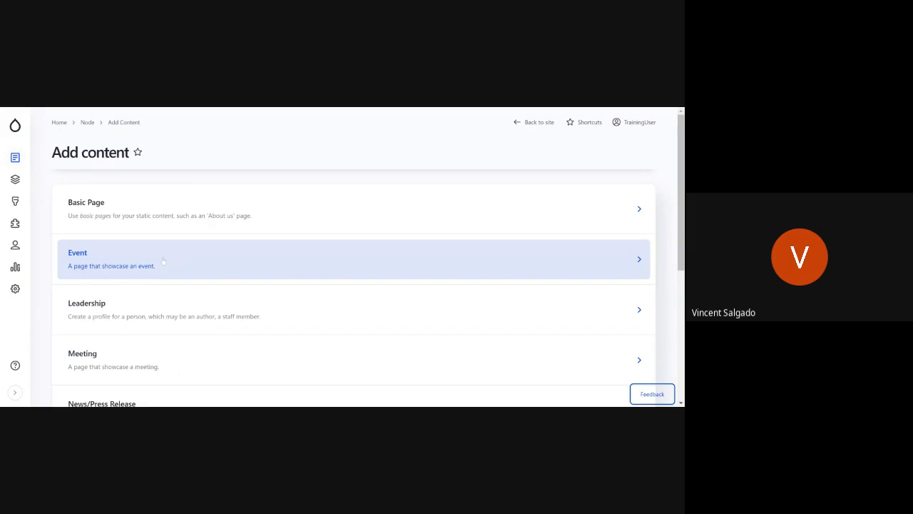
Step: Examine the descriptions of the content types, including Event, Leadership, Meeting, News/Press Release, Resource, Service and Webform
scroll(161, 252, "down", 1)
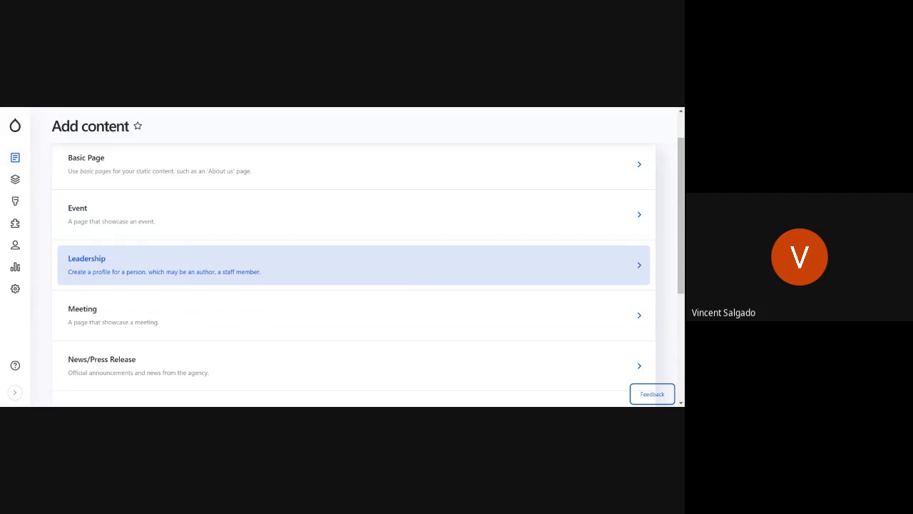
scroll(178, 263, "down", 1)
scroll(178, 263, "up", 1)
scroll(193, 256, "down", 2)
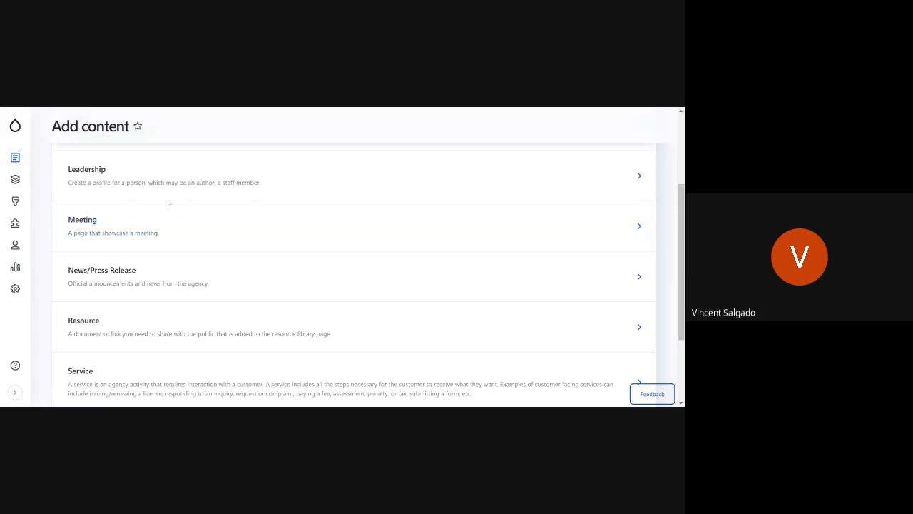
scroll(192, 225, "up", 2)
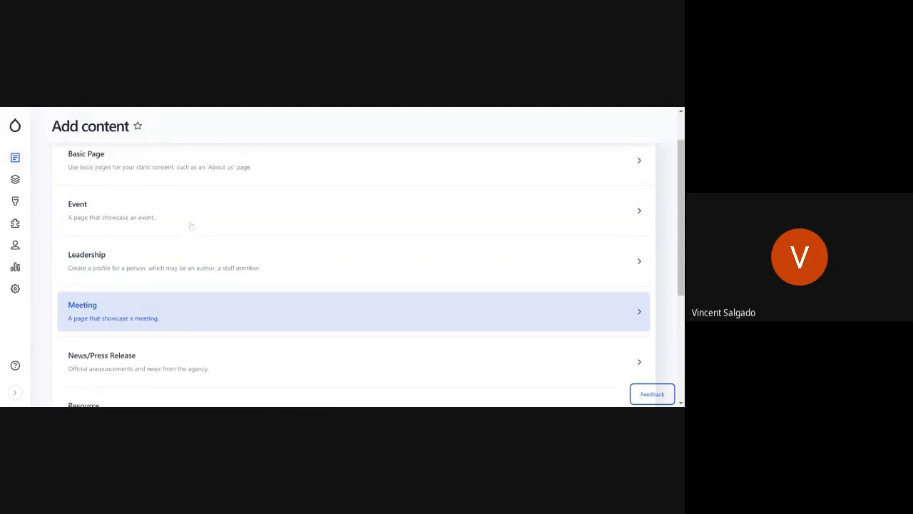
scroll(178, 252, "down", 2)
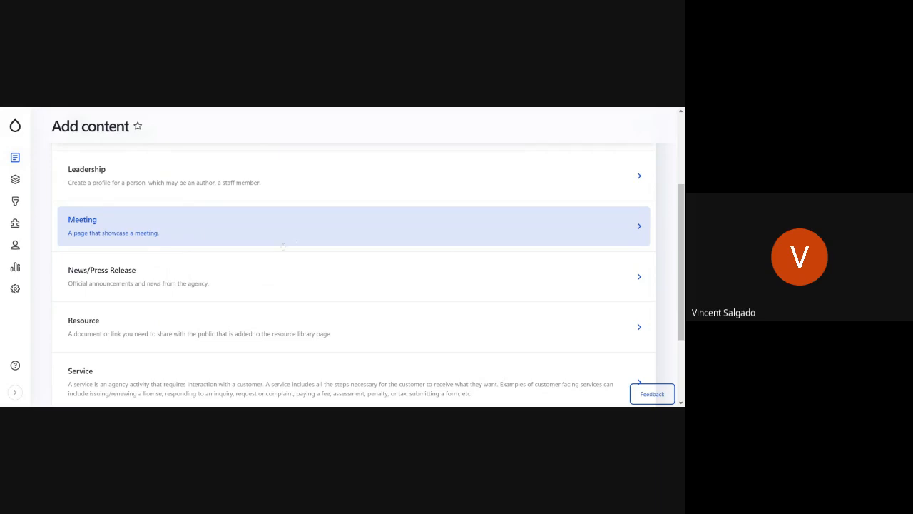
scroll(246, 275, "down", 1)
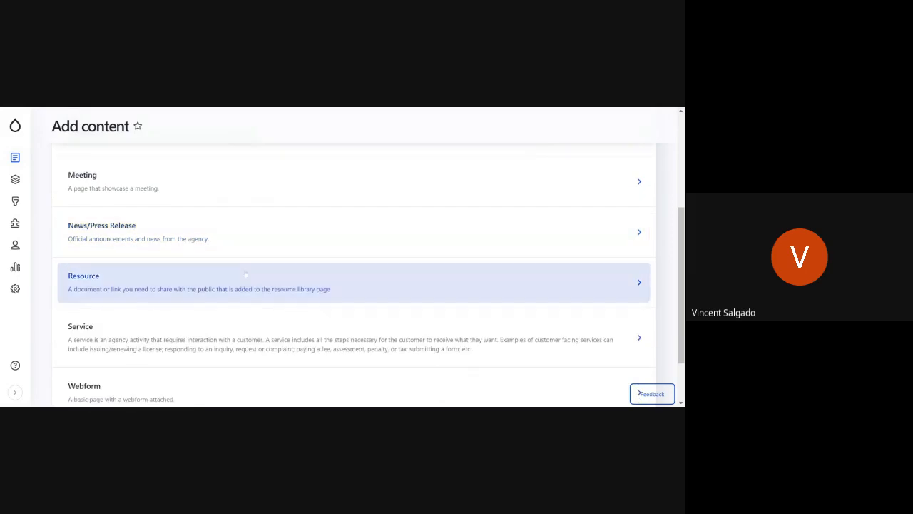
scroll(261, 252, "down", 1)
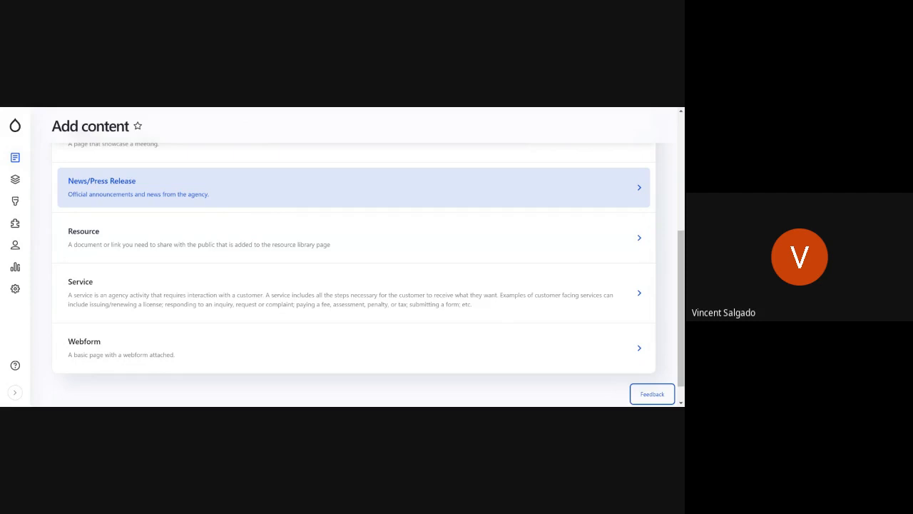
scroll(212, 211, "down", 1)
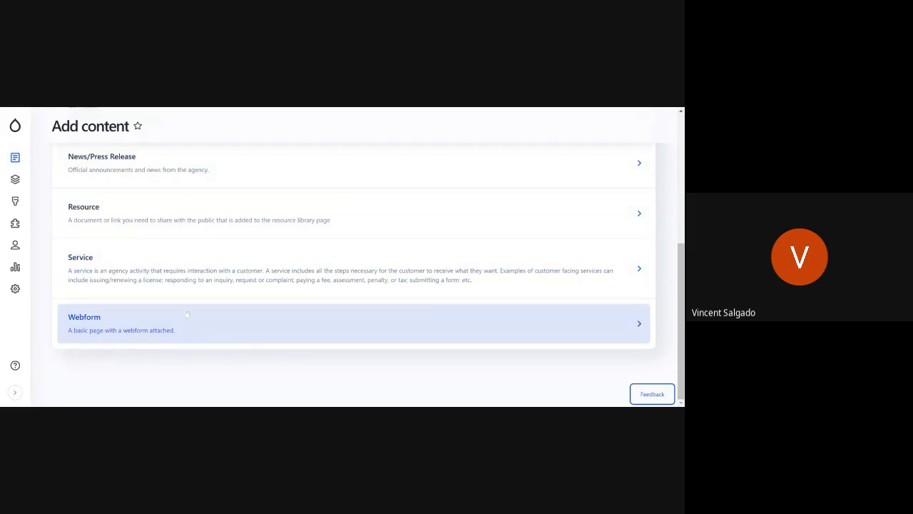
scroll(182, 315, "up", 2)
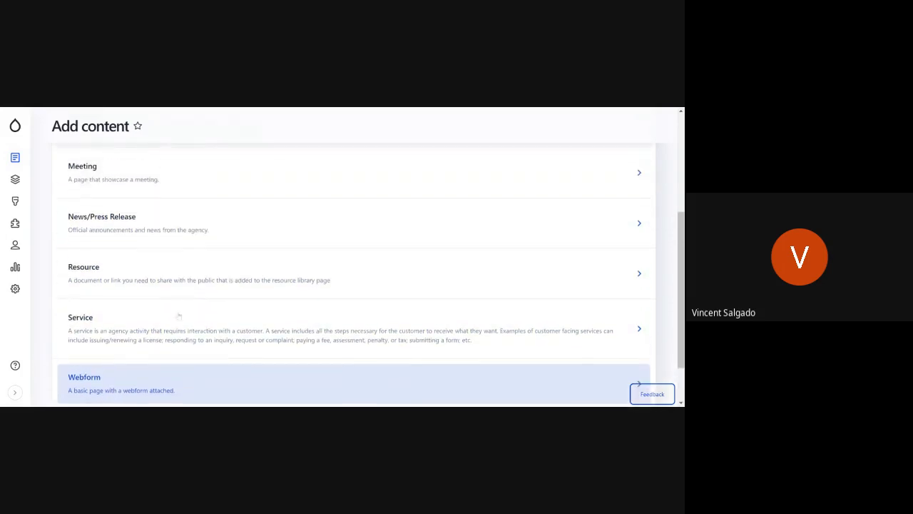
scroll(179, 316, "up", 5)
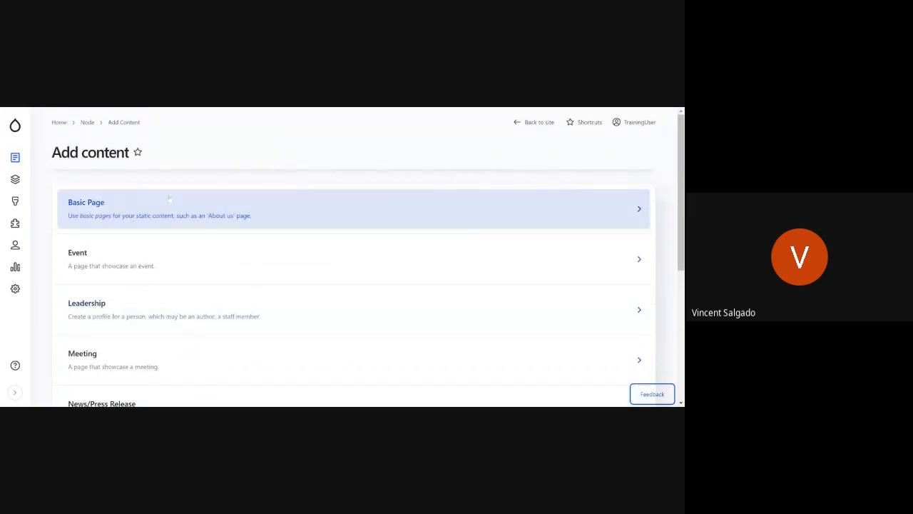
scroll(210, 202, "down", 4)
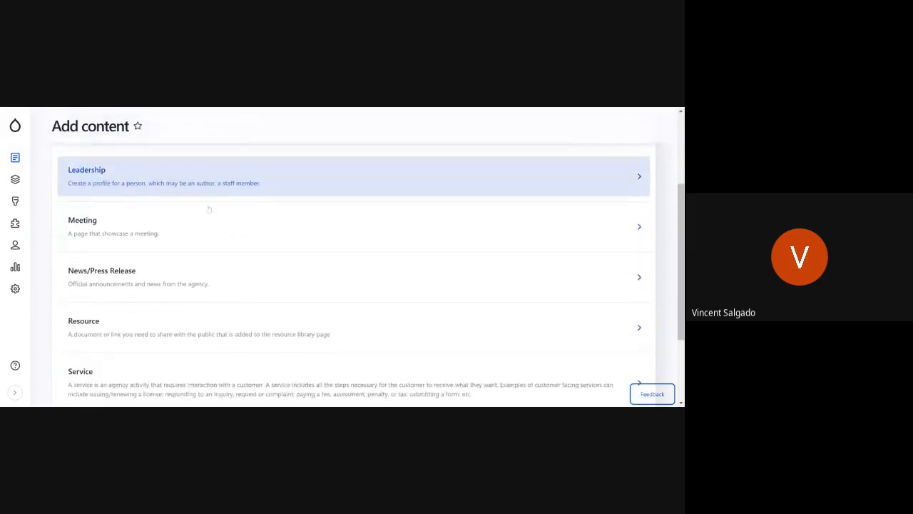
scroll(204, 264, "down", 2)
scroll(204, 266, "up", 5)
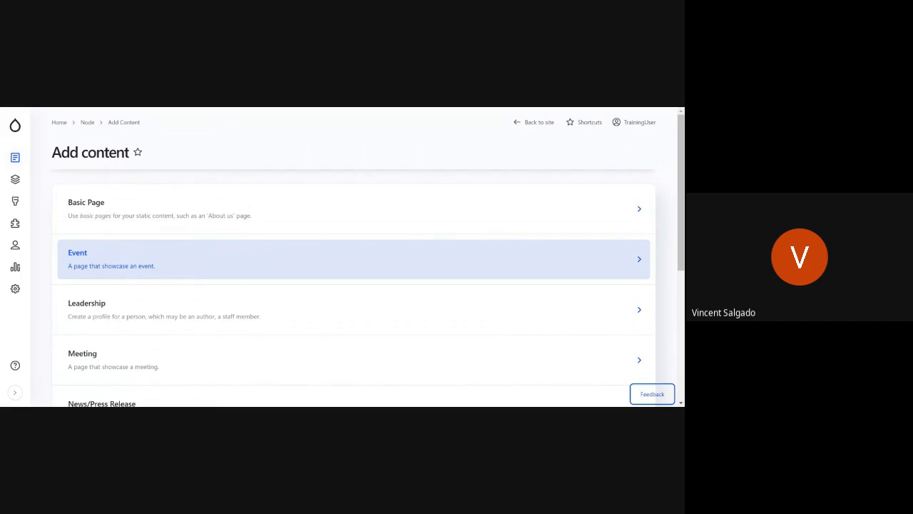
Step: Open the creation form for a new Resource and examine its Title field, document types and publishing settings
scroll(197, 263, "down", 4)
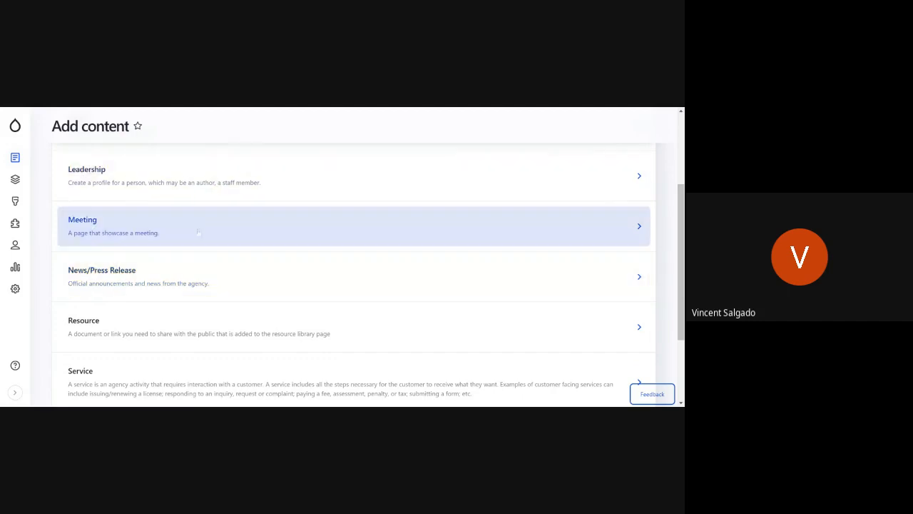
scroll(214, 268, "down", 2)
scroll(214, 268, "down", 1)
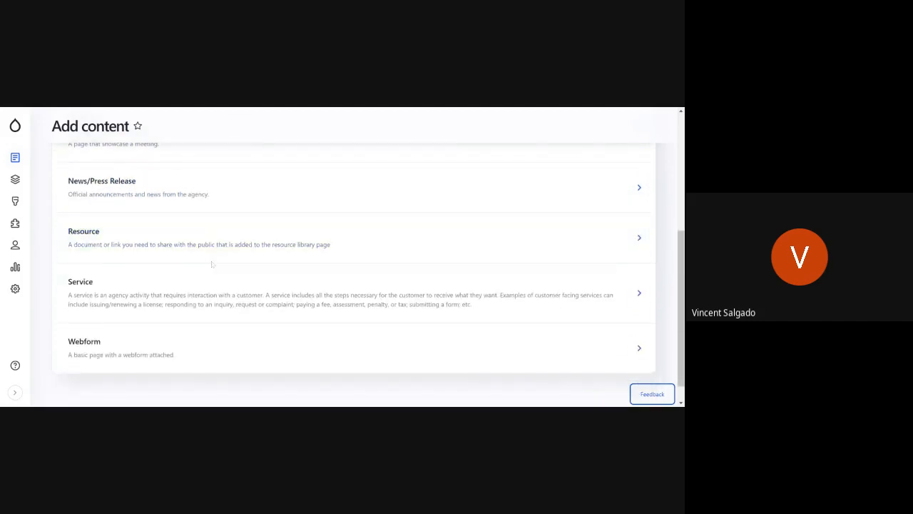
left_click(132, 244)
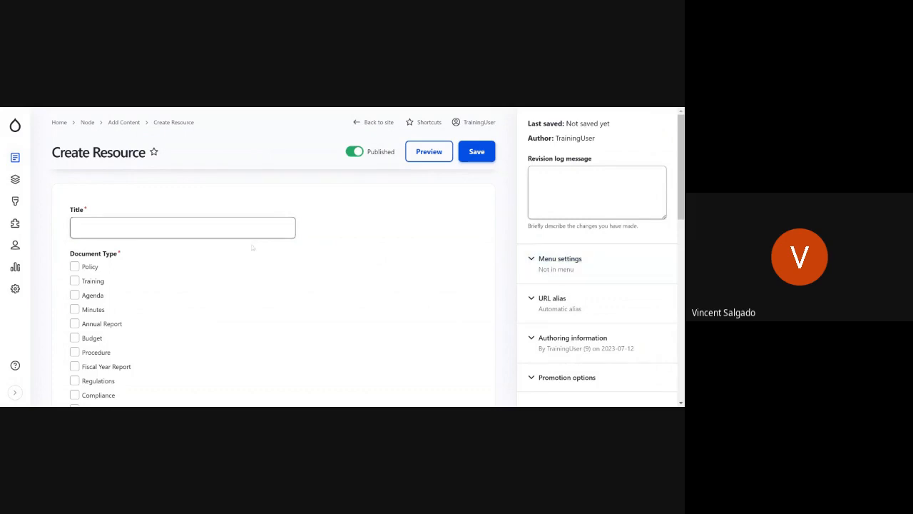
left_click(75, 227)
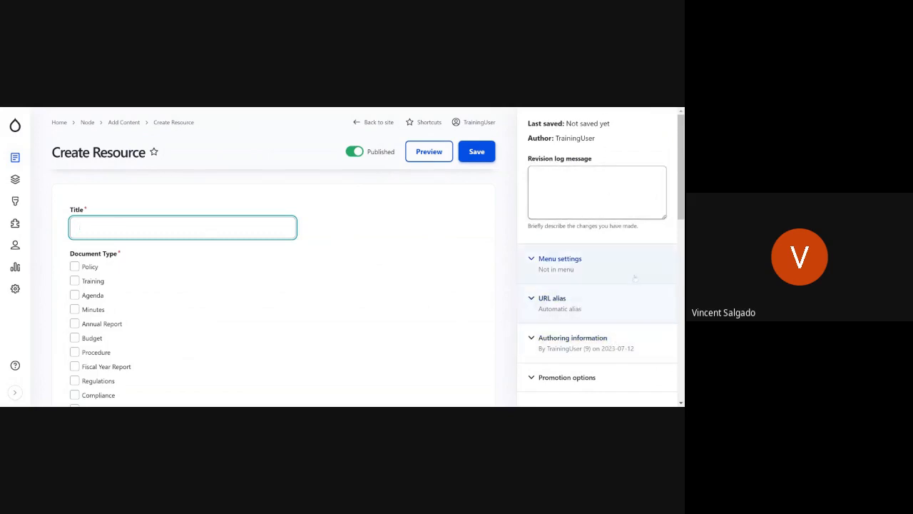
left_click(408, 244)
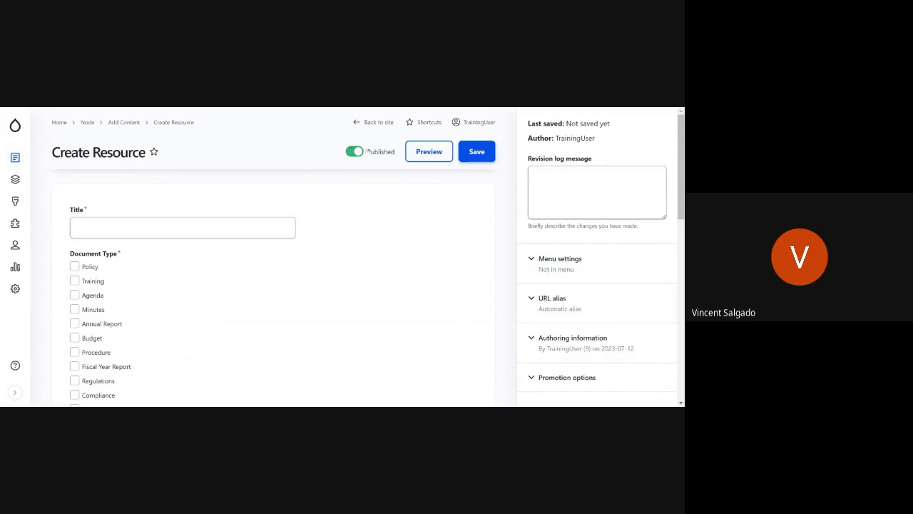
Step: Toggle the Resource's Published status off and back on, and glance over the form
left_click(355, 151)
left_click(354, 151)
scroll(380, 267, "down", 1)
scroll(380, 266, "up", 1)
Step: Enter "My New Resource" as the Resource's title
left_click(228, 227)
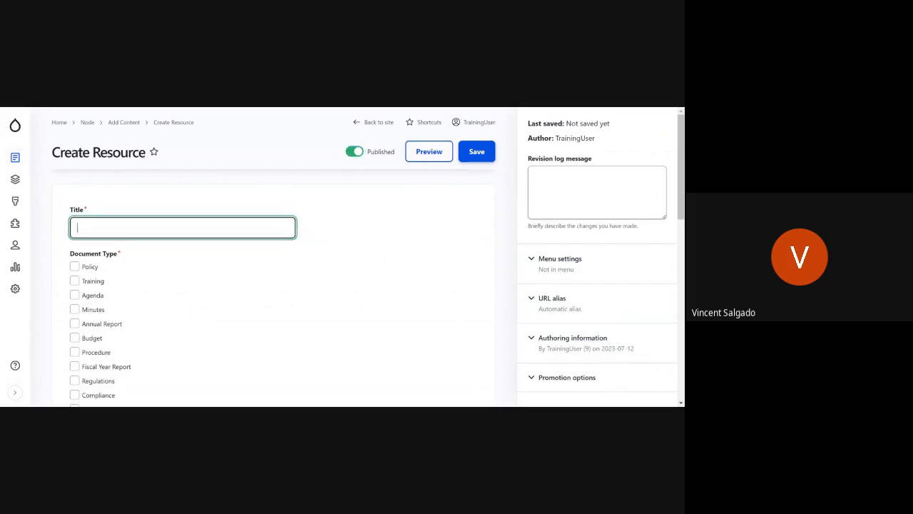
type("My")
key("BackSpace")
key("BackSpace")
key("BackSpace")
type("My new")
key("BackSpace")
key("BackSpace")
key("BackSpace")
type("New re")
key("BackSpace")
key("BackSpace")
type("Resource")
Step: Assign the document types Policy and Procedure to the Resource
scroll(205, 287, "down", 2)
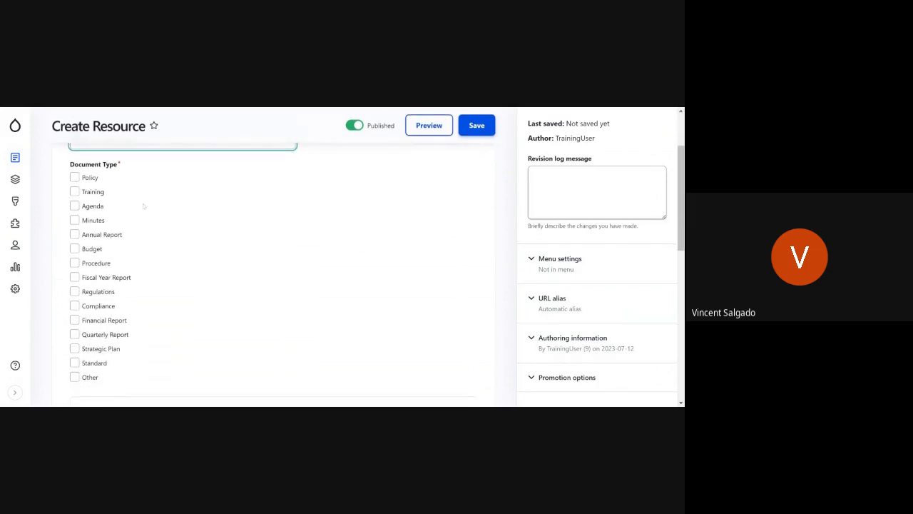
left_click(74, 177)
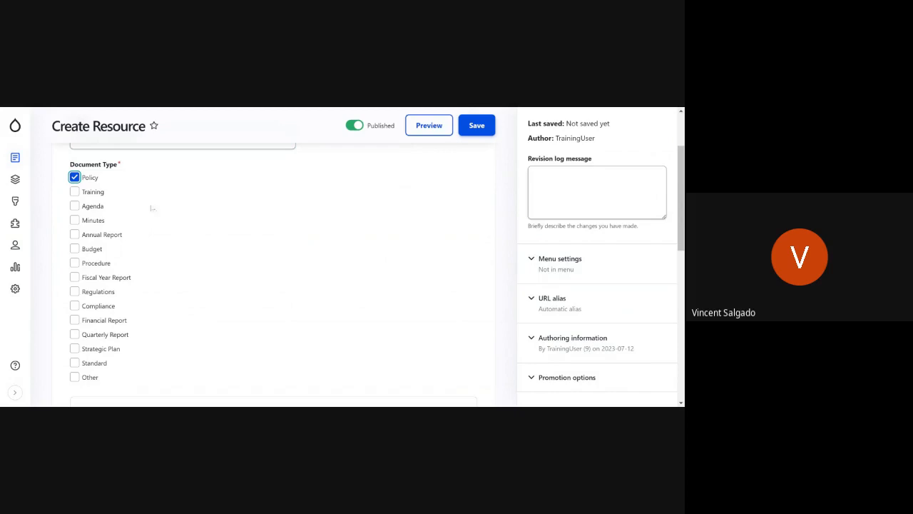
scroll(160, 225, "up", 2)
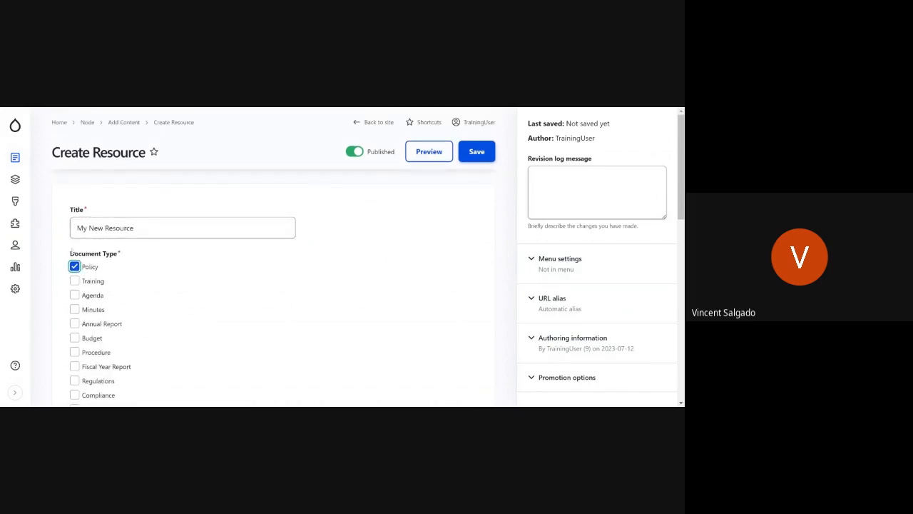
scroll(153, 294, "down", 1)
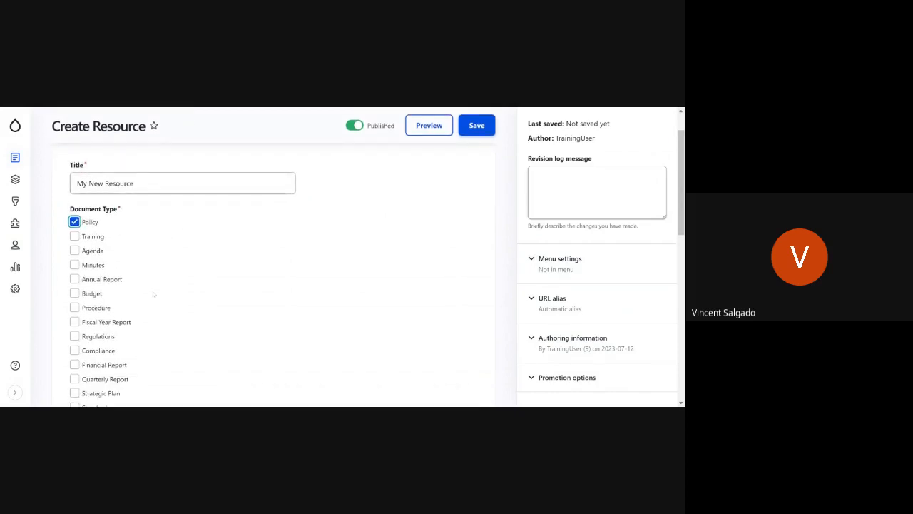
scroll(153, 293, "down", 1)
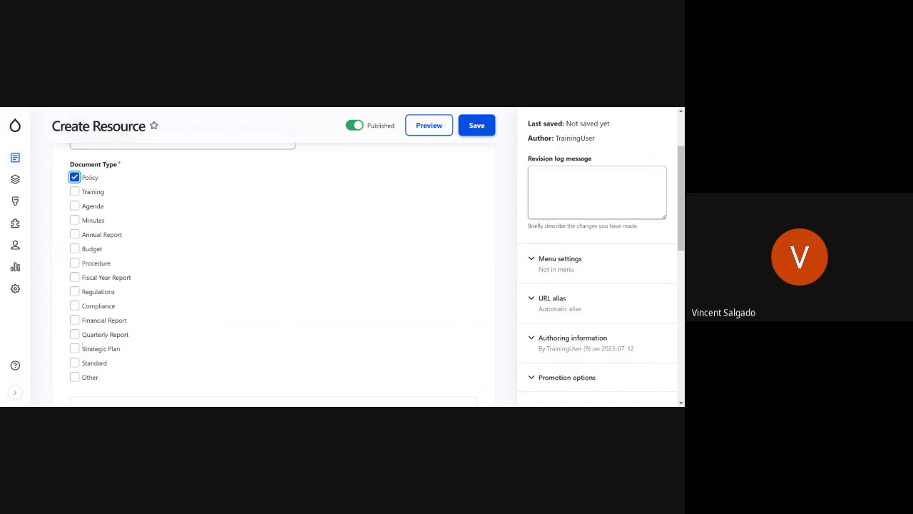
left_click(74, 263)
Step: Examine the Resource Link field and the media library of the Resource Document field, then close the library
scroll(210, 229, "down", 4)
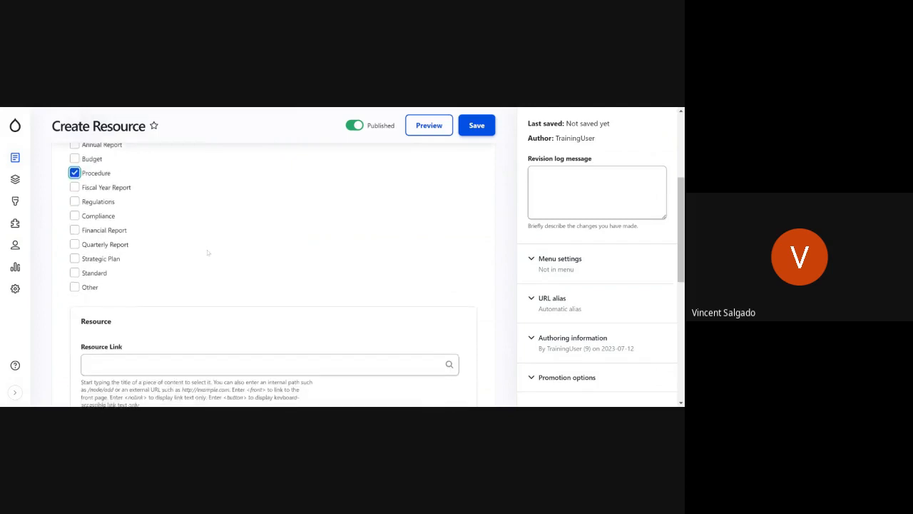
scroll(208, 252, "down", 3)
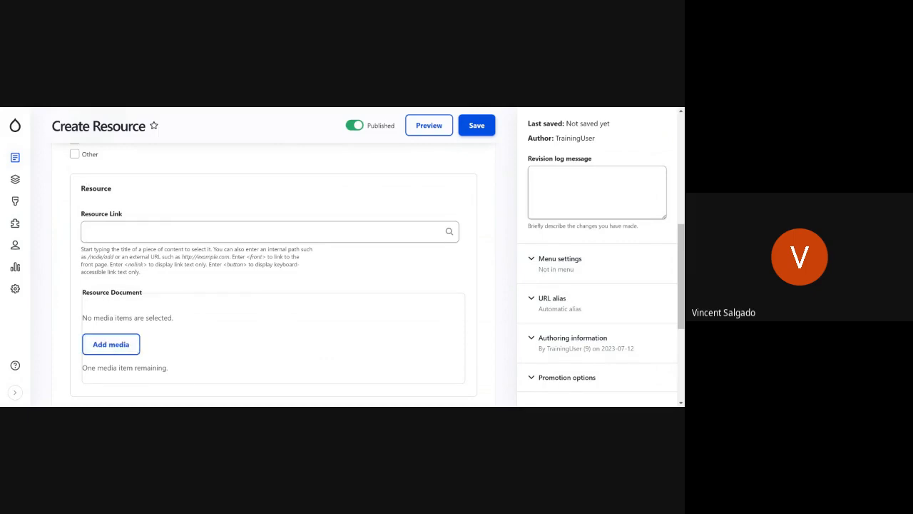
left_click(215, 231)
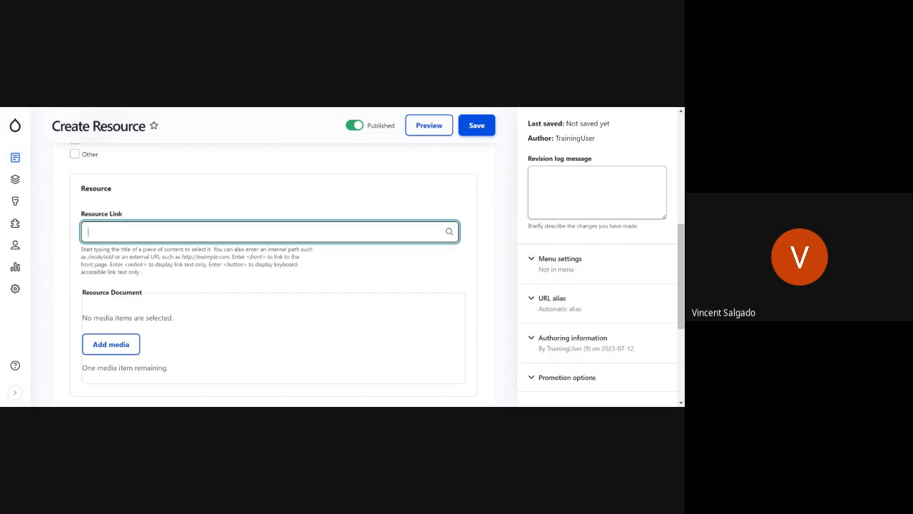
left_click(107, 346)
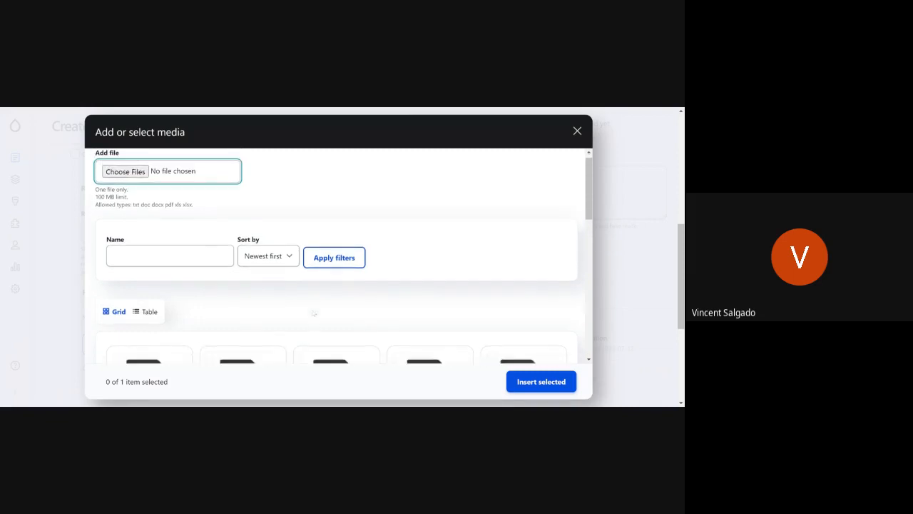
scroll(175, 264, "down", 3)
scroll(524, 228, "up", 3)
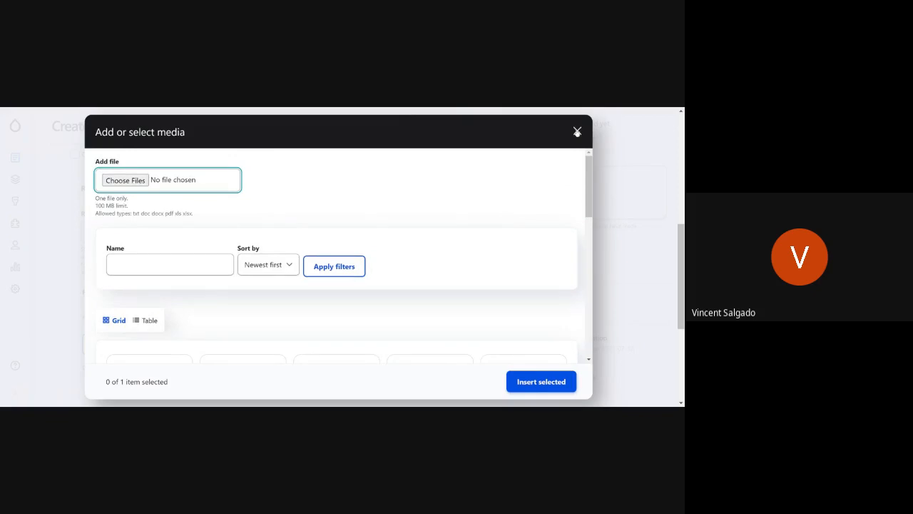
left_click(577, 132)
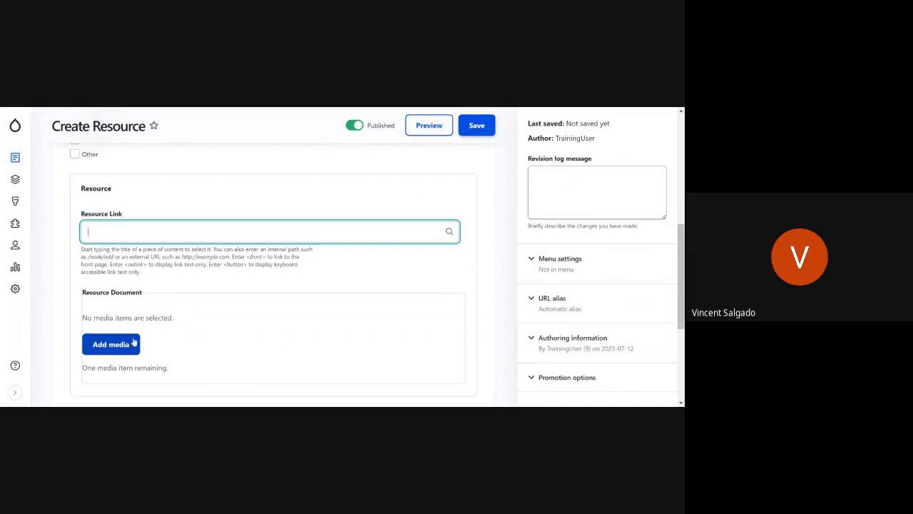
Step: Reopen the media library for the Resource Document and look through its upload limits and existing files
left_click(112, 355)
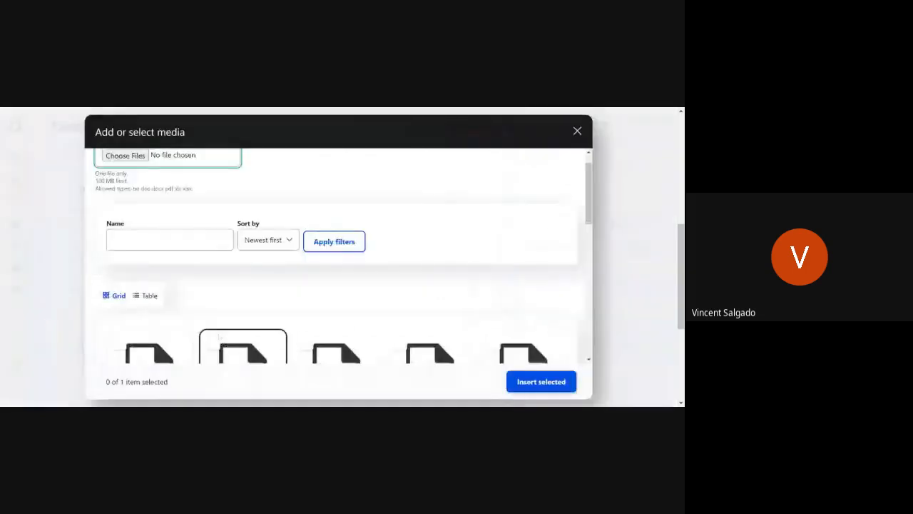
scroll(269, 311, "down", 2)
scroll(270, 312, "down", 2)
scroll(214, 191, "up", 4)
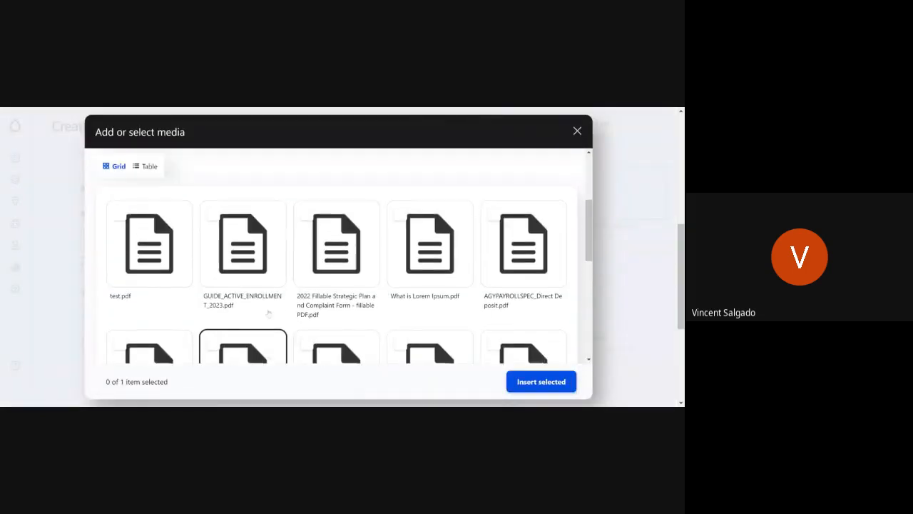
scroll(214, 191, "up", 1)
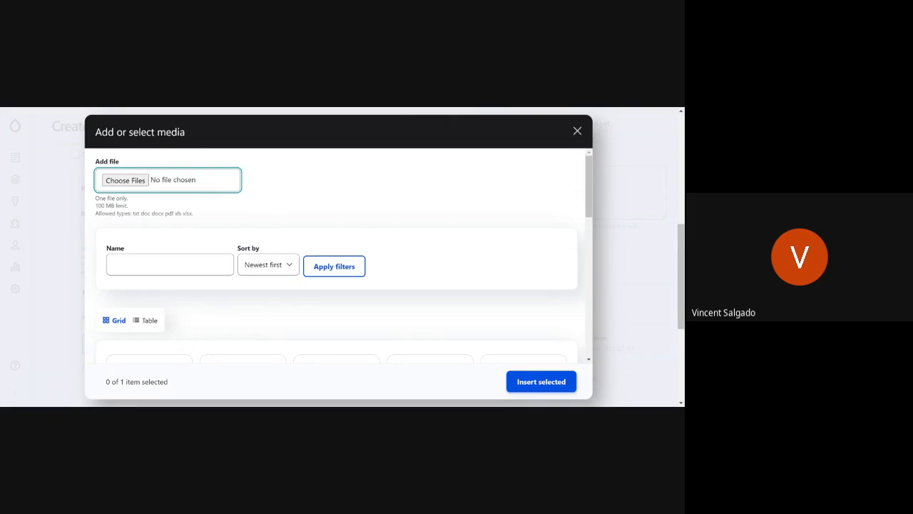
scroll(339, 257, "down", 3)
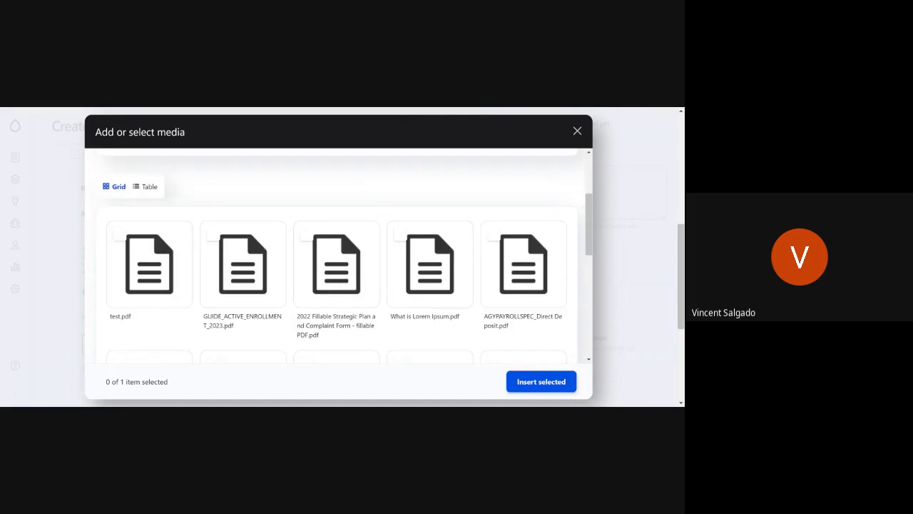
scroll(149, 264, "down", 4)
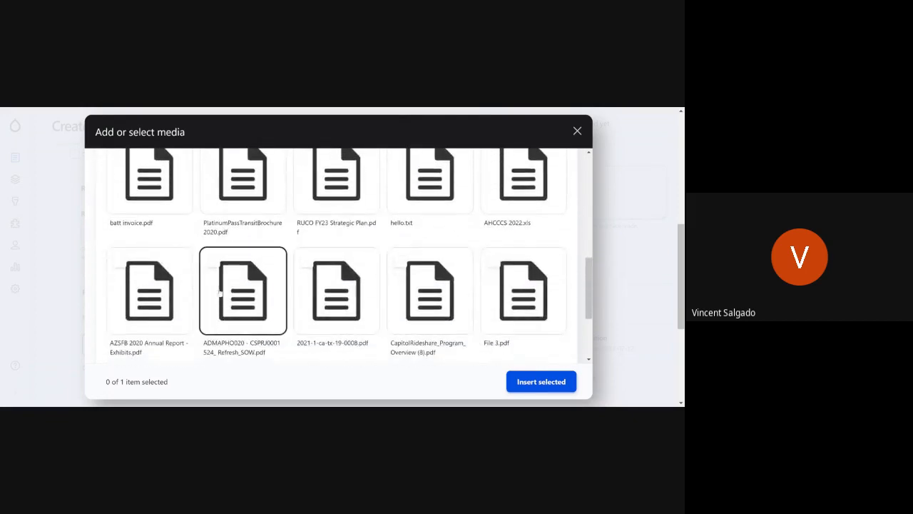
scroll(224, 292, "up", 8)
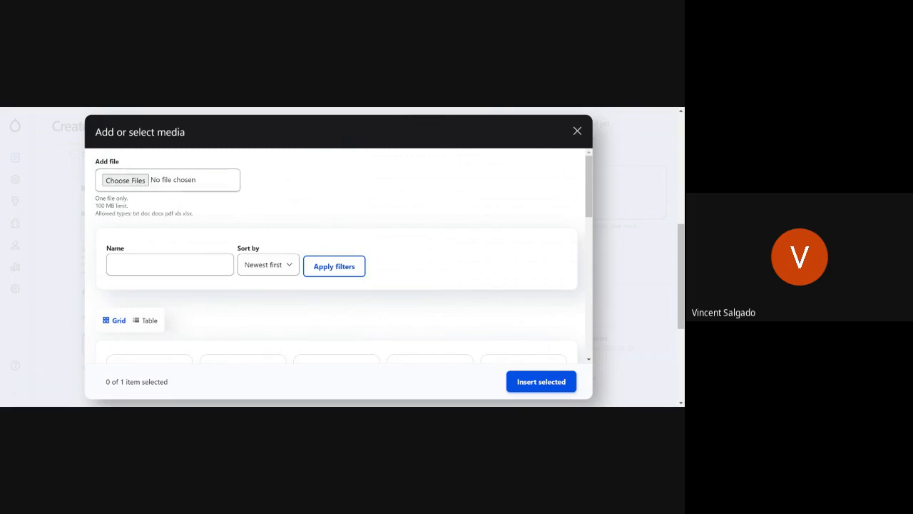
Step: Upload the file PM Description.pdf as the Resource Document and save it to the media library
scroll(199, 212, "down", 1)
scroll(198, 211, "up", 1)
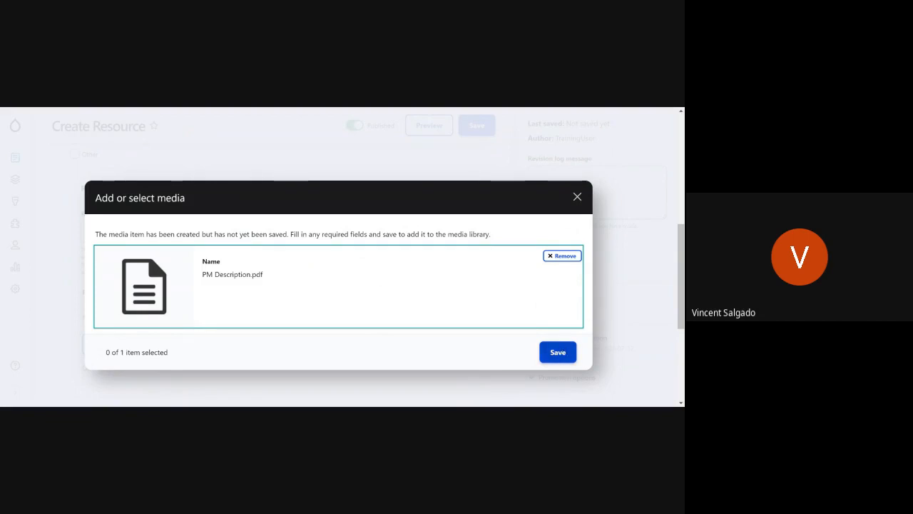
left_click(562, 353)
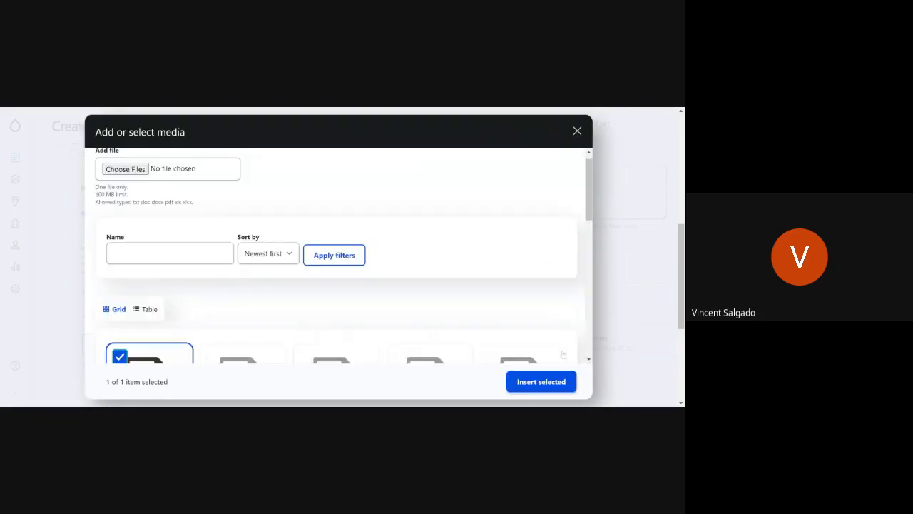
Step: Look through the media library's file grid and examine its Name filter and sort order options
scroll(445, 251, "down", 2)
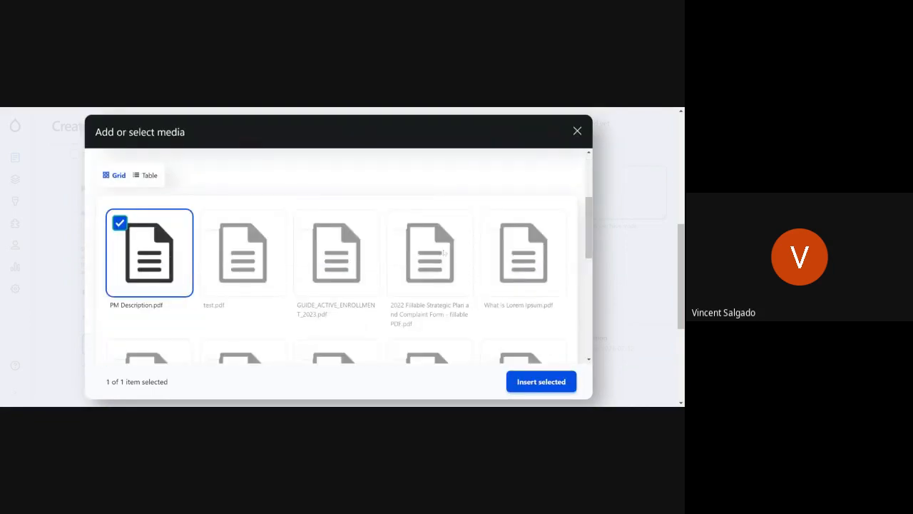
scroll(396, 245, "up", 3)
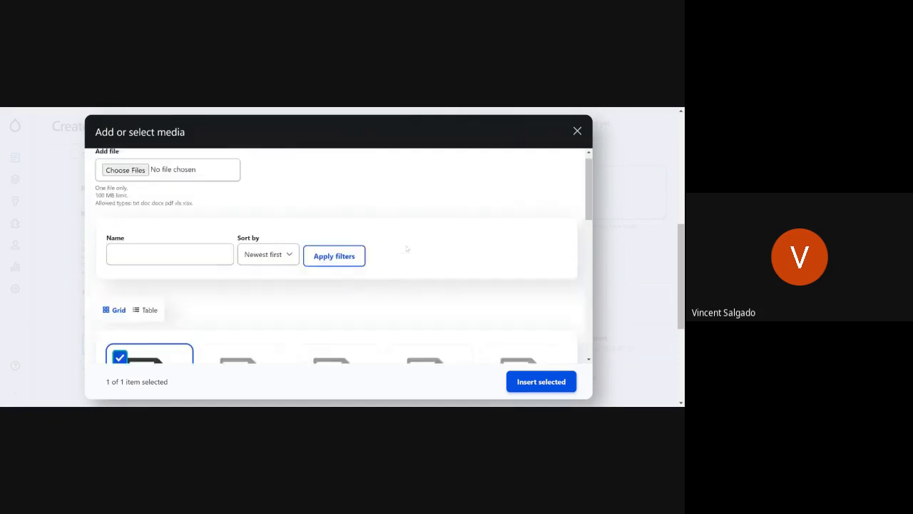
scroll(406, 248, "down", 4)
scroll(400, 249, "up", 4)
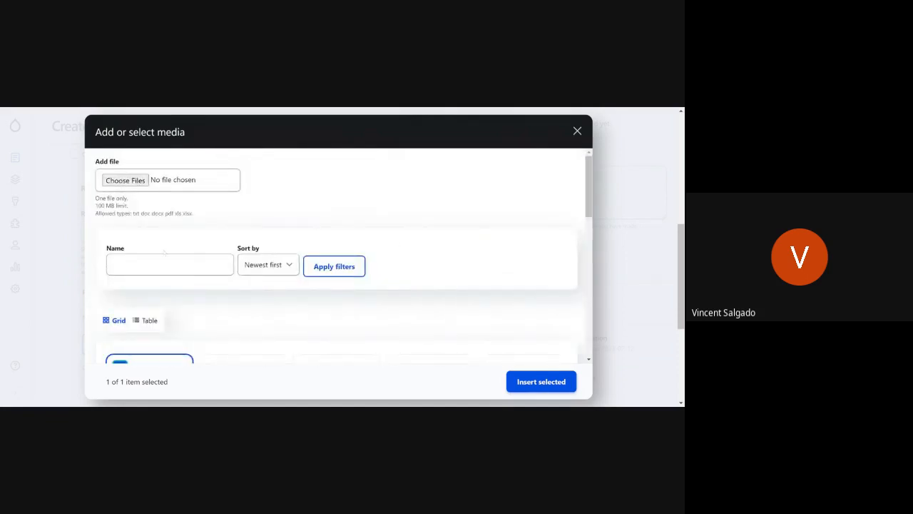
scroll(311, 248, "down", 1)
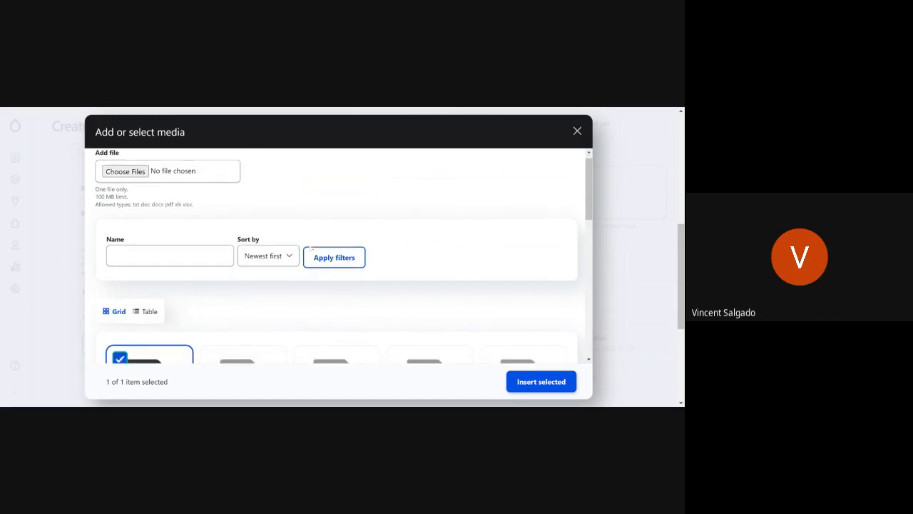
scroll(311, 247, "down", 3)
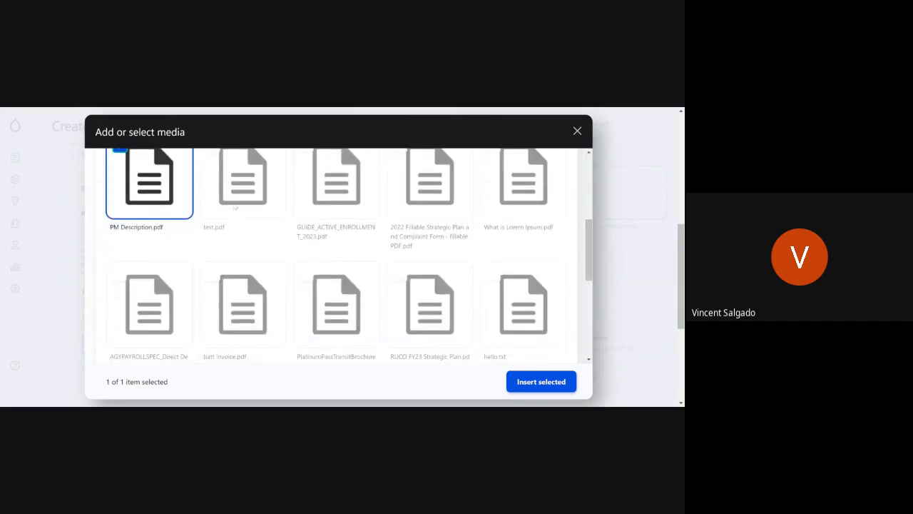
scroll(468, 294, "down", 6)
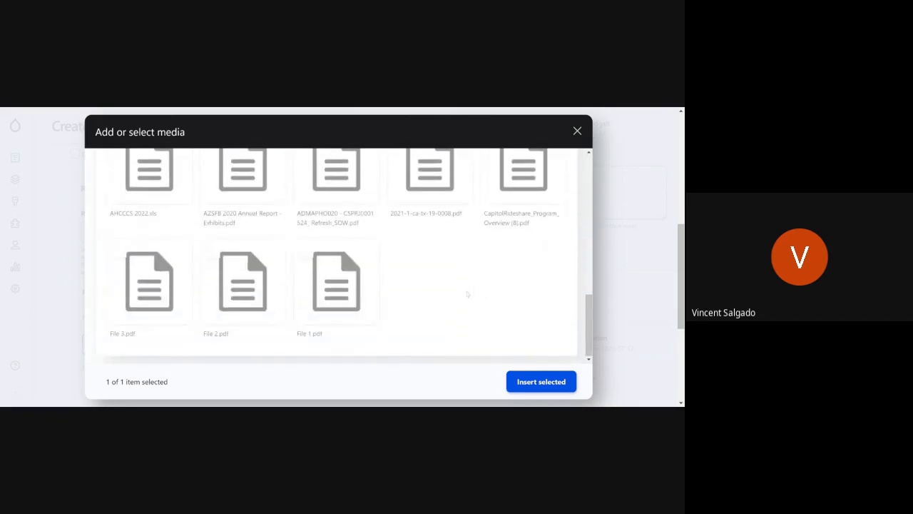
scroll(467, 294, "down", 5)
scroll(467, 293, "up", 5)
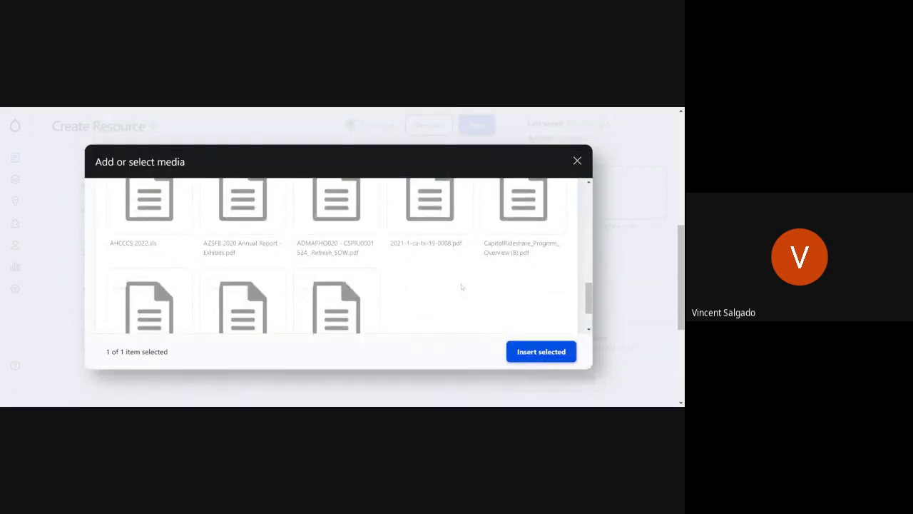
scroll(396, 272, "up", 8)
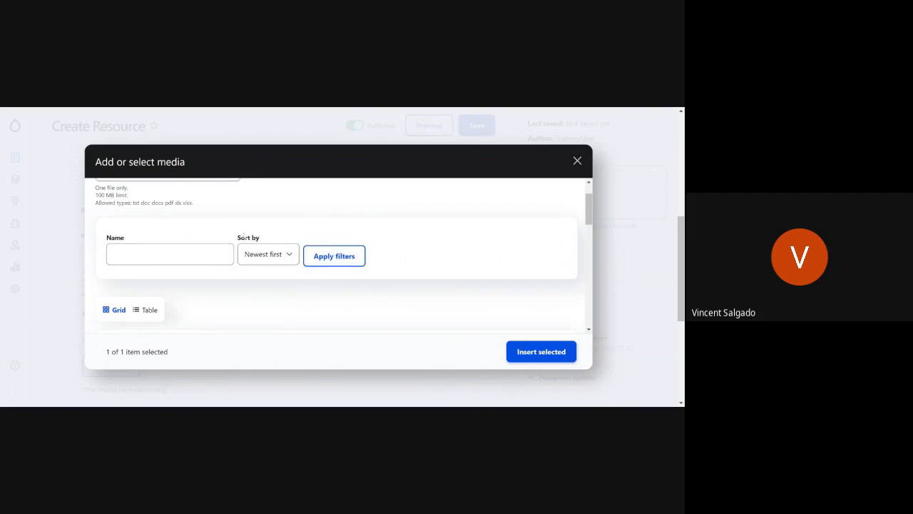
left_click(214, 254)
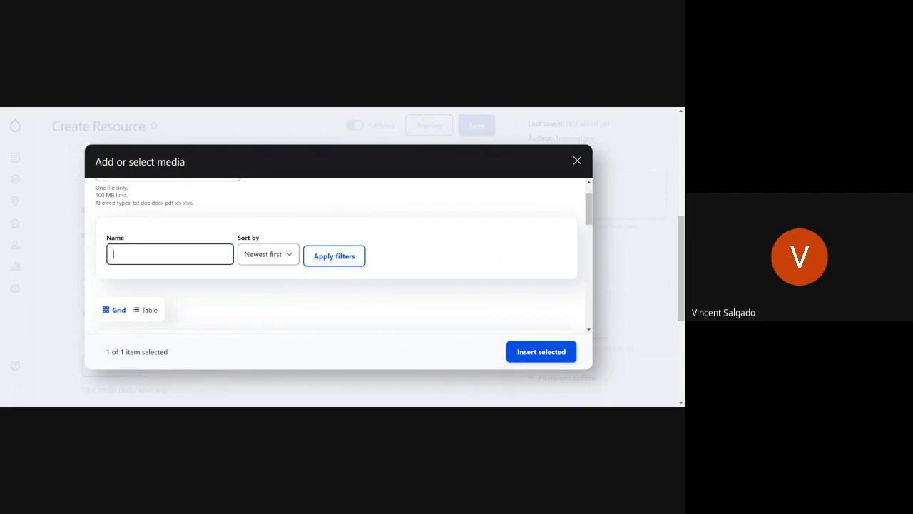
scroll(447, 235, "down", 3)
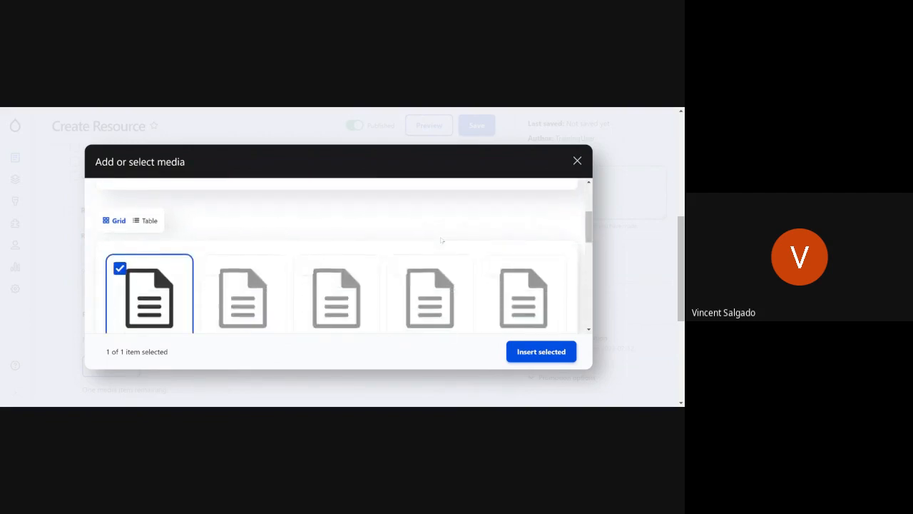
scroll(439, 242, "up", 1)
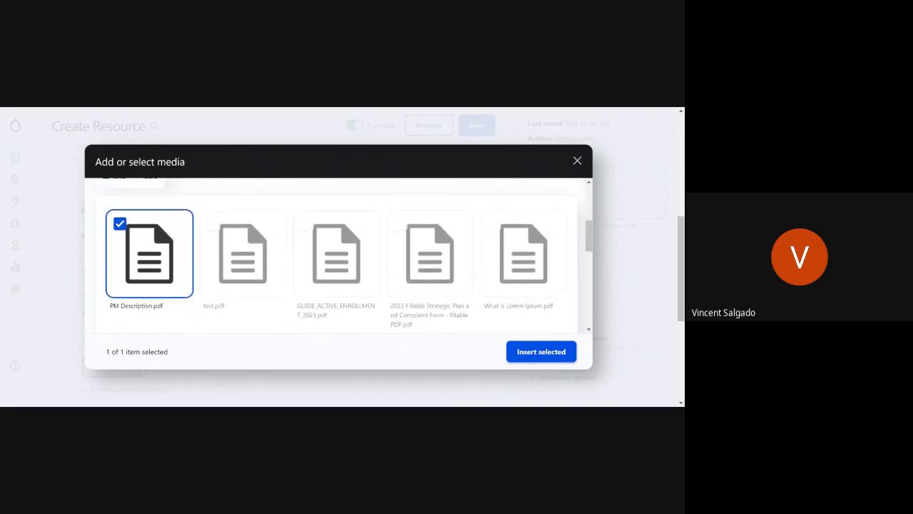
scroll(151, 272, "up", 3)
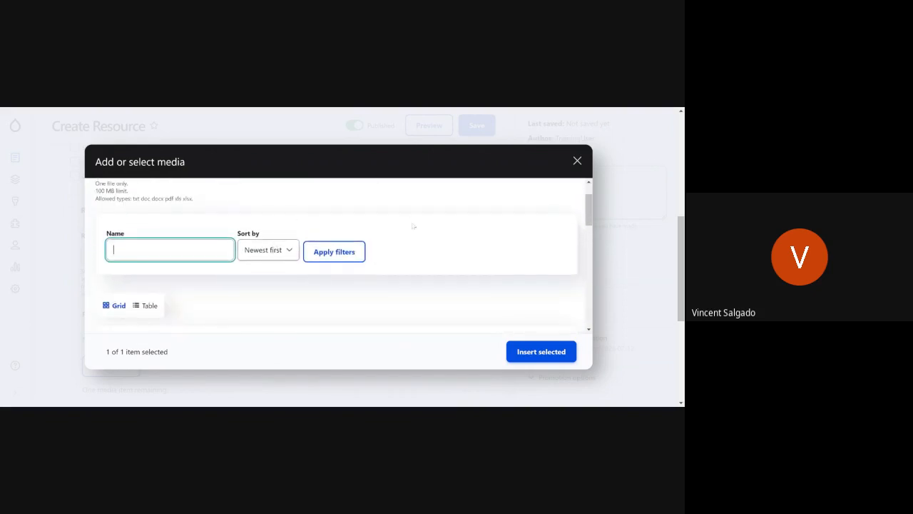
Step: Deselect PM Description.pdf in the media library and select test.pdf instead
left_click(415, 243)
scroll(419, 244, "down", 1)
scroll(419, 244, "down", 2)
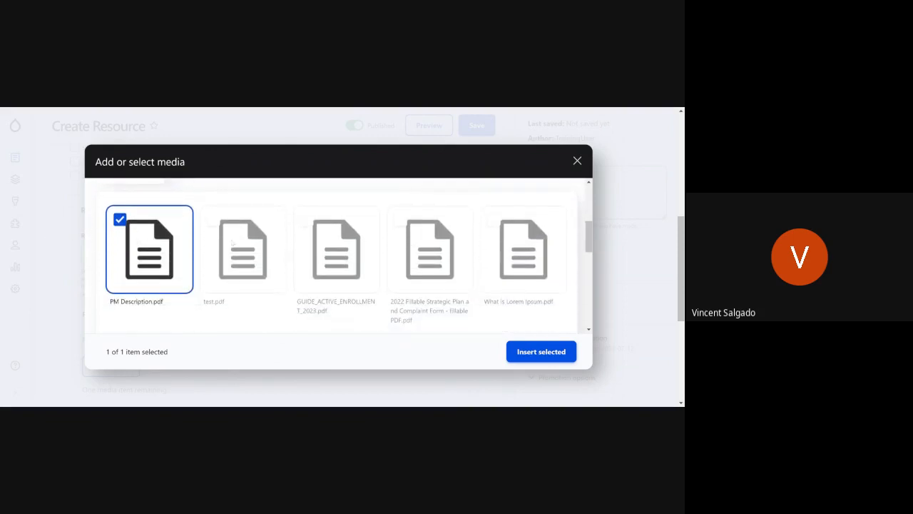
left_click(122, 220)
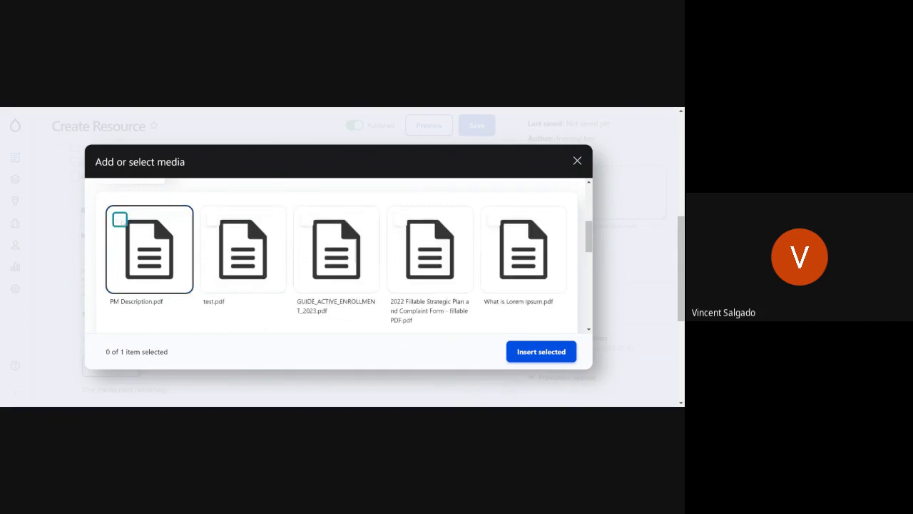
left_click(216, 221)
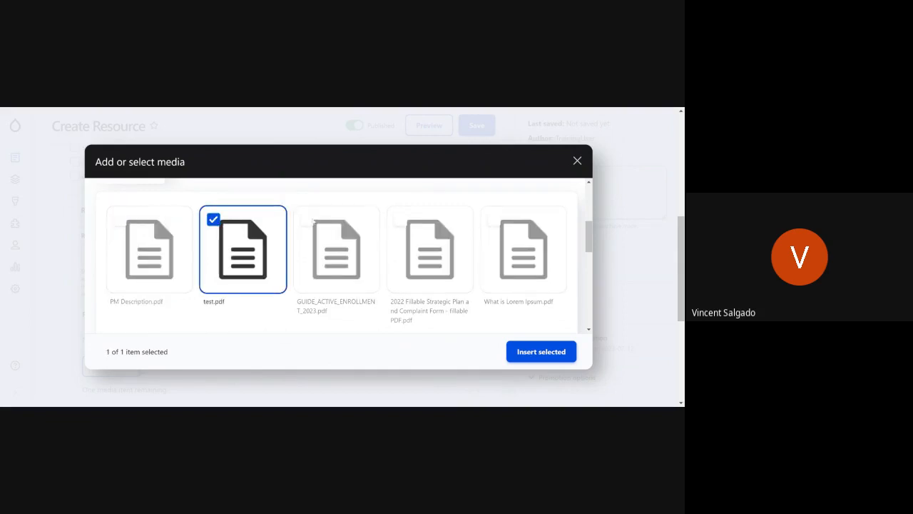
Step: Deselect test.pdf in the media library and select GUIDE_ACTIVE_ENROLLMENT_2023.pdf instead
left_click(216, 220)
left_click(216, 220)
left_click(216, 221)
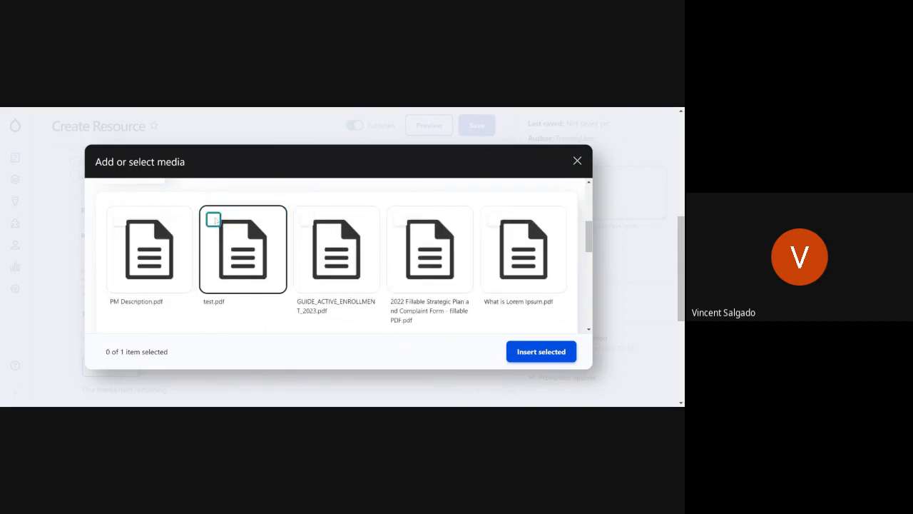
left_click(307, 219)
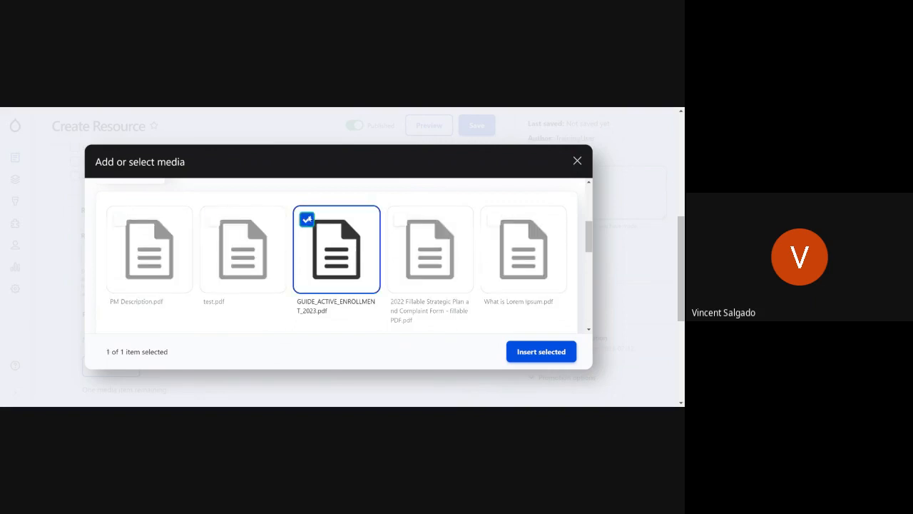
Step: Switch the media selection to PM Description.pdf and insert it as the Resource Document
left_click(307, 219)
left_click(307, 219)
left_click(307, 219)
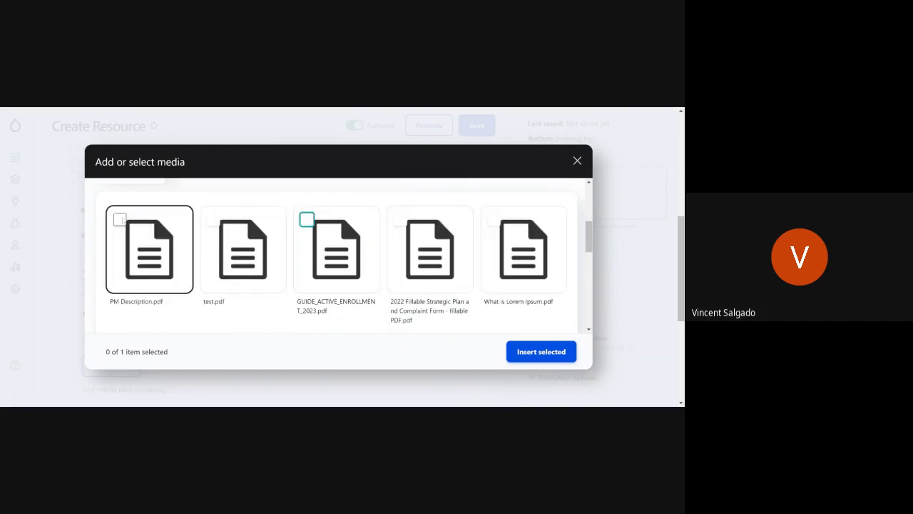
left_click(120, 219)
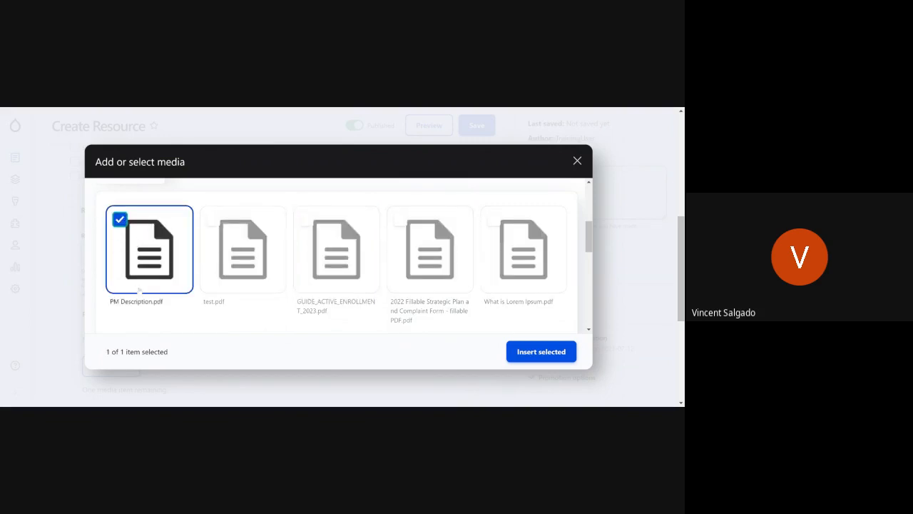
scroll(389, 297, "down", 5)
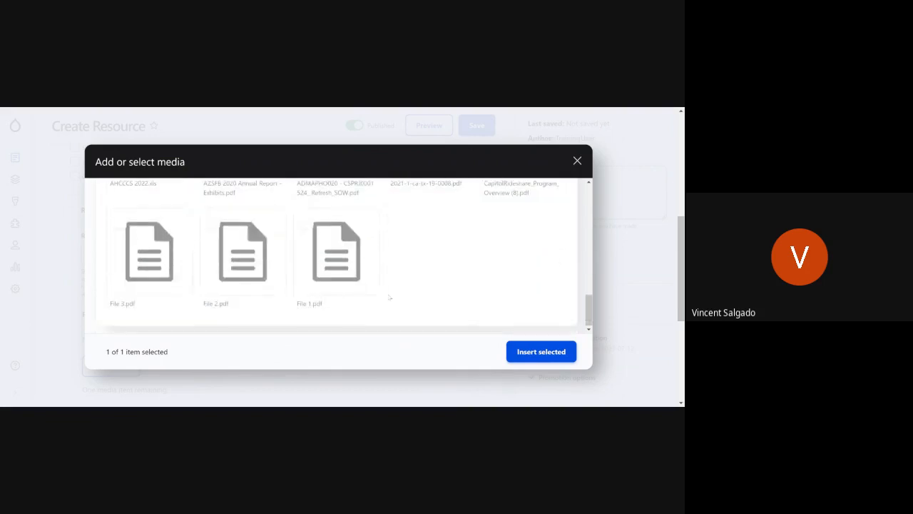
left_click(547, 351)
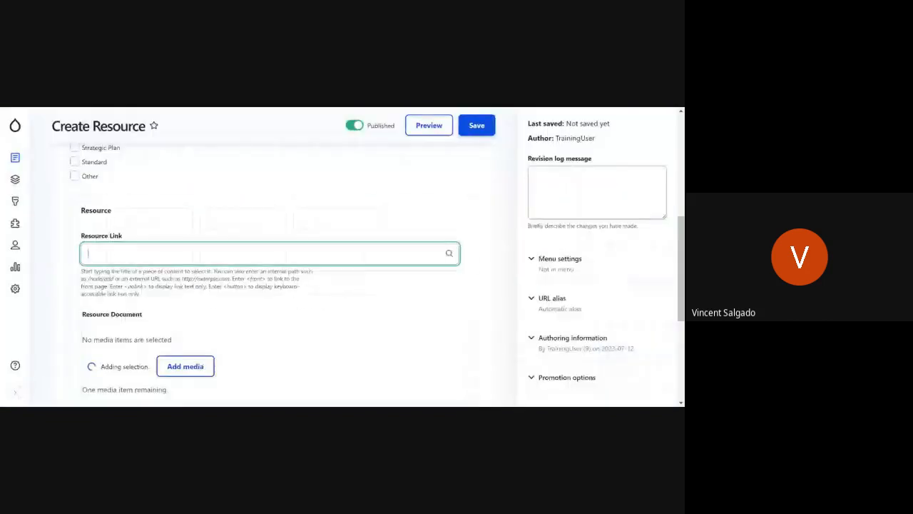
Step: Fill the Resource's Description with the first paragraph of generated text from the Cupcake Ipsum page
scroll(253, 288, "down", 4)
scroll(224, 261, "up", 2)
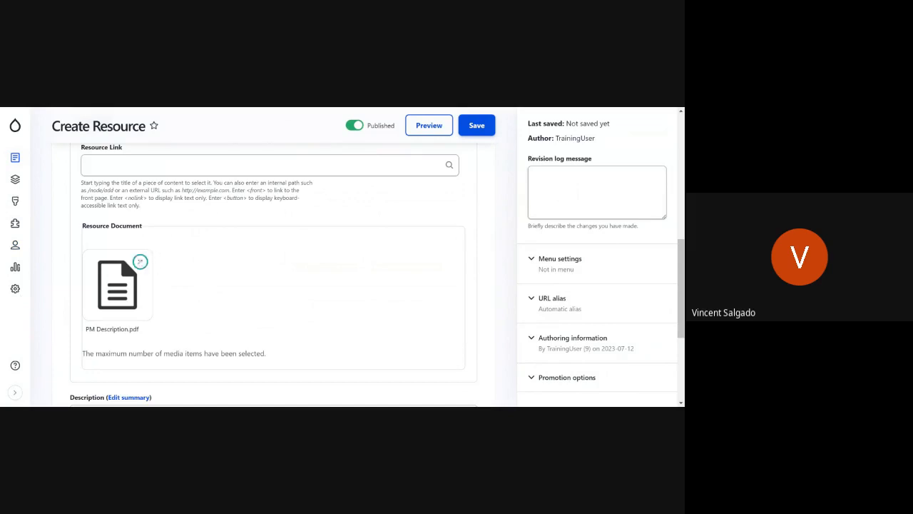
scroll(157, 263, "down", 3)
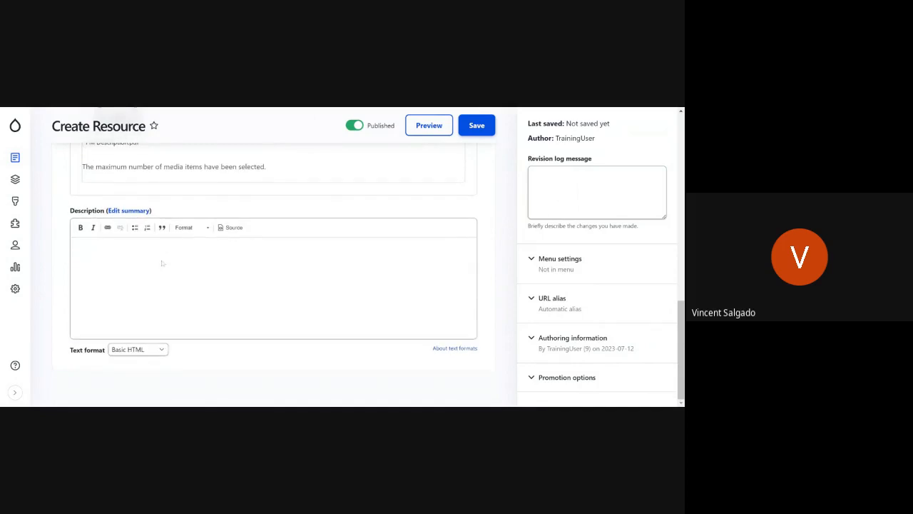
left_click(162, 263)
key("ctrl+Tab")
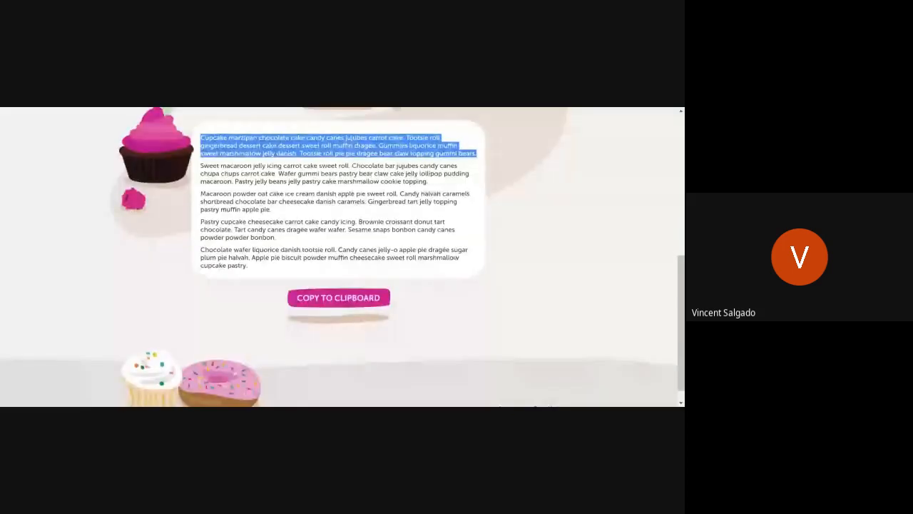
scroll(343, 257, "up", 7)
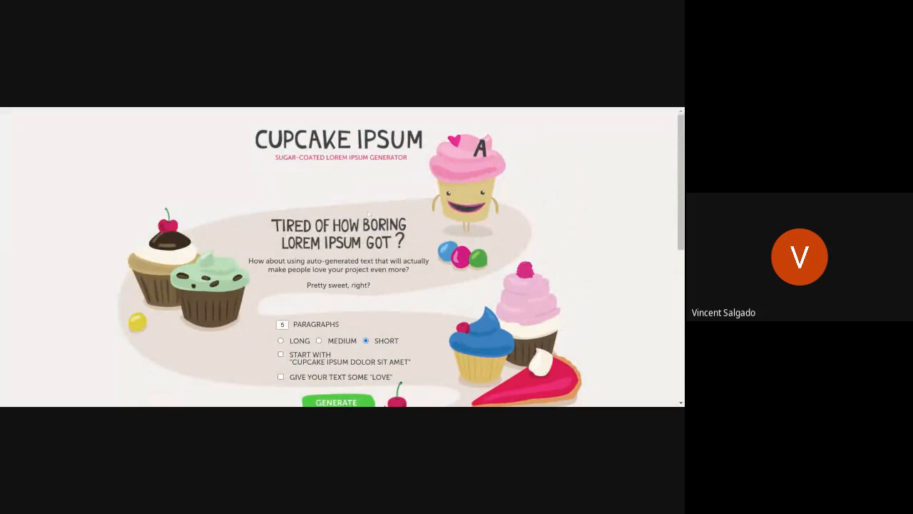
scroll(369, 214, "down", 3)
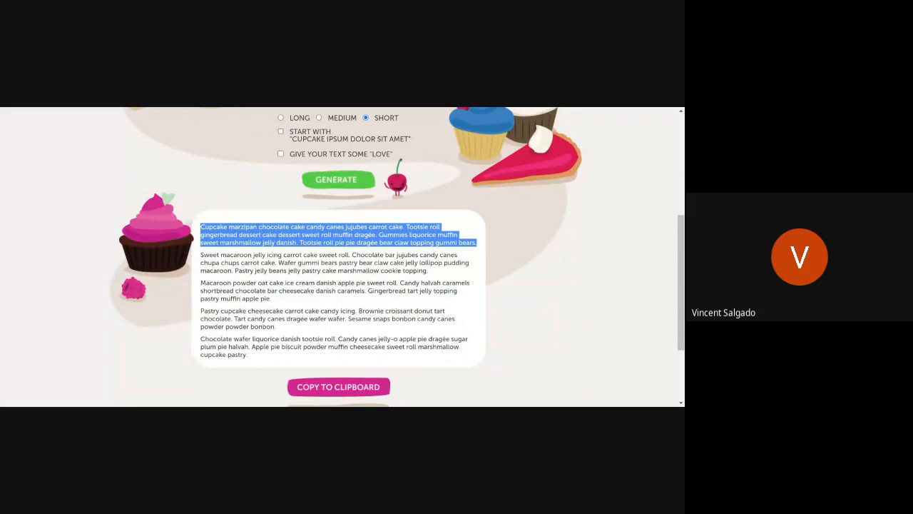
key("alt+Tab")
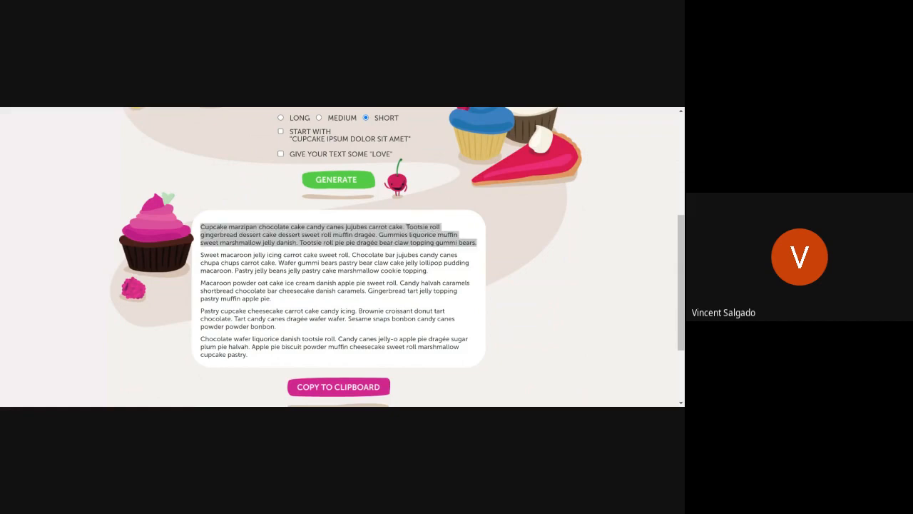
key("ctrl+Tab")
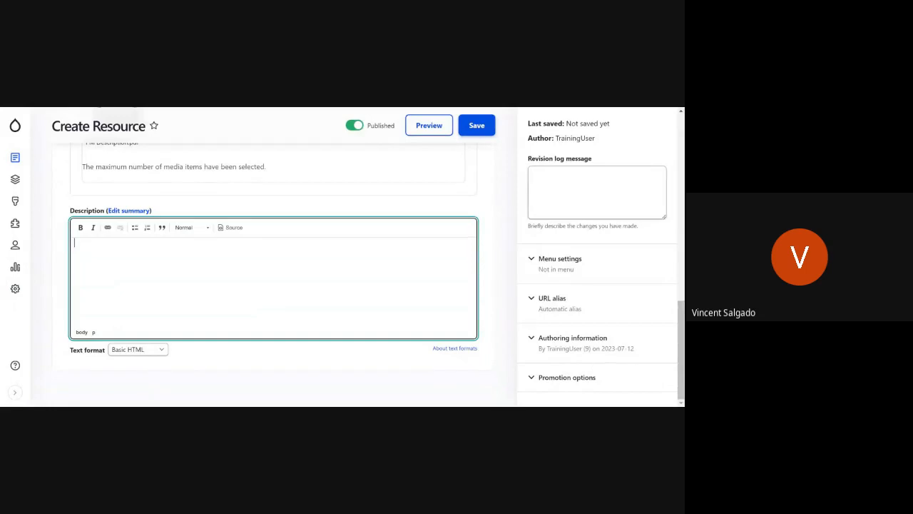
key("ctrl+v")
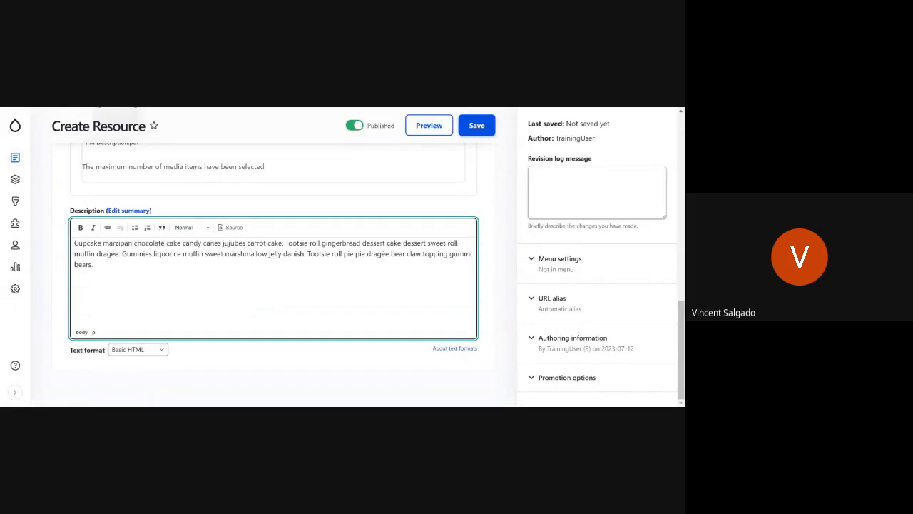
Step: Review the Create Resource form from the title and document types through the resource link, document and description
scroll(274, 257, "up", 3)
scroll(417, 305, "up", 6)
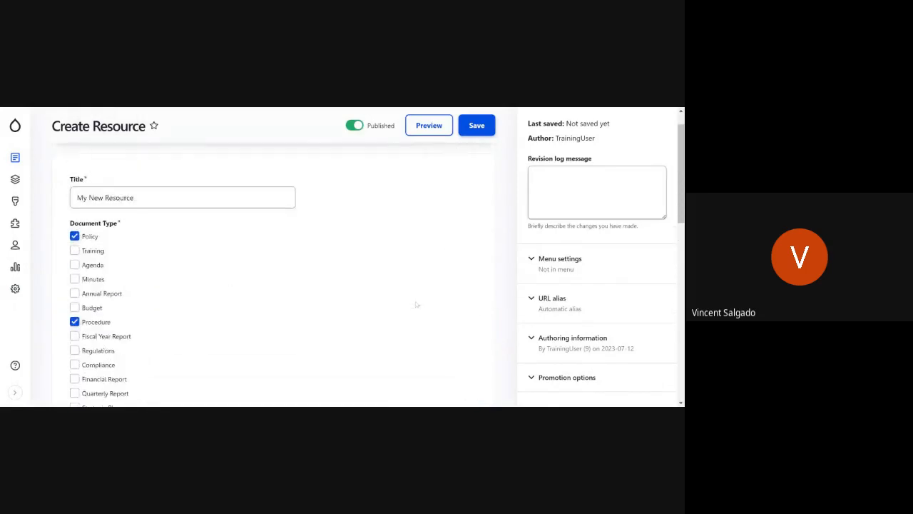
scroll(414, 310, "down", 10)
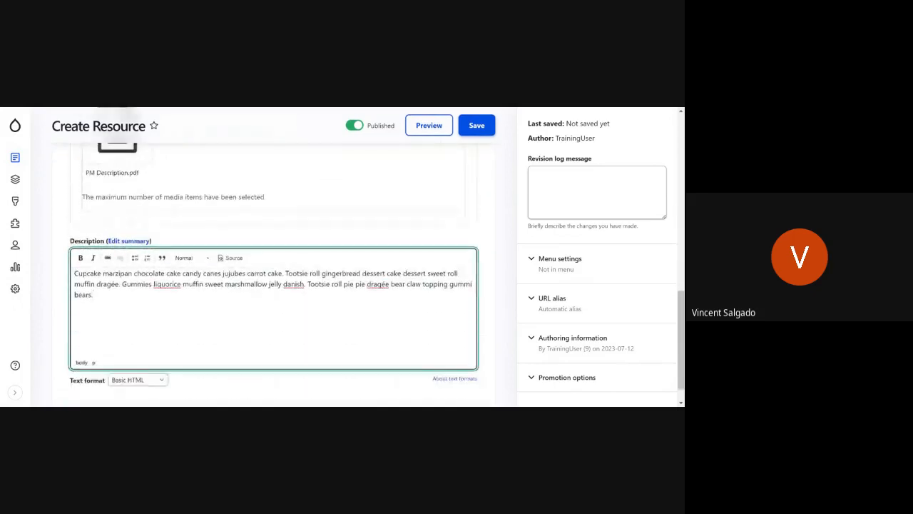
scroll(335, 331, "up", 6)
scroll(332, 337, "up", 5)
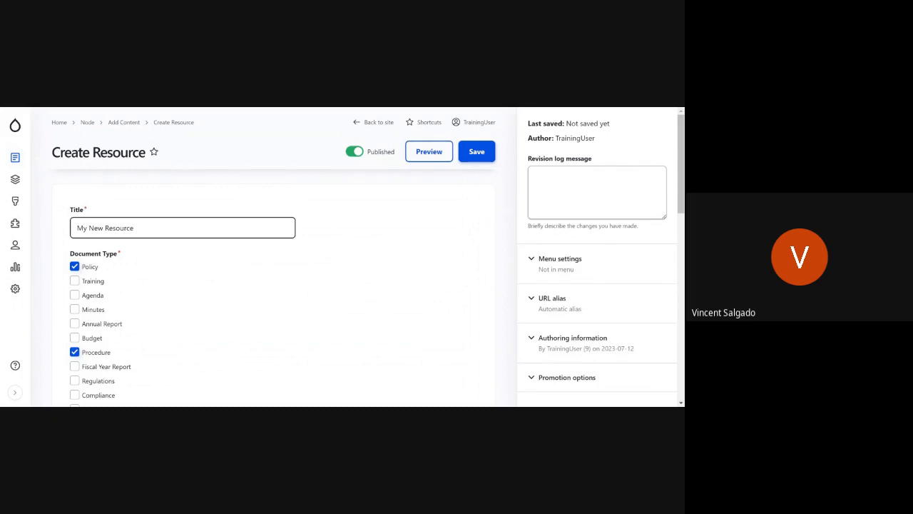
scroll(63, 188, "down", 1)
scroll(193, 306, "down", 2)
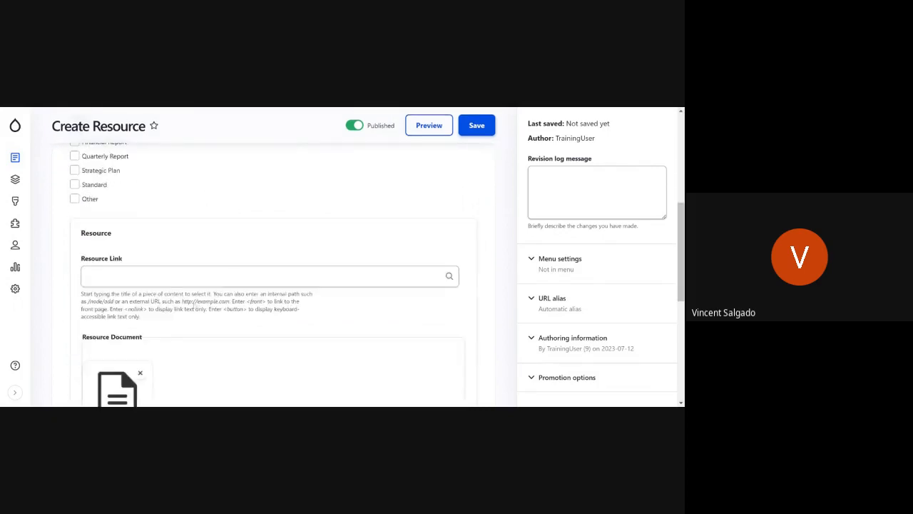
scroll(161, 274, "up", 2)
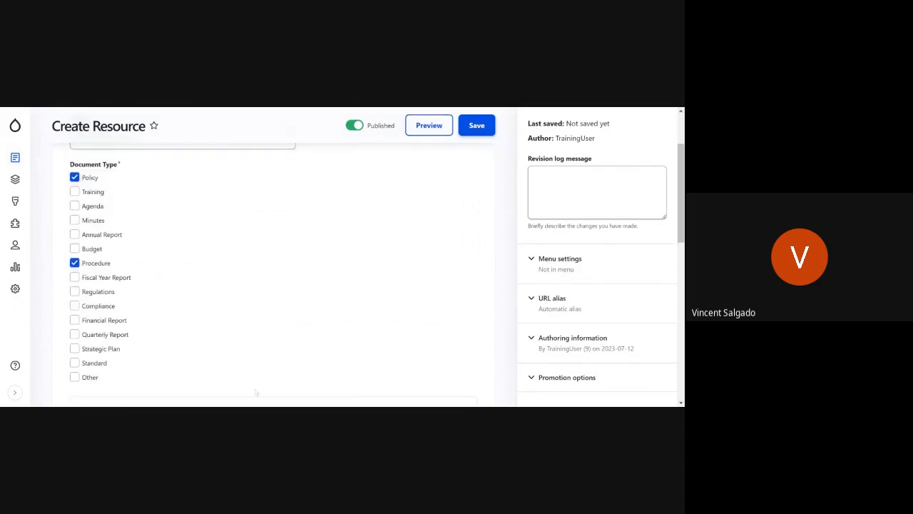
scroll(292, 331, "down", 3)
scroll(292, 330, "down", 1)
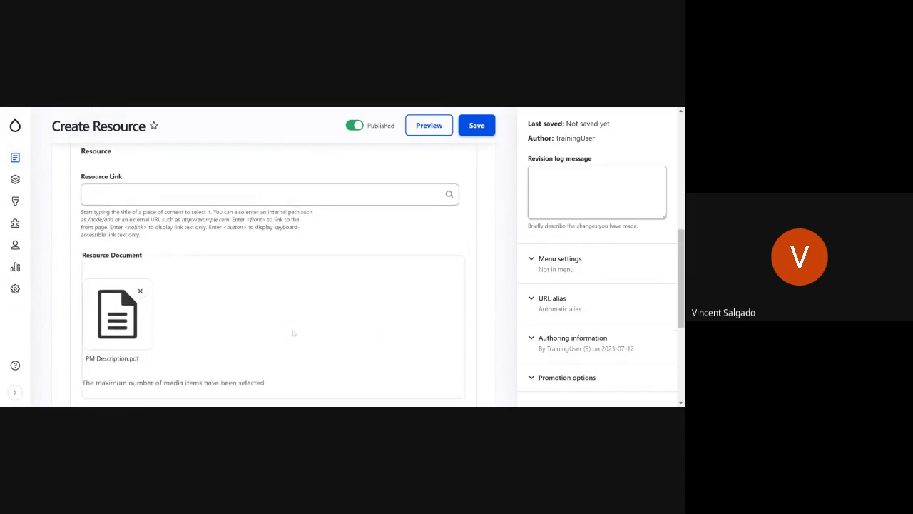
scroll(284, 308, "down", 2)
Step: Set the Description's text format to Full HTML and look over its editing tools
left_click(282, 310)
scroll(284, 309, "up", 1)
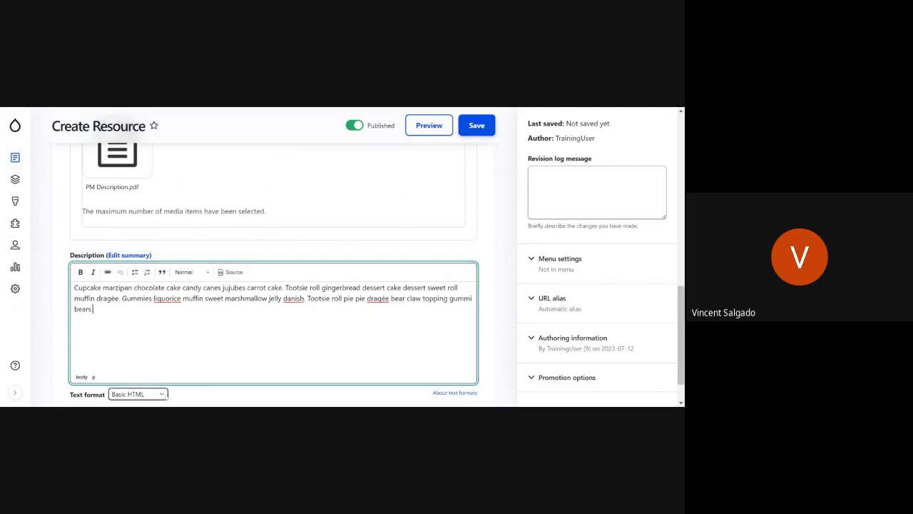
left_click(165, 396)
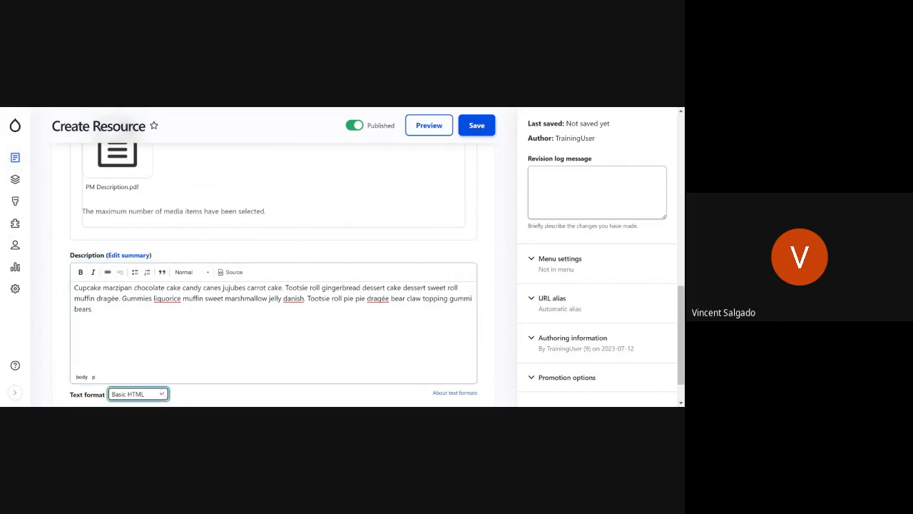
left_click(137, 378)
scroll(134, 301, "down", 2)
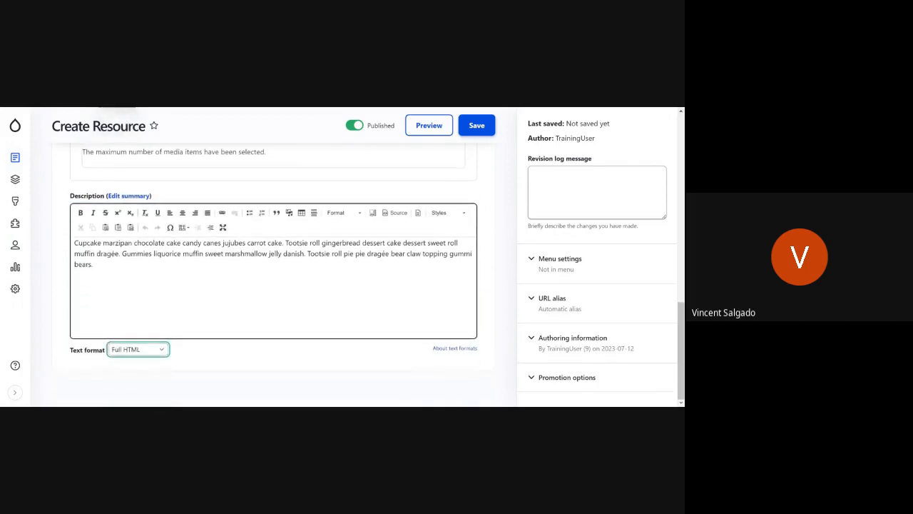
scroll(273, 285, "up", 2)
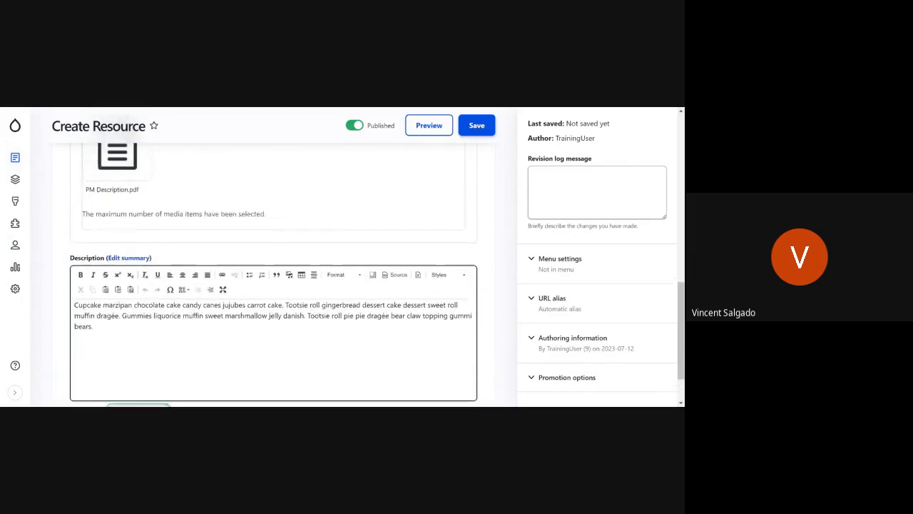
scroll(273, 285, "down", 2)
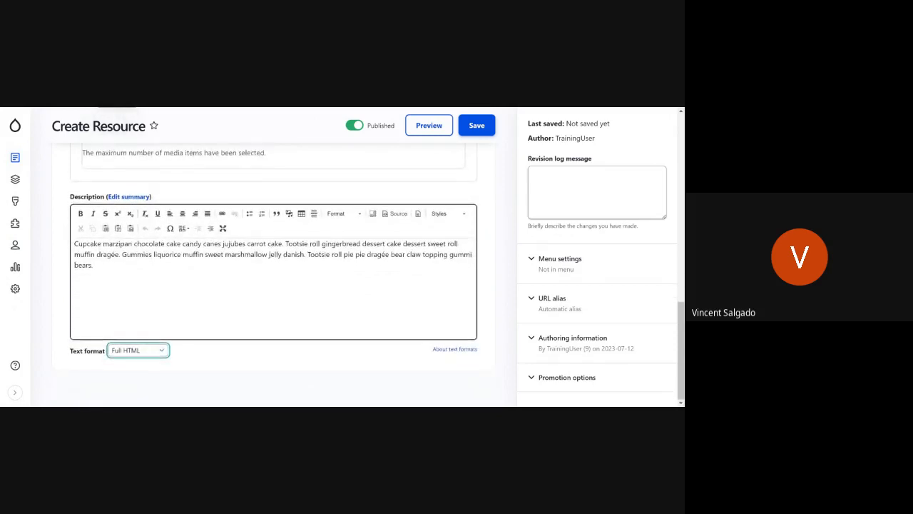
scroll(273, 271, "up", 10)
scroll(273, 271, "down", 10)
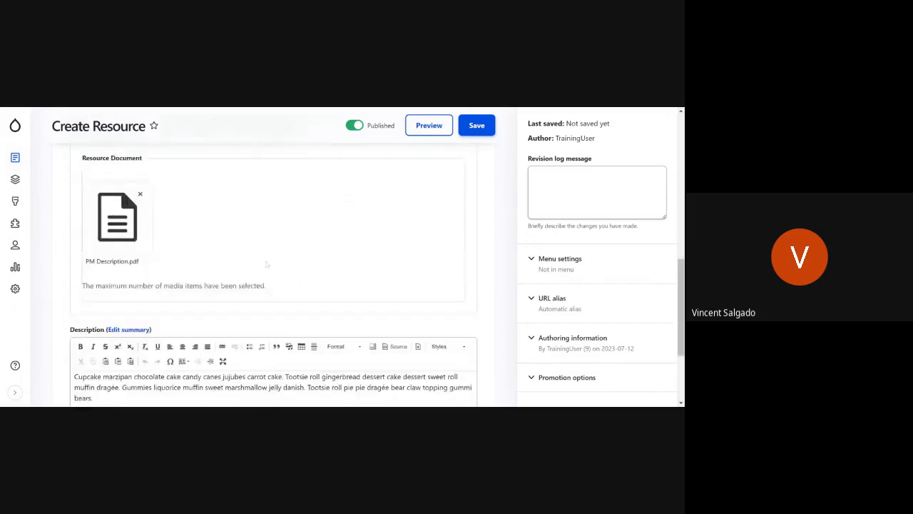
Step: Place the text cursor in the Resource's Revision log message field
scroll(273, 271, "up", 5)
scroll(274, 271, "up", 6)
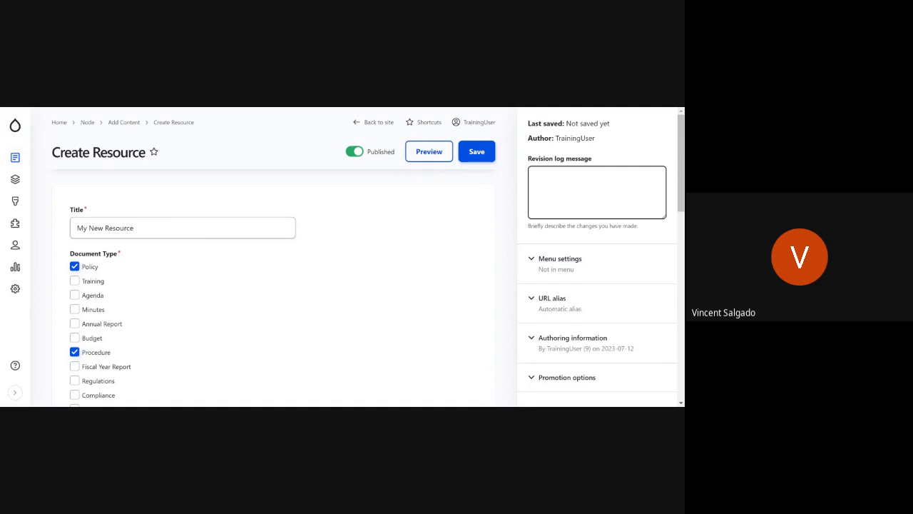
left_click(615, 197)
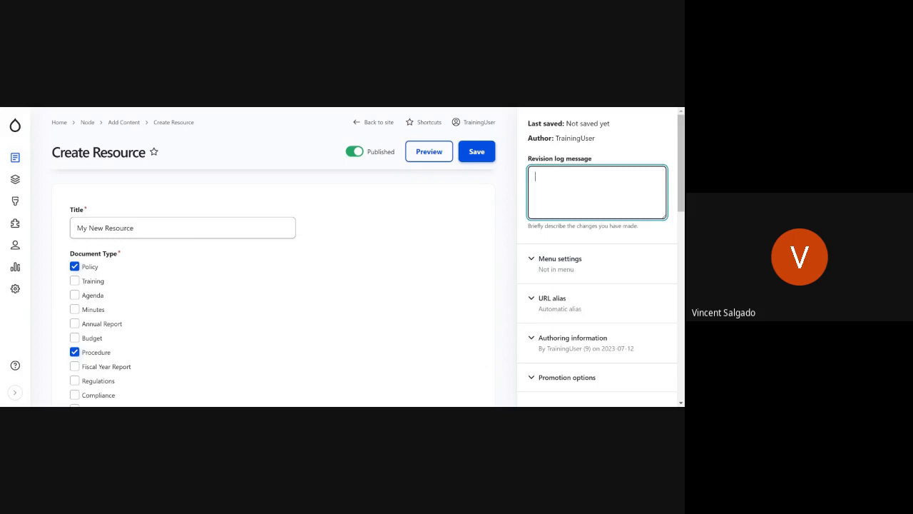
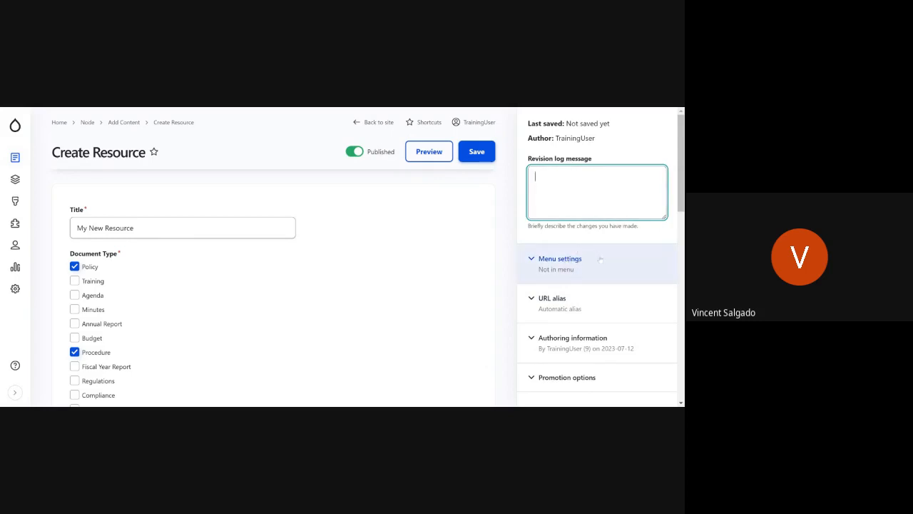
Step: Look at the Resource's menu settings, including the option to provide a menu link
left_click(601, 261)
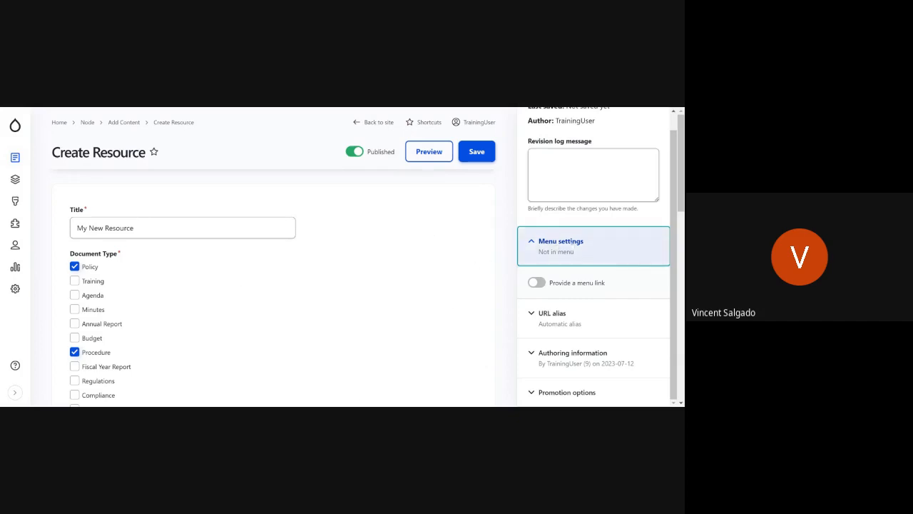
left_click(604, 257)
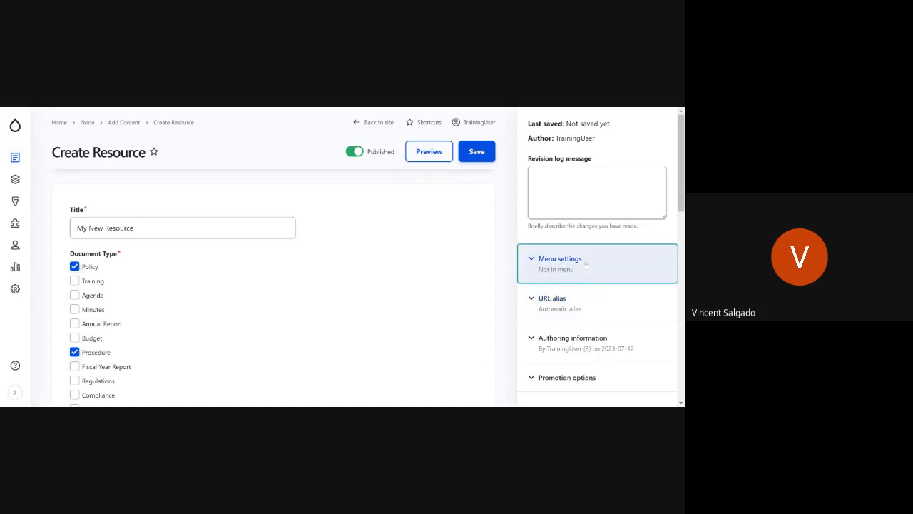
scroll(560, 266, "down", 3)
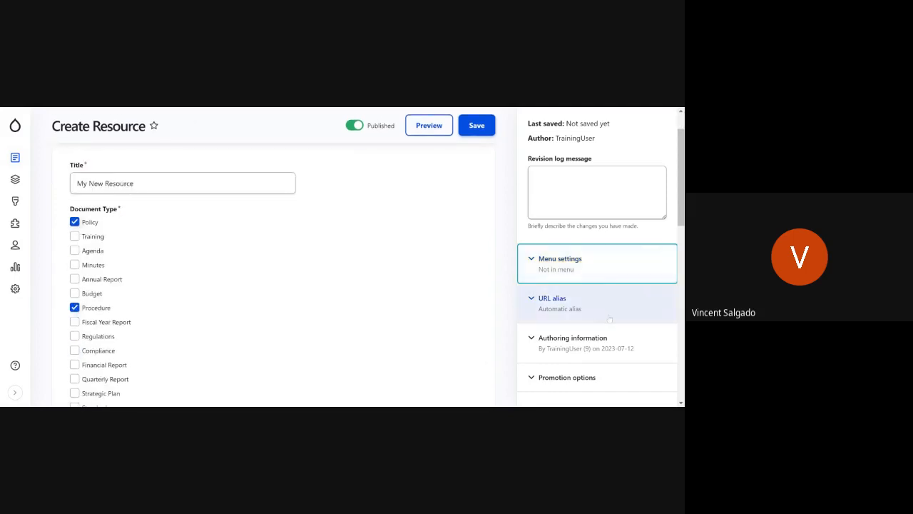
scroll(606, 316, "up", 1)
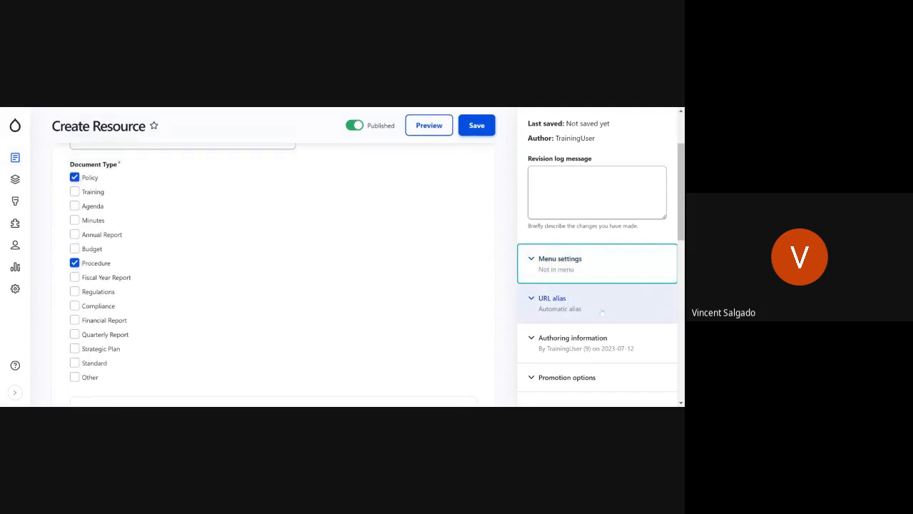
Step: Turn off automatic URL alias generation for the Resource and enter /this-is-dress-code as its custom alias
left_click(603, 311)
scroll(602, 311, "down", 2)
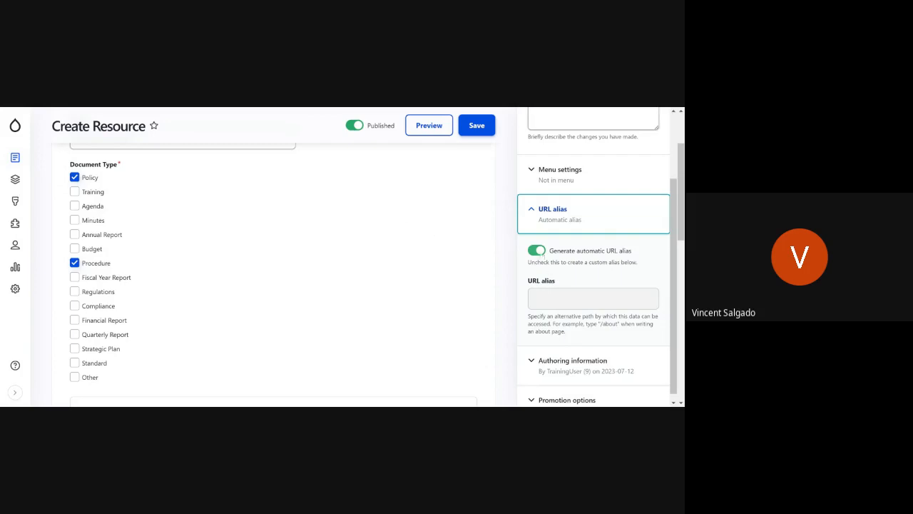
left_click(537, 250)
left_click(564, 298)
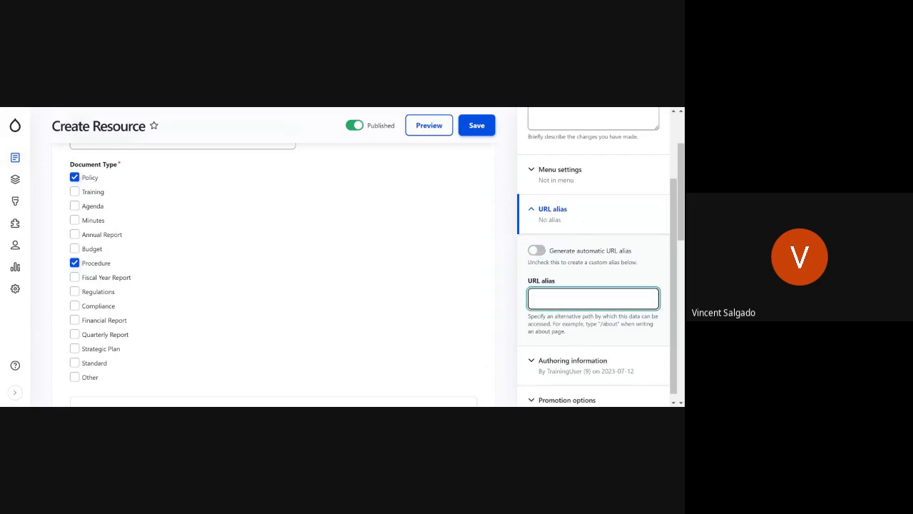
type("/this-is-dress-code")
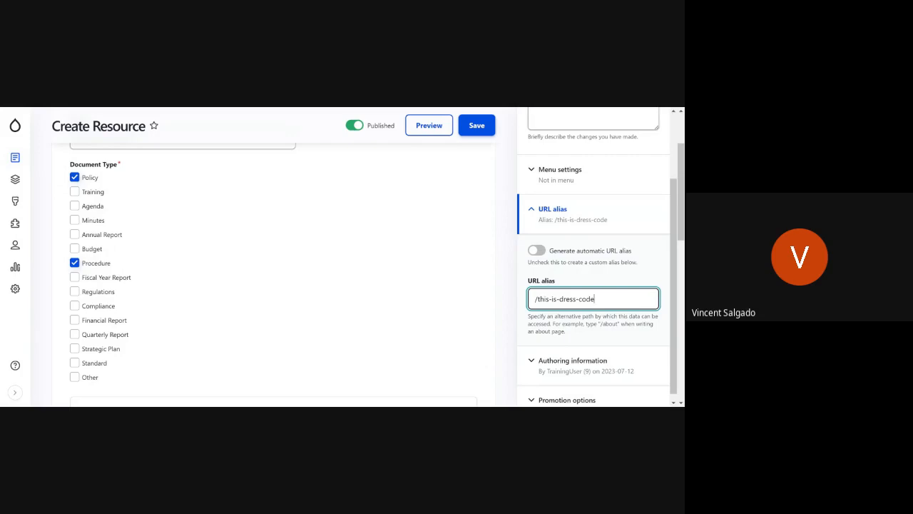
Step: Clear the custom URL alias and turn automatic alias generation back on
key("ctrl+a")
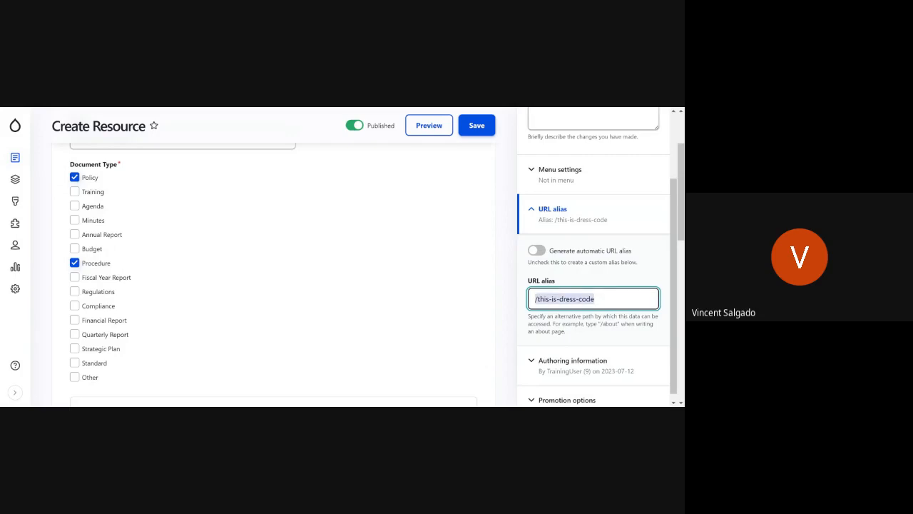
key("BackSpace")
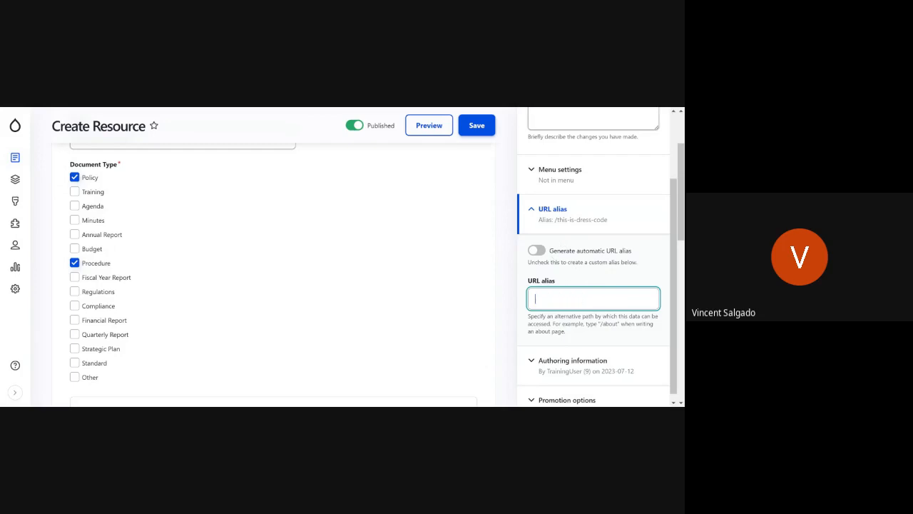
left_click(537, 250)
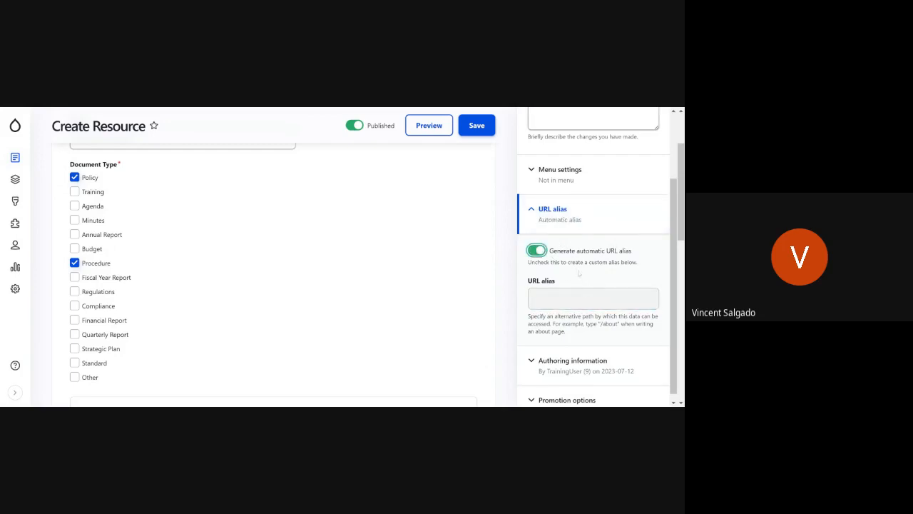
Step: Look at the Resource's authoring information, including its author and authored-on date and time
scroll(578, 273, "down", 1)
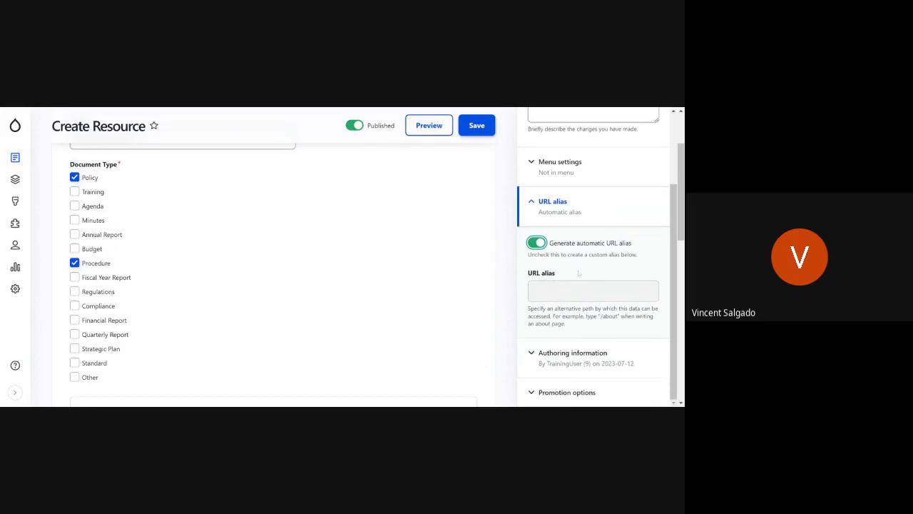
left_click(611, 350)
scroll(567, 321, "down", 3)
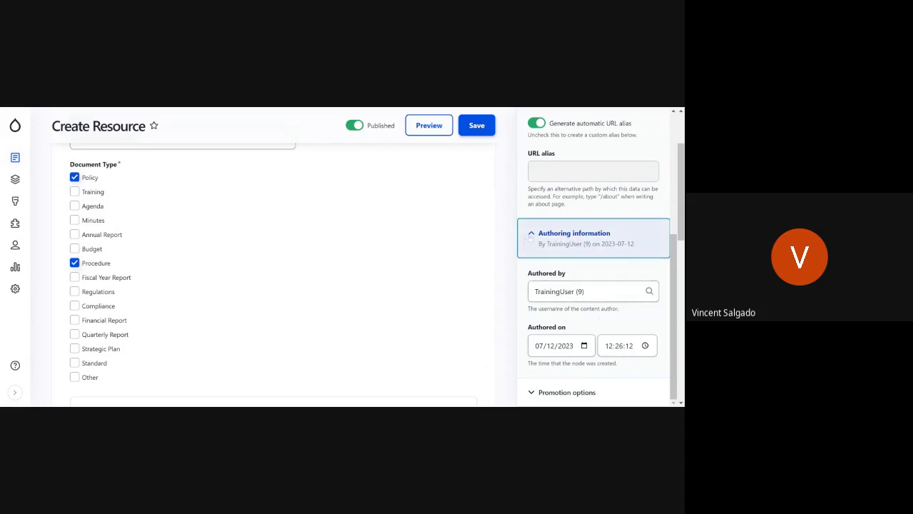
left_click(528, 240)
scroll(271, 271, "down", 1)
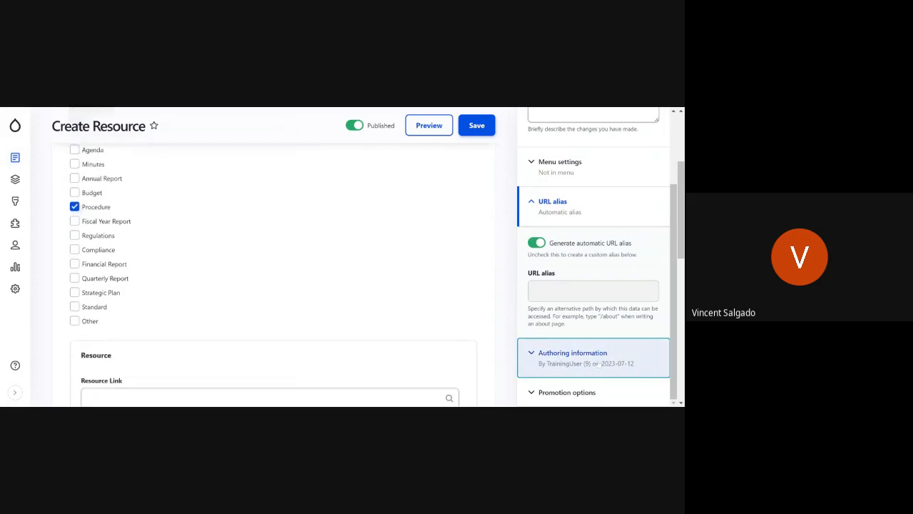
scroll(599, 364, "down", 5)
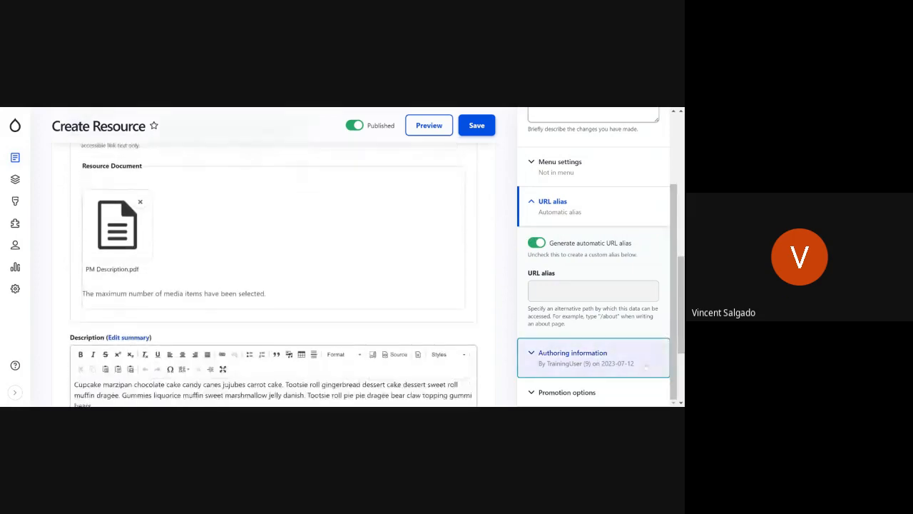
Step: Turn on Sticky at top of lists in the Resource's promotion options, and switch it off again
left_click(625, 391)
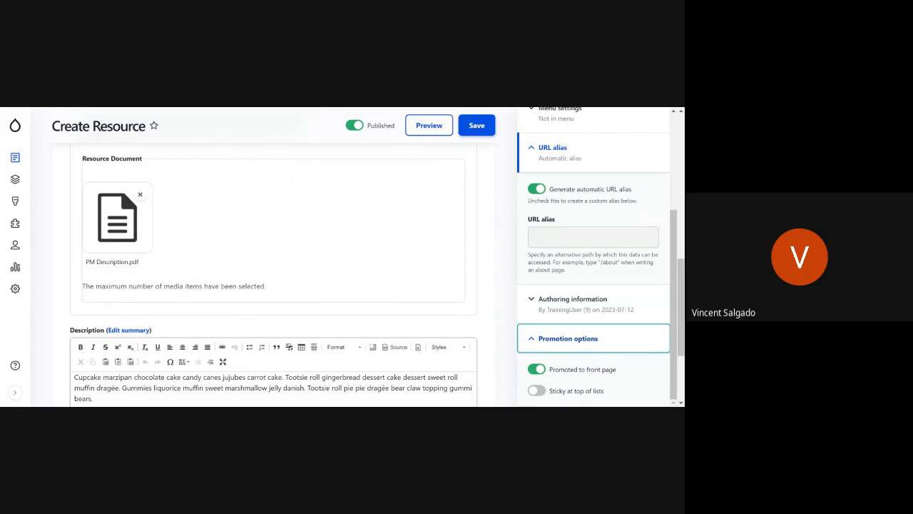
left_click(595, 393)
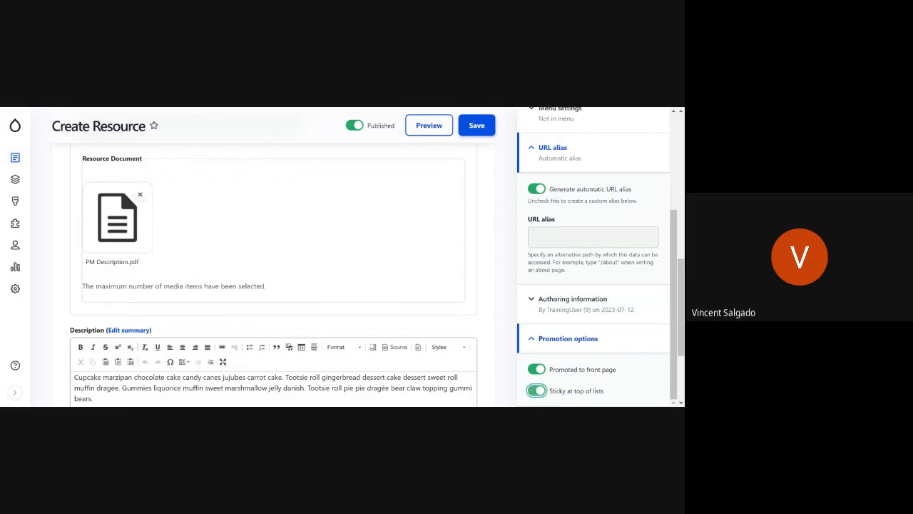
left_click(537, 390)
left_click(551, 348)
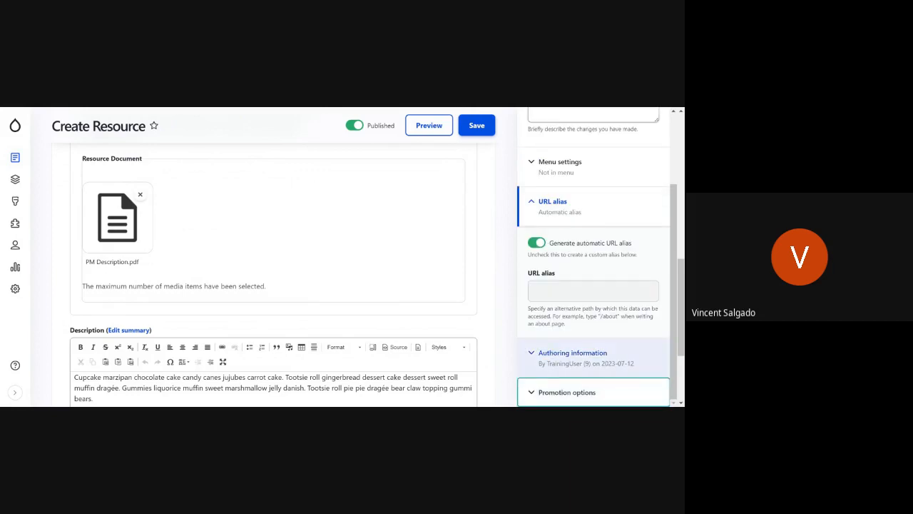
Step: Save the new Resource as published
scroll(570, 342, "up", 5)
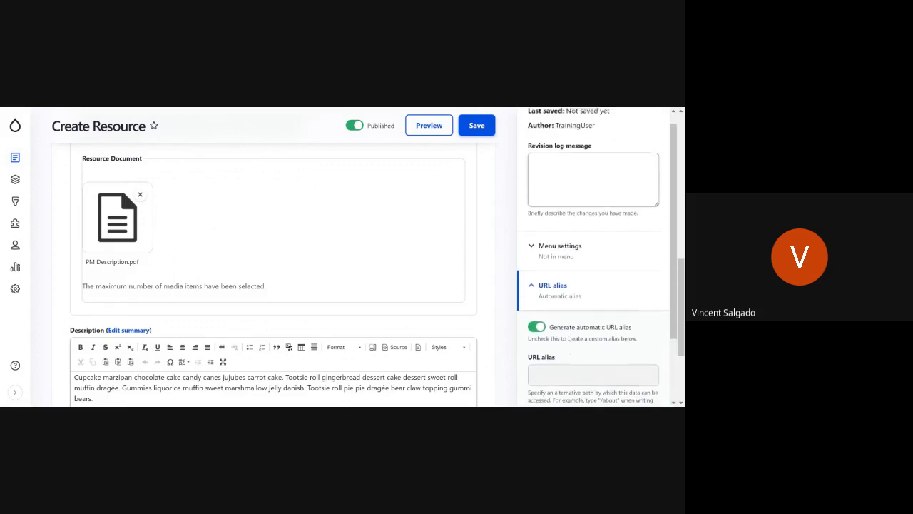
scroll(570, 342, "up", 10)
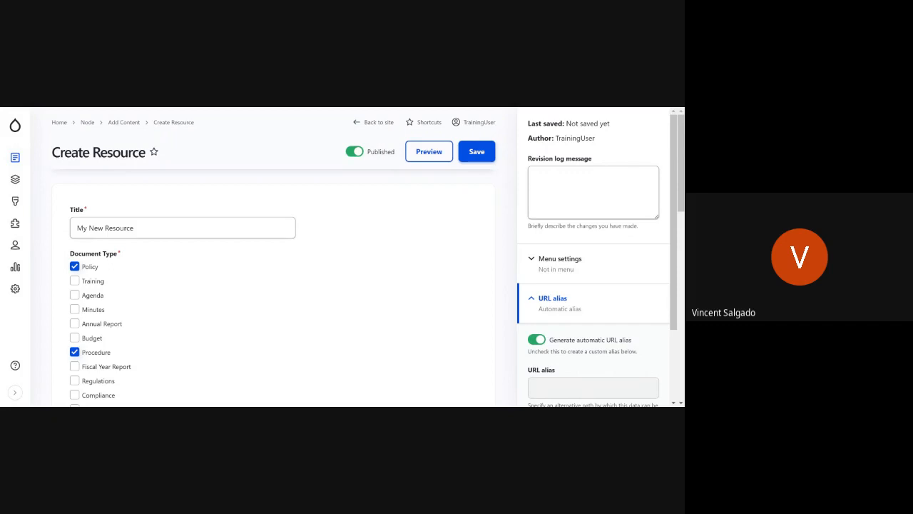
left_click(481, 151)
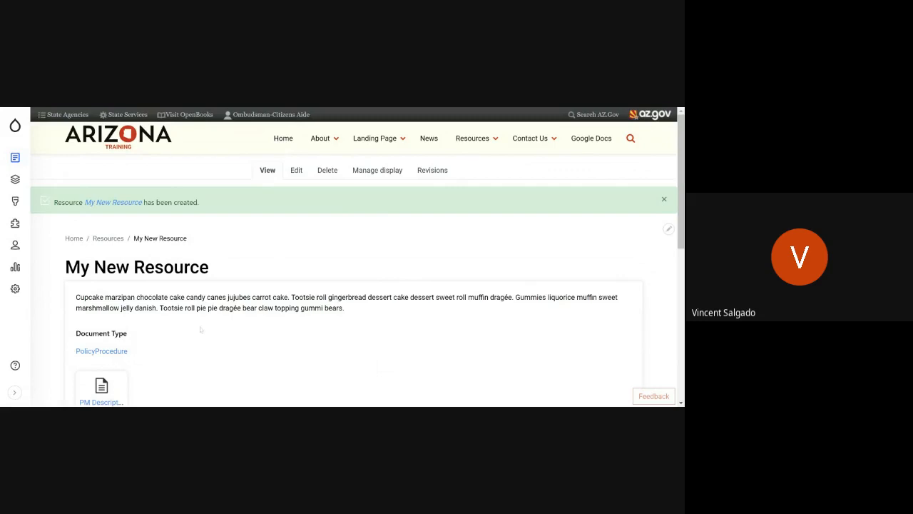
Step: Review the saved Resource page's description, document types and attached document
scroll(200, 329, "down", 2)
scroll(201, 329, "up", 2)
scroll(211, 206, "down", 2)
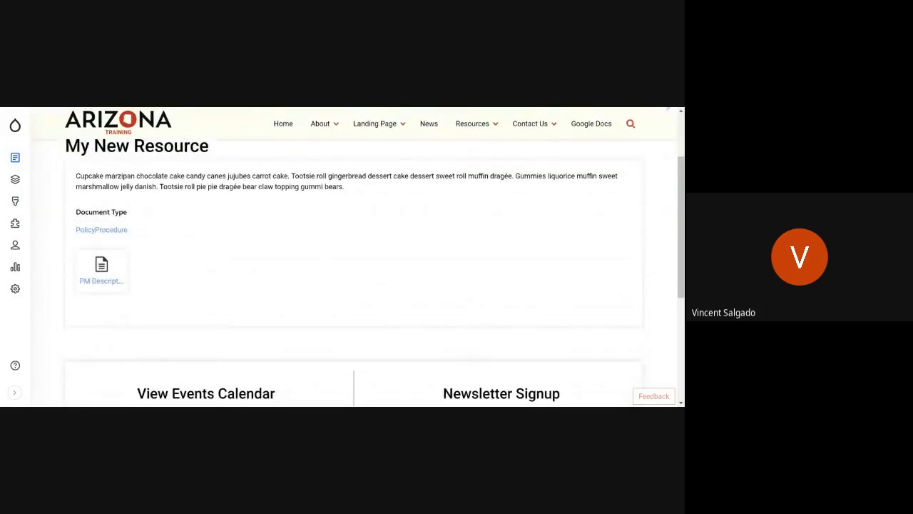
left_click_drag(132, 175, 128, 212)
scroll(304, 300, "up", 3)
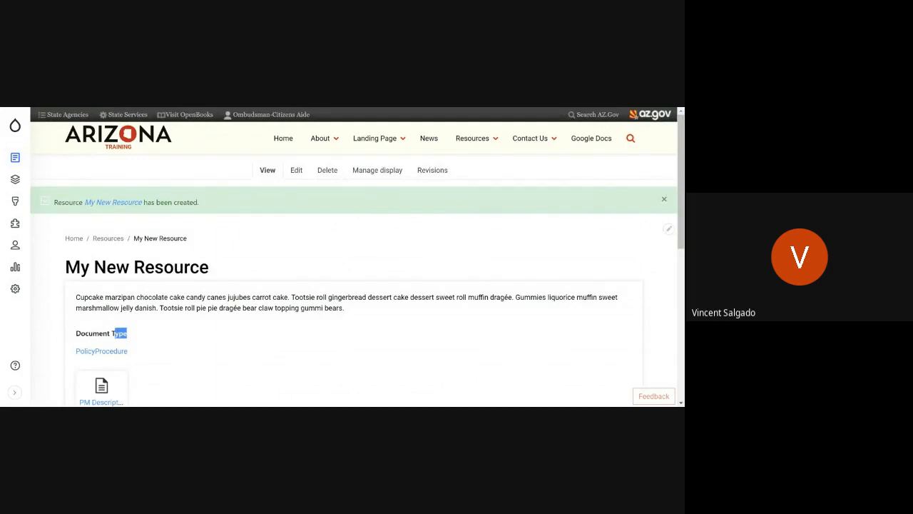
Step: Open the site's Resources page and look through the list of resources
mouse_move(468, 146)
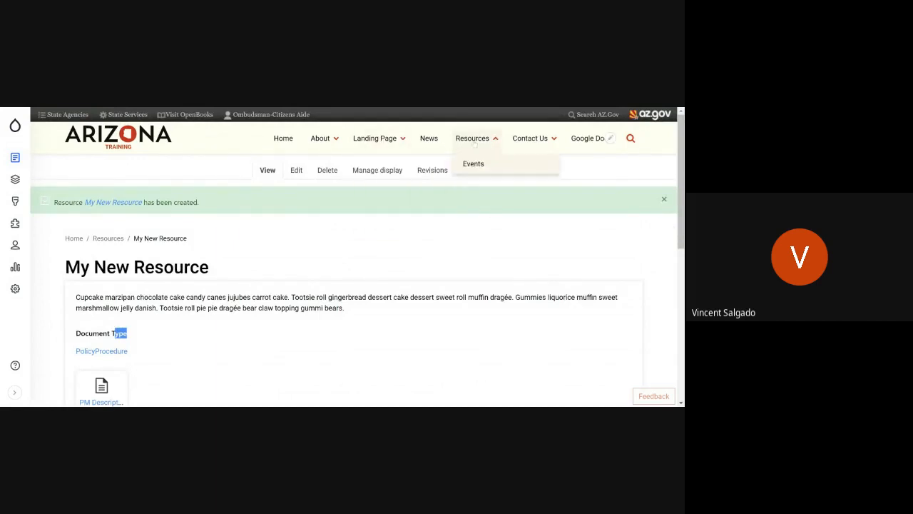
left_click(473, 139)
scroll(253, 240, "down", 3)
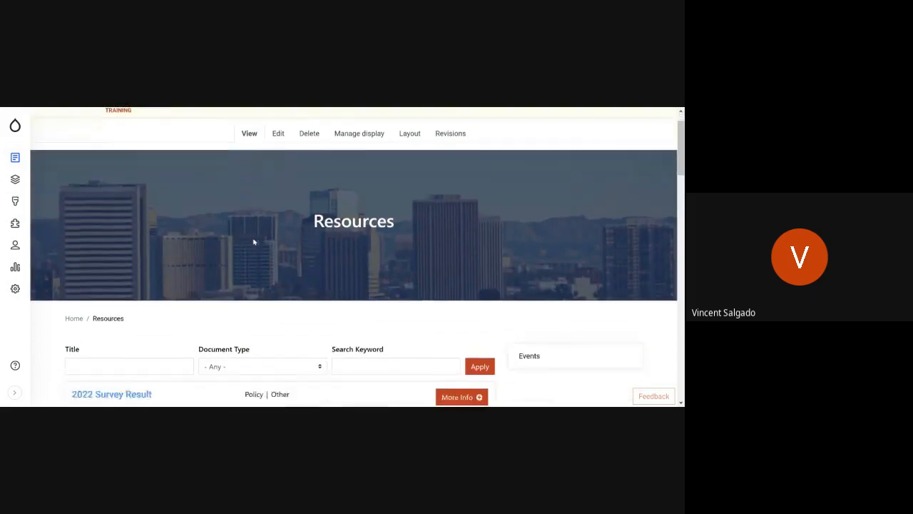
scroll(485, 128, "up", 3)
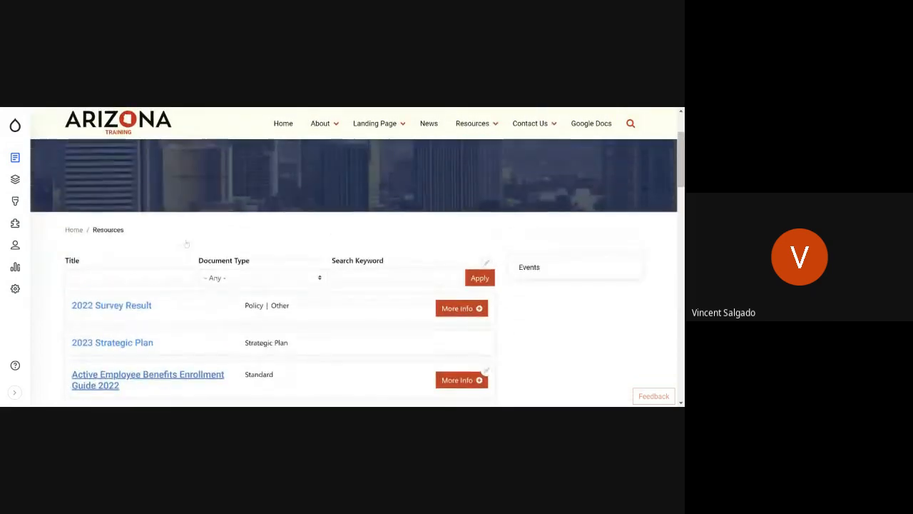
scroll(486, 214, "down", 4)
scroll(168, 294, "down", 5)
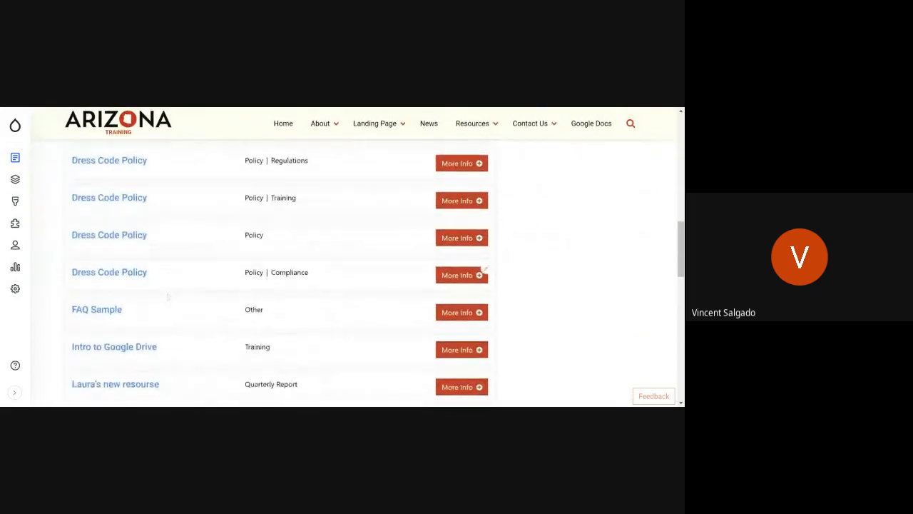
scroll(164, 286, "up", 8)
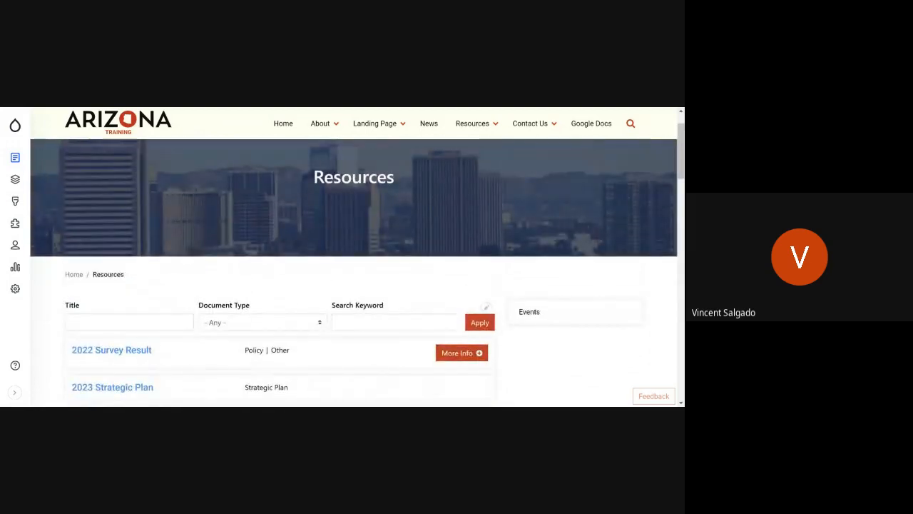
Step: Filter the resources list by the title "My New"
left_click(132, 322)
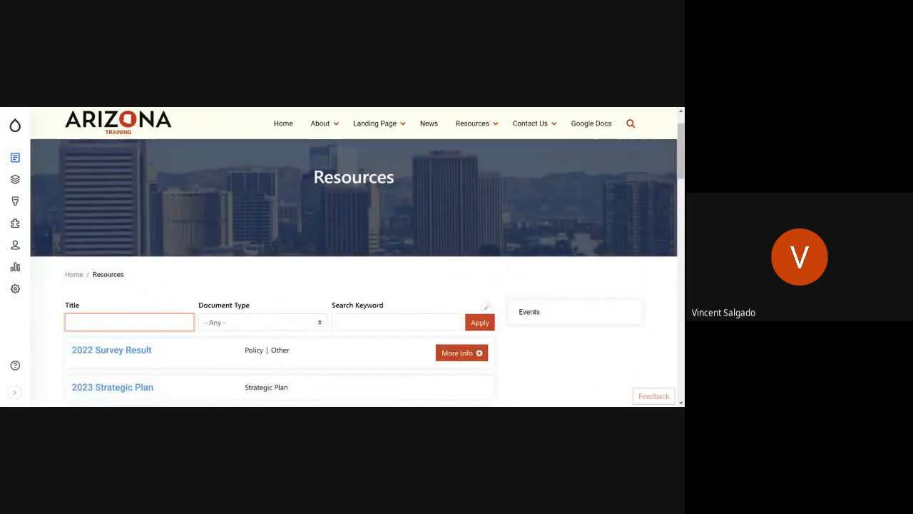
type("My New")
key("Return")
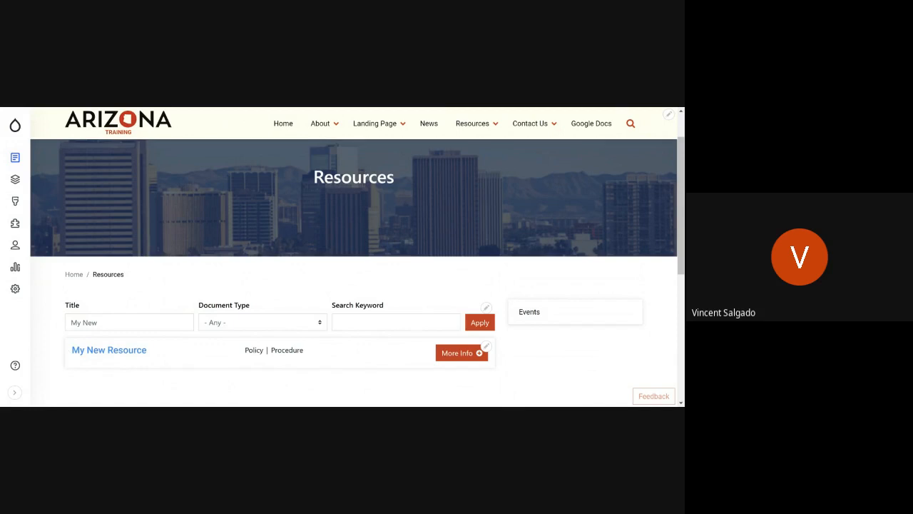
Step: Examine the My New Resource entry's document types and expand its additional information to read the description
left_click_drag(248, 350, 299, 351)
left_click(294, 370)
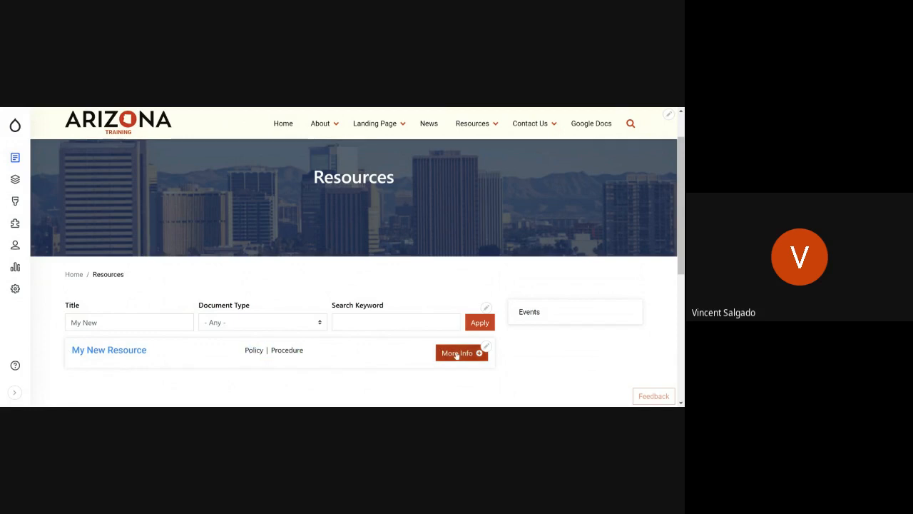
left_click(457, 353)
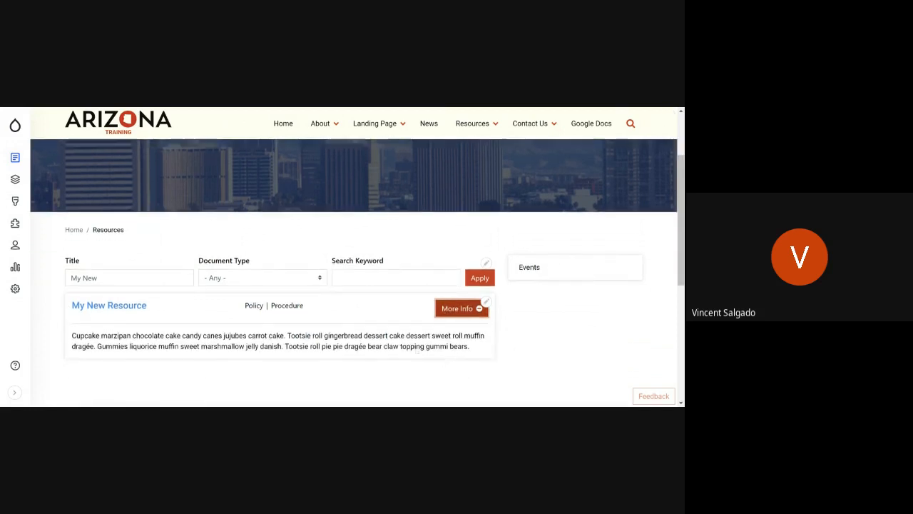
left_click_drag(72, 336, 471, 348)
left_click(473, 347)
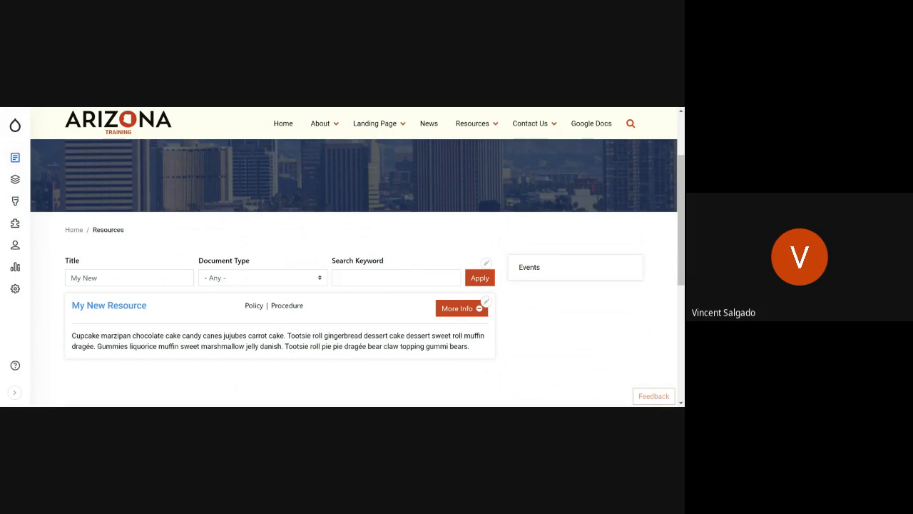
Step: Change the resources list's title filter to "New" and apply it
left_click(396, 277)
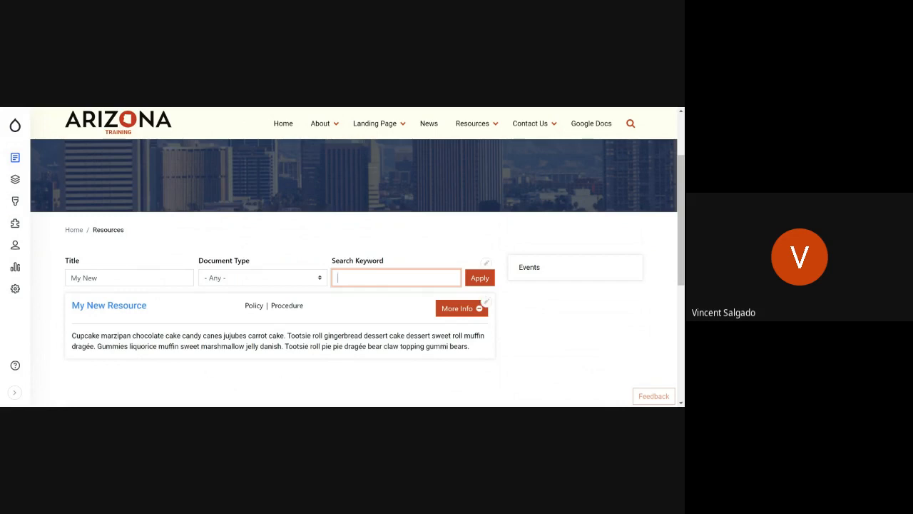
triple_click(90, 278)
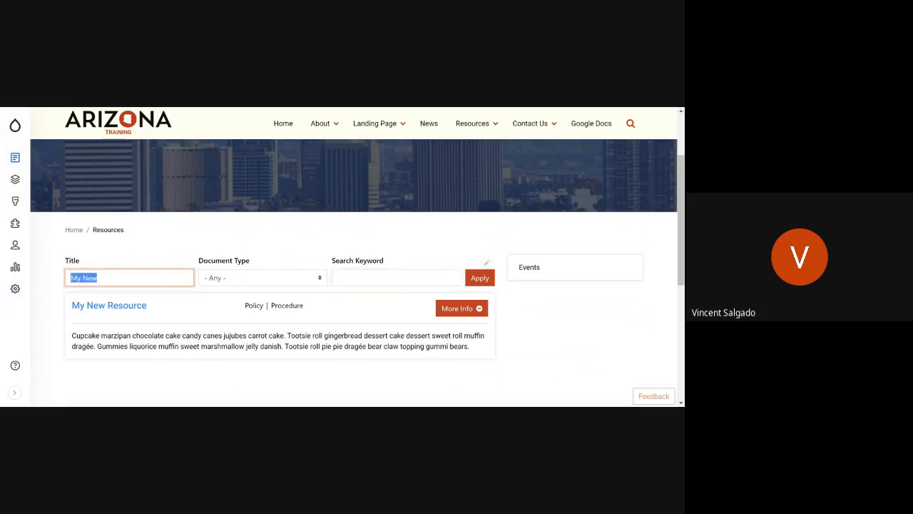
key("BackSpace")
type("New")
left_click(479, 278)
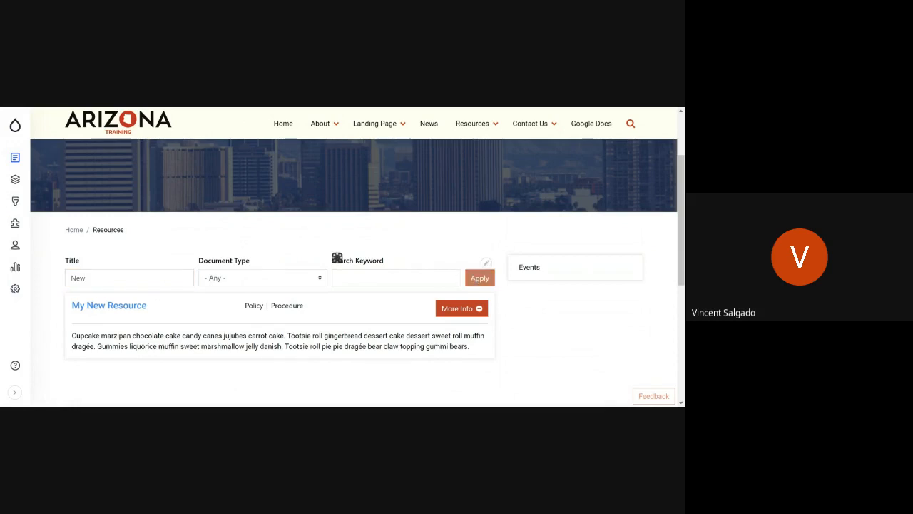
Step: Narrow the resources list to the document type Policy, keeping the "New" title filter, and look through the matching entries
scroll(176, 224, "down", 3)
scroll(176, 223, "up", 1)
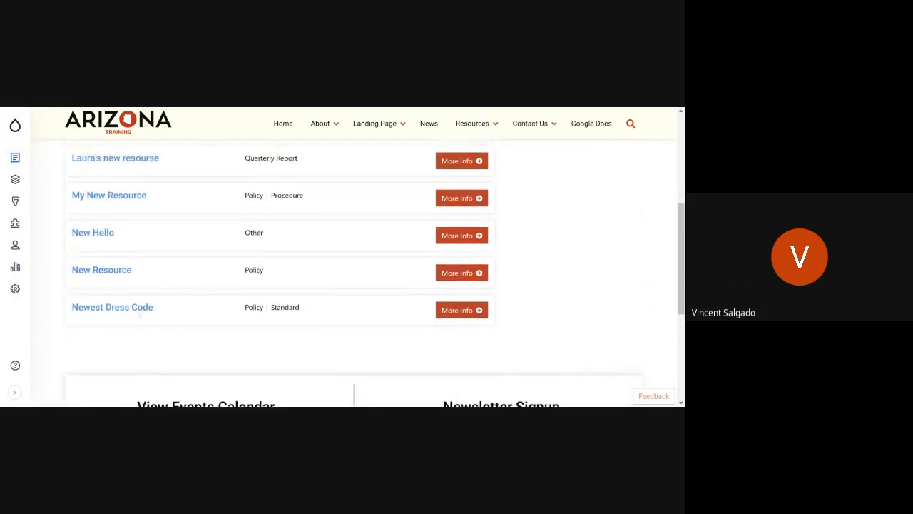
scroll(143, 214, "down", 2)
scroll(255, 358, "up", 5)
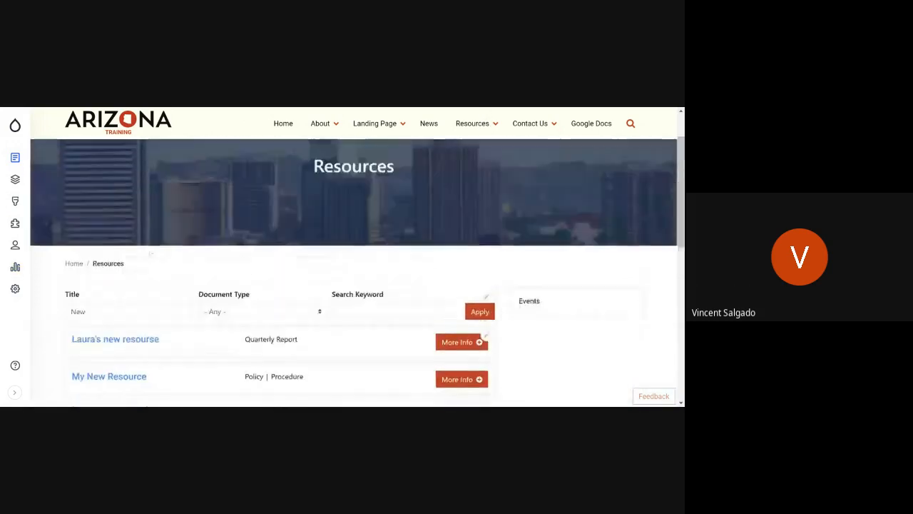
left_click(265, 322)
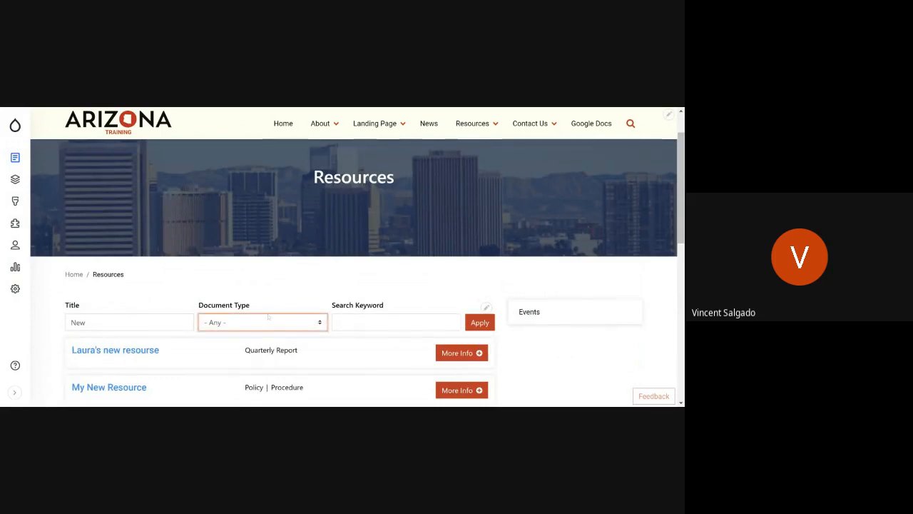
left_click(191, 271)
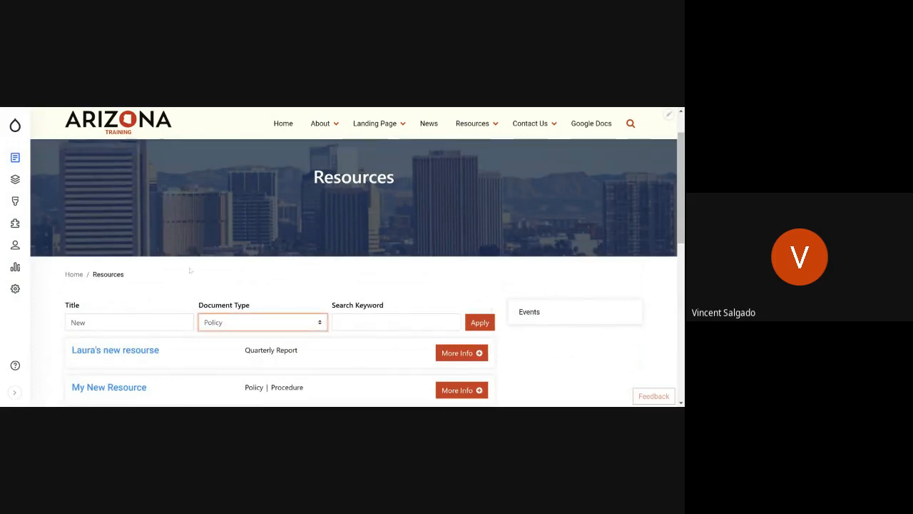
left_click(474, 323)
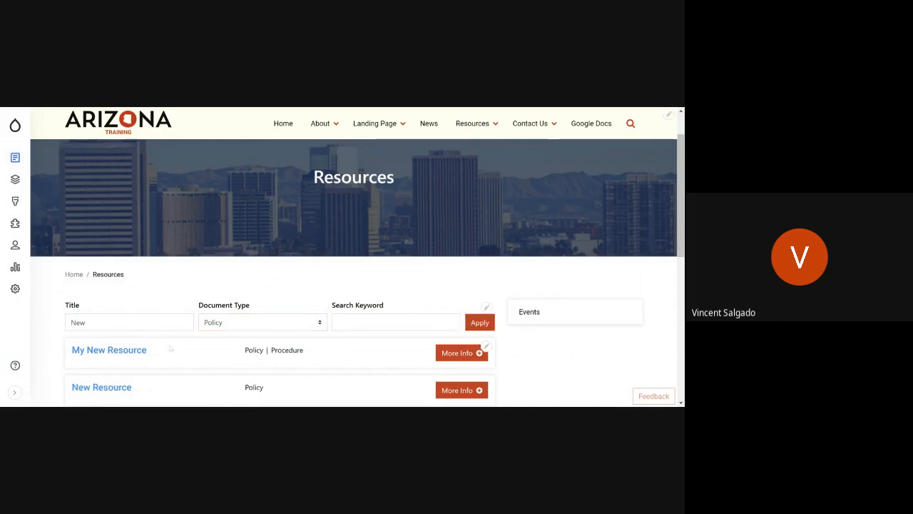
scroll(171, 349, "down", 2)
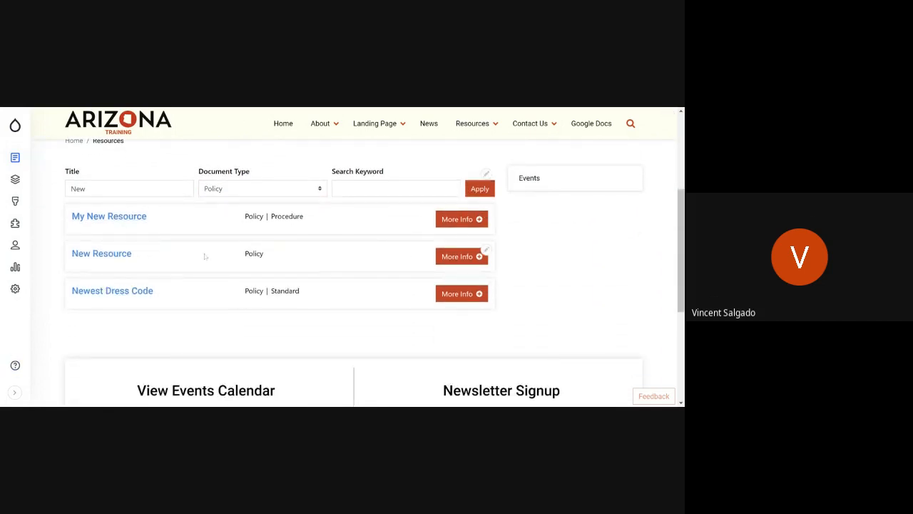
scroll(281, 247, "up", 3)
scroll(249, 320, "down", 2)
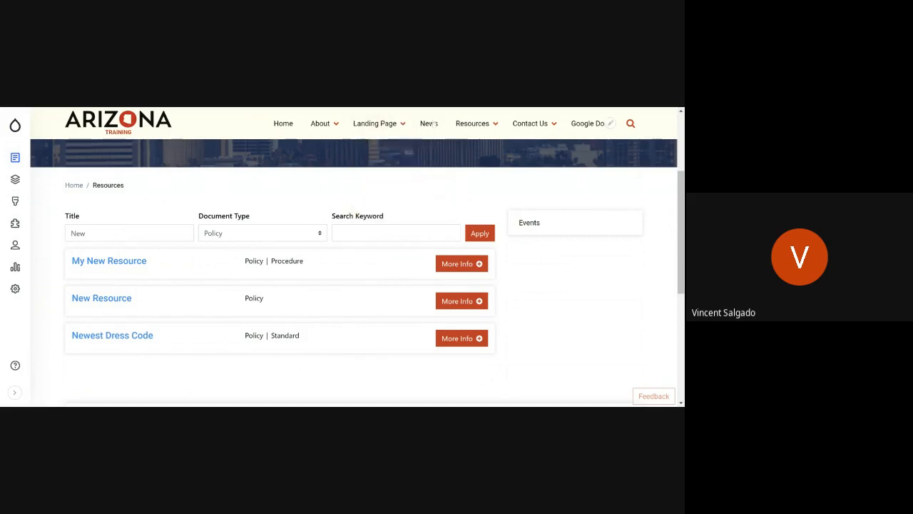
Step: Open the site's News page and look over its filters and announcement listing
left_click(430, 124)
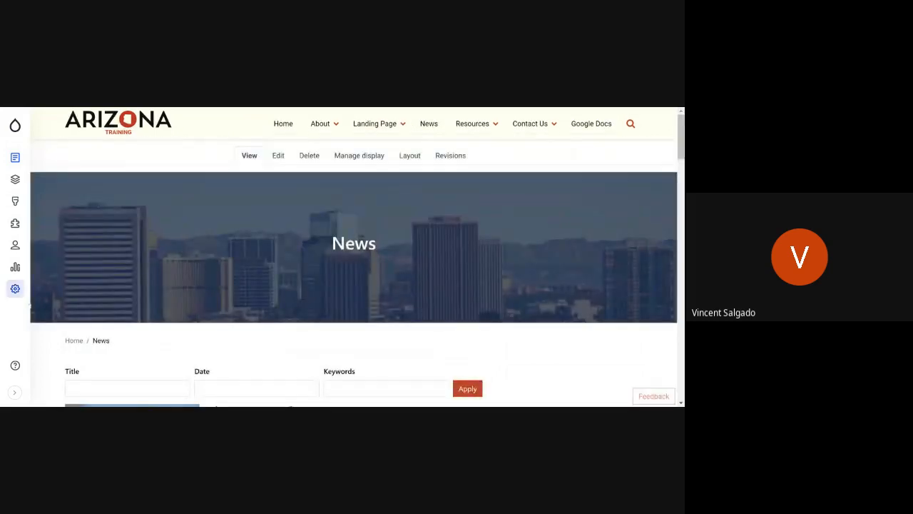
scroll(226, 295, "down", 3)
scroll(225, 295, "down", 3)
scroll(271, 212, "up", 8)
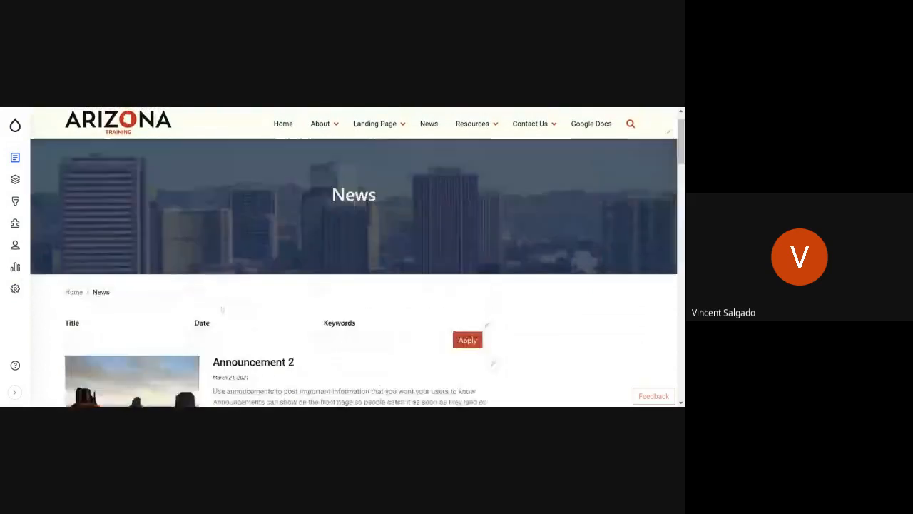
Step: Open the Leadership page in the About section and look through the people grouped by role
mouse_move(369, 135)
mouse_move(323, 139)
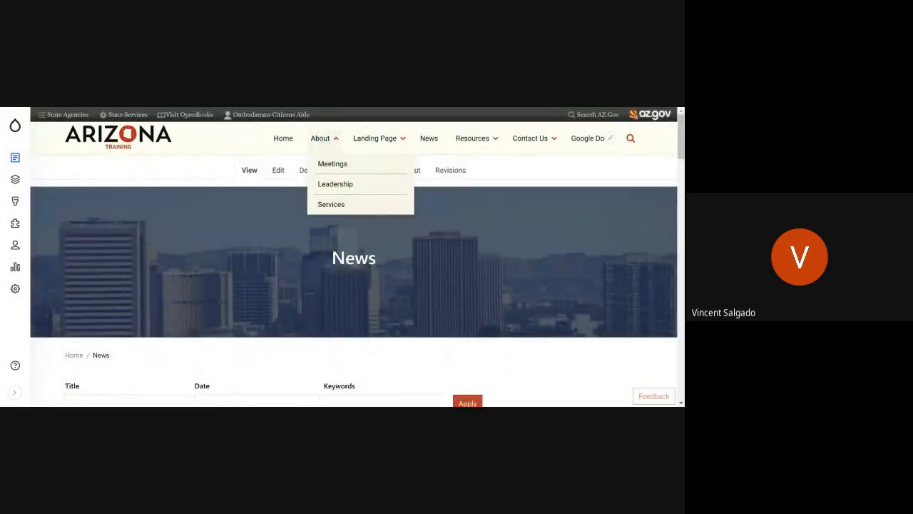
left_click(352, 185)
scroll(306, 199, "down", 4)
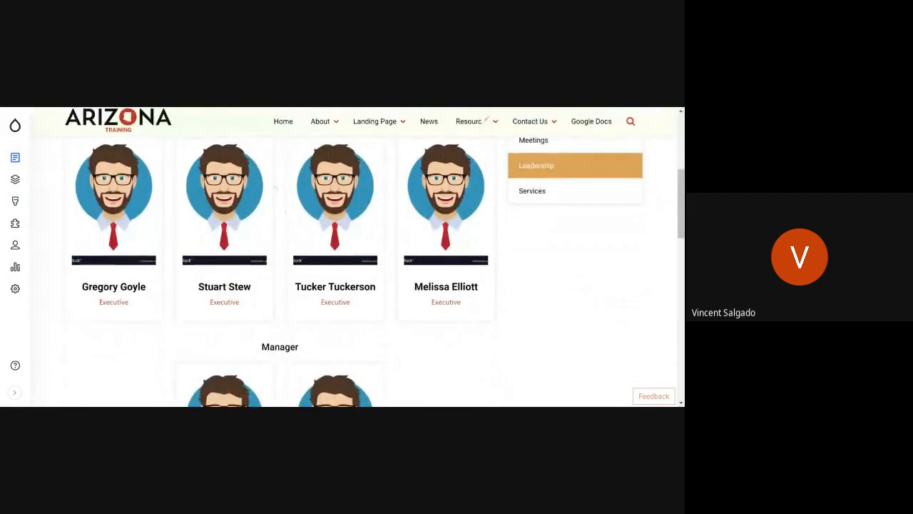
scroll(274, 188, "down", 6)
scroll(286, 296, "up", 4)
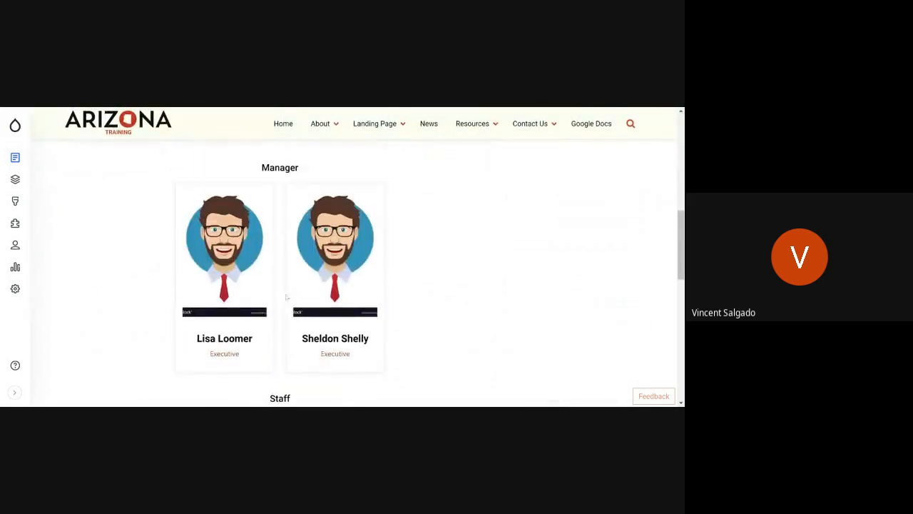
scroll(286, 297, "up", 6)
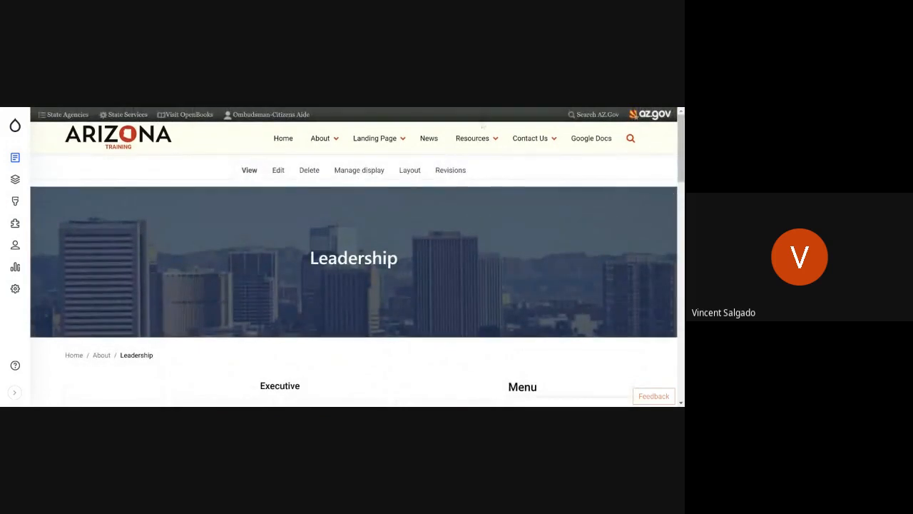
Step: Return to the Resources page and look over its unfiltered list of resources
left_click(476, 138)
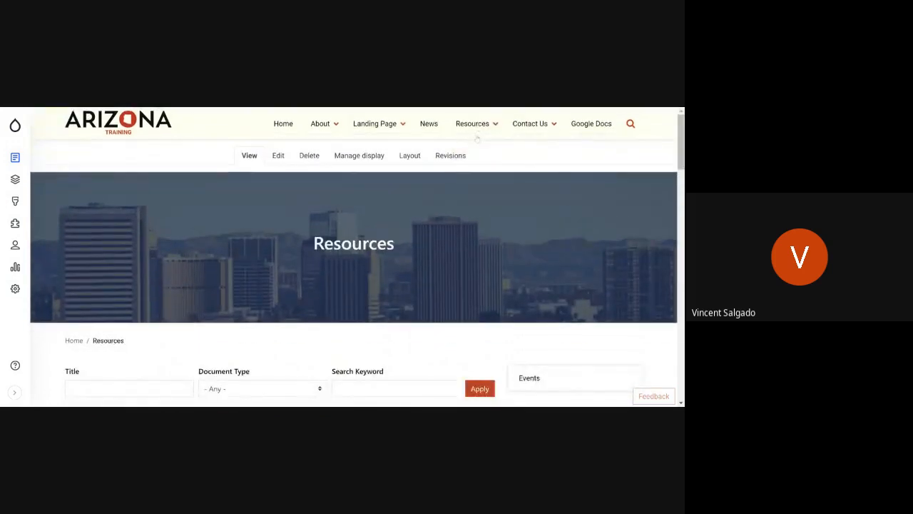
scroll(312, 263, "down", 5)
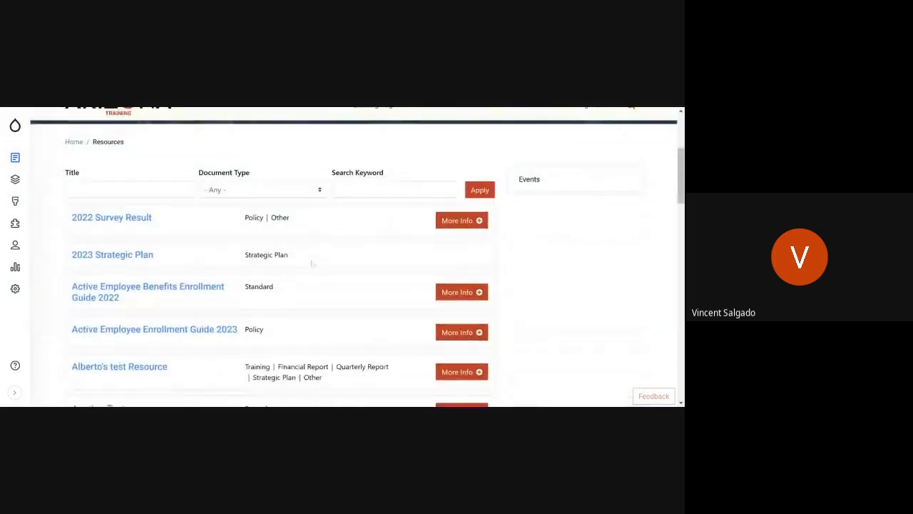
scroll(312, 263, "up", 5)
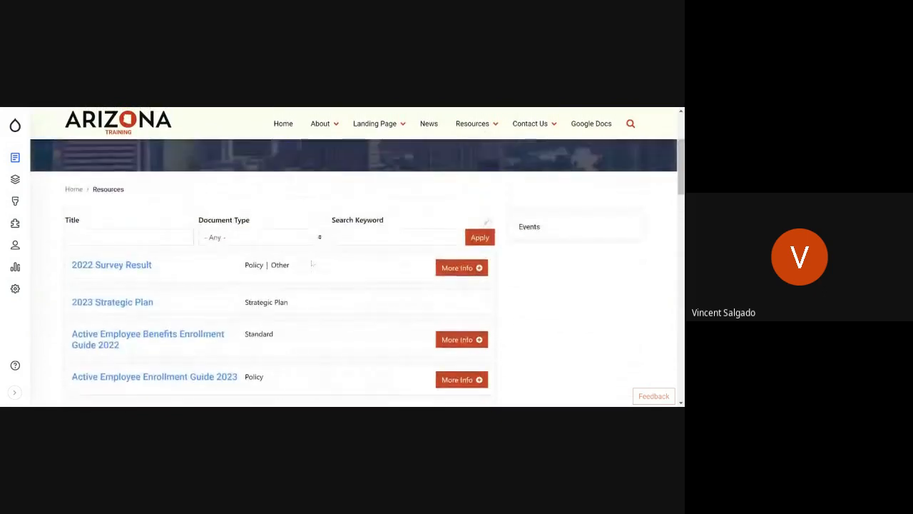
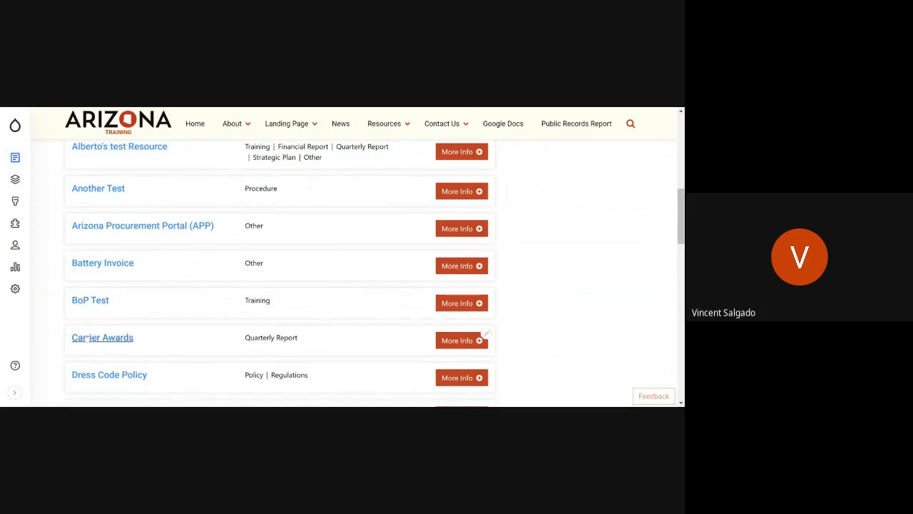
Step: Open the document behind the Dress Code Policy resource typed Policy | Regulations, then return to the Resources list
scroll(85, 338, "down", 2)
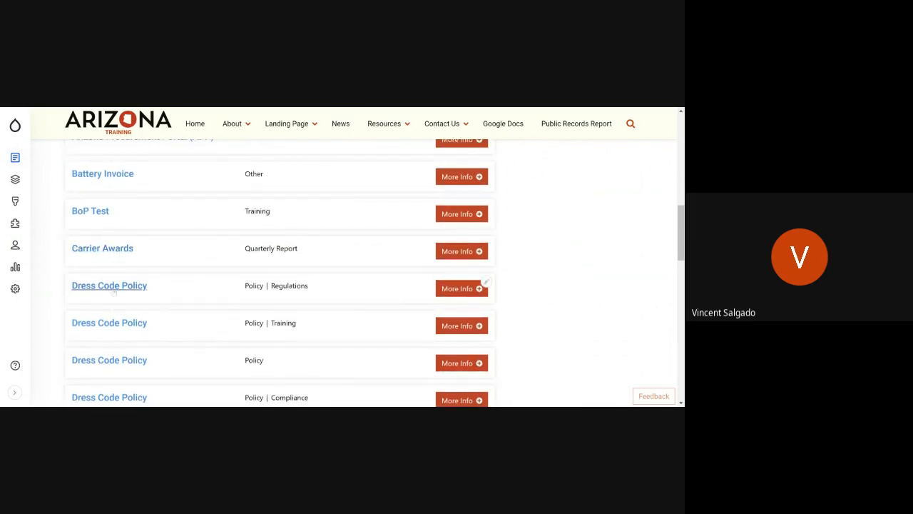
left_click(113, 291)
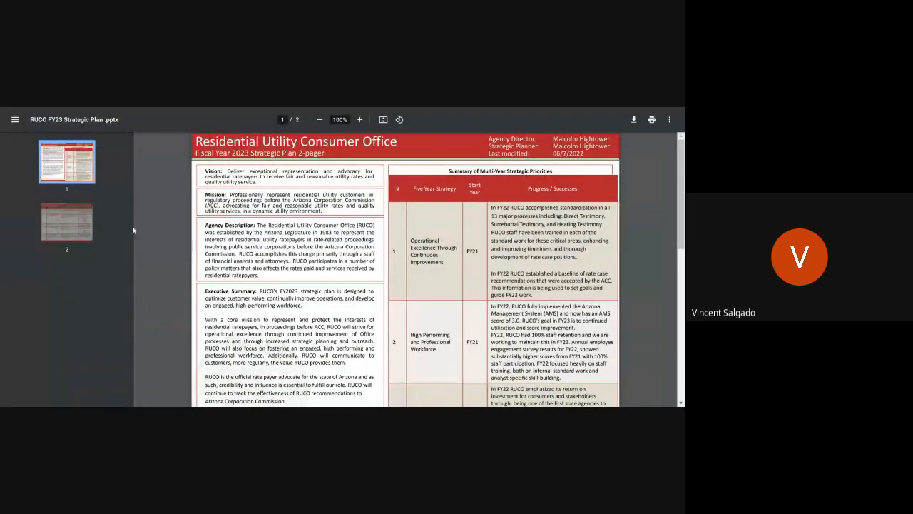
left_click(127, 108)
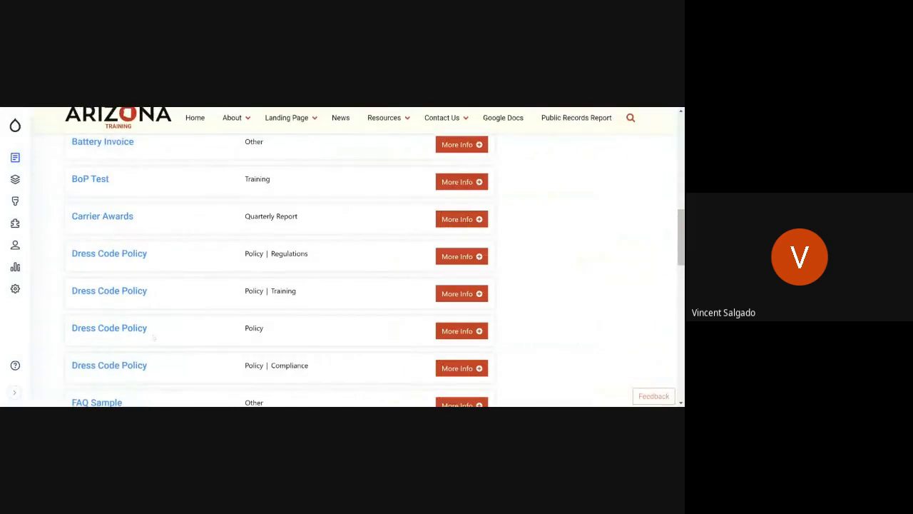
scroll(159, 304, "down", 1)
scroll(147, 265, "up", 2)
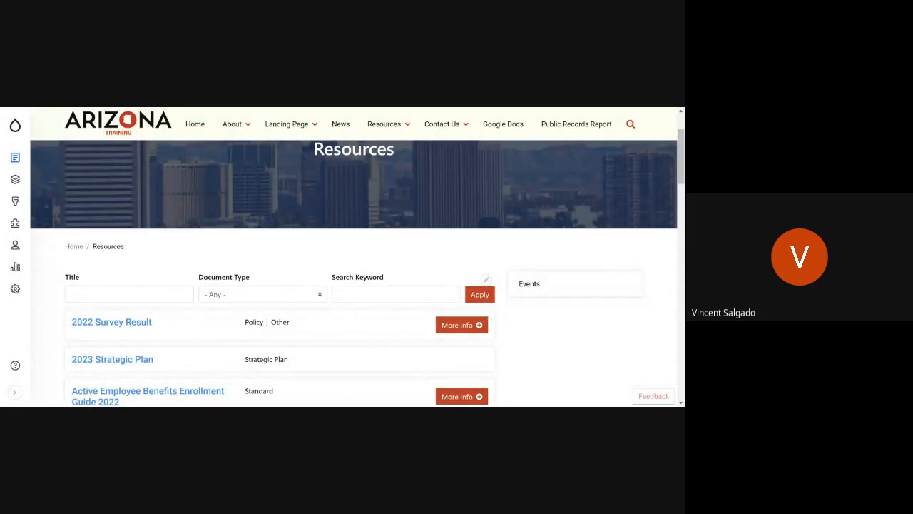
Step: Open the 2022 Survey Result resource for editing, then switch to its published page view
left_click(486, 318)
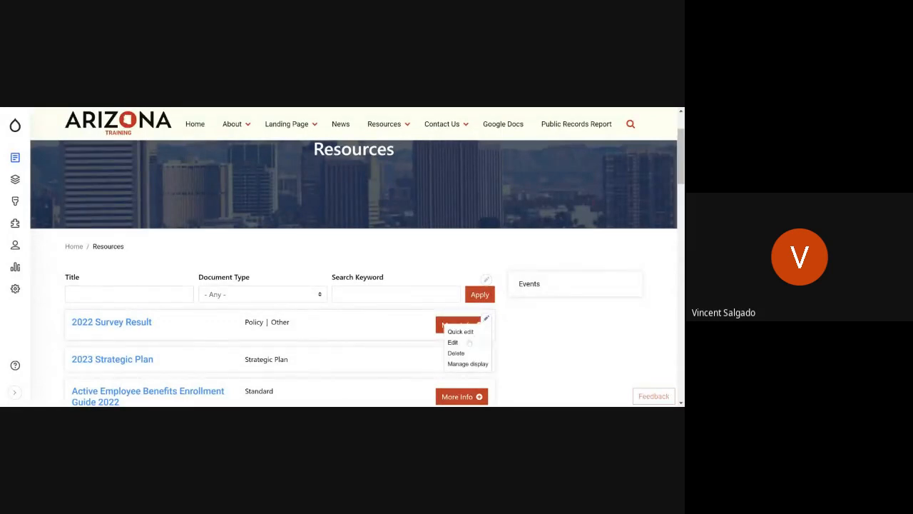
left_click(458, 344)
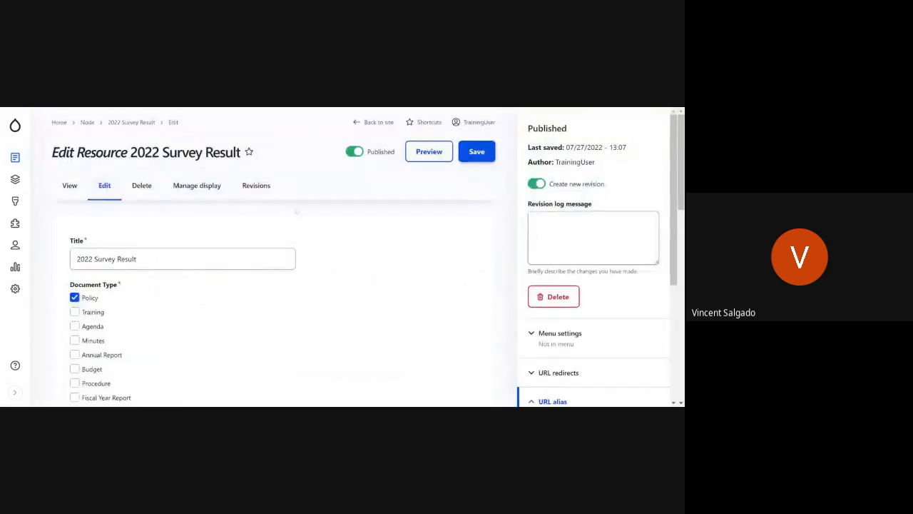
left_click(69, 184)
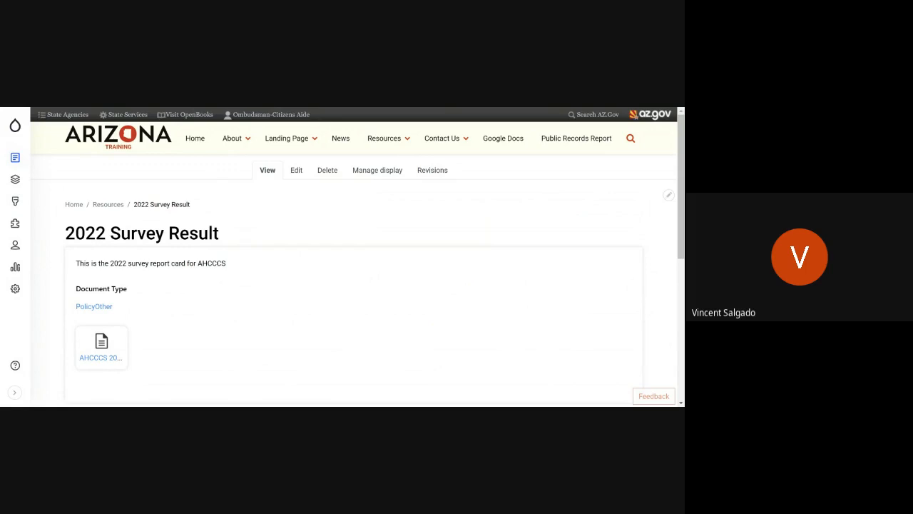
Step: Return to the Resources page and look through its first page of listed resources down to the pager
mouse_move(391, 138)
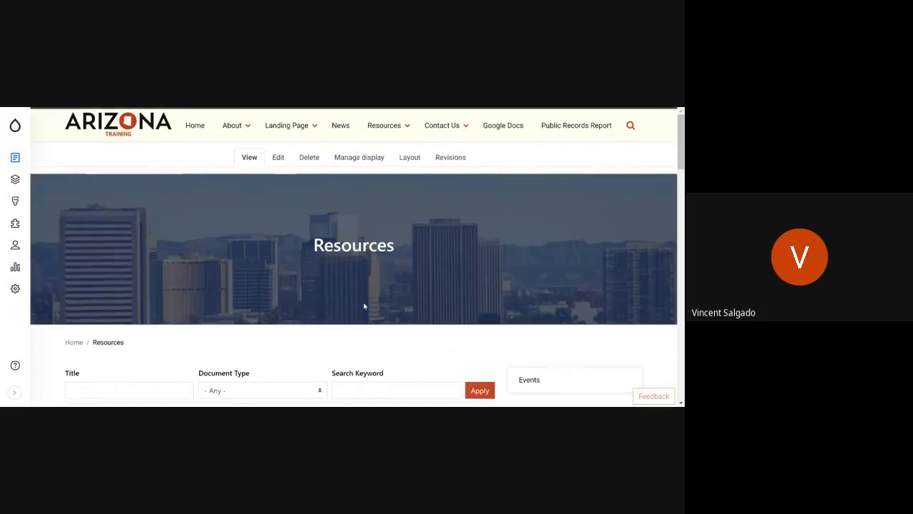
scroll(112, 199, "down", 8)
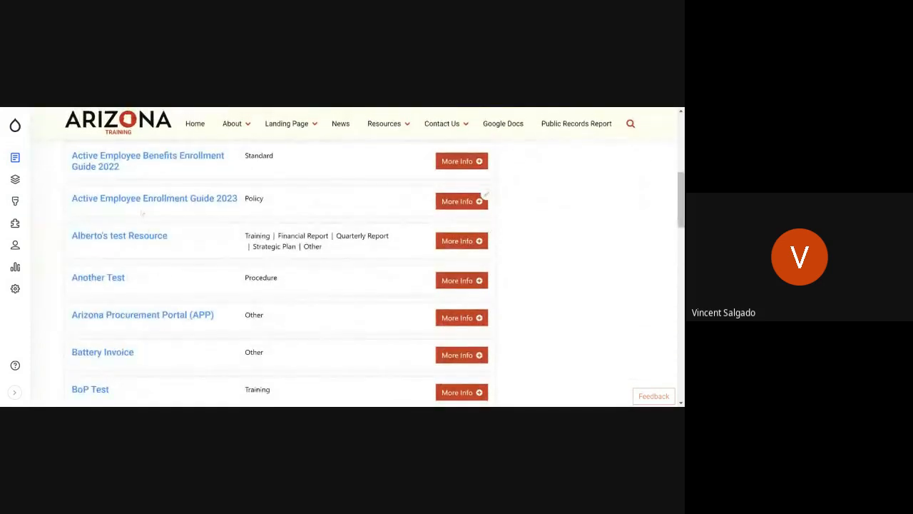
scroll(97, 278, "down", 4)
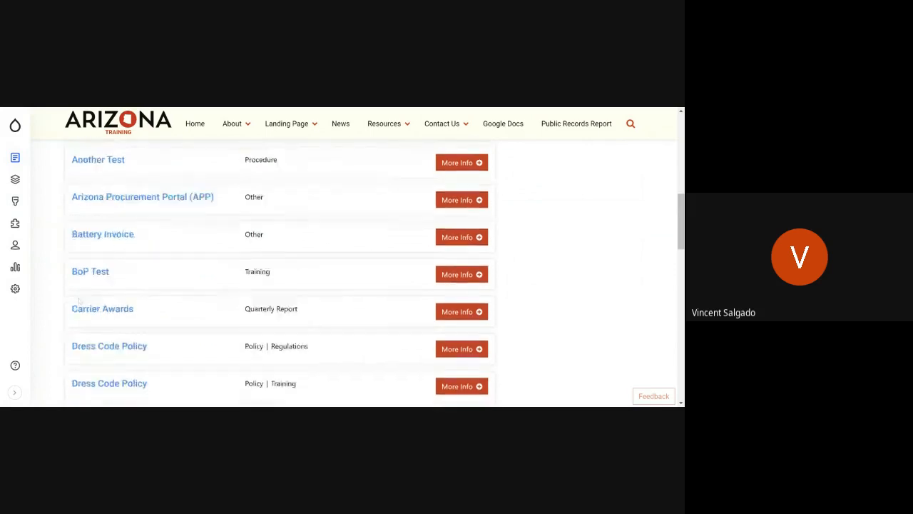
scroll(80, 303, "down", 5)
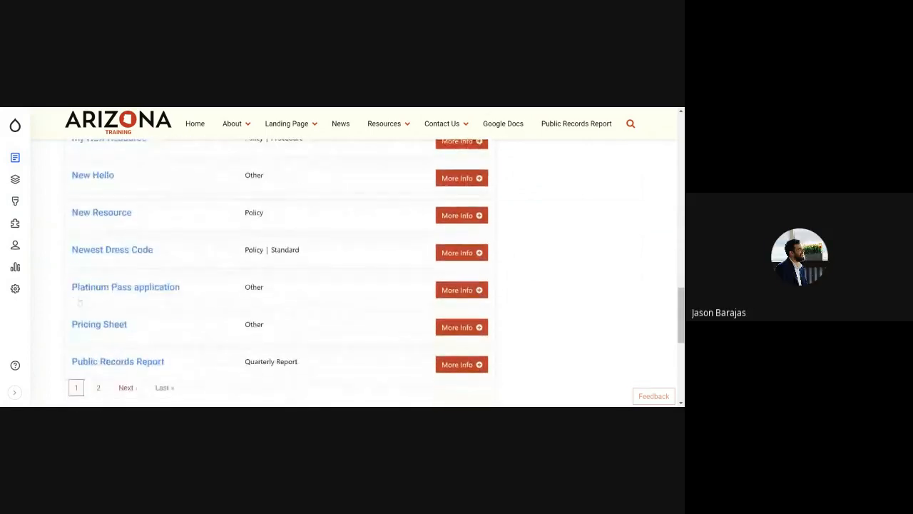
scroll(86, 305, "down", 2)
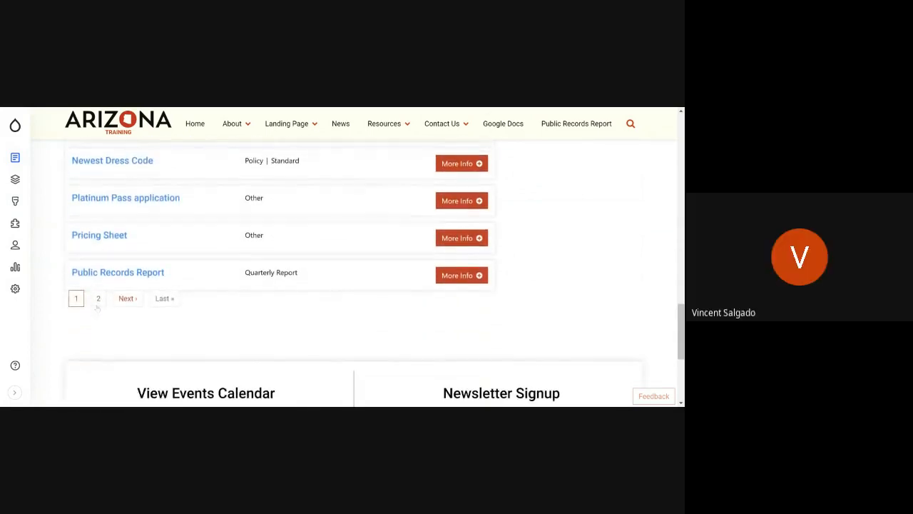
scroll(97, 307, "up", 4)
scroll(96, 307, "up", 10)
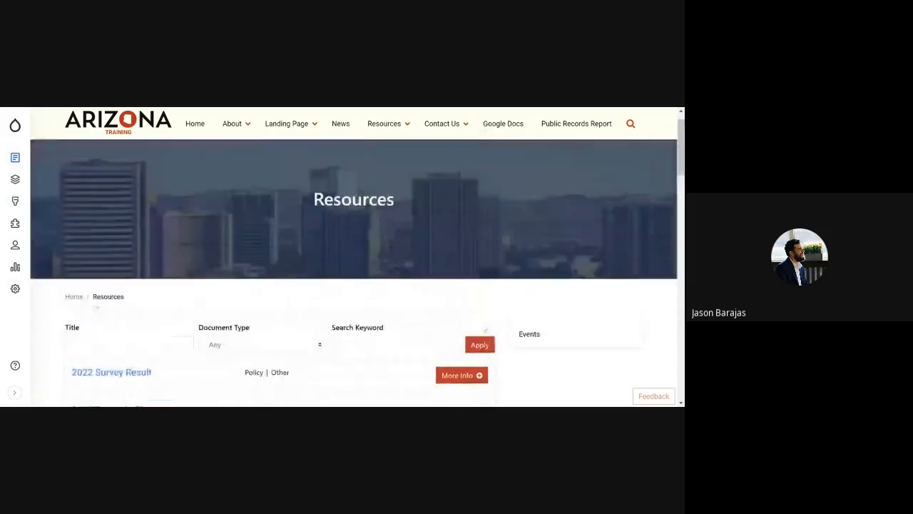
scroll(96, 308, "down", 3)
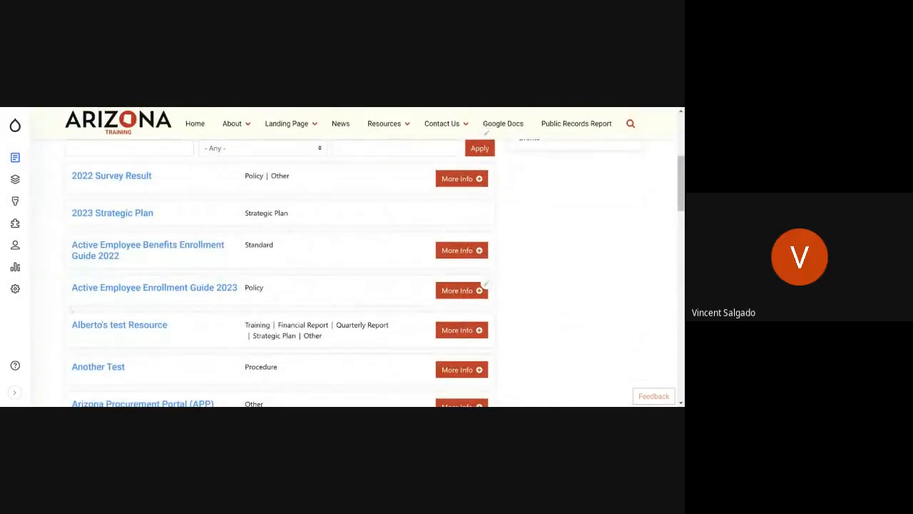
Step: Open the administrative Content overview and examine its most recently updated items and filters
left_click(15, 157)
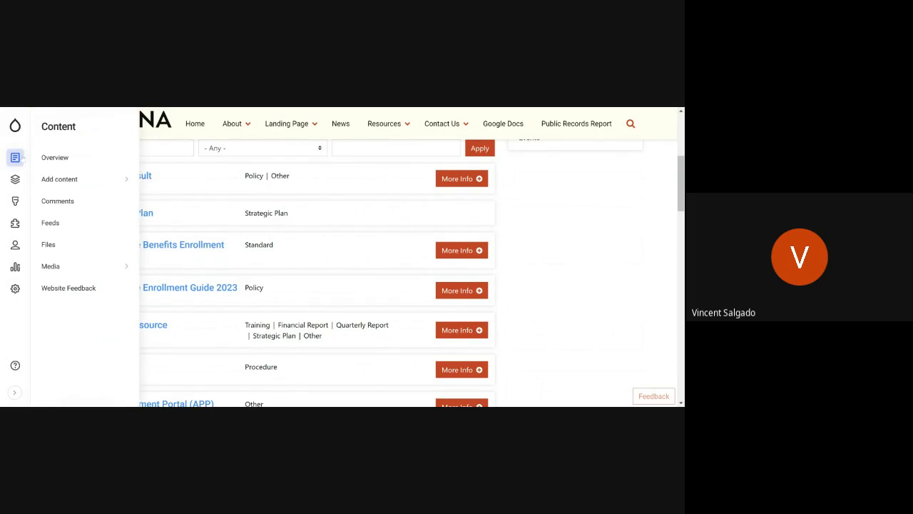
left_click(51, 157)
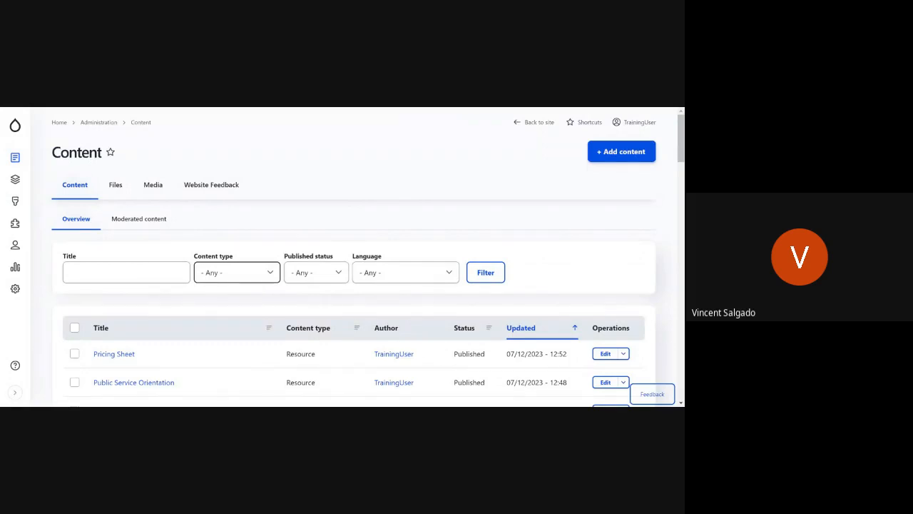
scroll(343, 273, "down", 5)
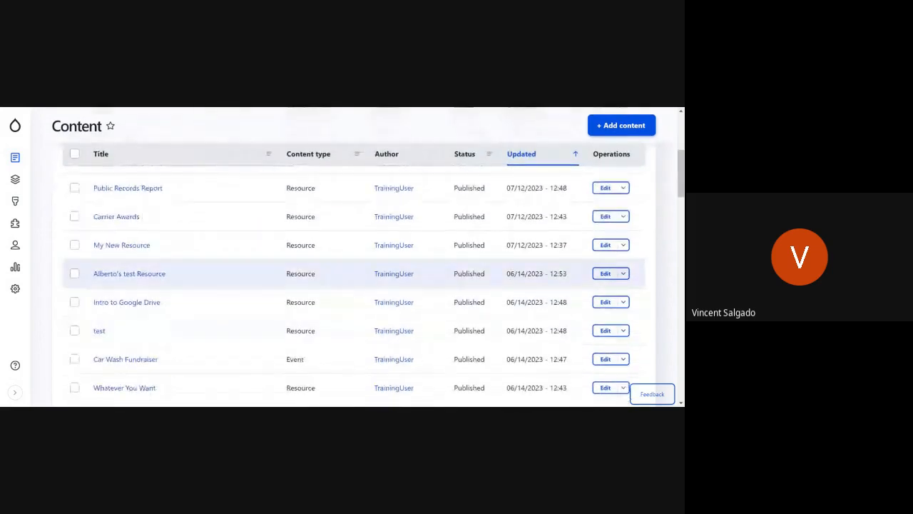
scroll(175, 307, "up", 3)
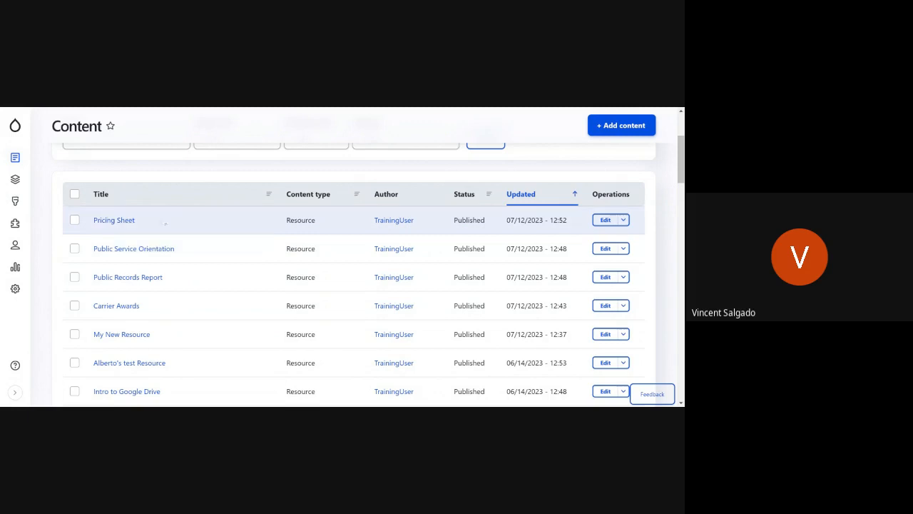
scroll(165, 250, "up", 1)
scroll(165, 243, "down", 1)
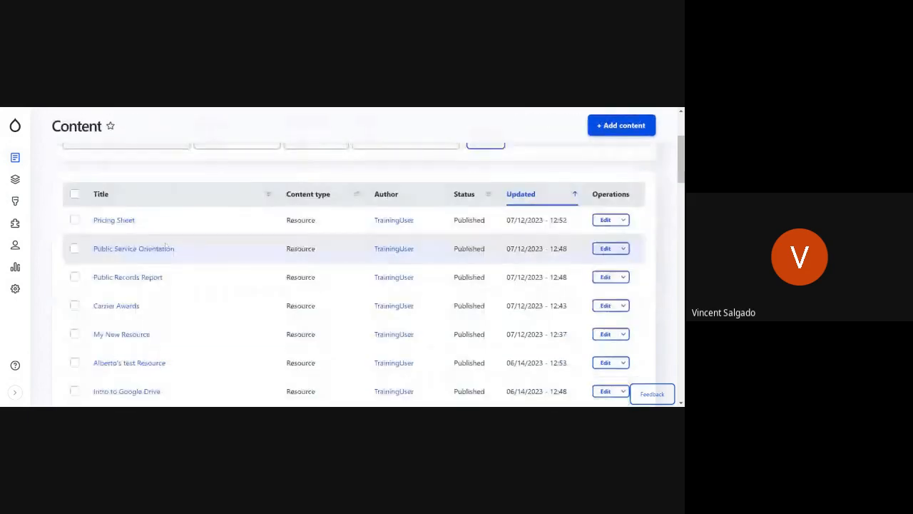
scroll(247, 281, "up", 3)
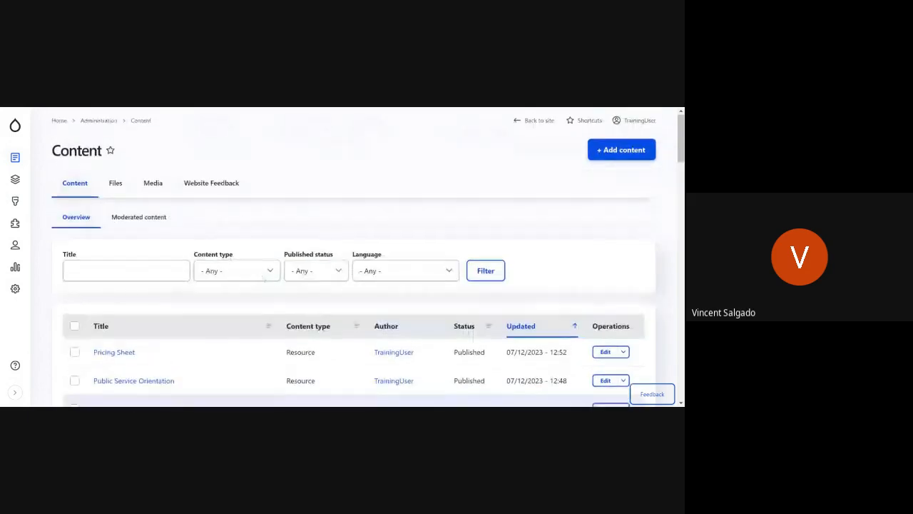
Step: Back on the Resources page, filter the list by the title "Public Record" and expand the Public Records Report's description
mouse_move(17, 129)
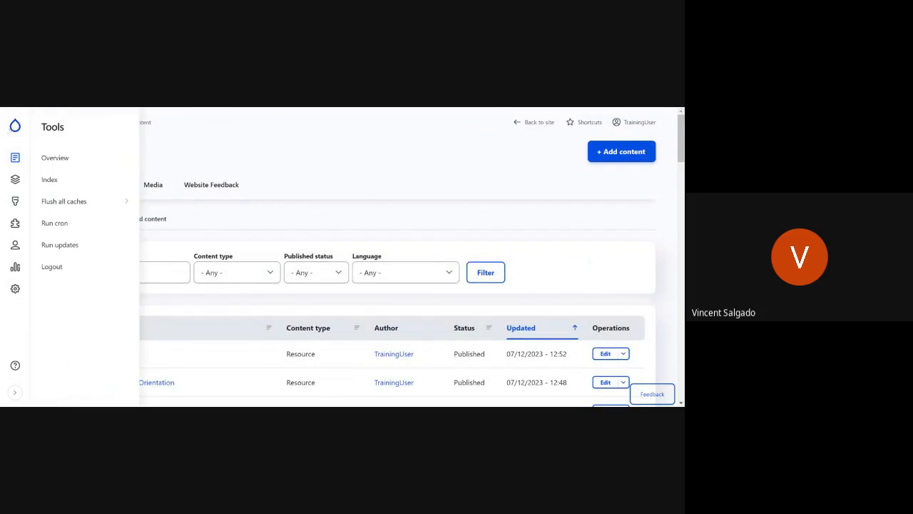
left_click(55, 157)
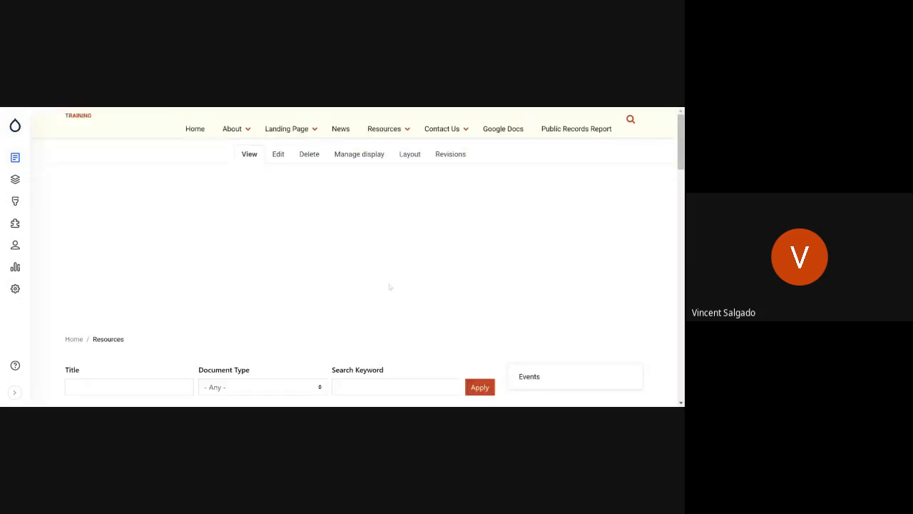
scroll(201, 300, "down", 3)
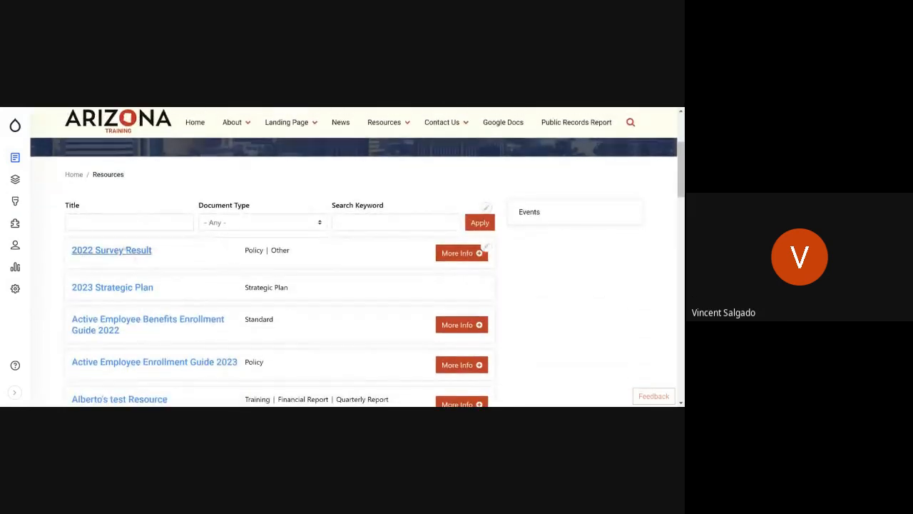
left_click(129, 223)
type("Pub")
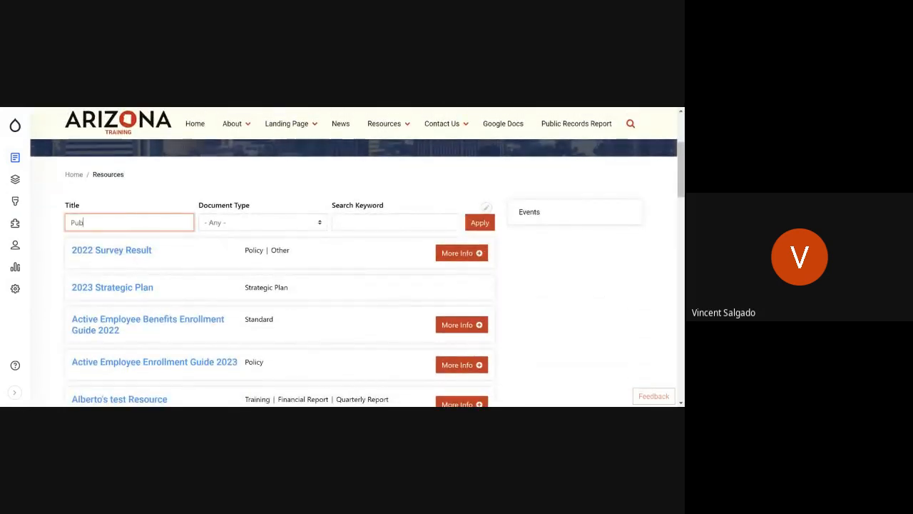
type("lic Record")
key("Return")
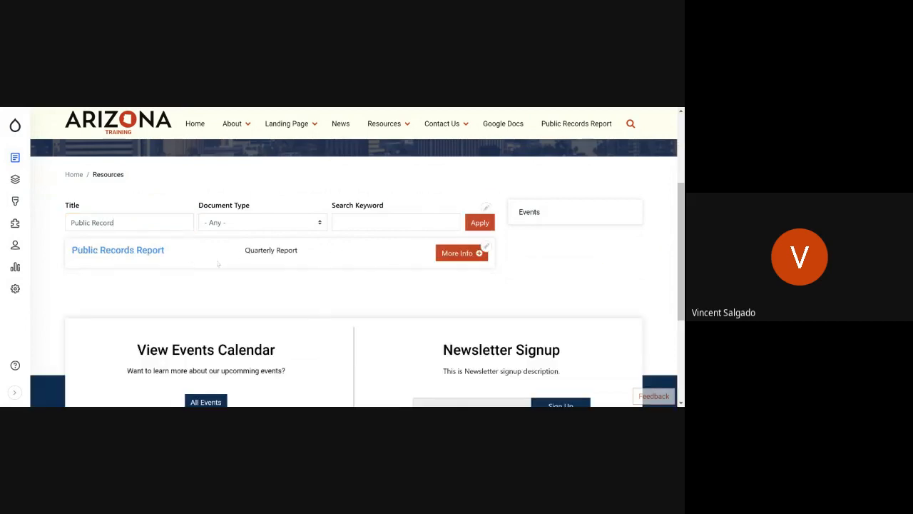
left_click(446, 256)
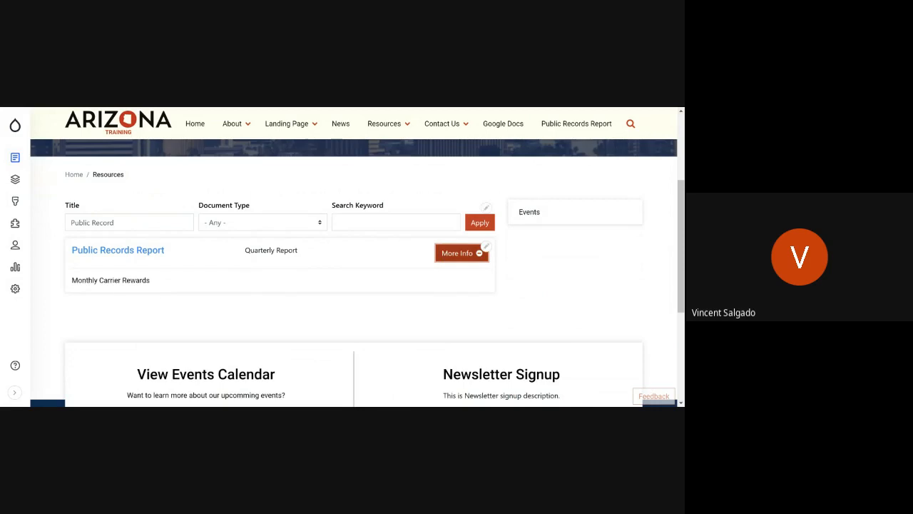
left_click_drag(71, 279, 194, 285)
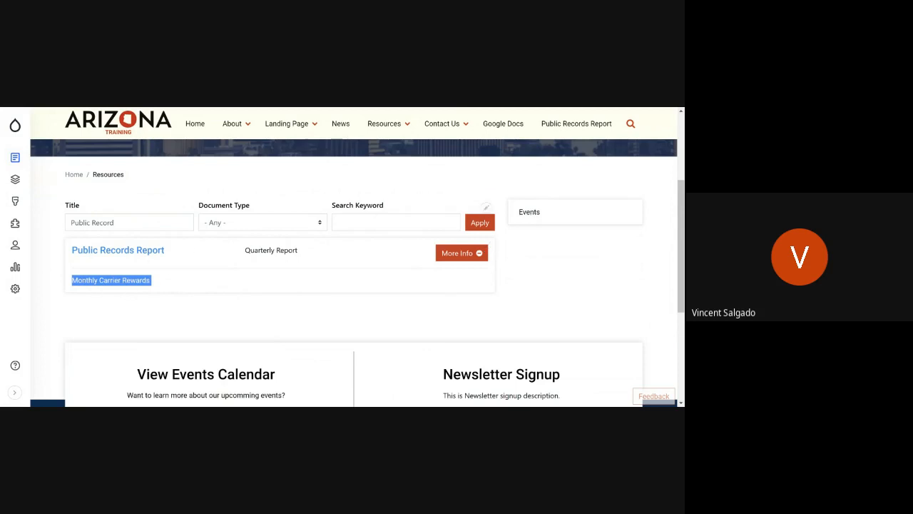
Step: Clear the title filter and search the resources by the keyword "Carrier"
left_click(378, 222)
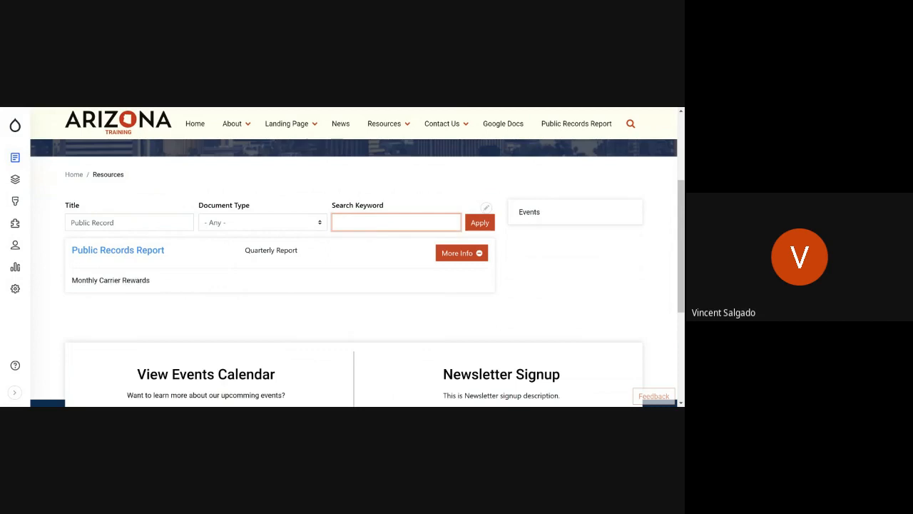
type("Carrier")
triple_click(104, 222)
key("BackSpace")
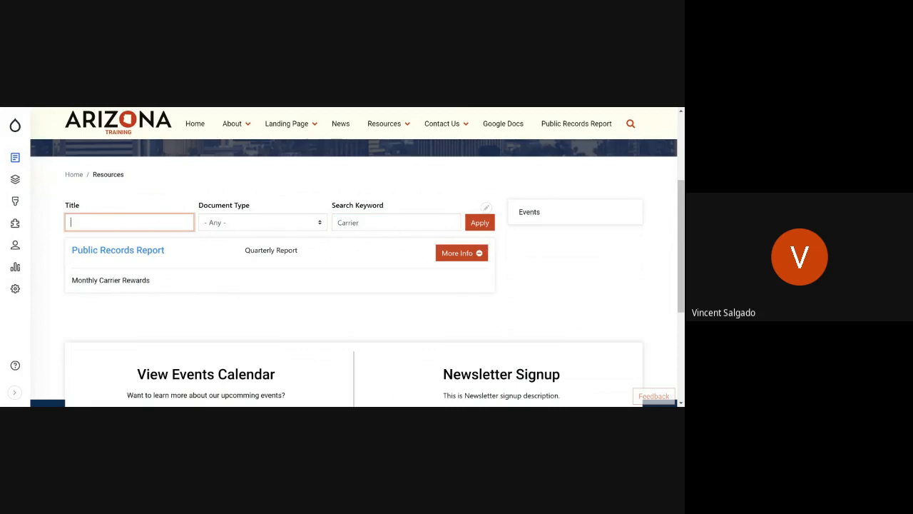
left_click(479, 223)
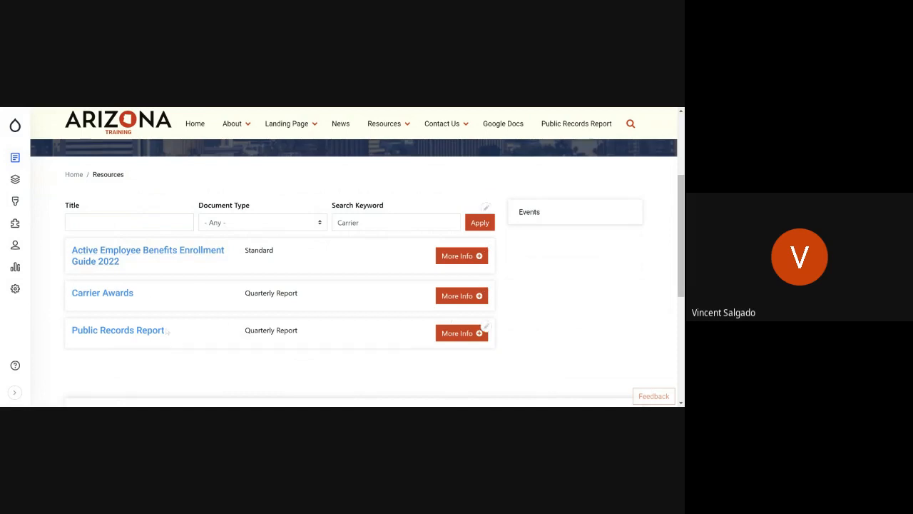
Step: Check the expanded description of each resource matching the keyword, then open the Public Records Report document
left_click(461, 256)
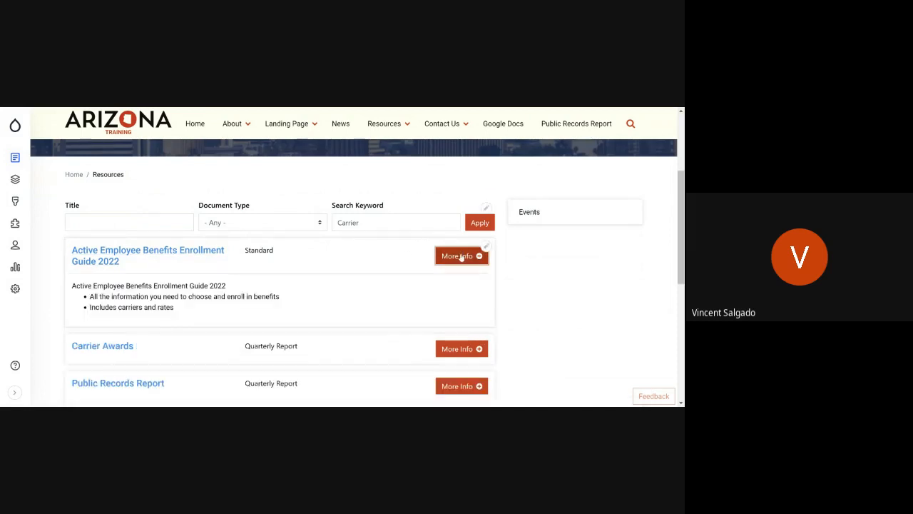
left_click(461, 256)
left_click(461, 295)
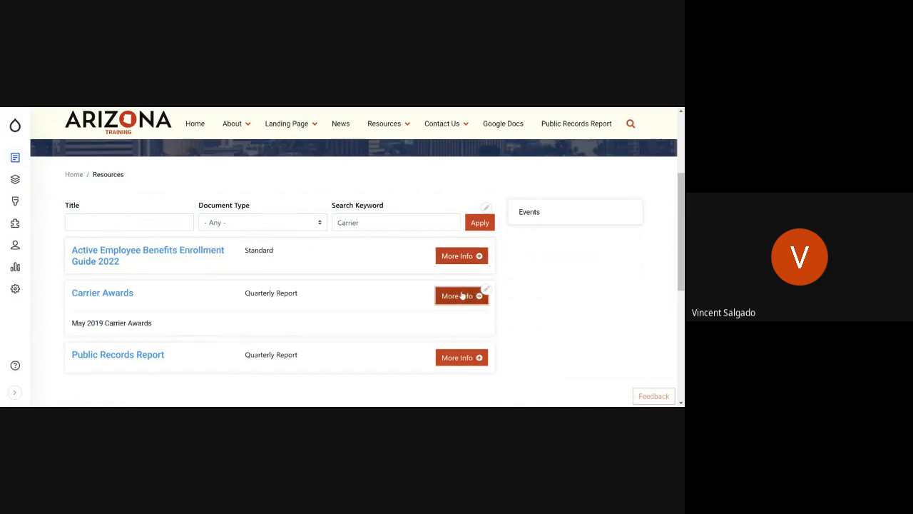
left_click(461, 295)
left_click(461, 333)
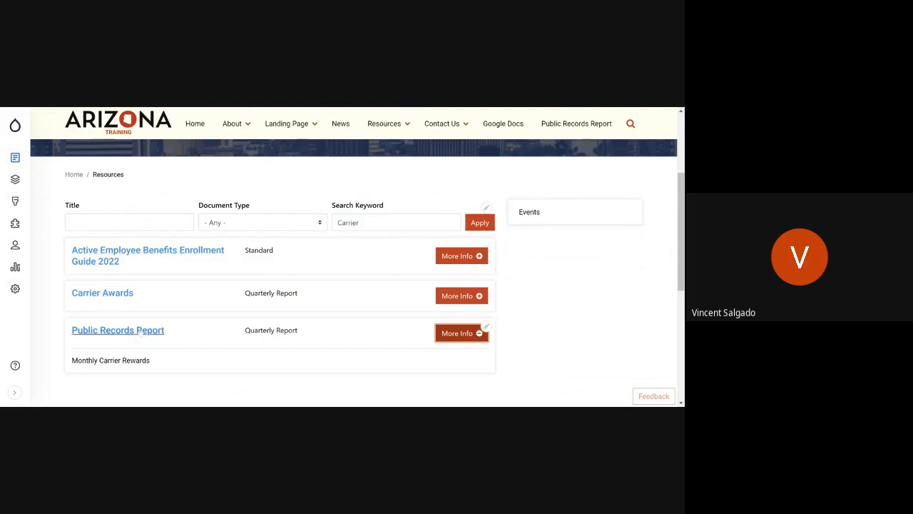
scroll(139, 331, "down", 1)
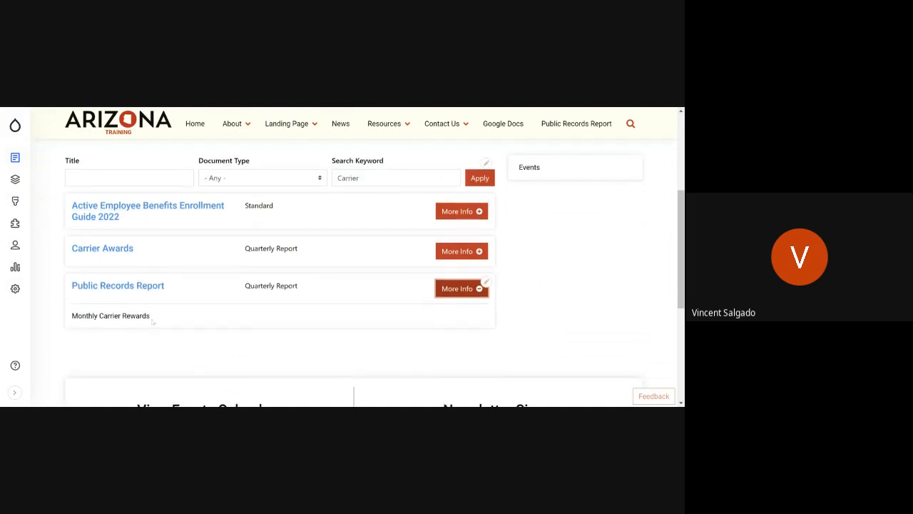
left_click(143, 285)
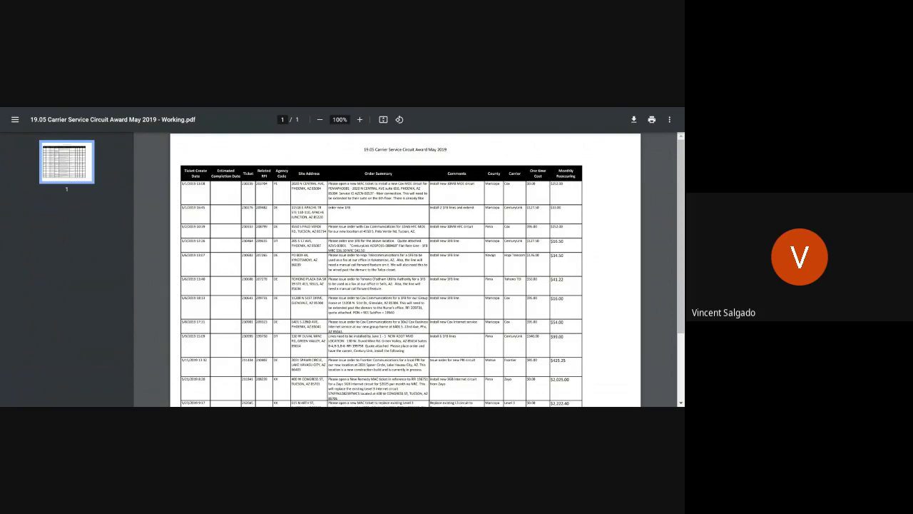
Step: Return from the document to the Resources page and look over the full list of resources and its filters
key("alt+Left")
scroll(300, 288, "down", 8)
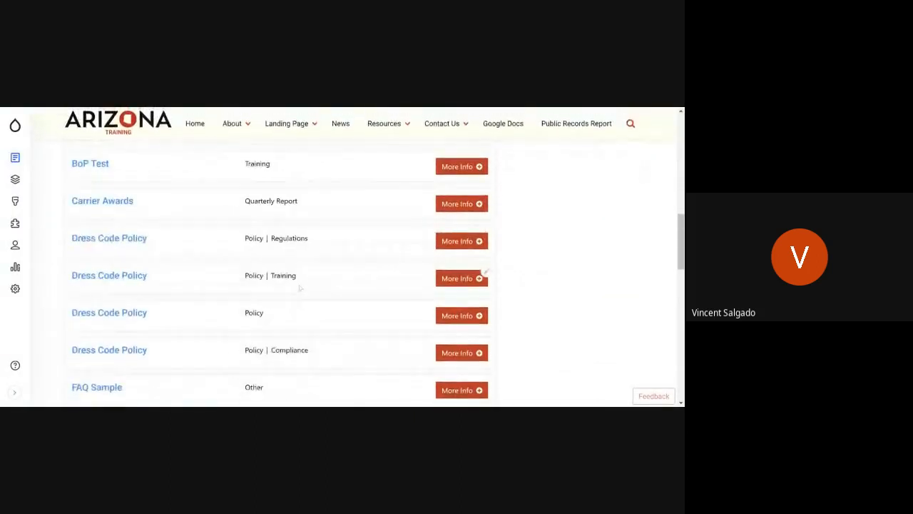
scroll(301, 289, "up", 13)
scroll(300, 288, "down", 10)
scroll(300, 289, "up", 8)
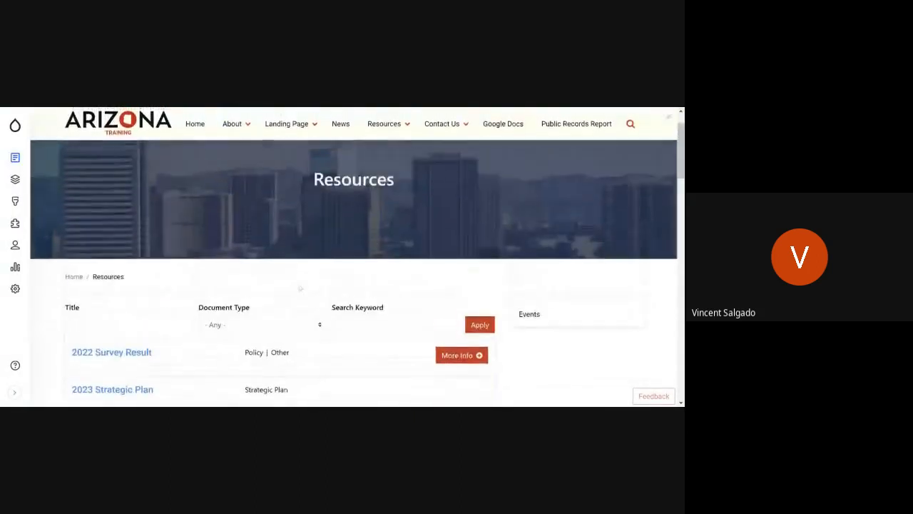
scroll(301, 288, "up", 2)
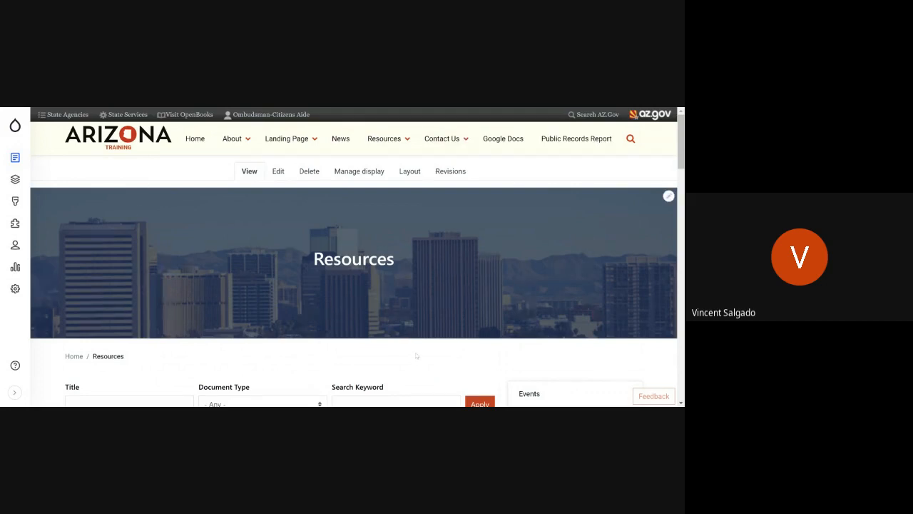
Step: On the home page, examine the content types available for adding and the submenus of the main navigation
mouse_move(25, 125)
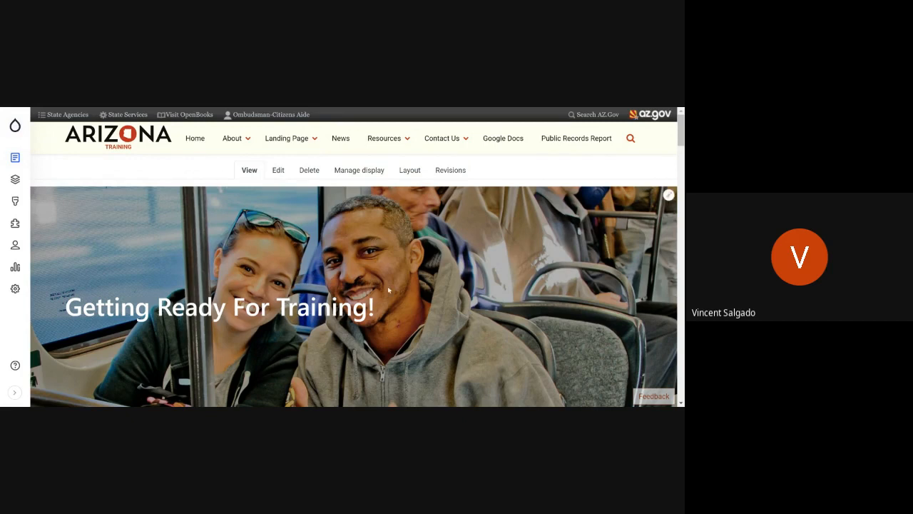
mouse_move(15, 157)
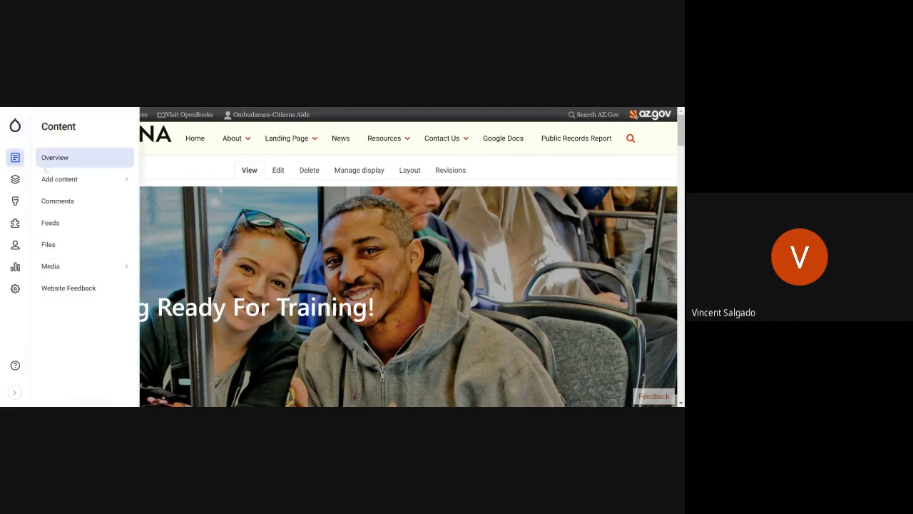
mouse_move(86, 179)
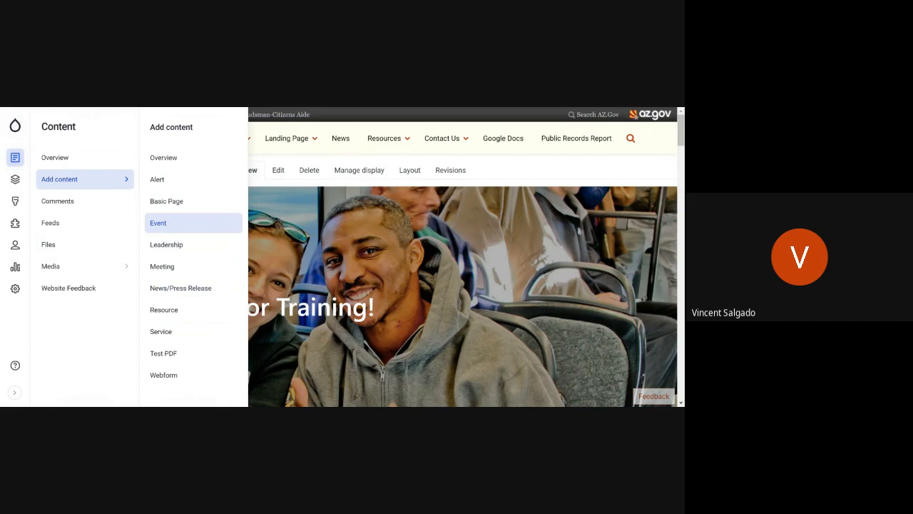
scroll(377, 235, "down", 5)
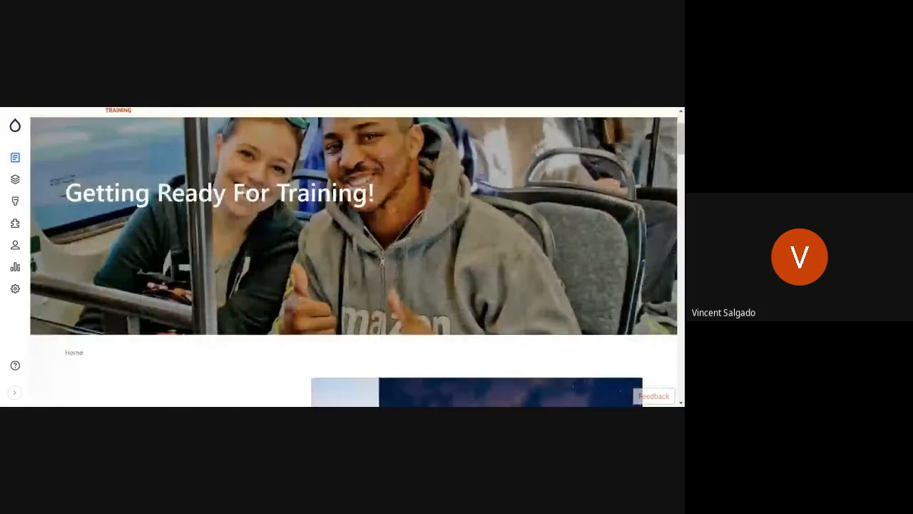
scroll(373, 236, "up", 5)
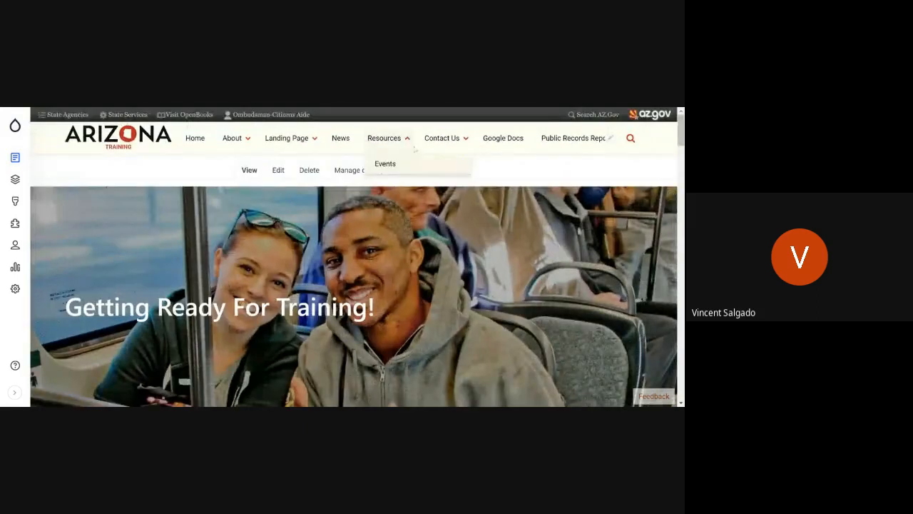
mouse_move(433, 145)
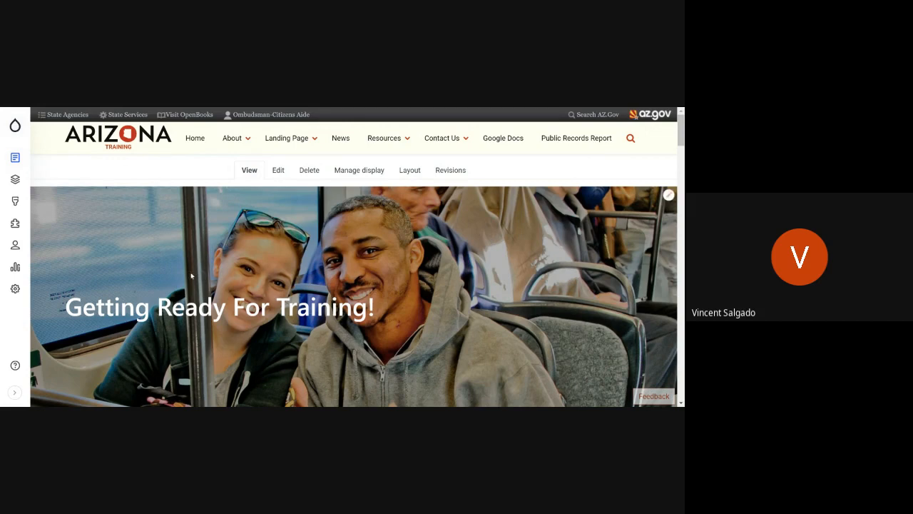
scroll(193, 300, "down", 4)
scroll(196, 314, "up", 5)
Step: Open the News page and look through its press release entries down to the footer
mouse_move(312, 145)
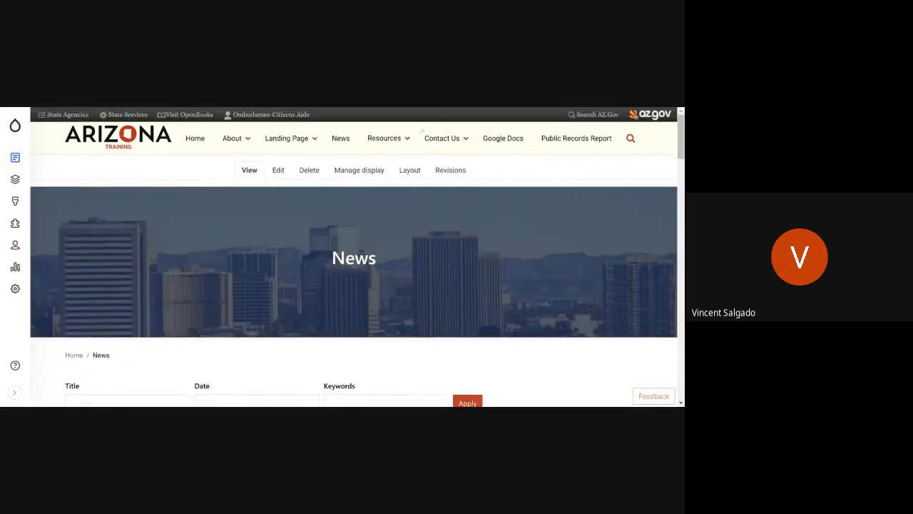
scroll(340, 290, "down", 1)
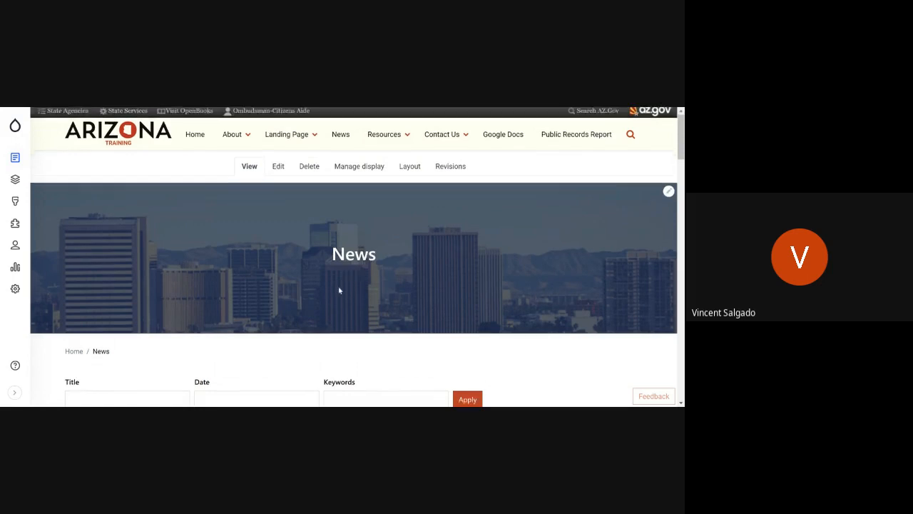
scroll(340, 290, "down", 20)
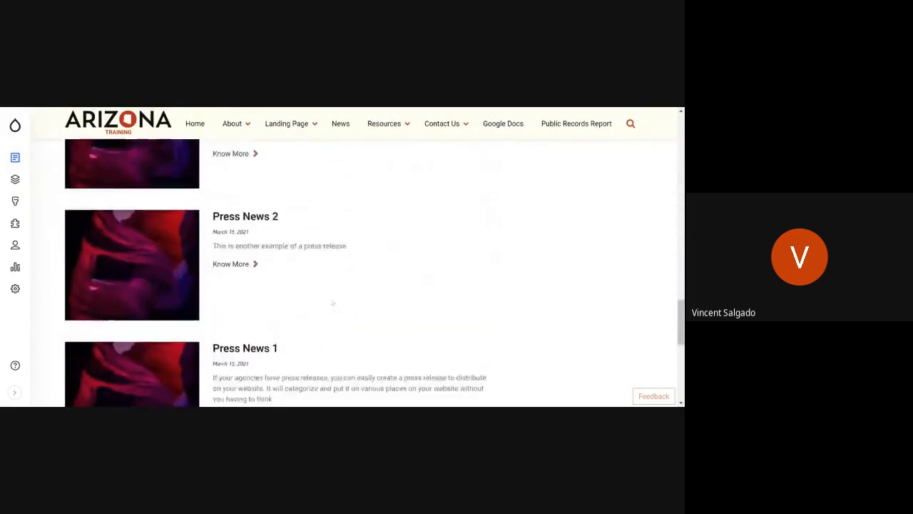
scroll(332, 304, "down", 10)
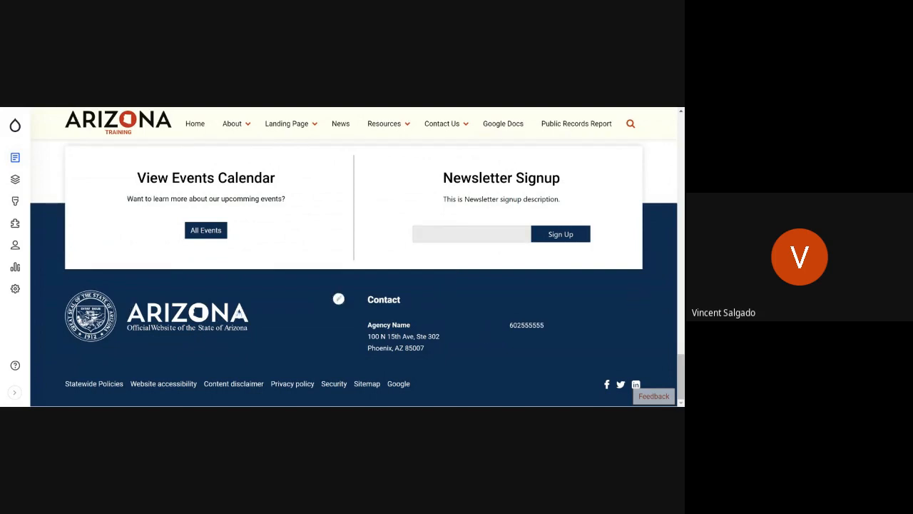
scroll(119, 162, "up", 20)
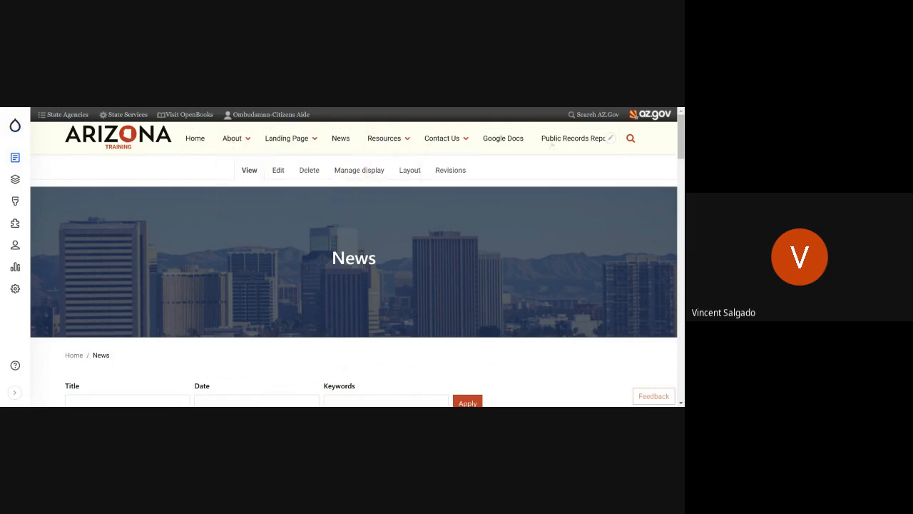
Step: Show and hide the site search field in the News page's header
left_click(631, 135)
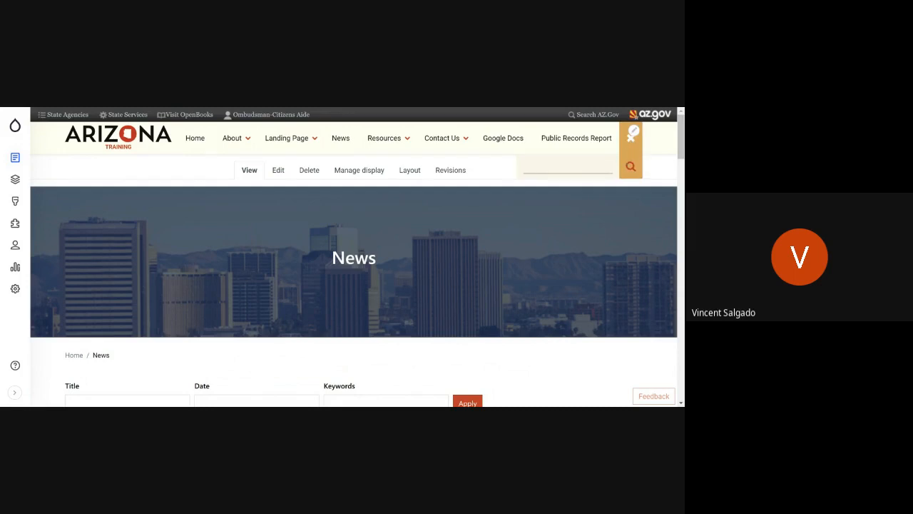
left_click(631, 137)
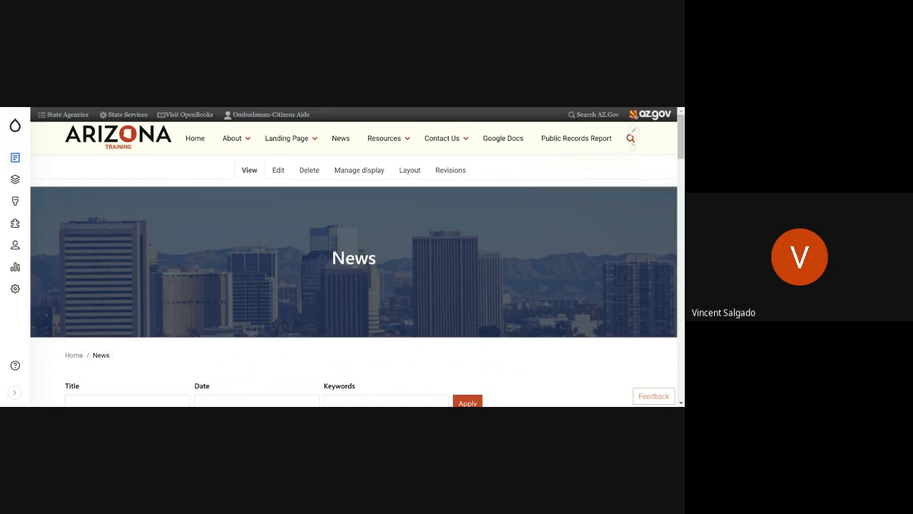
left_click(632, 135)
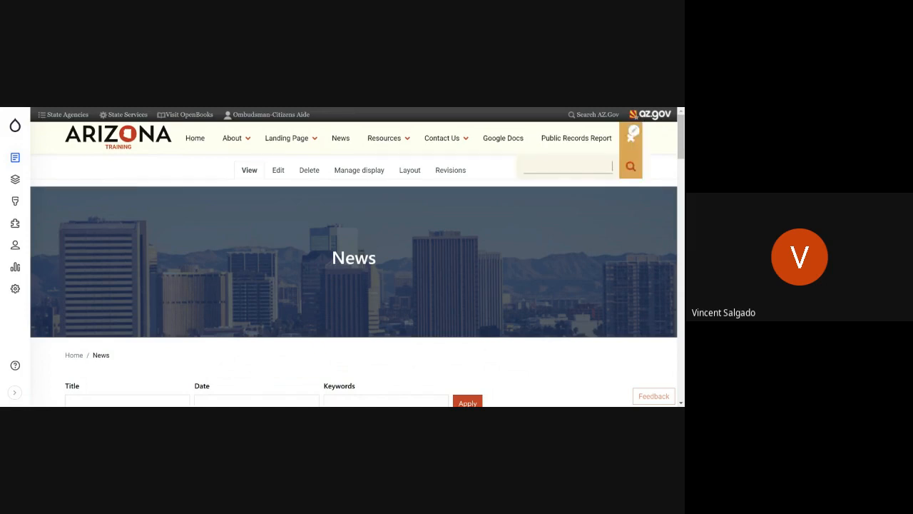
left_click(632, 136)
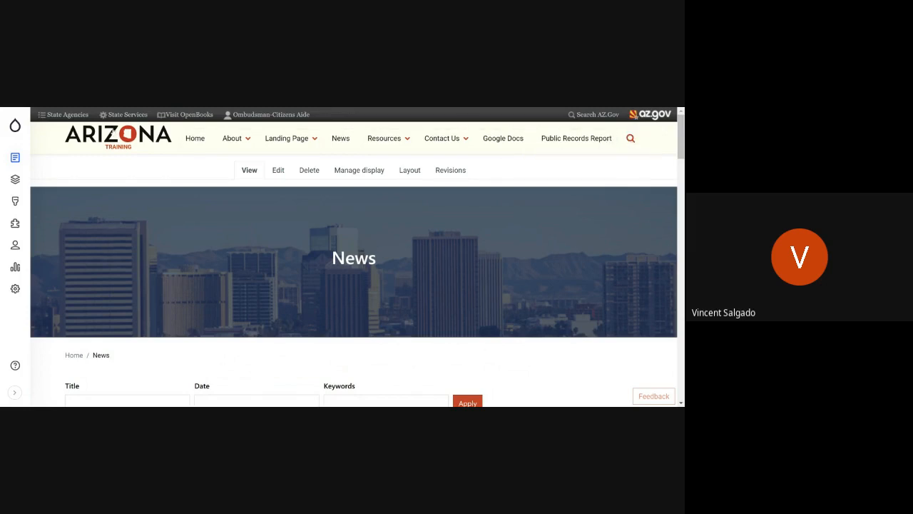
Step: Edit the Main navigation menu to place the Public Records Report link directly before Google Docs, and save the order
mouse_move(581, 153)
left_click(610, 137)
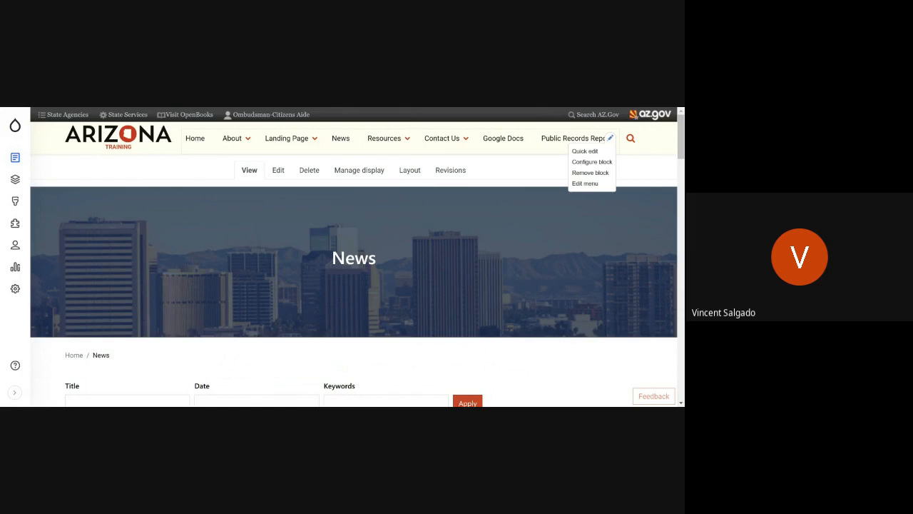
left_click(584, 184)
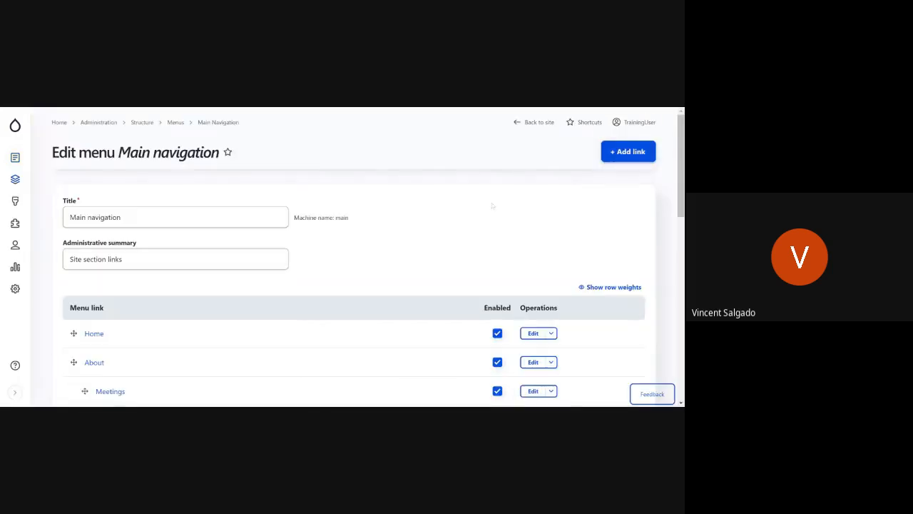
scroll(397, 199, "down", 5)
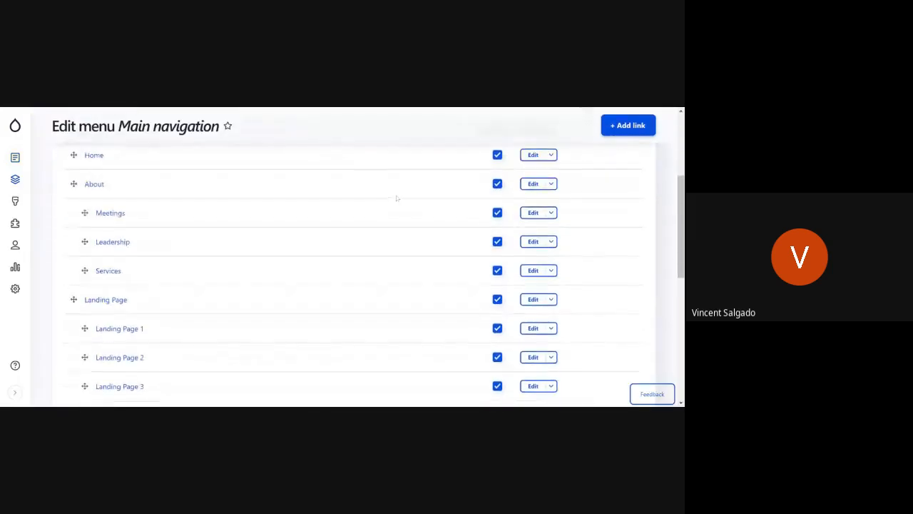
scroll(320, 263, "up", 5)
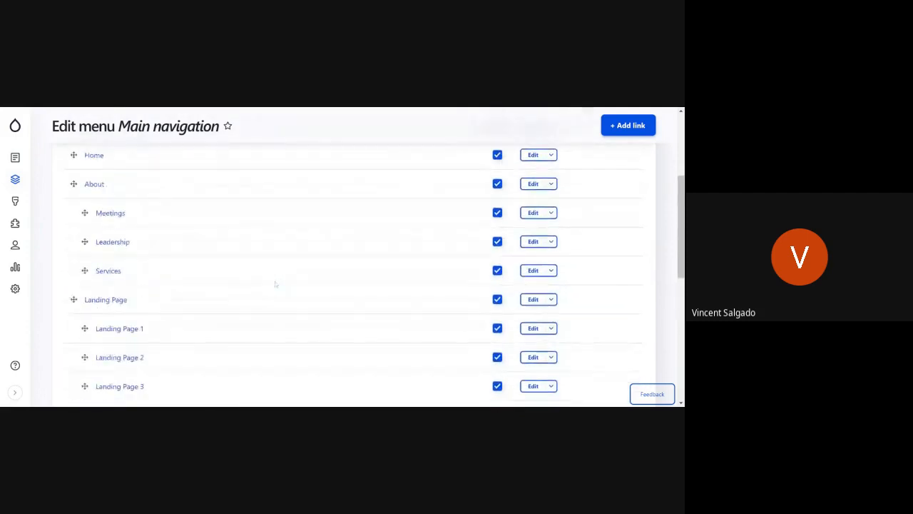
scroll(274, 284, "down", 10)
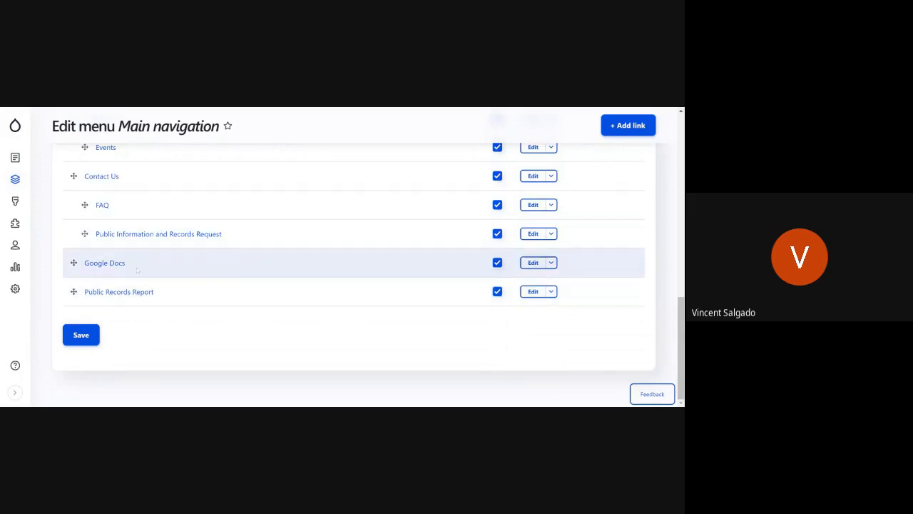
left_click_drag(73, 291, 74, 263)
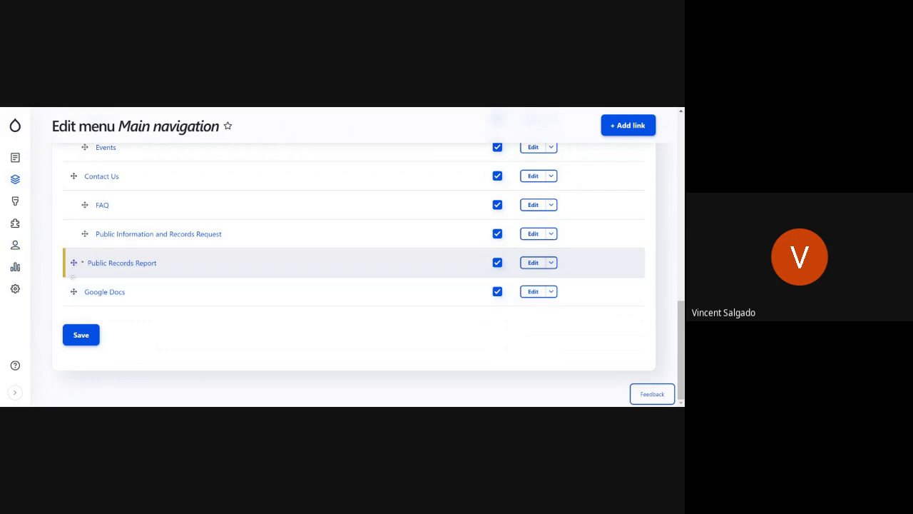
left_click(95, 334)
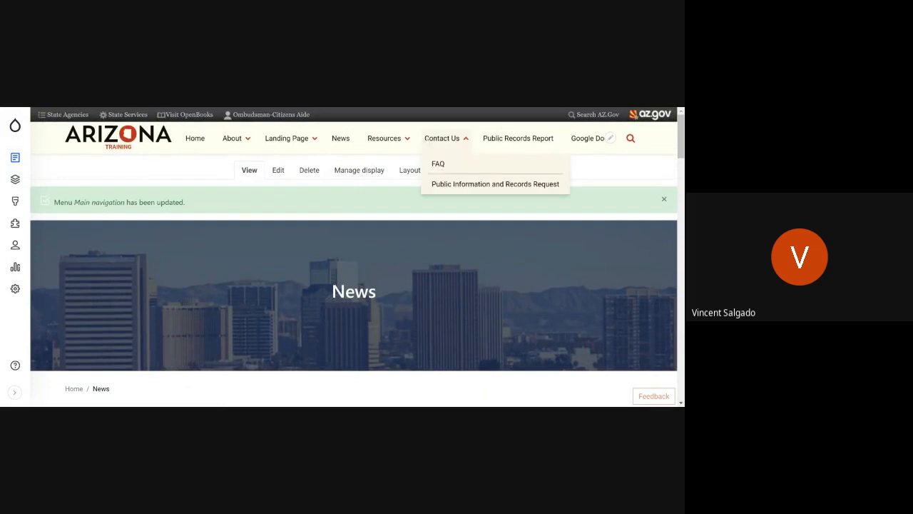
Step: Reopen the Main navigation menu for editing, review the Google Docs link's settings, and return to the list of links
left_click(610, 138)
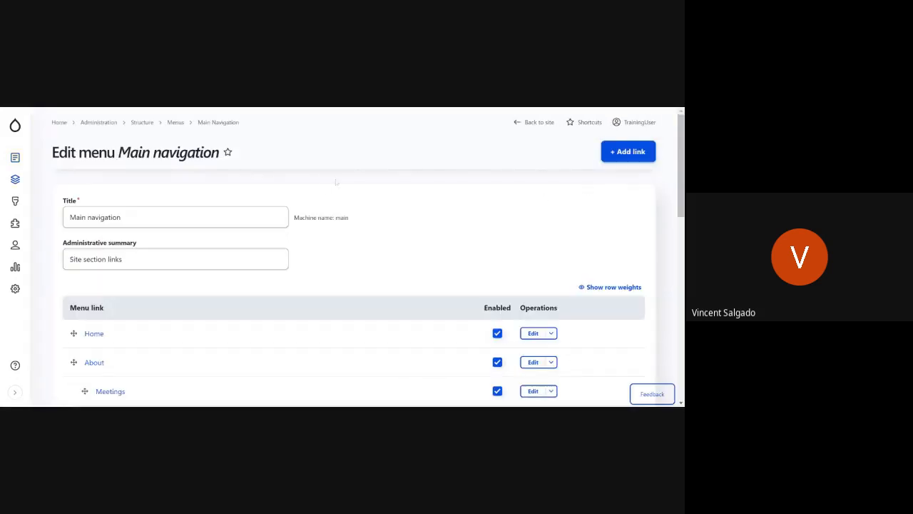
scroll(284, 236, "down", 8)
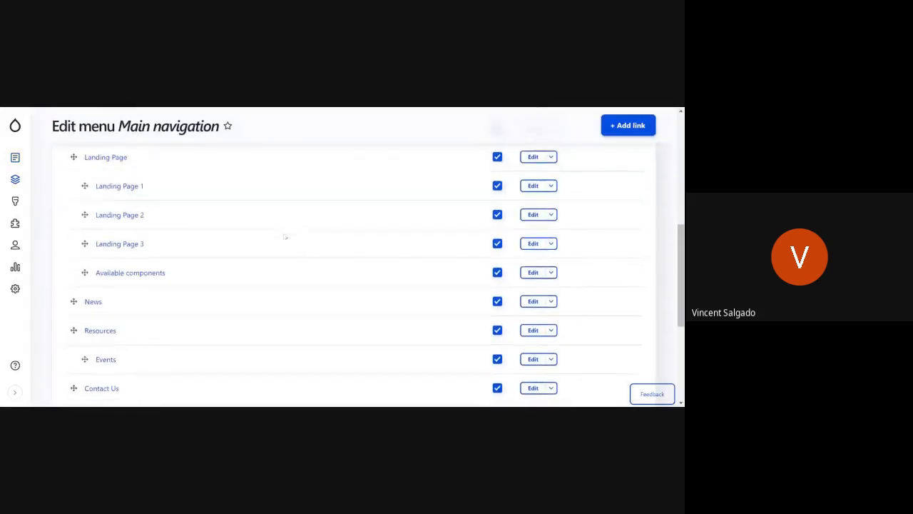
left_click(552, 292)
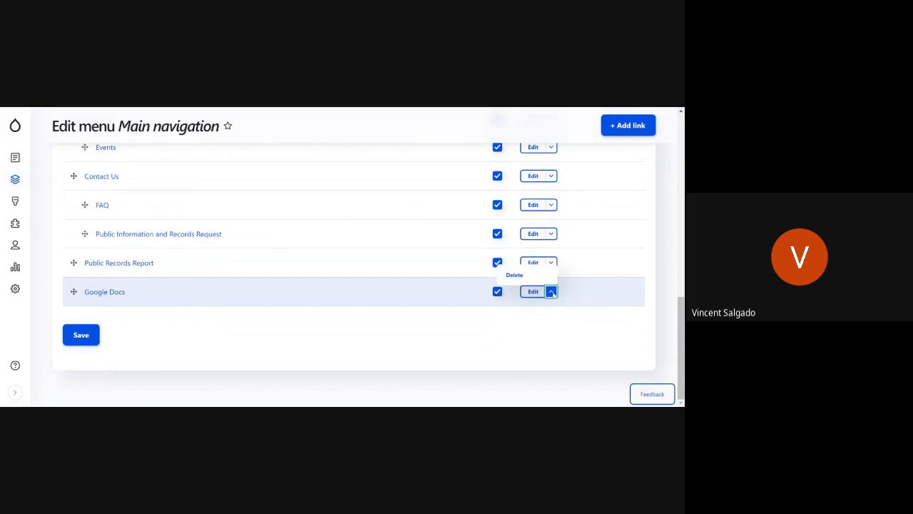
left_click(552, 292)
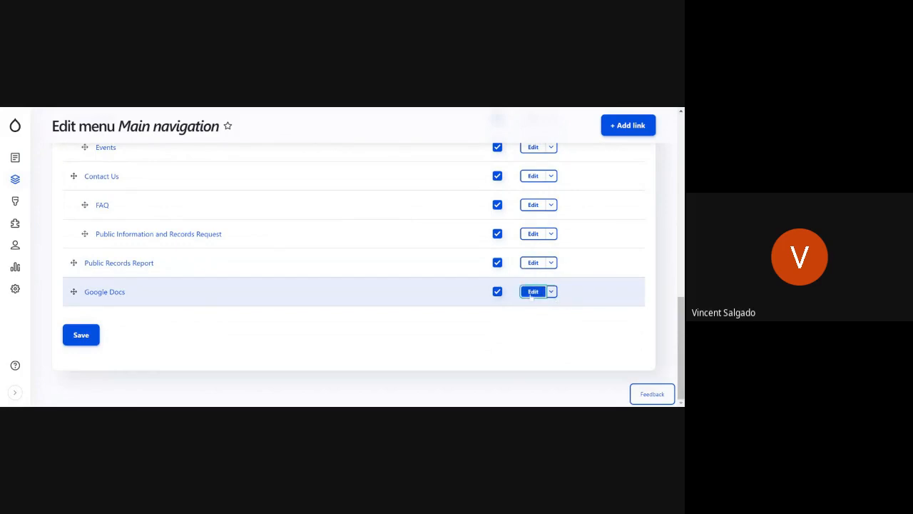
left_click(540, 294)
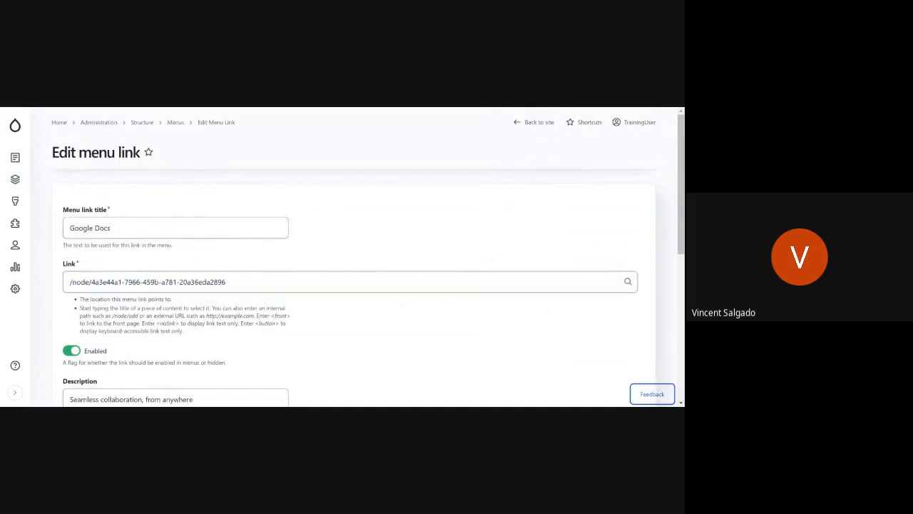
scroll(164, 324, "down", 5)
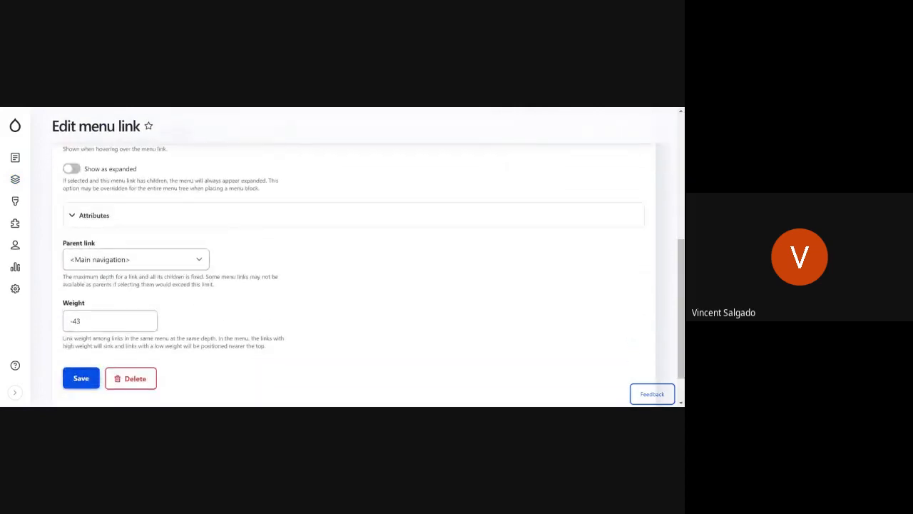
scroll(164, 325, "up", 5)
scroll(164, 325, "down", 5)
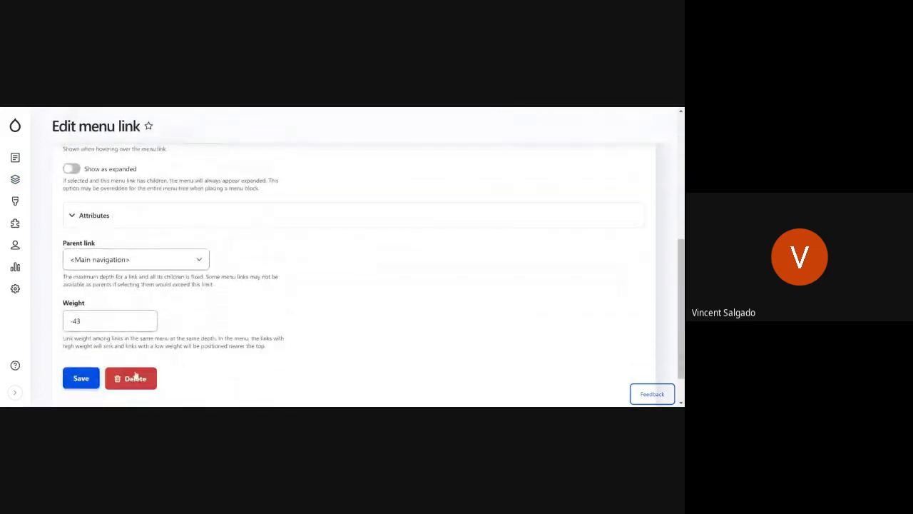
key("alt+Left")
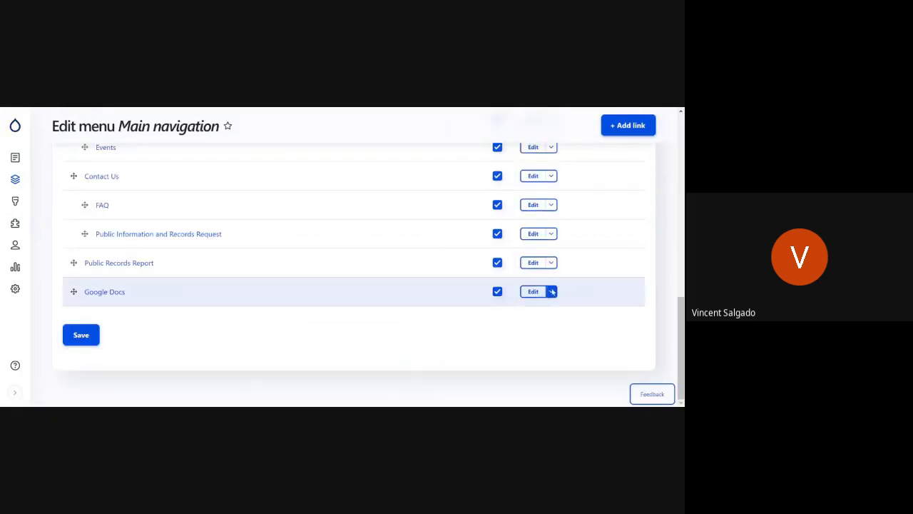
Step: Delete the Google Docs link from the Main navigation menu and confirm its removal
left_click(551, 291)
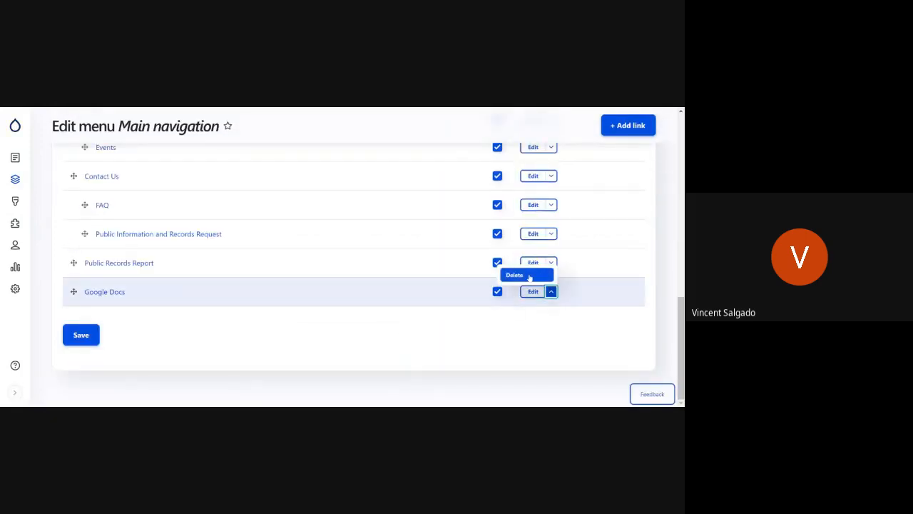
left_click(528, 275)
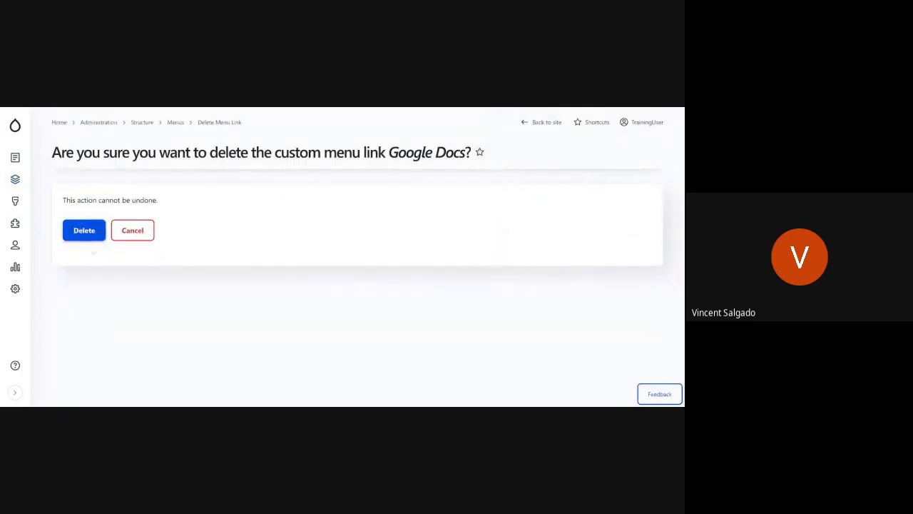
left_click(78, 231)
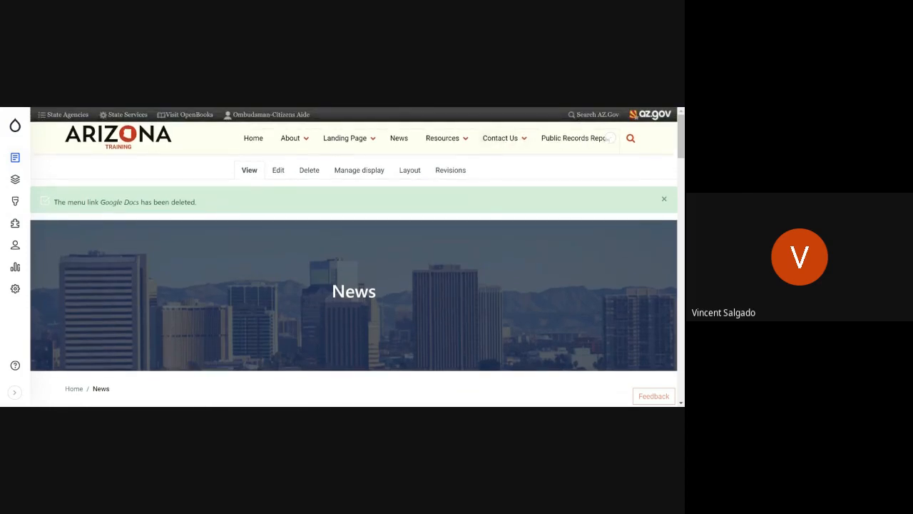
Step: Reopen the Main navigation menu for editing and delete its Public Records Report link, confirming the removal
left_click(612, 140)
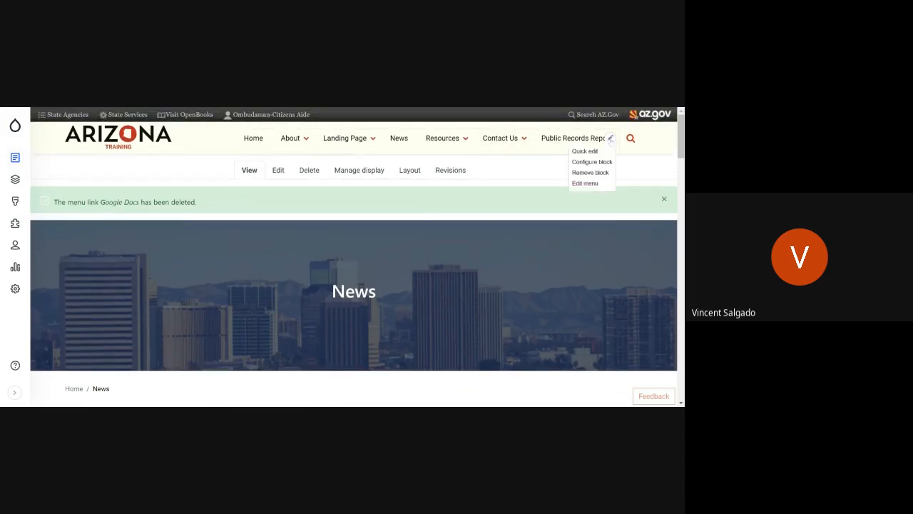
left_click(595, 185)
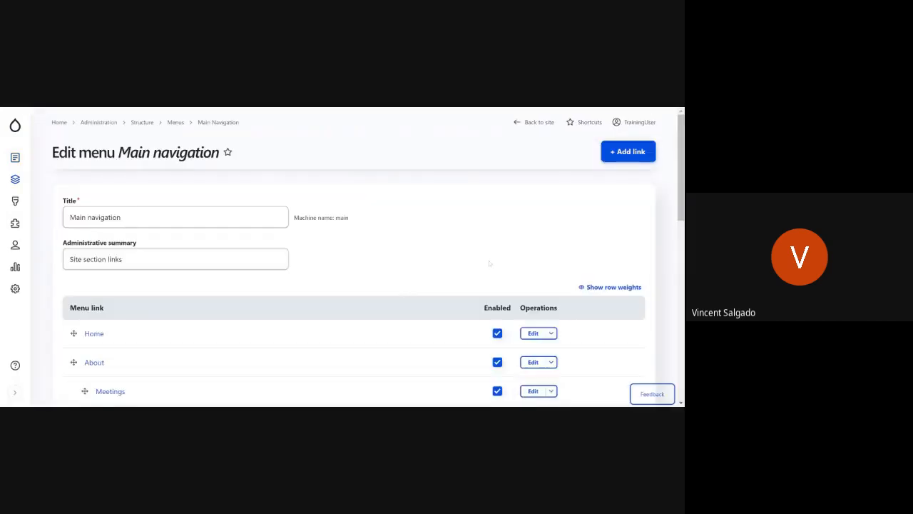
scroll(489, 260, "down", 5)
scroll(322, 319, "down", 5)
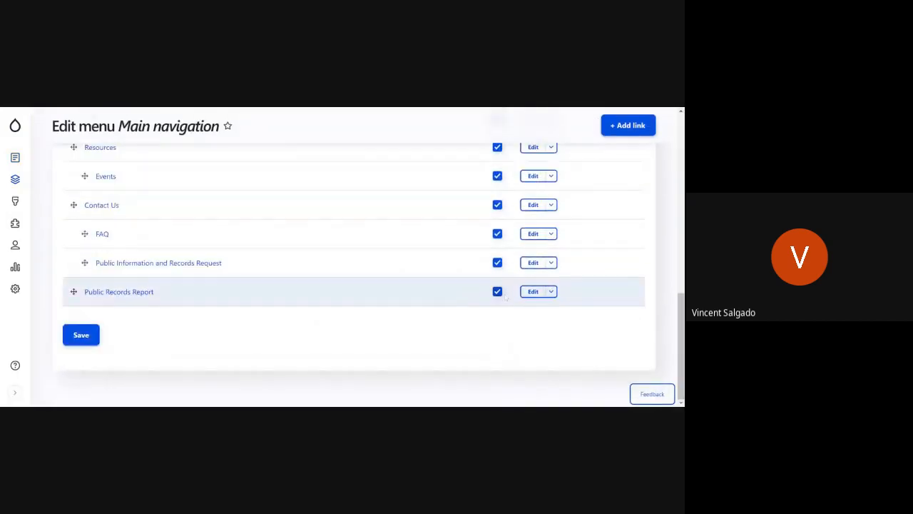
left_click(552, 291)
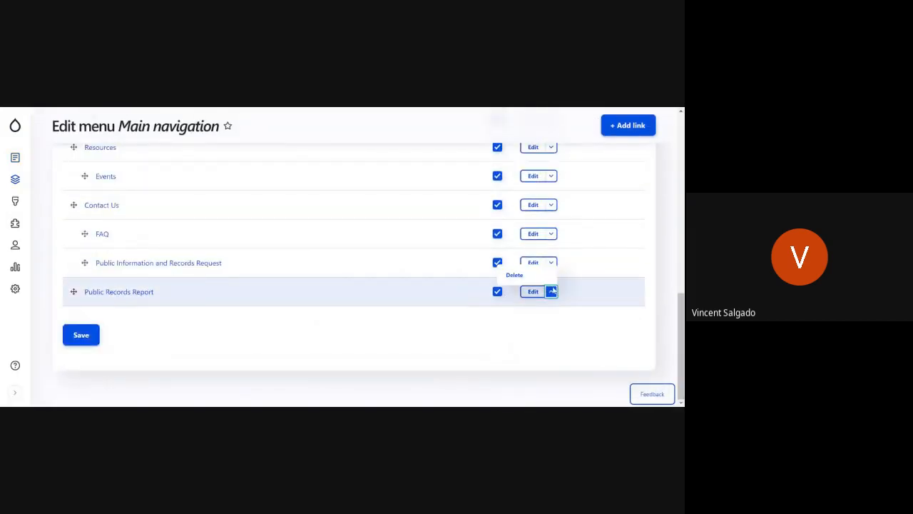
left_click(514, 275)
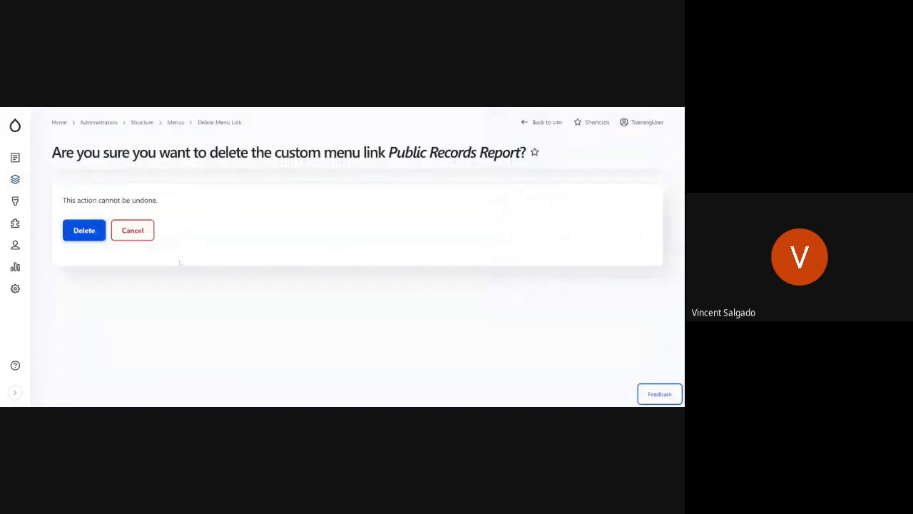
left_click(85, 240)
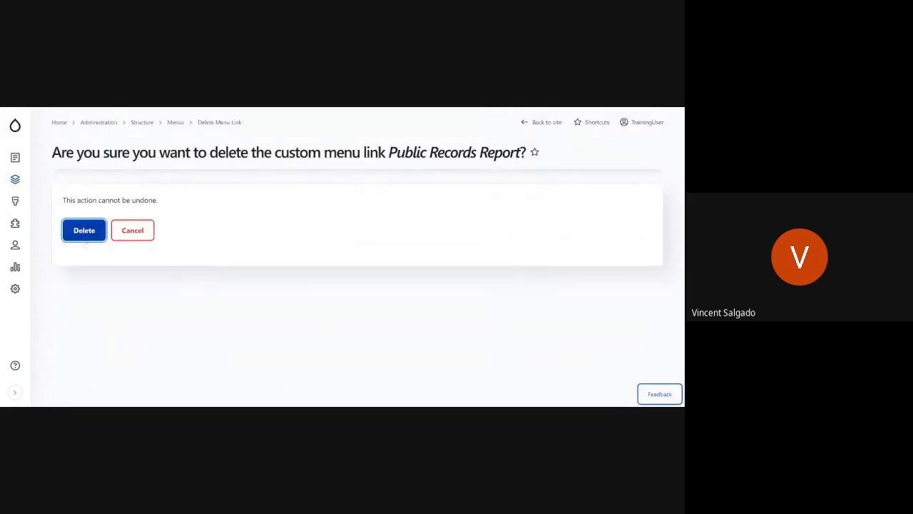
Step: Start a new link in the Main navigation menu and give it the title External Application
mouse_move(592, 138)
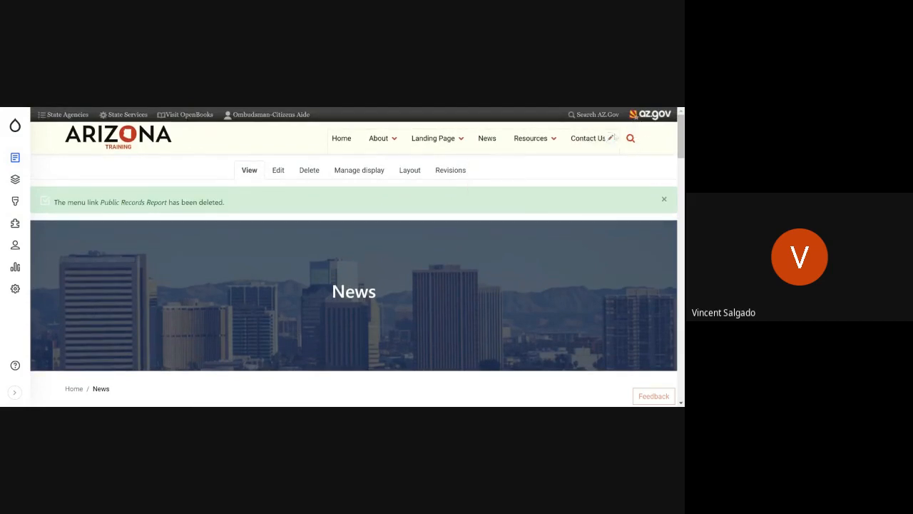
left_click(611, 139)
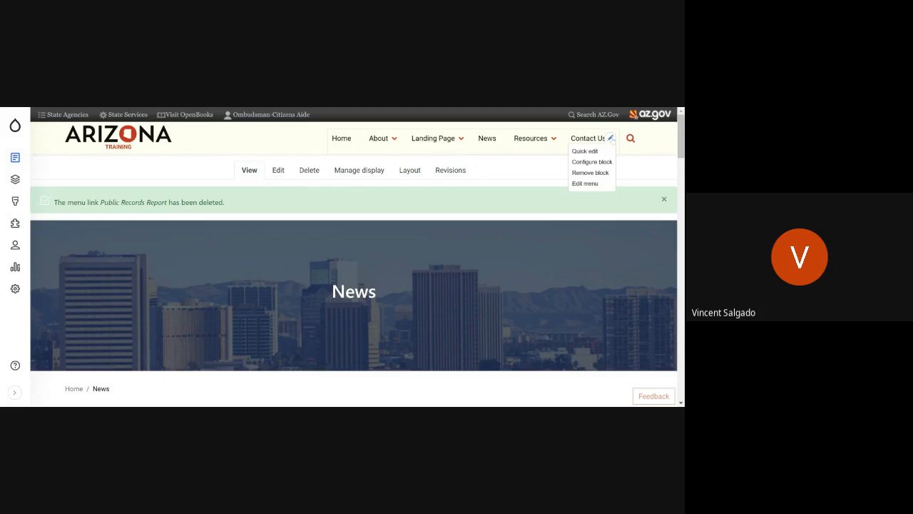
left_click(592, 184)
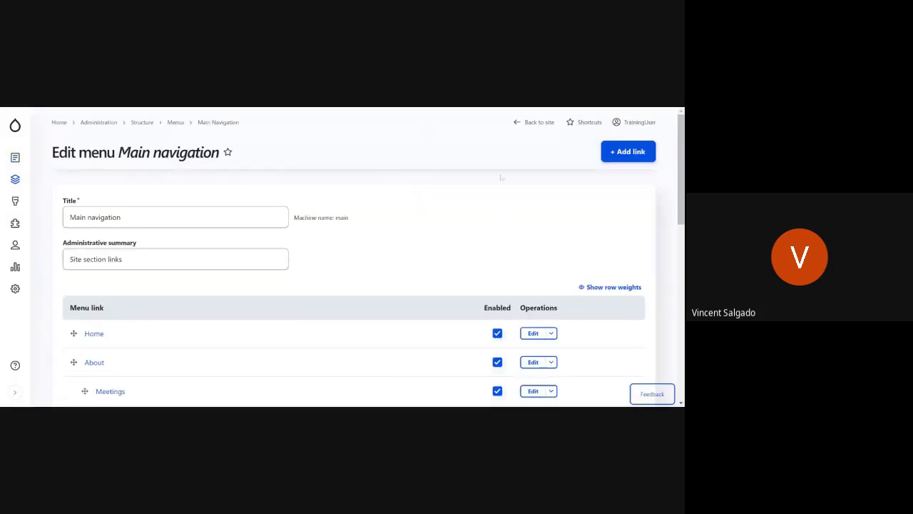
left_click(629, 152)
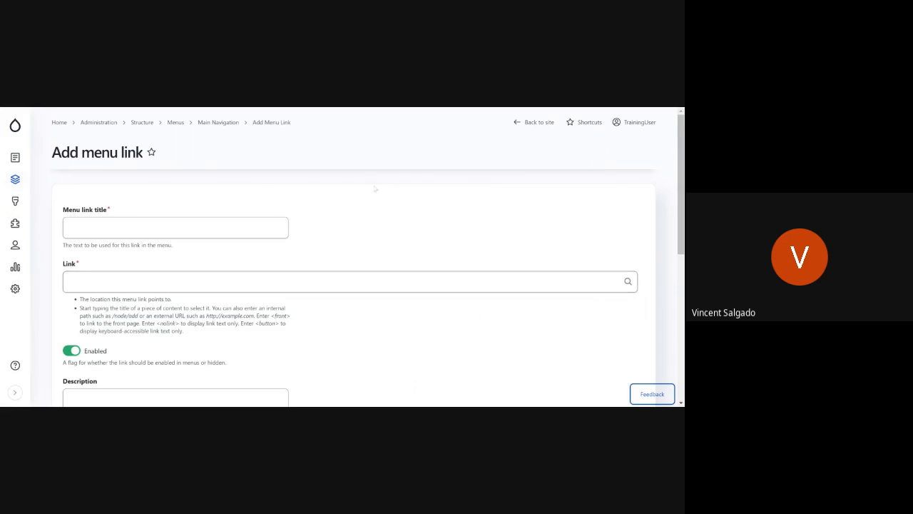
left_click(168, 227)
type("E")
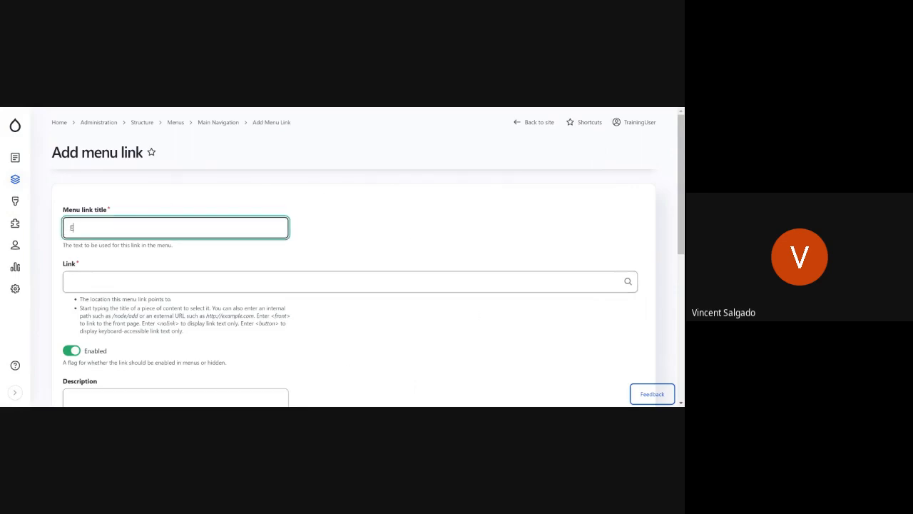
type("xternal Application")
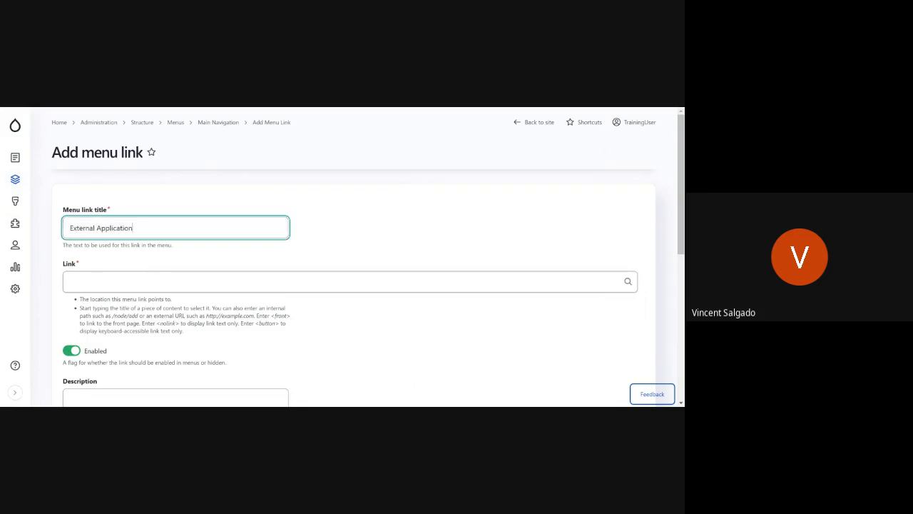
Step: Search the site content for "news" as the link target and choose the News page
left_click(171, 281)
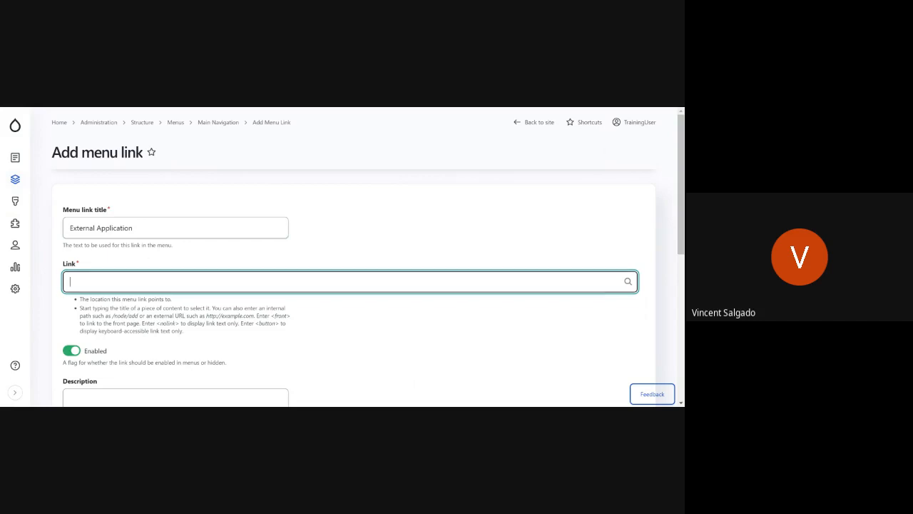
type("e")
key("BackSpace")
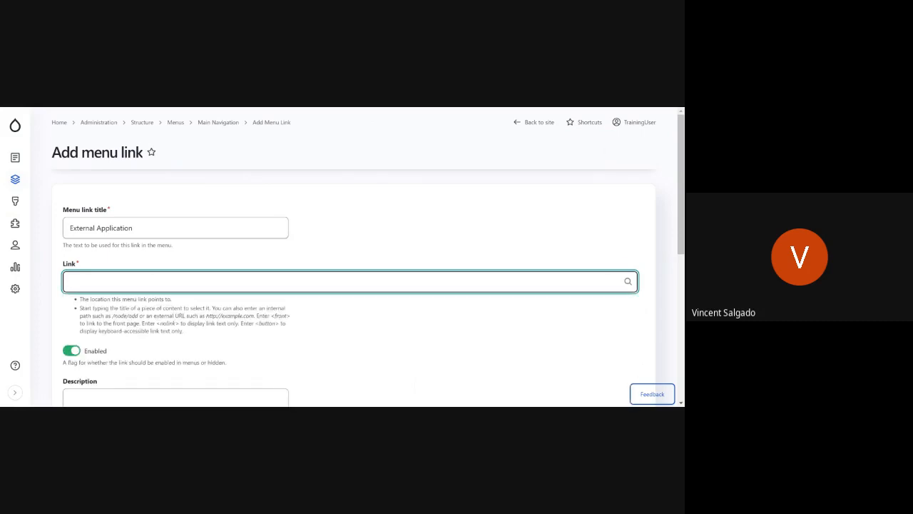
type("news")
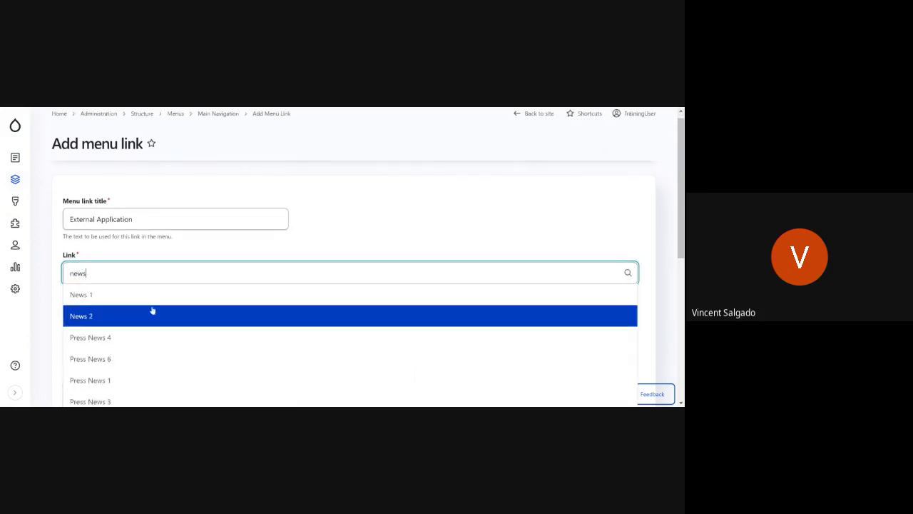
scroll(152, 310, "down", 3)
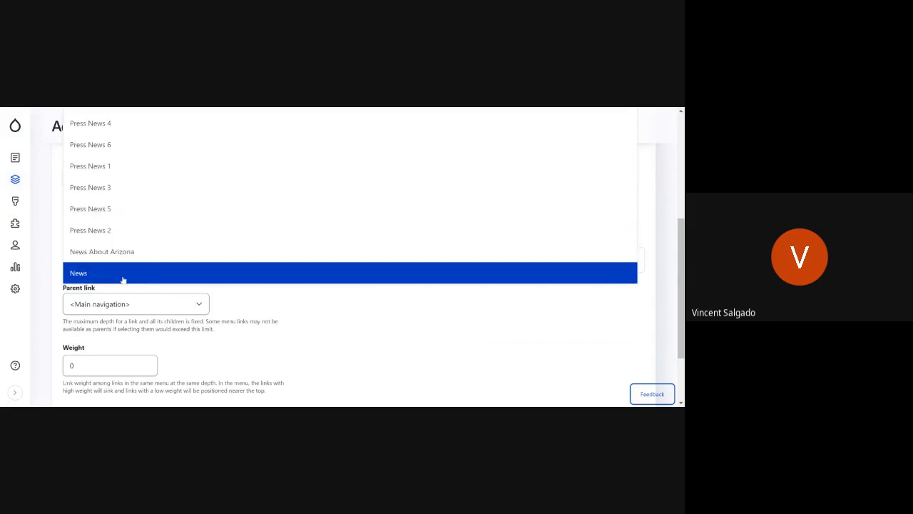
scroll(123, 279, "up", 3)
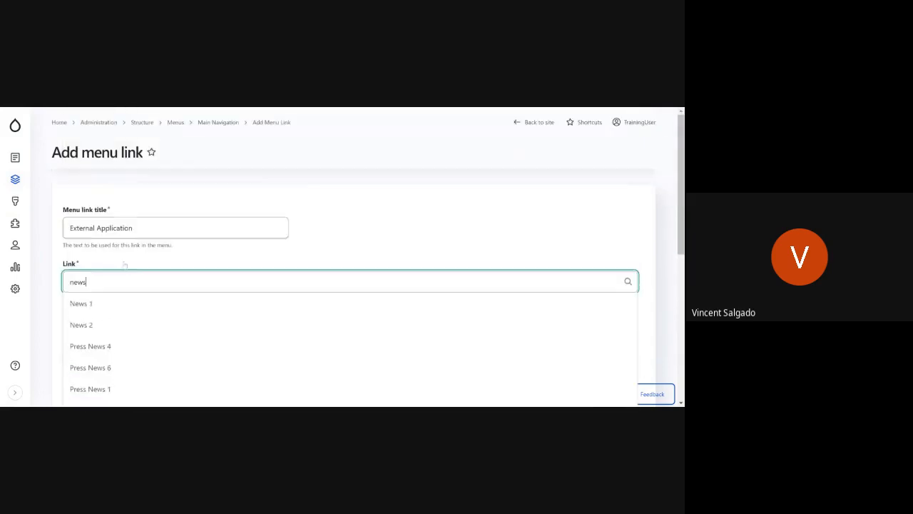
scroll(121, 275, "down", 3)
left_click(119, 274)
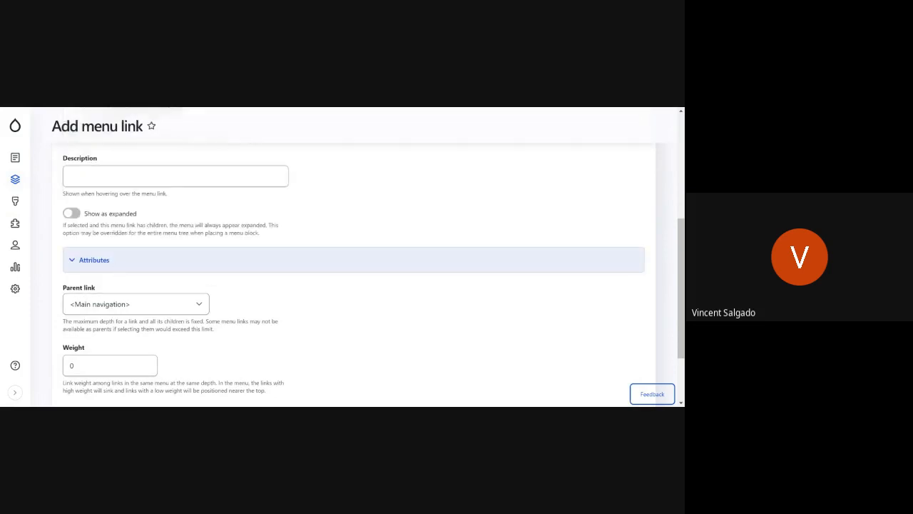
scroll(353, 274, "up", 4)
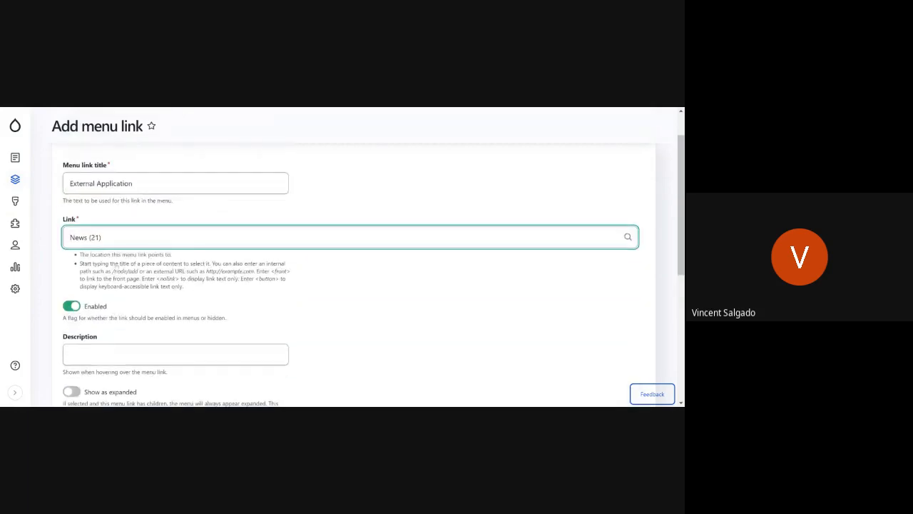
key("ctrl+a")
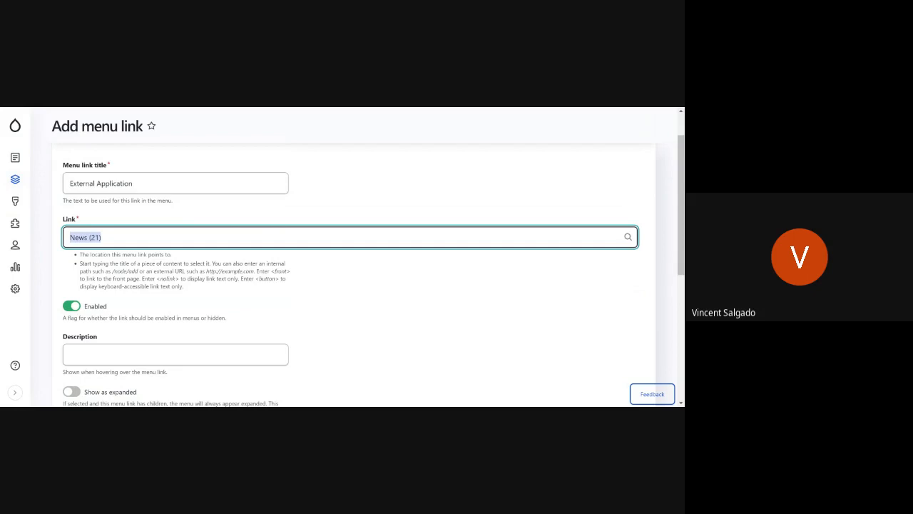
key("BackSpace")
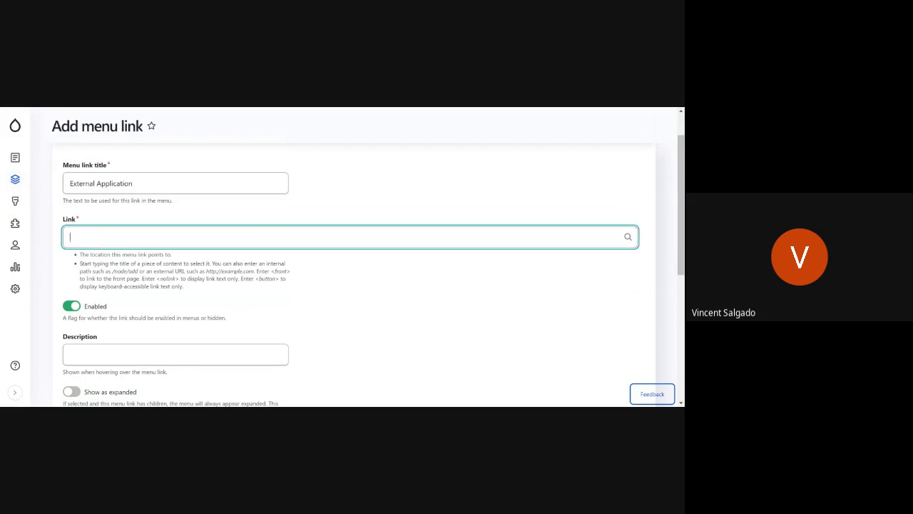
key("alt+Tab")
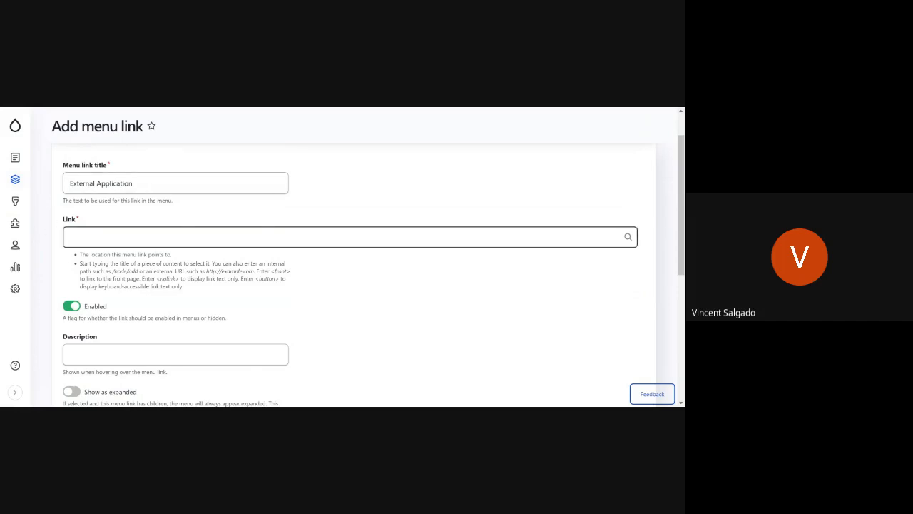
left_click(306, 237)
type("https://training-az2-doa-agencyplatform.pantheonsite.io/admin/structure")
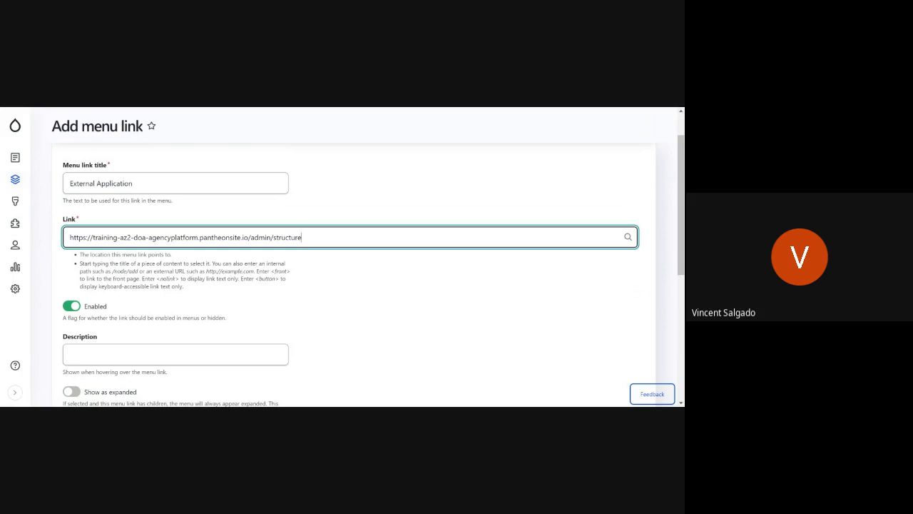
scroll(363, 233, "down", 5)
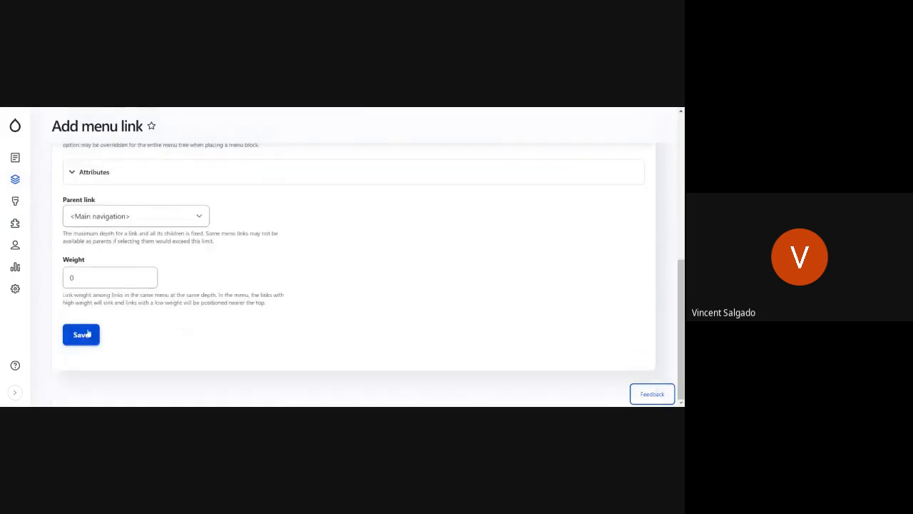
scroll(353, 257, "up", 5)
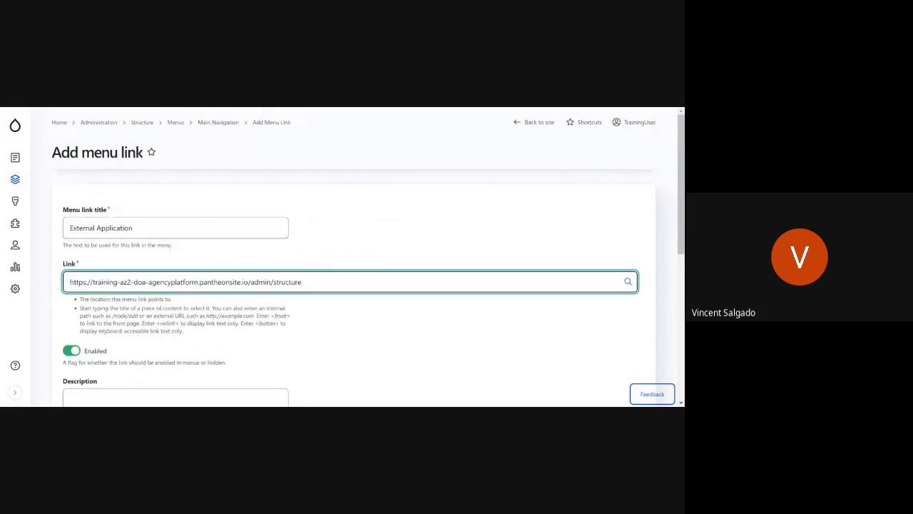
left_click_drag(70, 281, 302, 282)
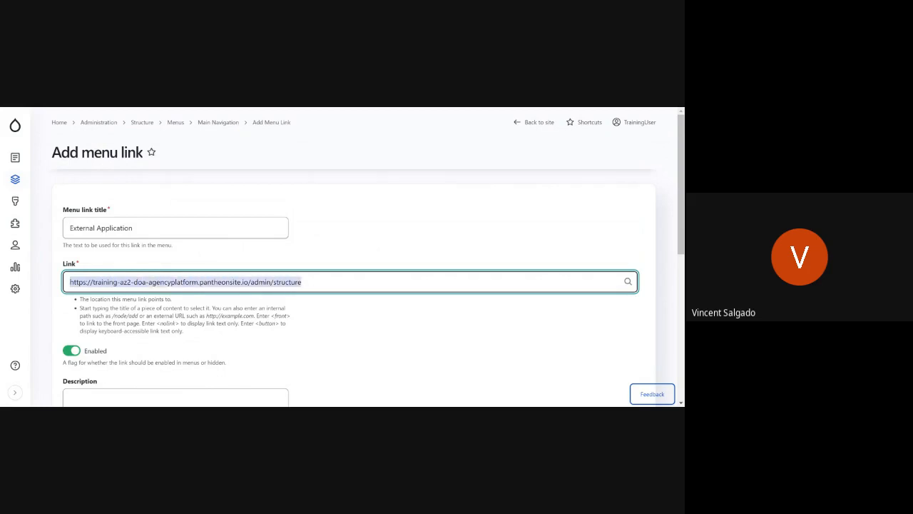
left_click(400, 329)
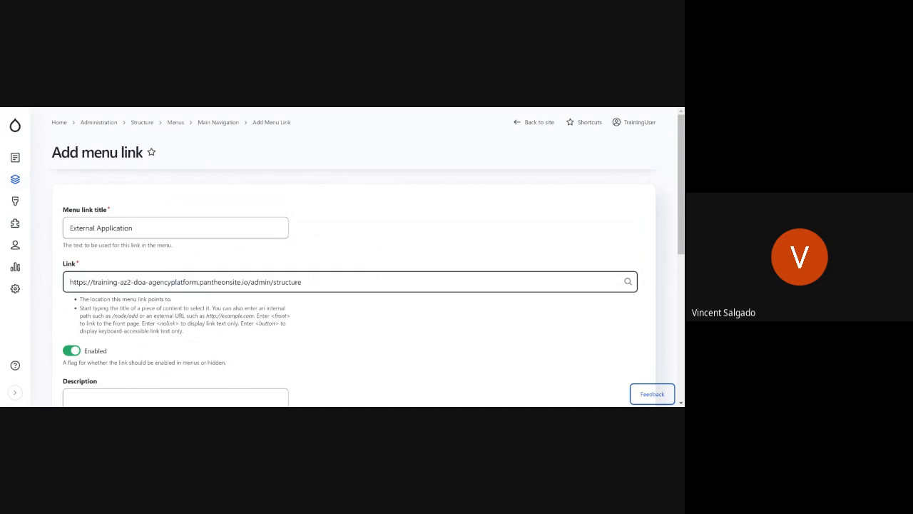
Step: Replace the External Application link's target with the site's existing About page
key("ctrl+a")
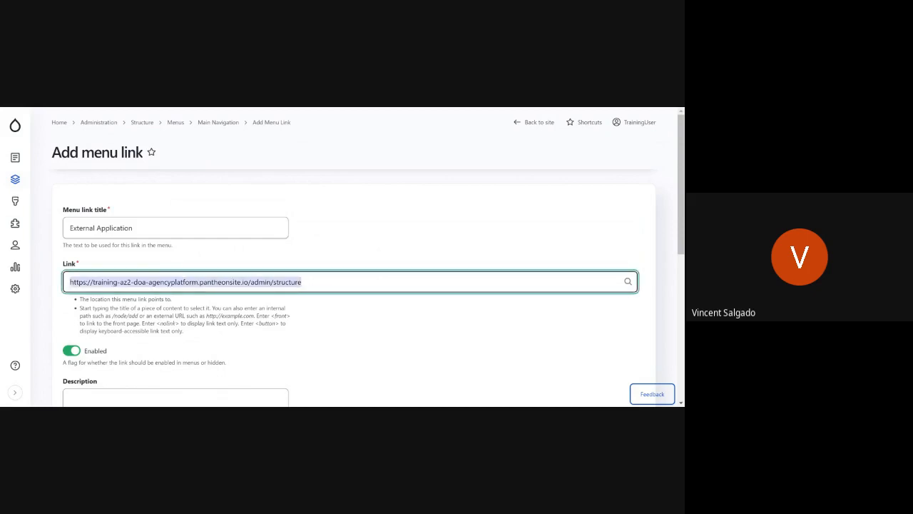
type("About")
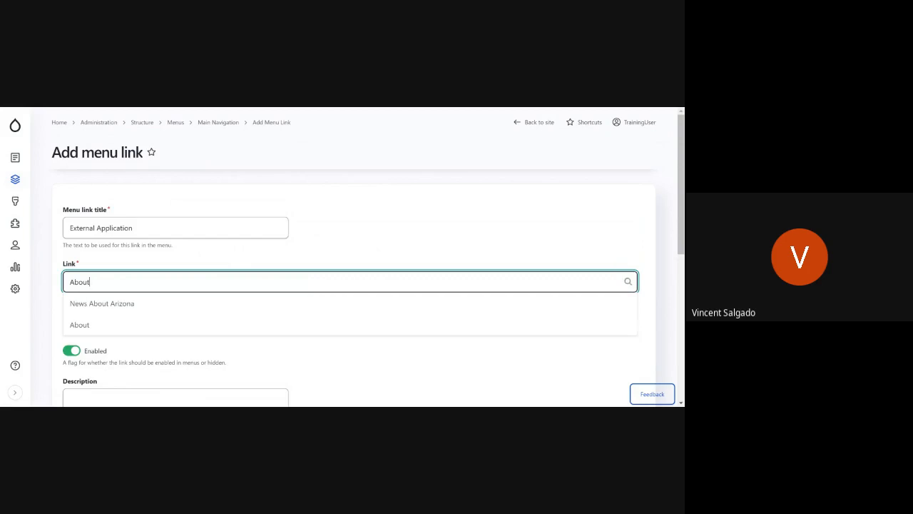
key("Down")
left_click(131, 328)
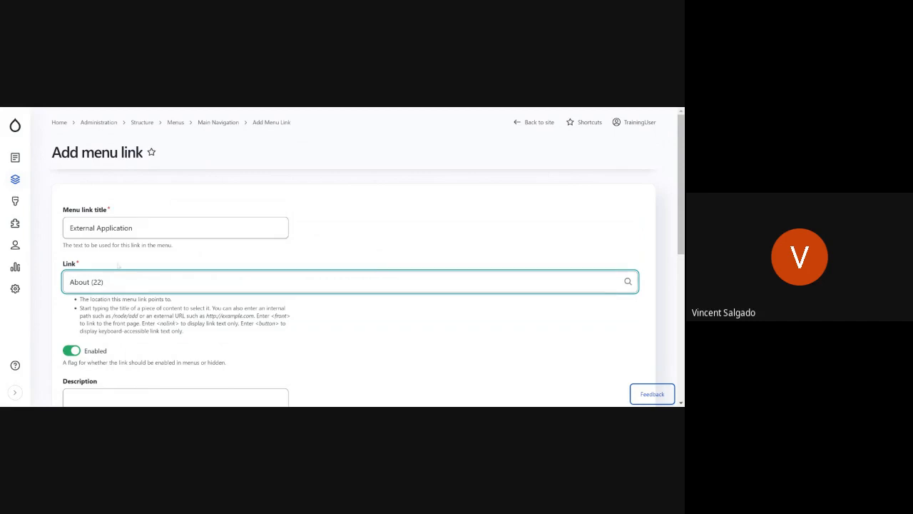
key("ctrl+a")
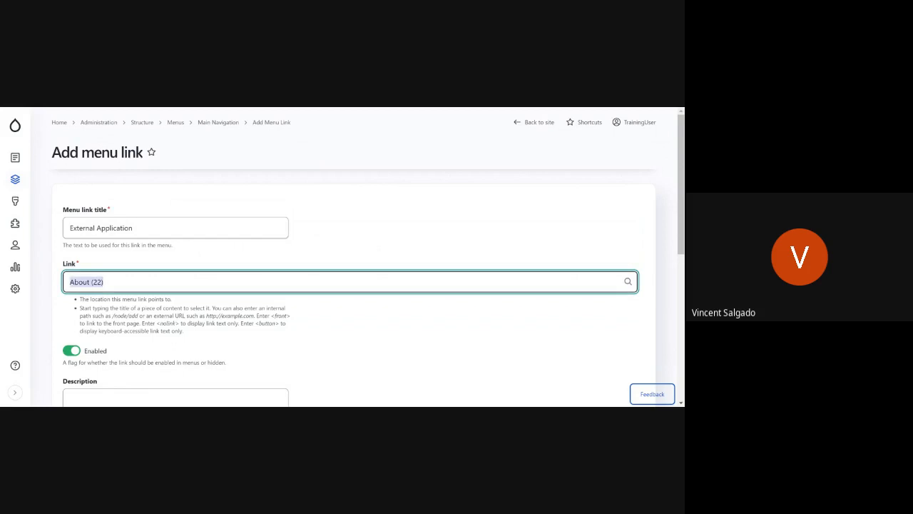
key("BackSpace")
type("https:")
key("BackSpace")
key("BackSpace")
key("BackSpace")
key("BackSpace")
key("BackSpace")
key("BackSpace")
type("https")
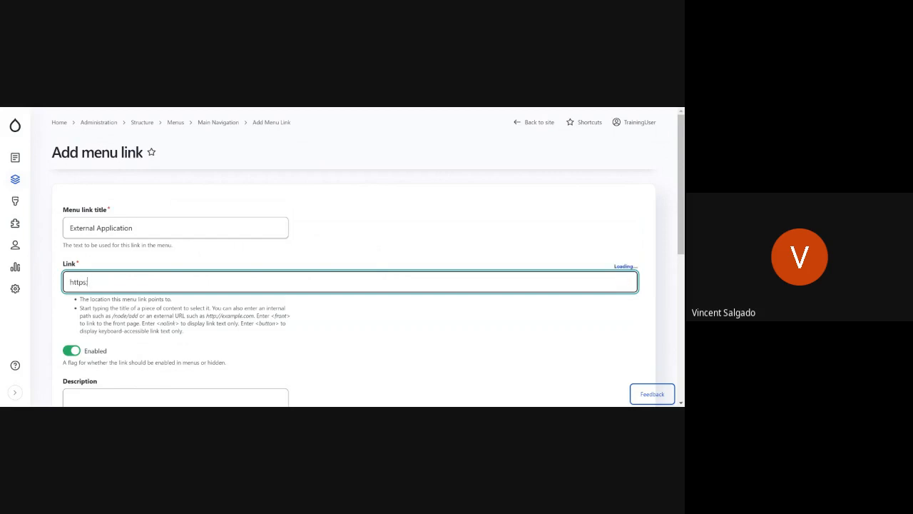
type("://www.google.com")
key("BackSpace")
Step: Set About as the parent link for External Application and save the menu link
scroll(350, 286, "down", 3)
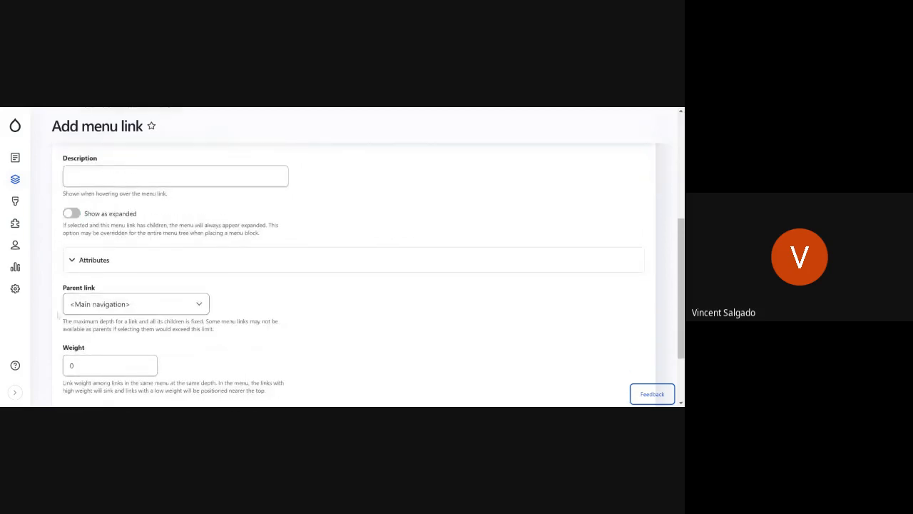
left_click(116, 309)
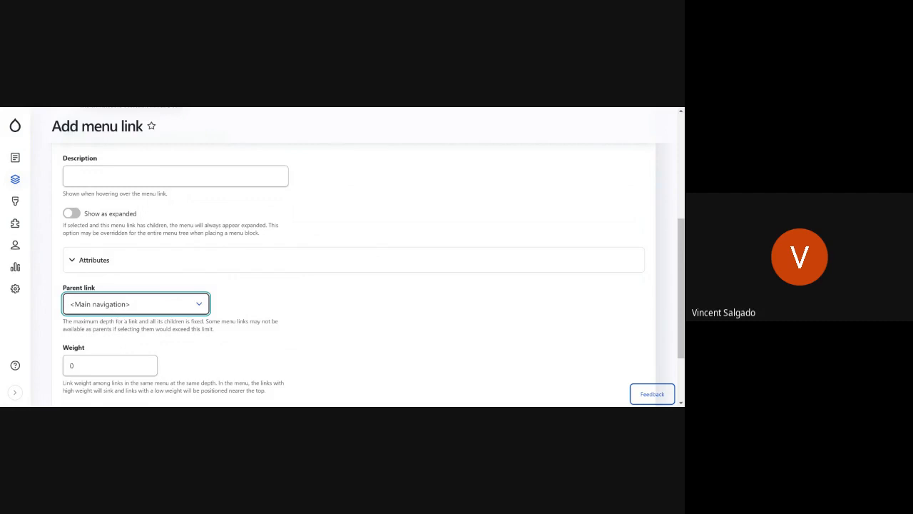
left_click(244, 309)
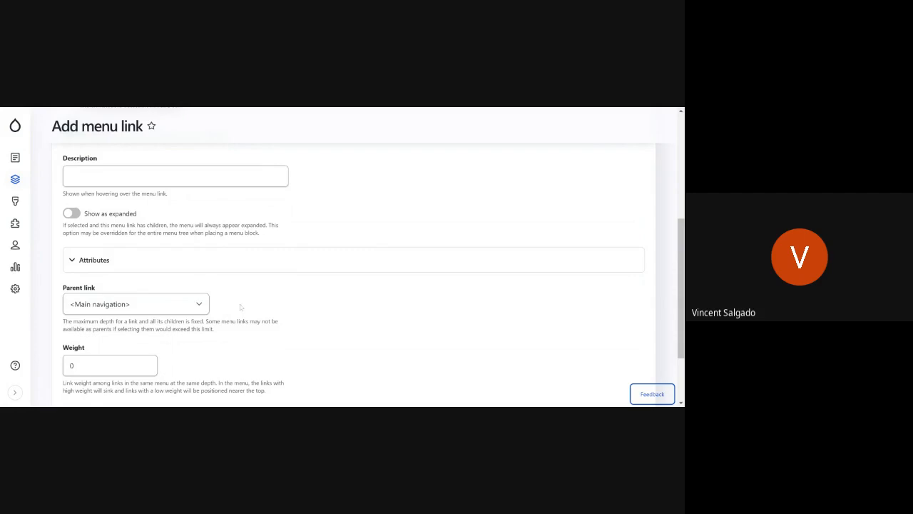
left_click(187, 300)
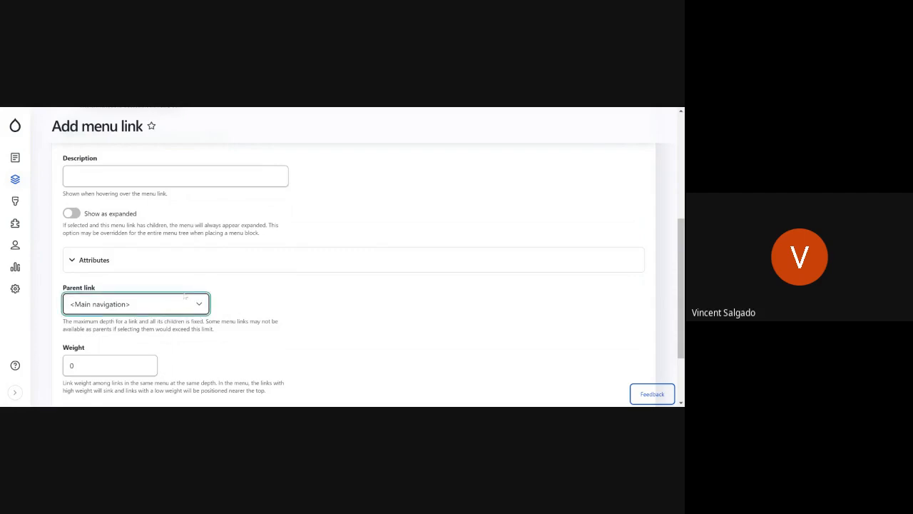
left_click(193, 248)
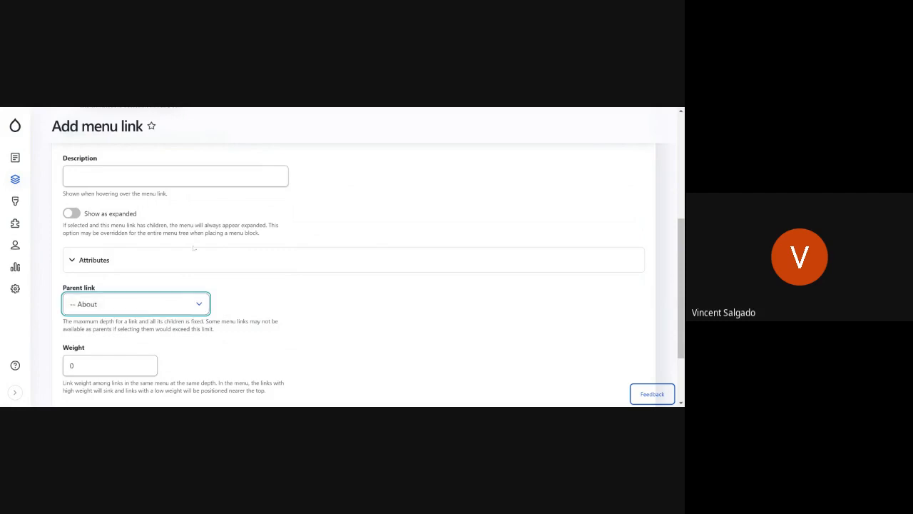
scroll(262, 307, "down", 3)
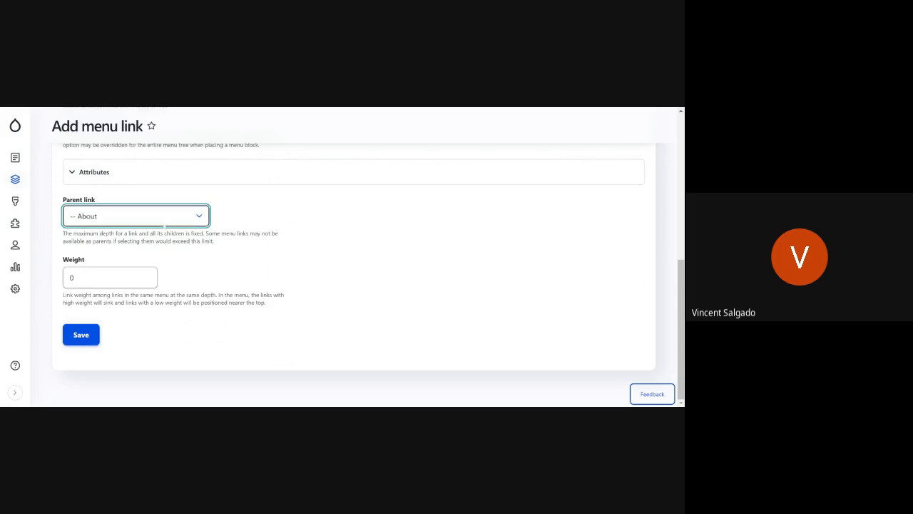
left_click(91, 335)
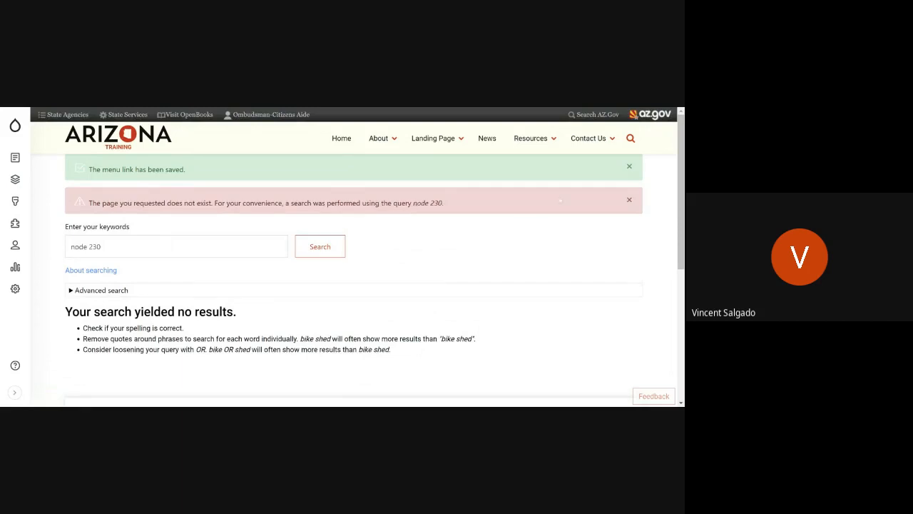
Step: Dismiss the page-not-found message and test the External Application link under About in the site navigation
left_click(629, 199)
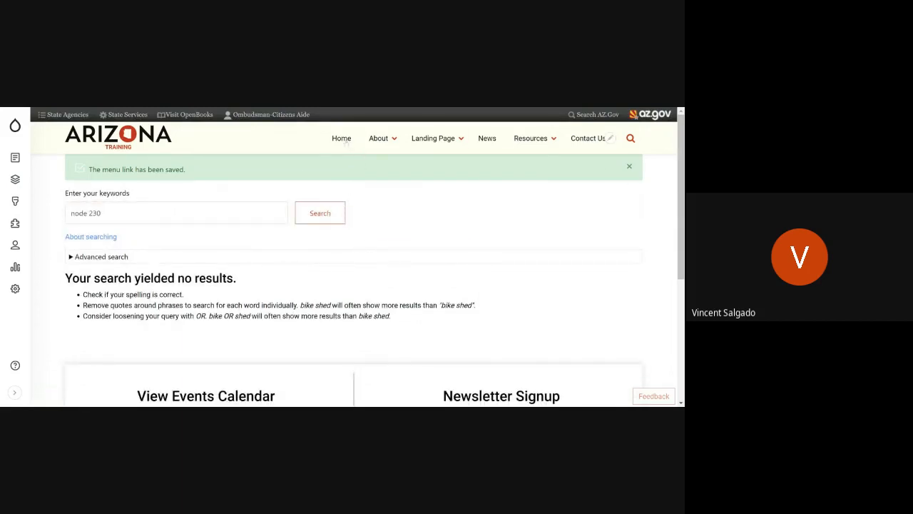
left_click(379, 138)
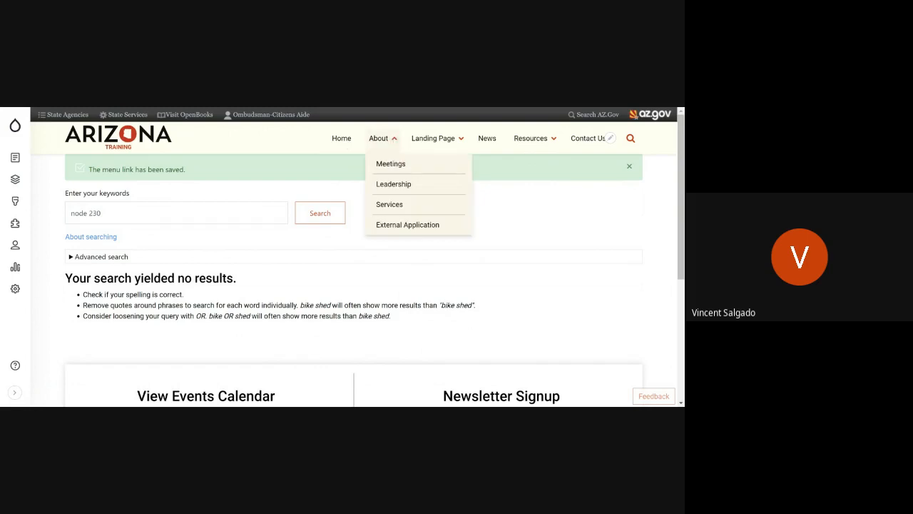
left_click(411, 225)
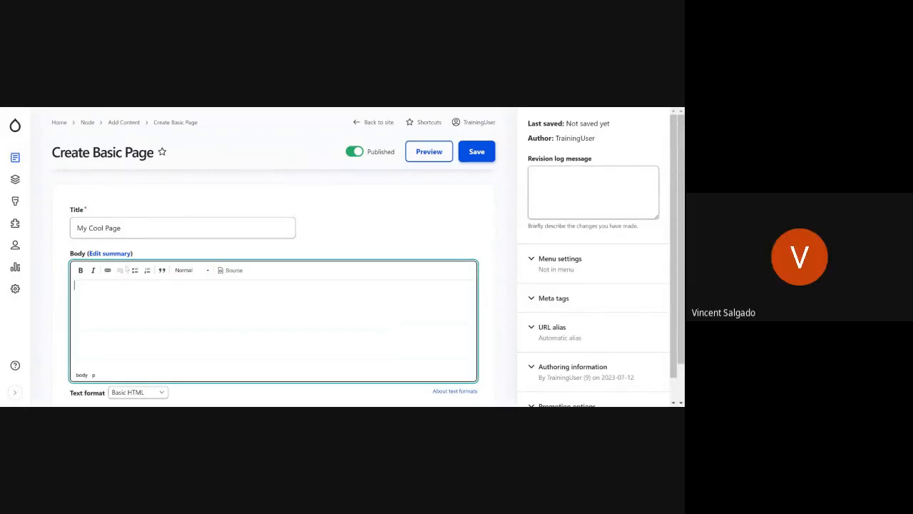
mouse_move(15, 157)
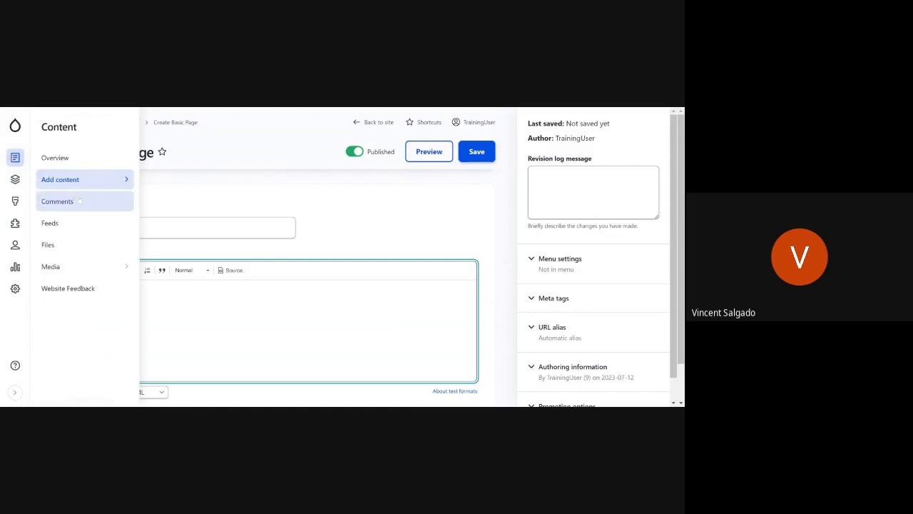
mouse_move(82, 185)
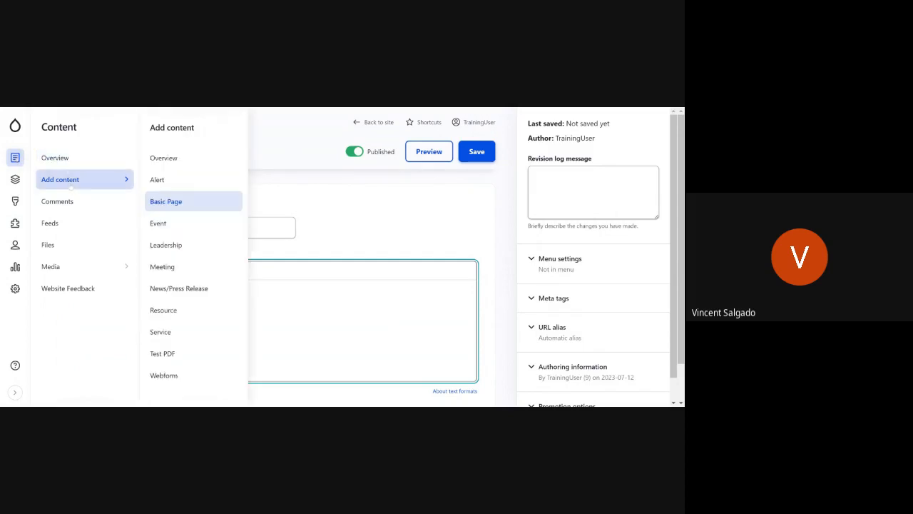
left_click(198, 207)
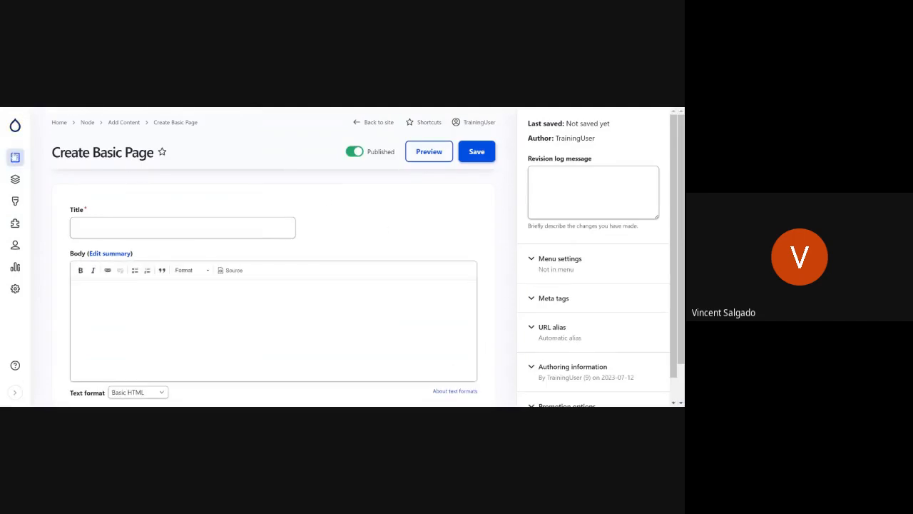
Step: Start a new Basic Page from the content overview and title it My Cool Page
left_click(57, 157)
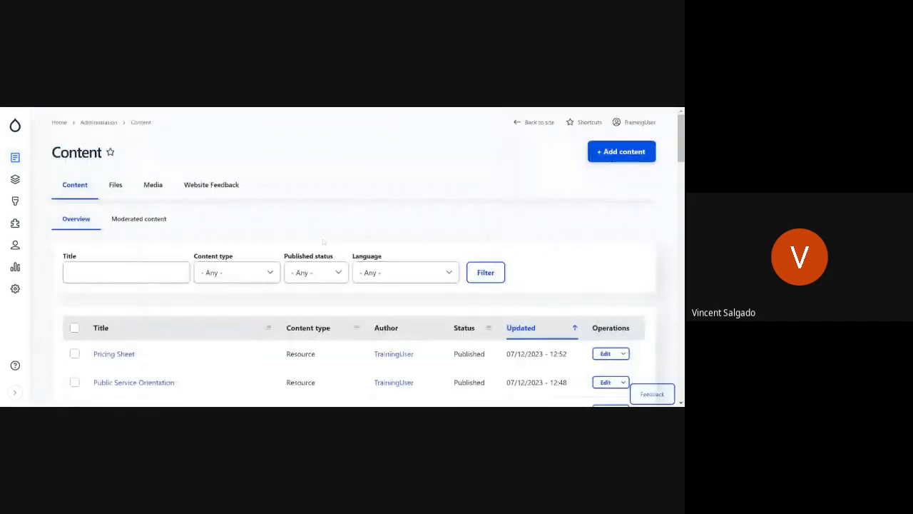
left_click(637, 153)
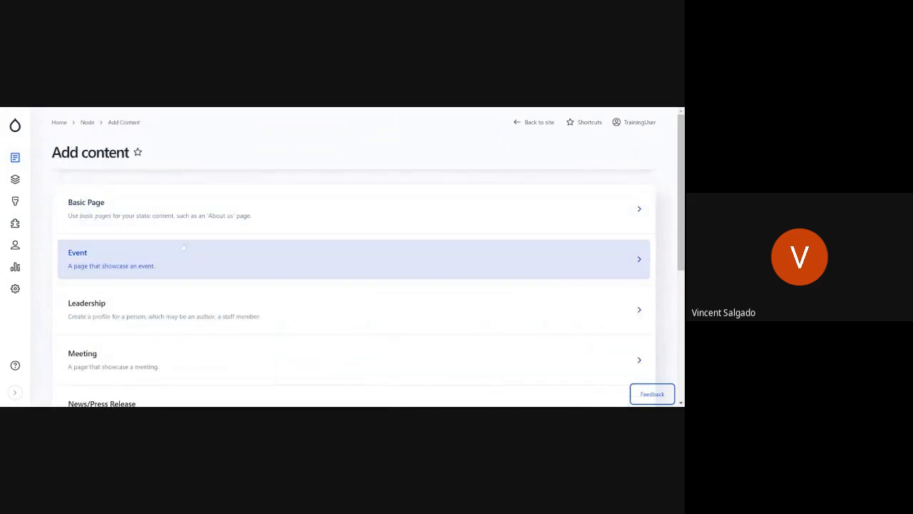
left_click(145, 214)
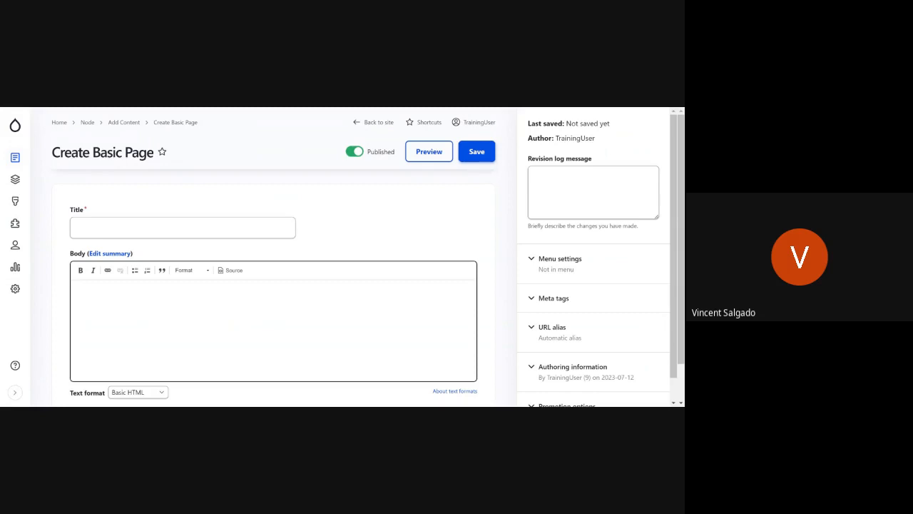
left_click(278, 228)
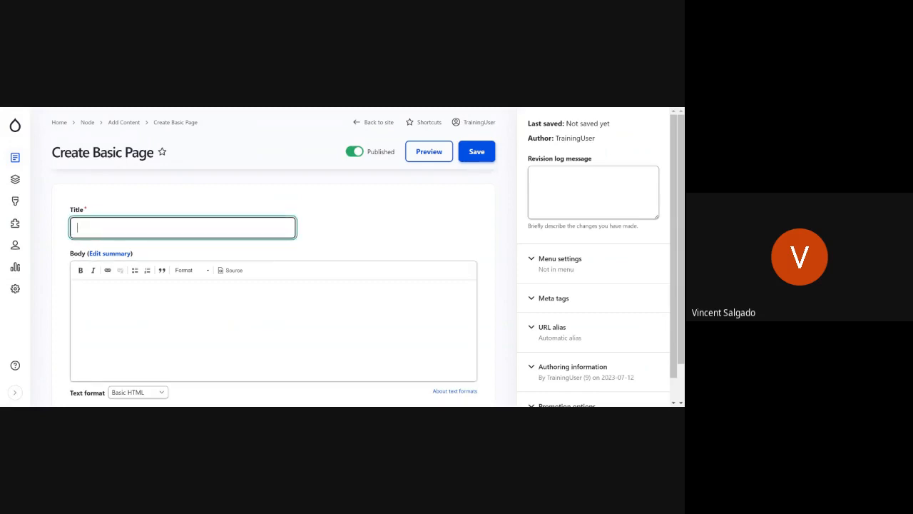
type("My Cool page")
key("BackSpace")
key("BackSpace")
key("BackSpace")
key("BackSpace")
key("BackSpace")
type("Page")
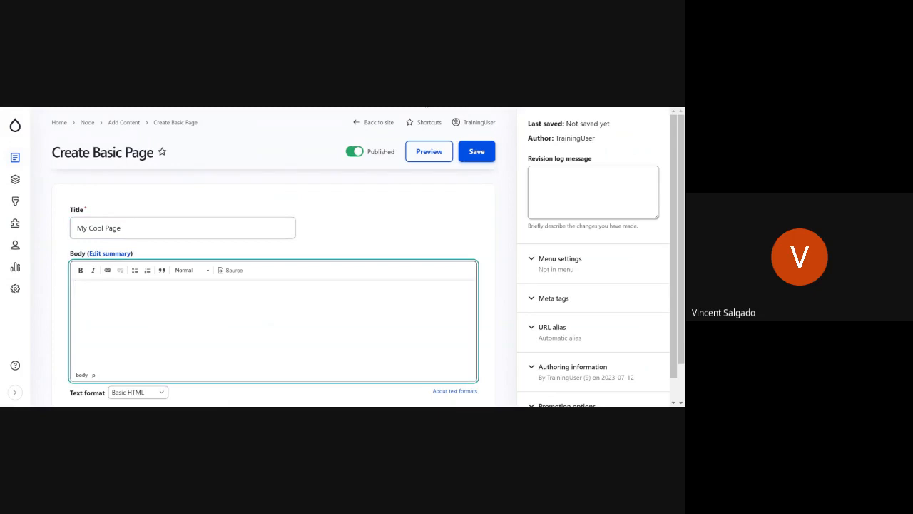
Step: Paste the copied placeholder paragraphs from the other window into the page body
key("alt+Tab")
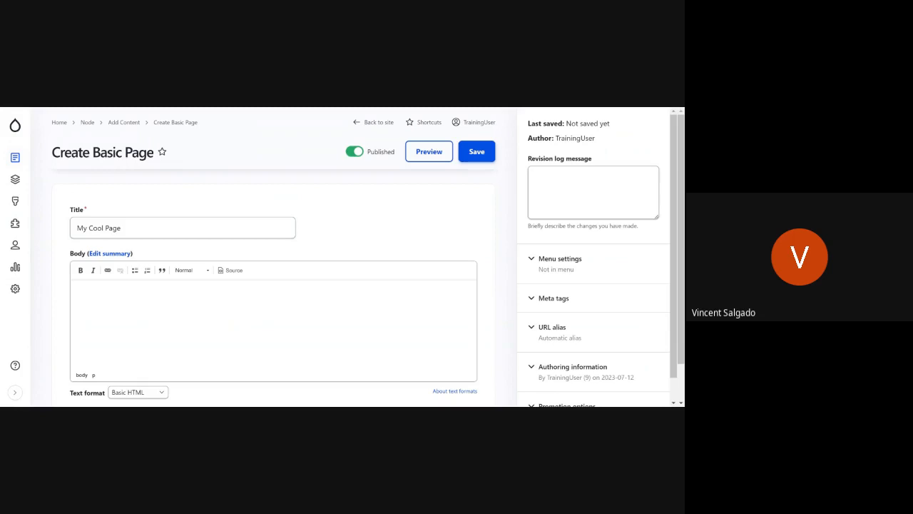
key("alt+Tab")
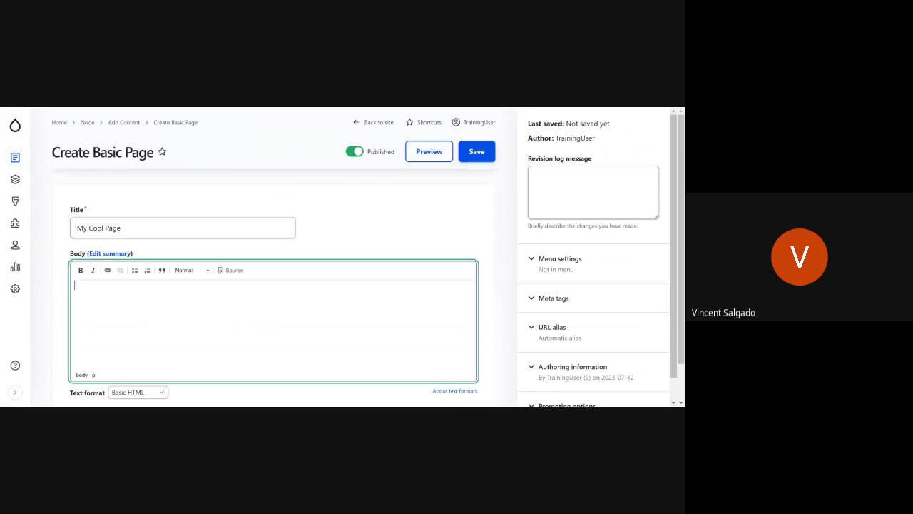
type("Cupcake marzipan chocolate cake candy canes jujubes carrot cake. Tootsie roll gingerbread dessert cake dessert sweet roll muffin dragée. Gummies liquorice muffin sweet marshmallow jelly danish. Tootsie roll pie pie dragée bear claw topping gummi bears.  Sweet macaroon jelly icing carrot cake sweet roll. Chocolate bar jujubes candy canes chupa chups carrot cake. Wafer gummi bears pastry bear claw cake jelly lollipop pudding macaroon. Pastry jelly beans jelly pastry cake marshmallow cookie topping.  Macaroon powder oat cake ice cream danish apple pie sweet roll. Candy halvah caramels shortbread chocolate bar cheesecake danish caramels. Gingerbread tart jelly topping pastry muffin apple pie.")
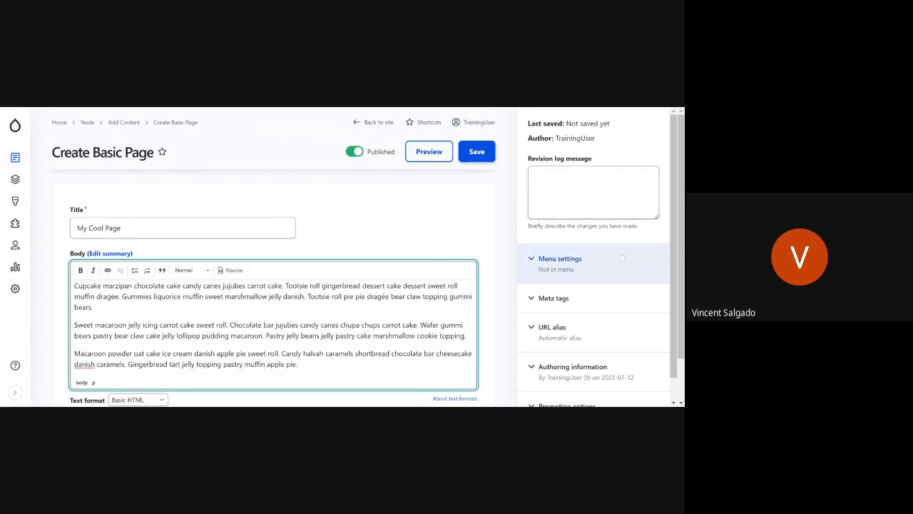
Step: Provide a menu link for My Cool Page with Resources as its parent, and save the page
left_click(572, 269)
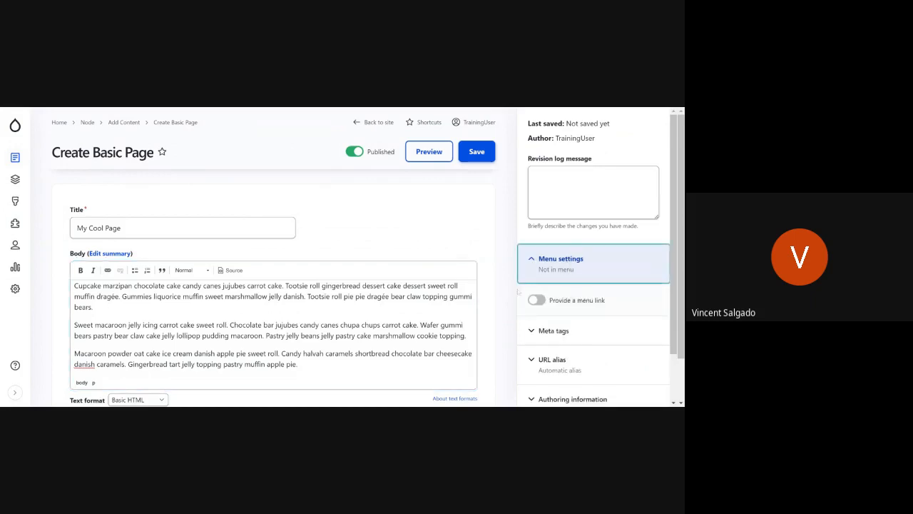
left_click(537, 300)
scroll(605, 301, "down", 2)
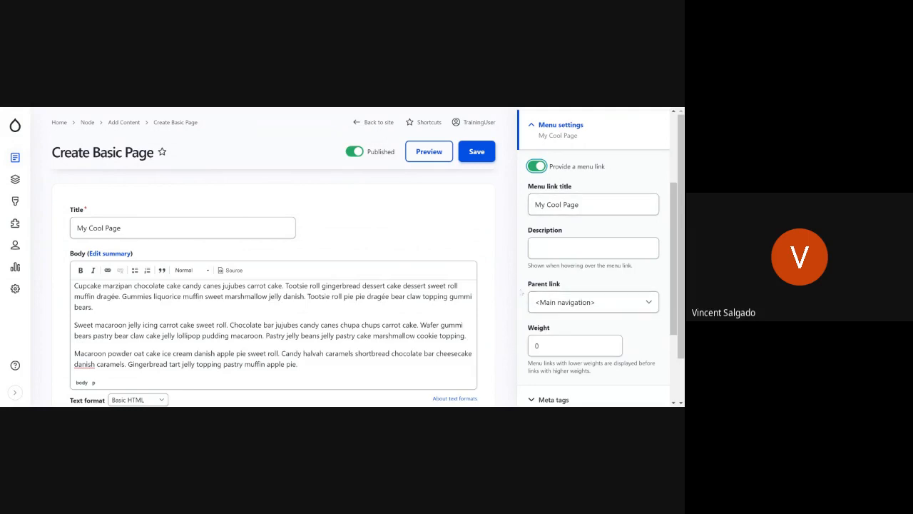
left_click(568, 307)
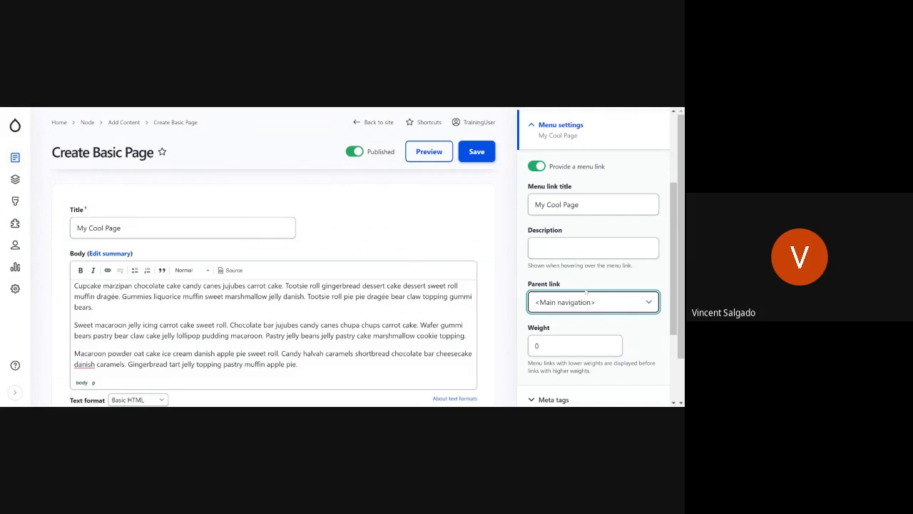
left_click(587, 253)
scroll(628, 307, "down", 2)
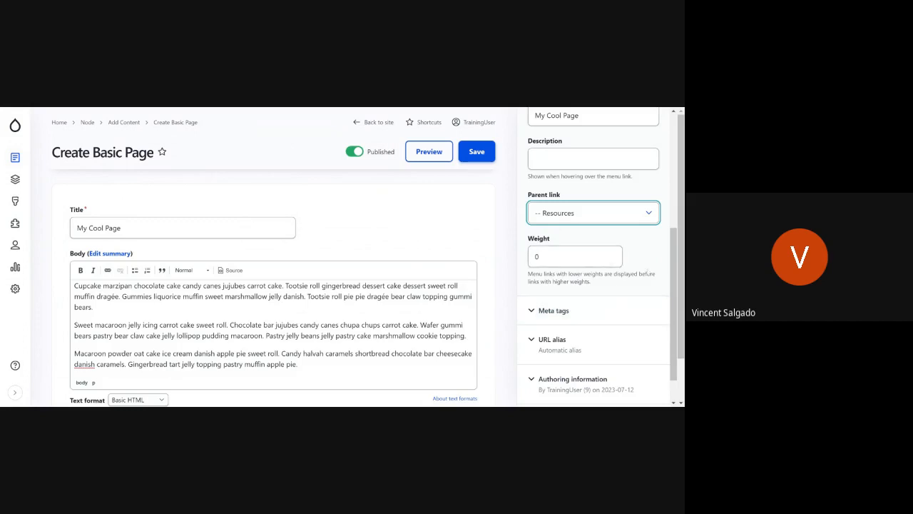
scroll(574, 257, "down", 1)
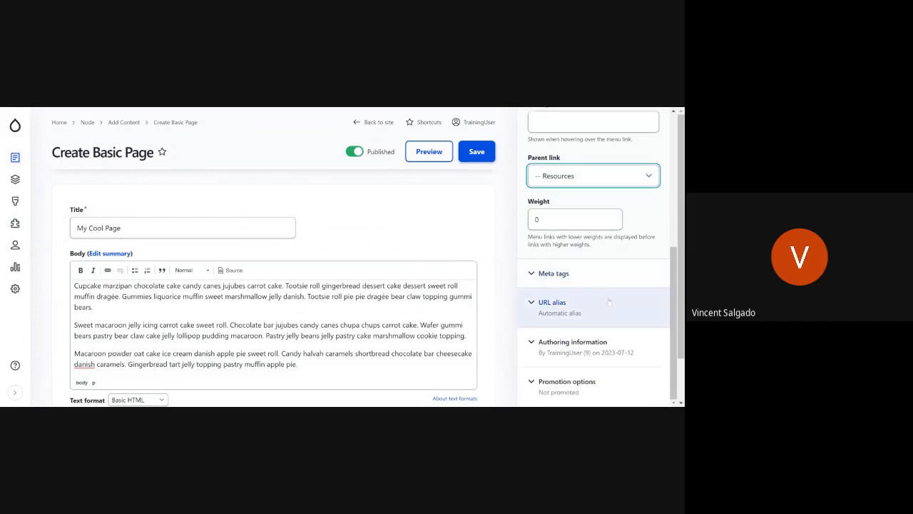
scroll(574, 310, "down", 1)
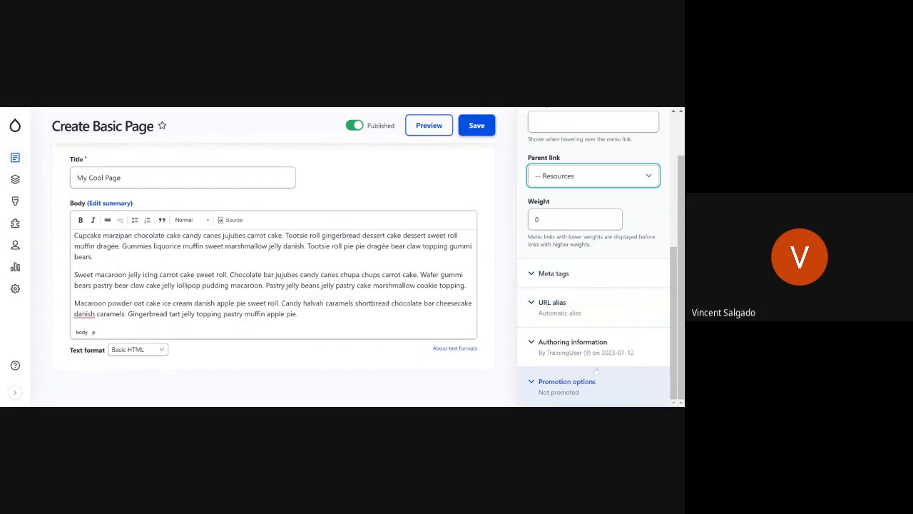
scroll(596, 371, "up", 5)
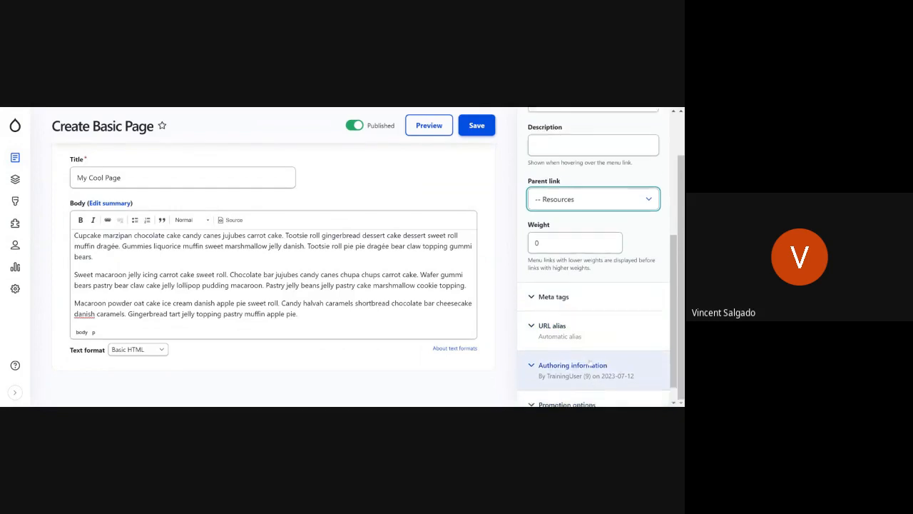
left_click(473, 125)
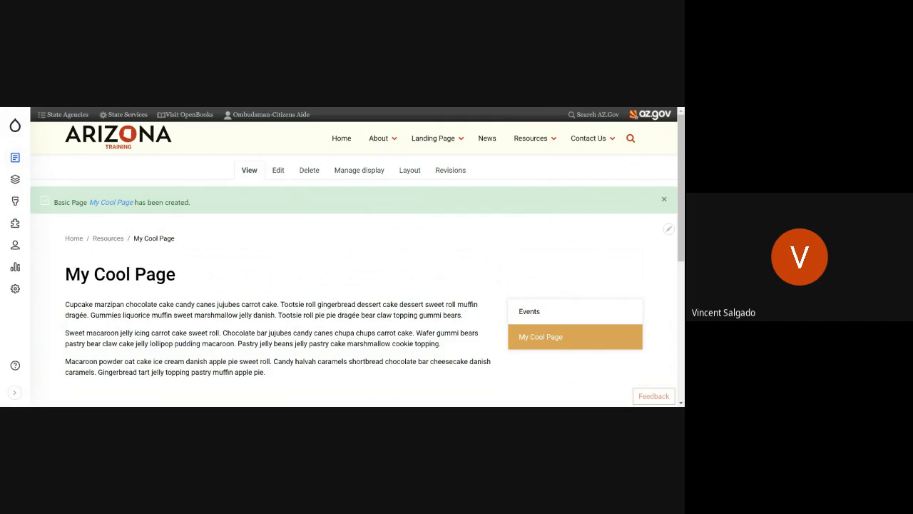
Step: Check My Cool Page through its link under Resources in the site navigation, and view the Resources page
left_click(532, 140)
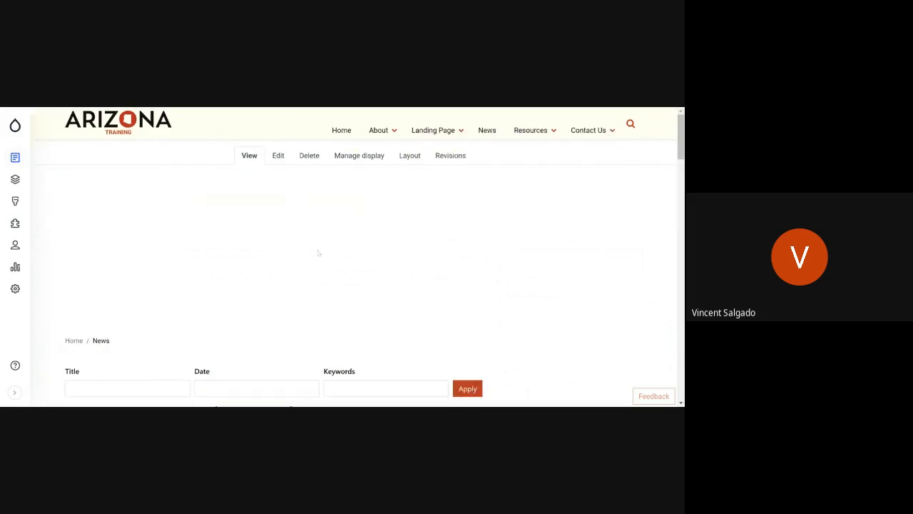
mouse_move(540, 139)
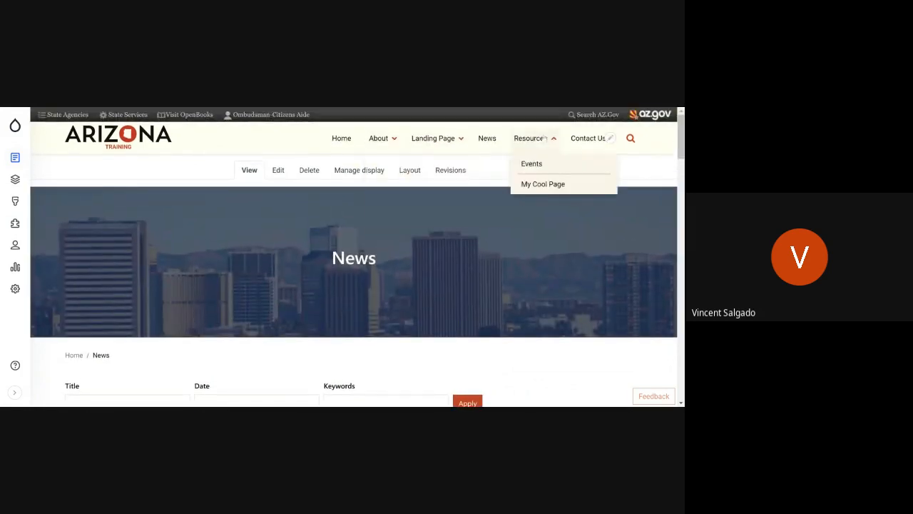
left_click(545, 187)
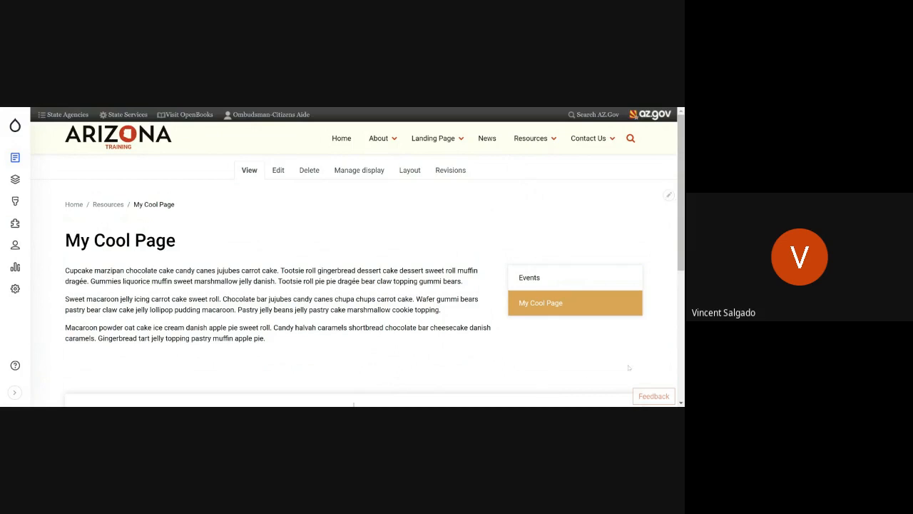
left_click(535, 140)
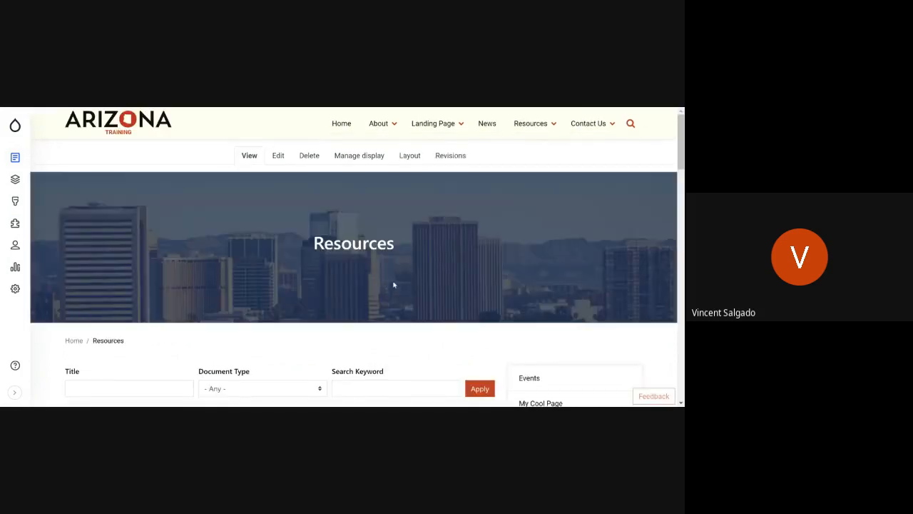
Step: Look over the Resources page listing and open My Cool Page from the page's side navigation
scroll(394, 284, "down", 4)
scroll(394, 285, "up", 4)
scroll(393, 284, "down", 3)
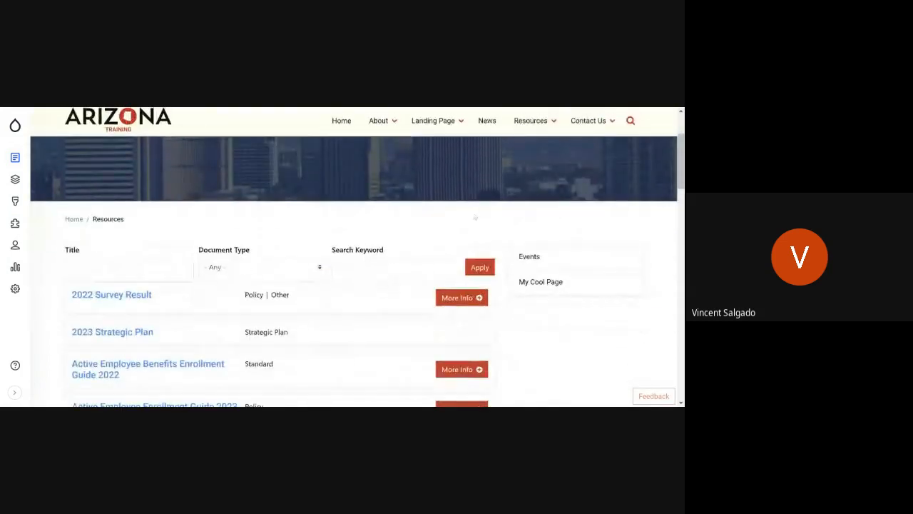
left_click(573, 284)
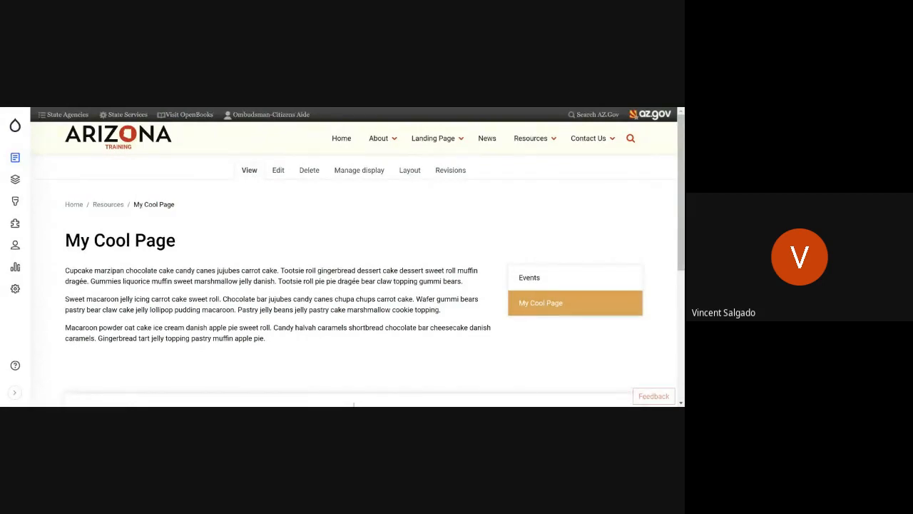
Step: Change the parent link of My Cool Page to News, save the page, and check it under News in the site navigation
left_click(279, 170)
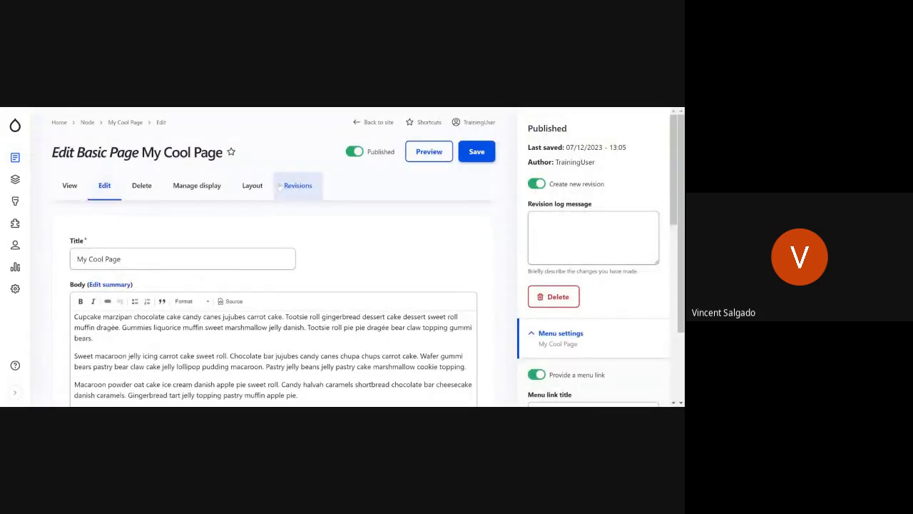
scroll(357, 328, "down", 2)
scroll(568, 356, "down", 2)
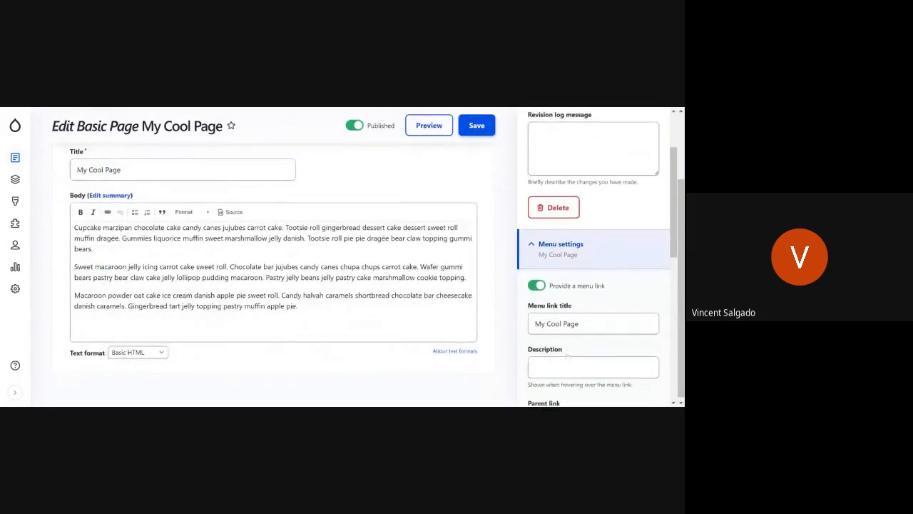
scroll(568, 355, "down", 1)
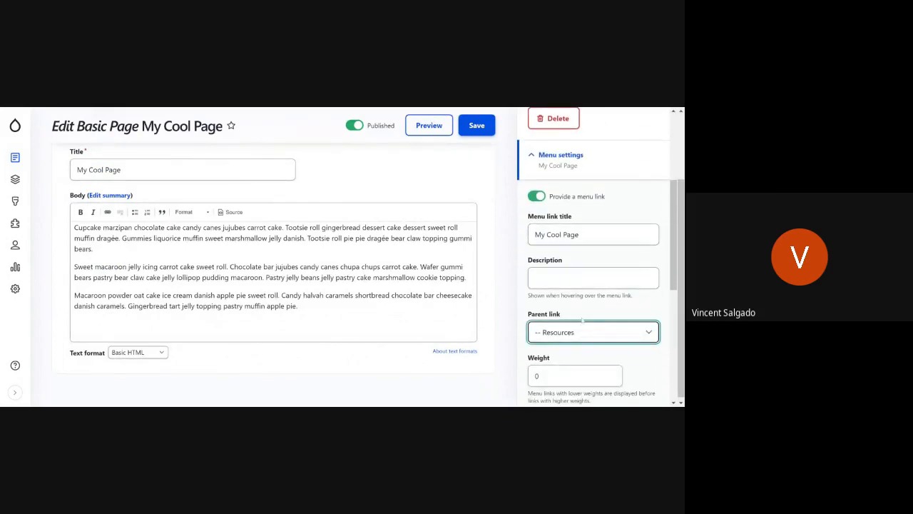
left_click(581, 281)
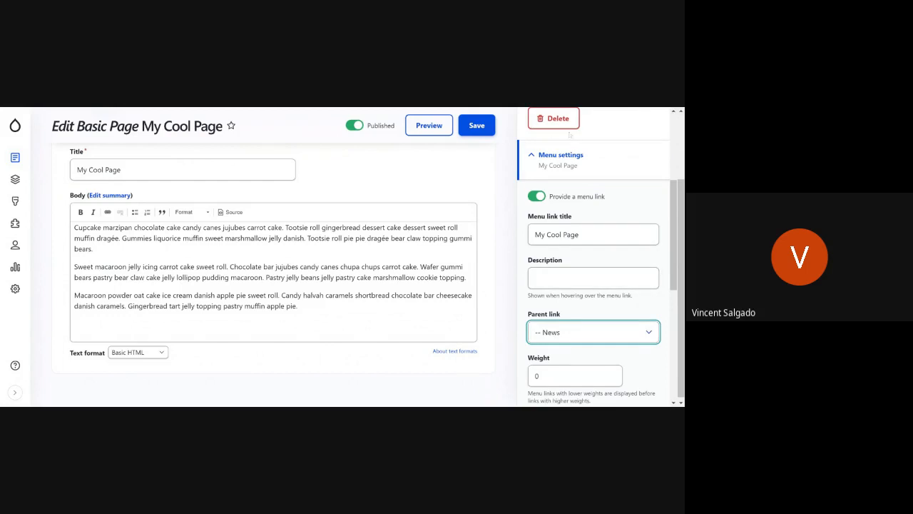
left_click(477, 125)
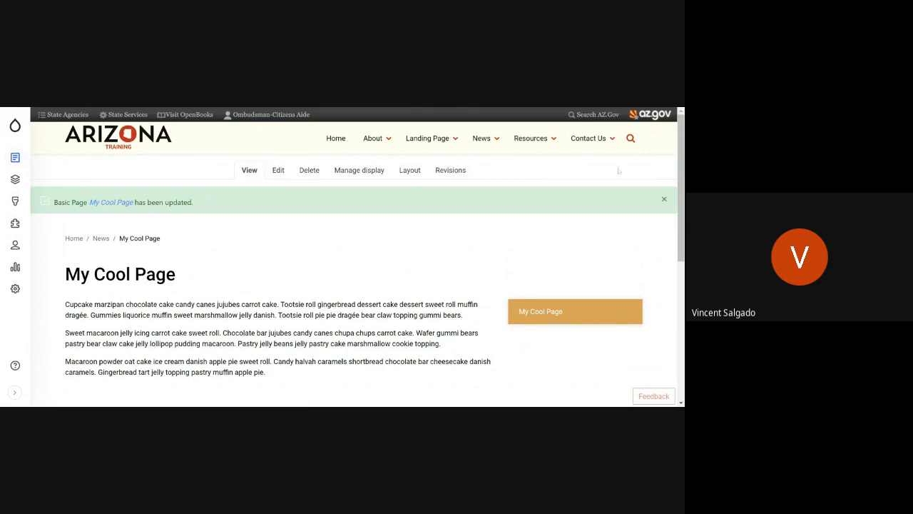
left_click(481, 138)
Step: Edit My Cool Page so its parent link places it at the top level of the main navigation, and save
mouse_move(493, 147)
left_click(277, 170)
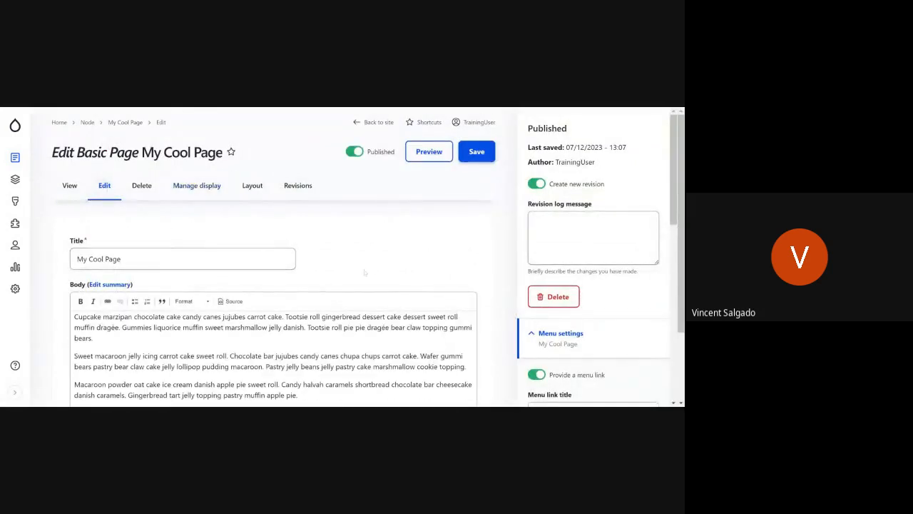
scroll(417, 256, "down", 1)
scroll(408, 261, "up", 1)
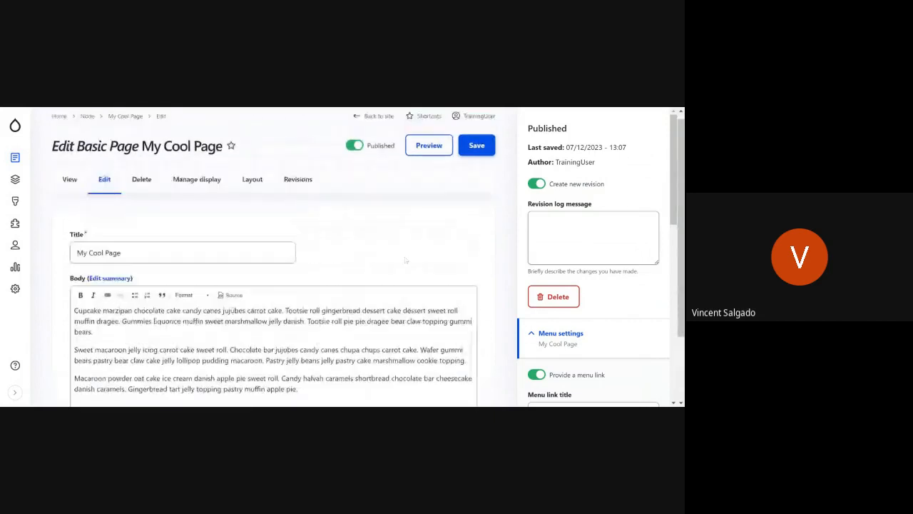
scroll(570, 336, "down", 2)
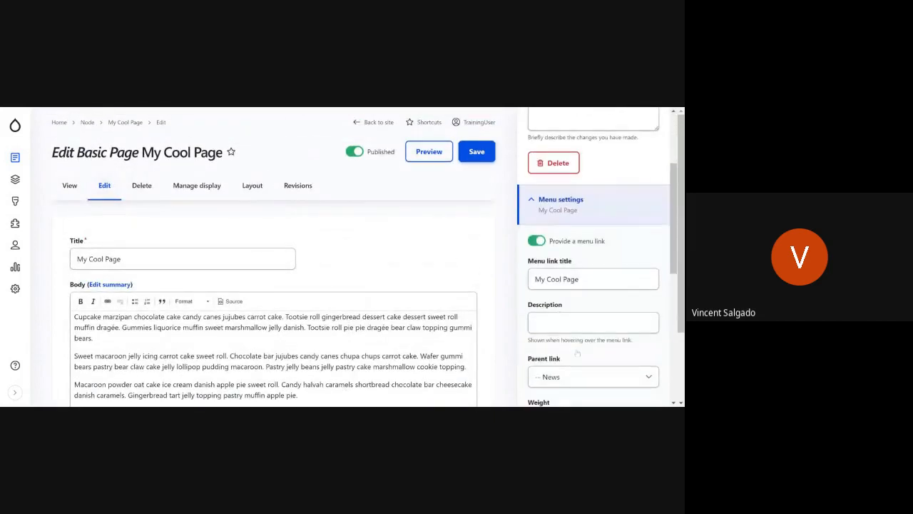
left_click(562, 333)
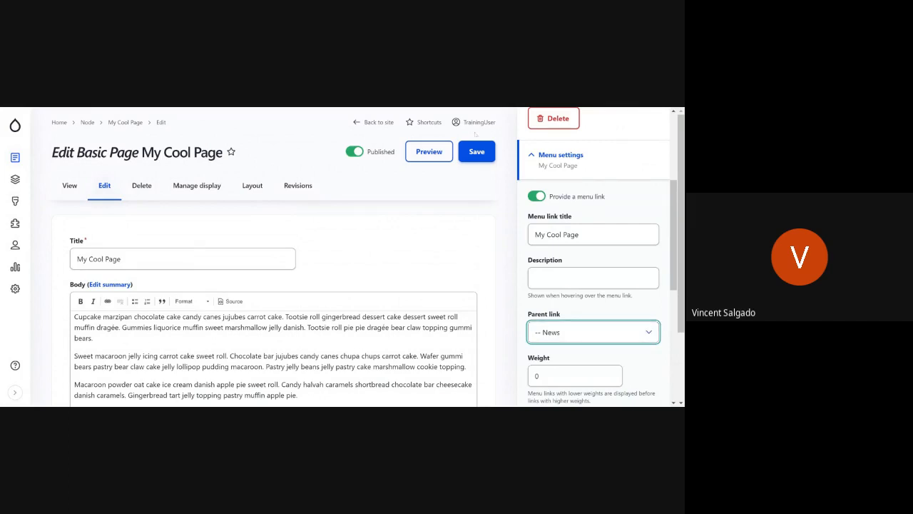
left_click(544, 152)
left_click(468, 159)
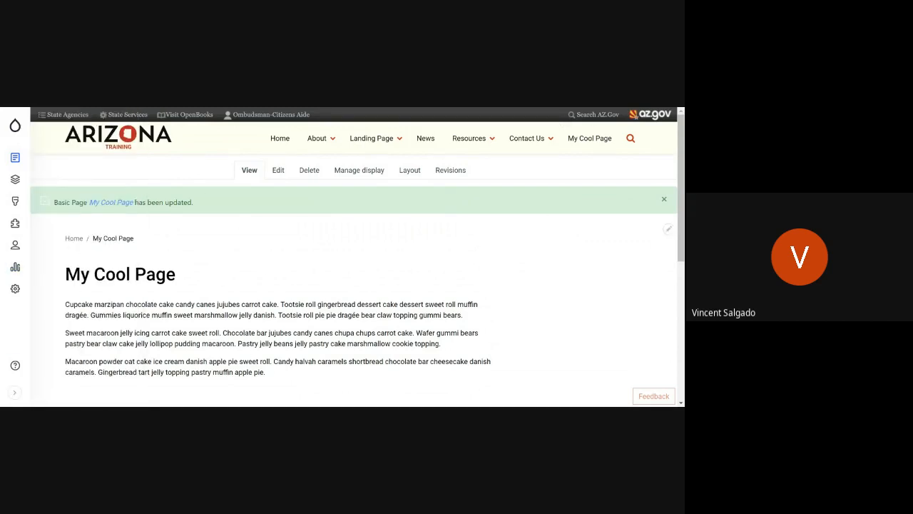
Step: Dismiss the update notice on My Cool Page and open the page's layout for editing
scroll(82, 247, "down", 10)
scroll(277, 110, "up", 12)
left_click(664, 199)
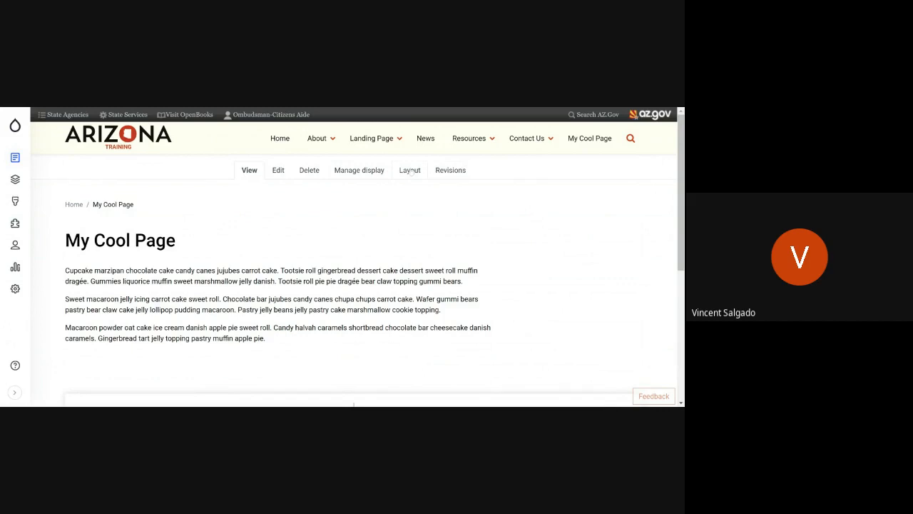
left_click(411, 171)
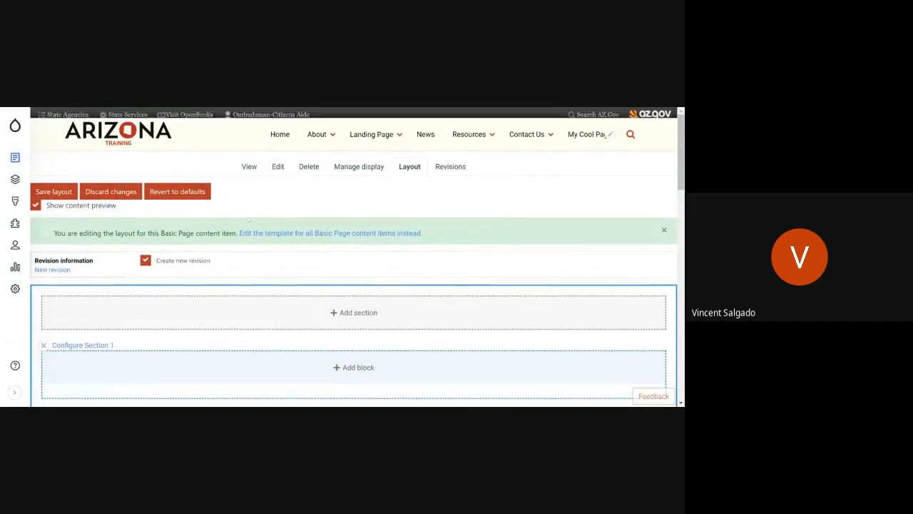
Step: Examine the layout of My Cool Page, including its three sections and the places where blocks and sections can be added
scroll(358, 277, "down", 10)
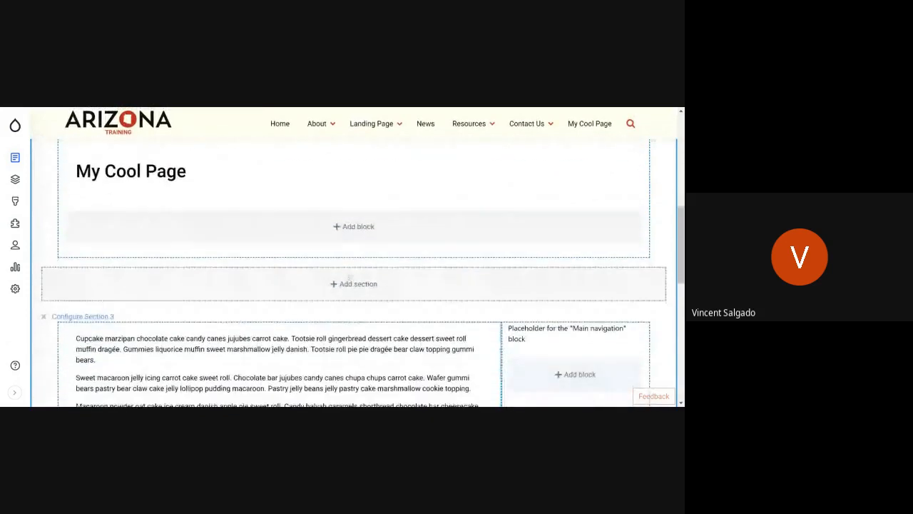
scroll(350, 277, "down", 3)
scroll(349, 278, "down", 2)
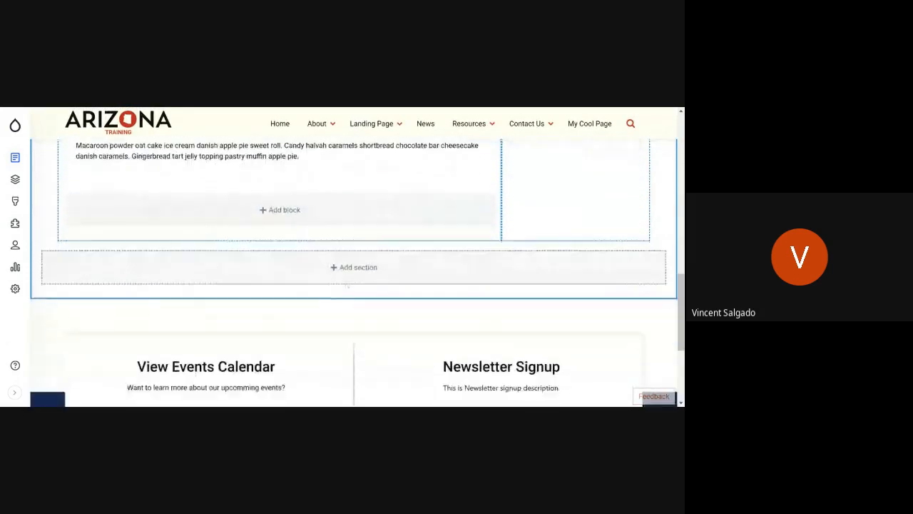
scroll(347, 286, "up", 2)
scroll(347, 287, "up", 6)
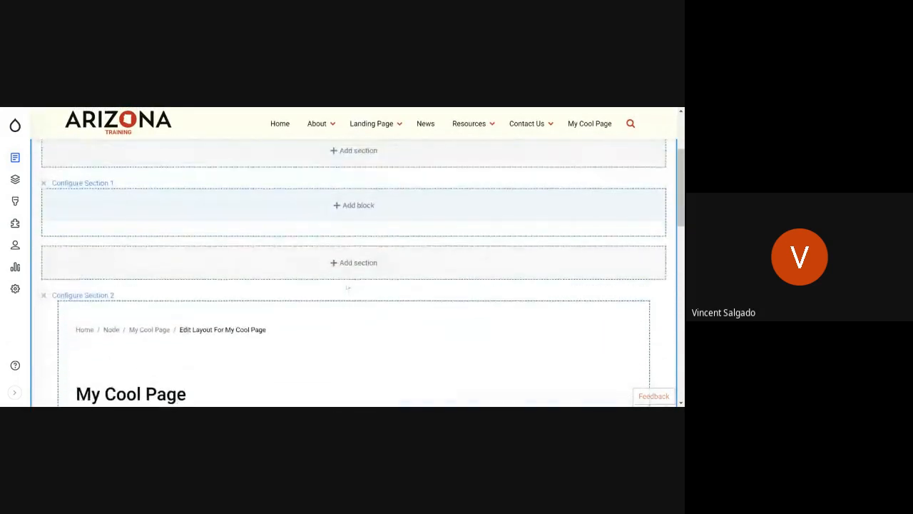
scroll(347, 286, "up", 1)
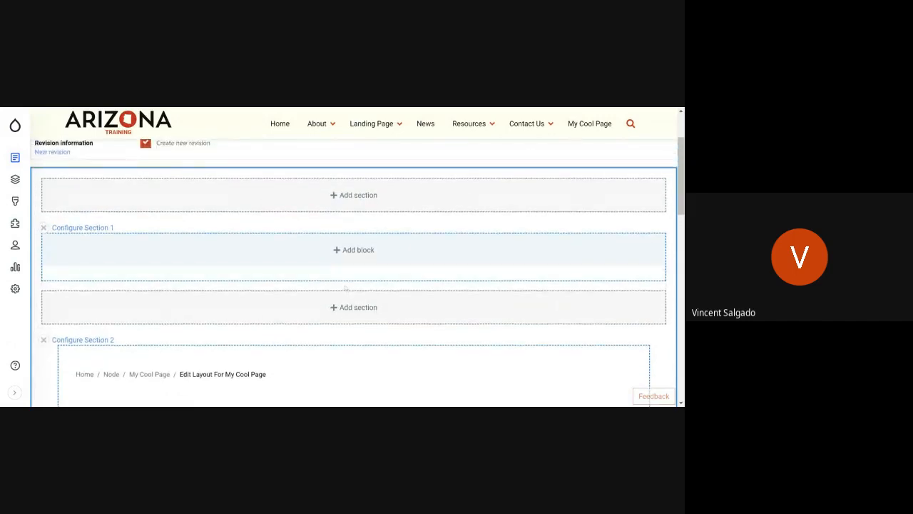
scroll(346, 287, "down", 1)
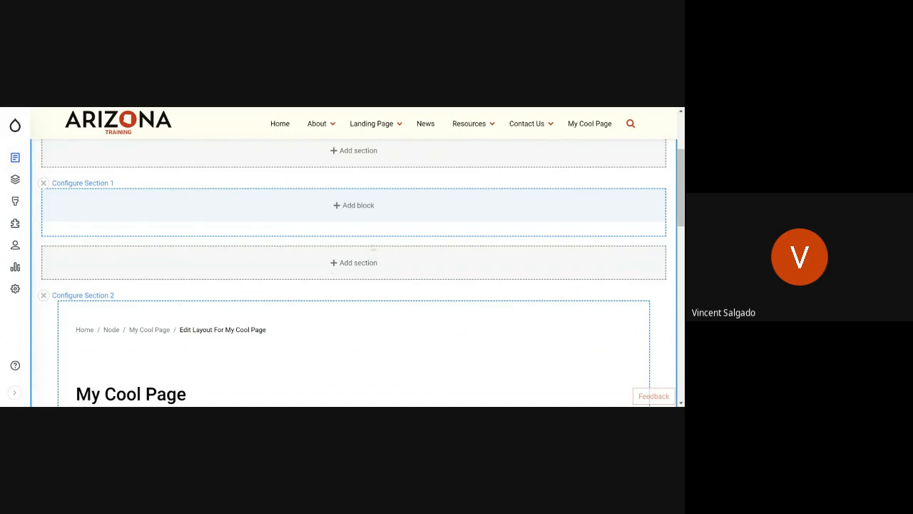
scroll(371, 249, "down", 2)
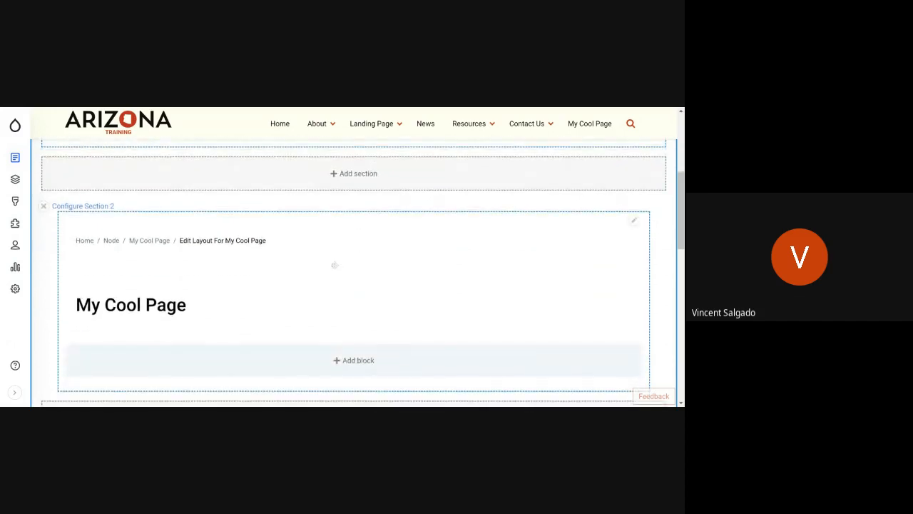
scroll(334, 265, "down", 3)
scroll(332, 267, "up", 4)
scroll(329, 274, "up", 2)
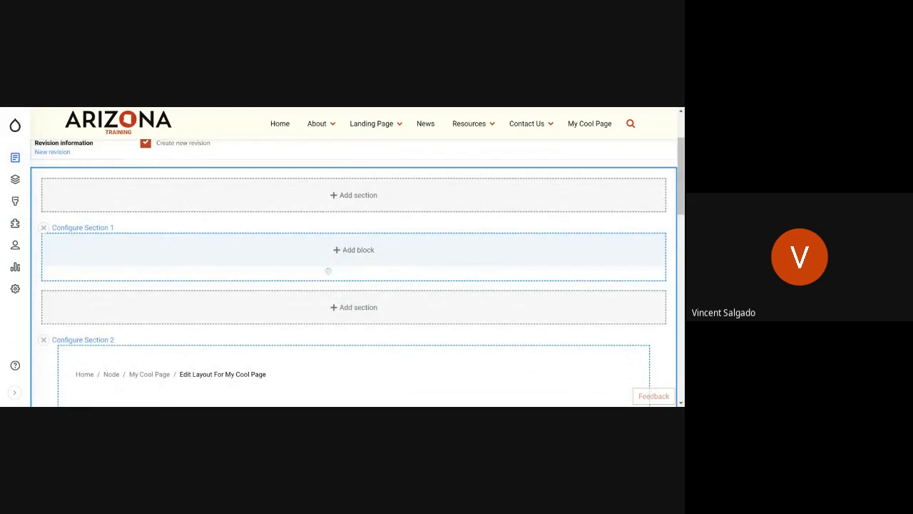
scroll(328, 271, "down", 8)
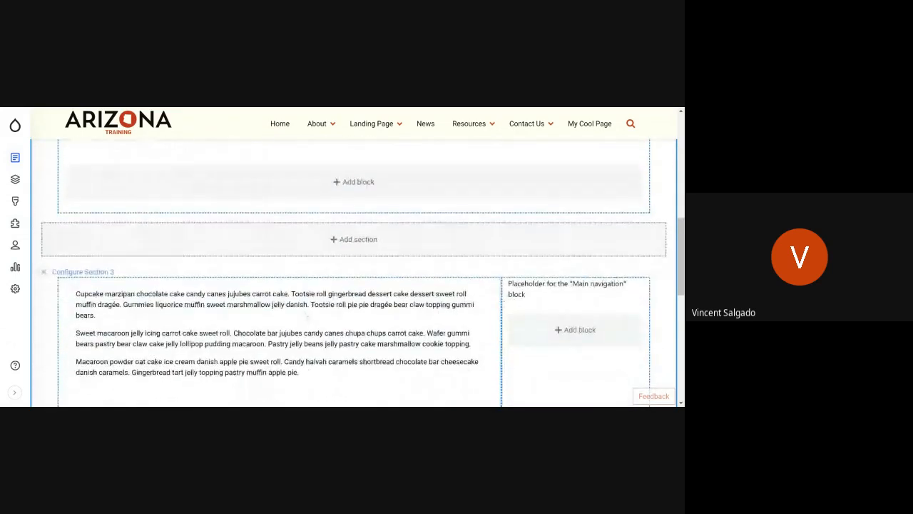
scroll(304, 314, "down", 5)
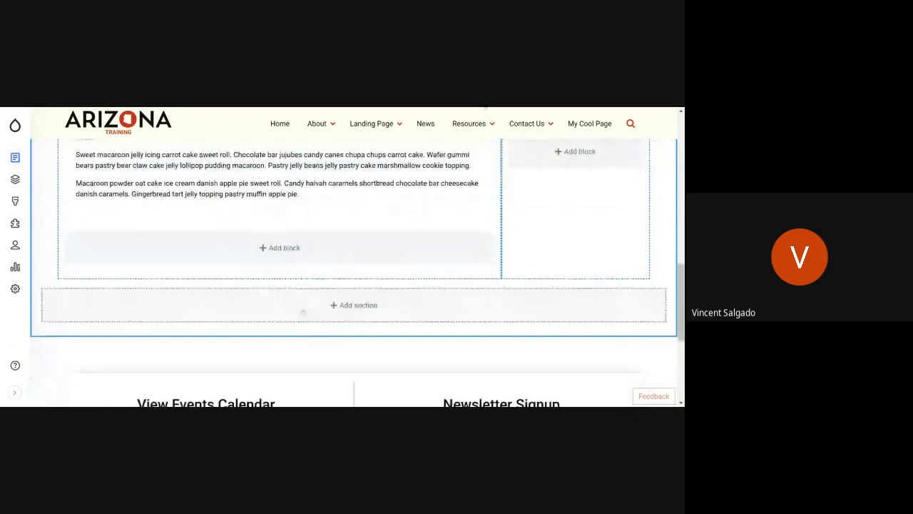
scroll(304, 312, "up", 10)
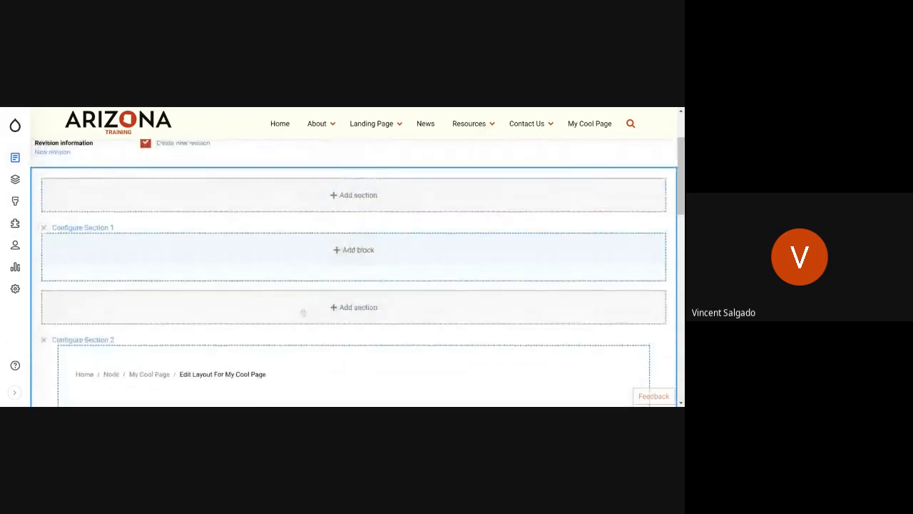
scroll(303, 313, "up", 2)
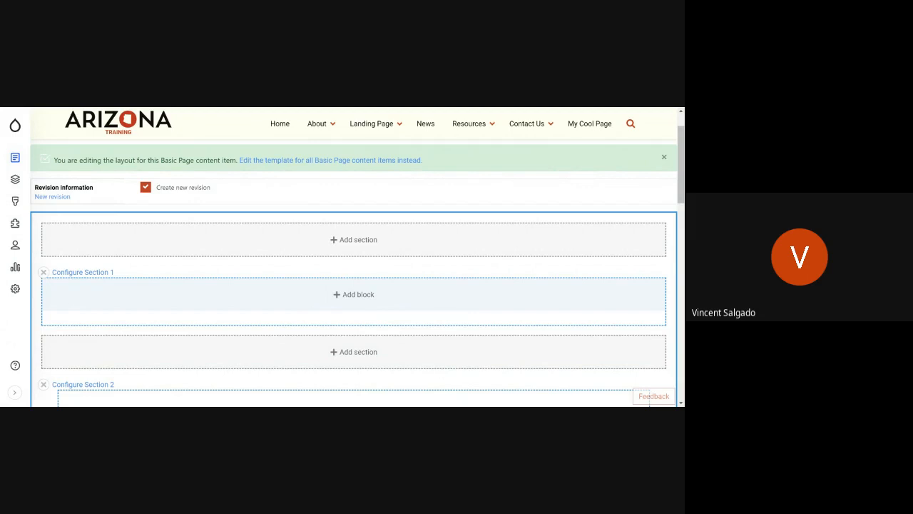
scroll(302, 328, "down", 1)
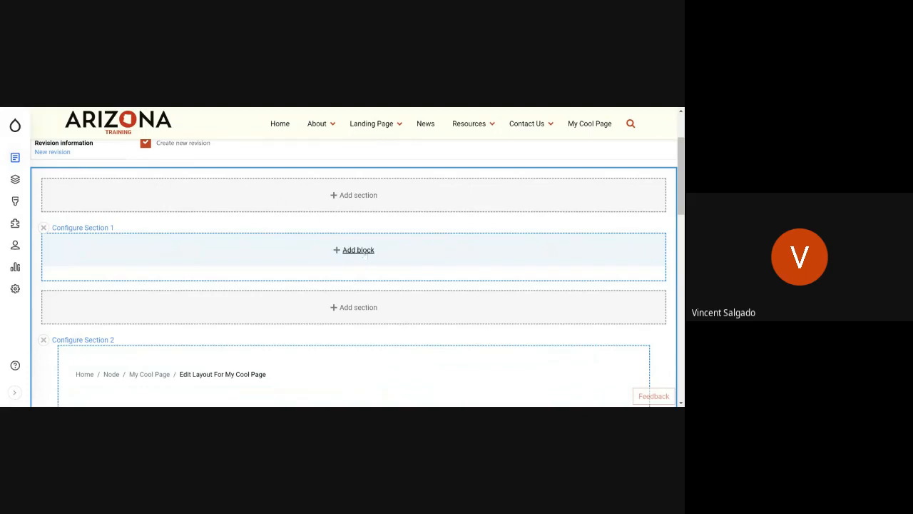
scroll(361, 264, "up", 1)
scroll(307, 293, "down", 3)
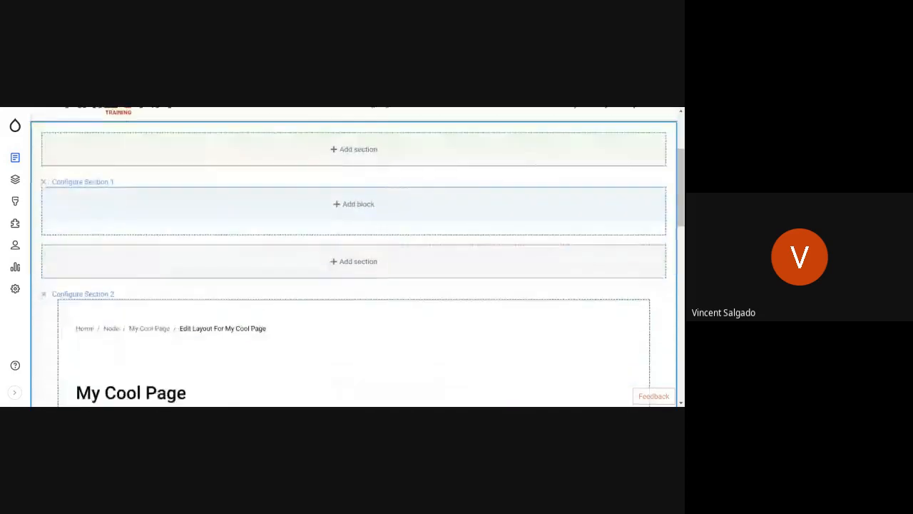
scroll(257, 325, "up", 4)
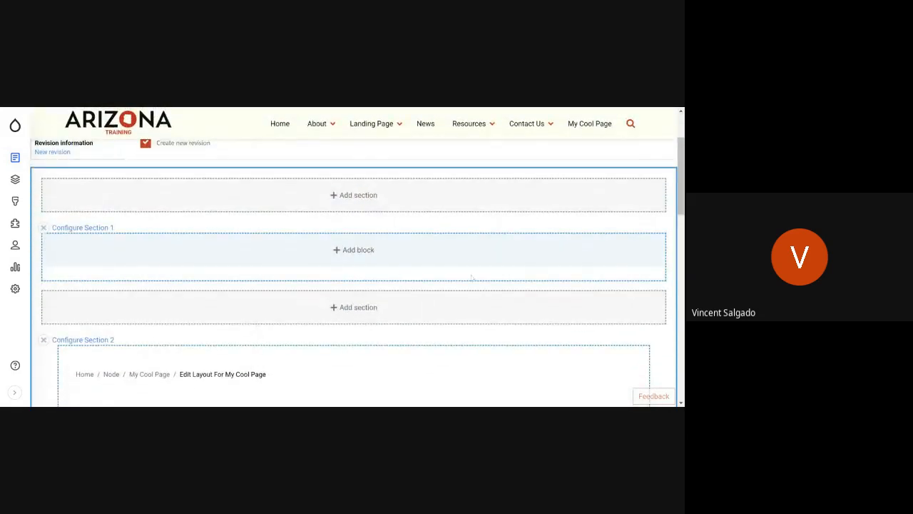
scroll(175, 282, "down", 3)
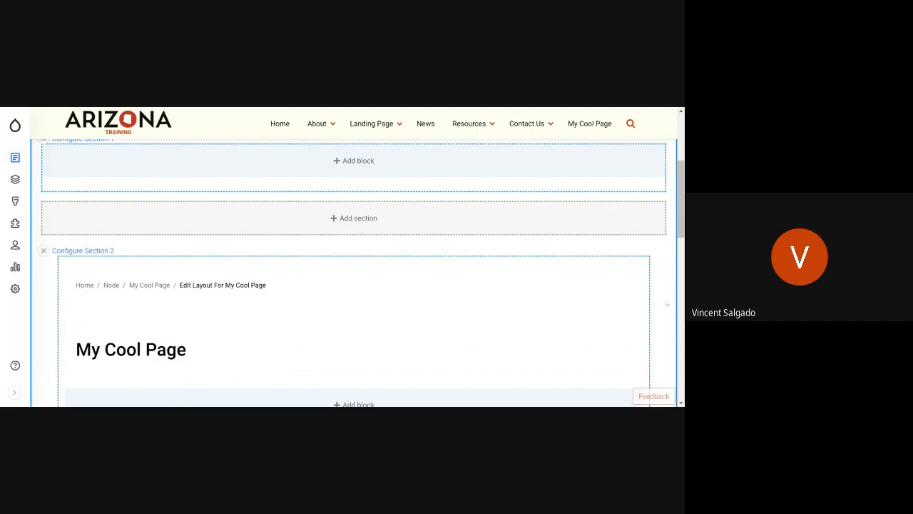
scroll(579, 324, "up", 2)
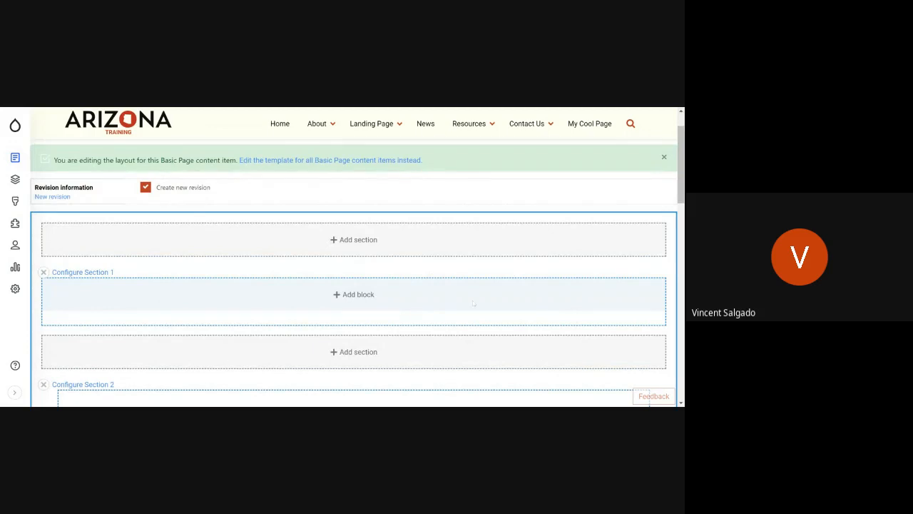
Step: Start a new custom block in Section 1, review the available block types, and choose Banner
left_click(371, 297)
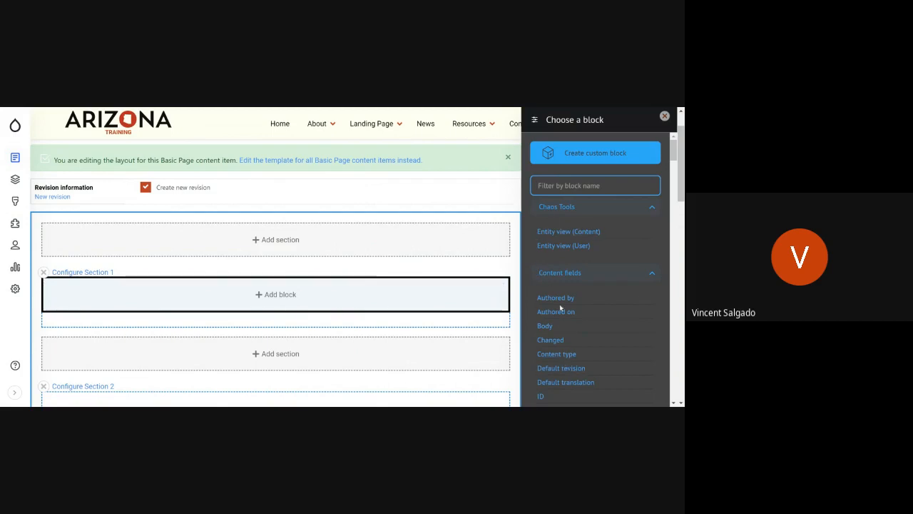
left_click(595, 154)
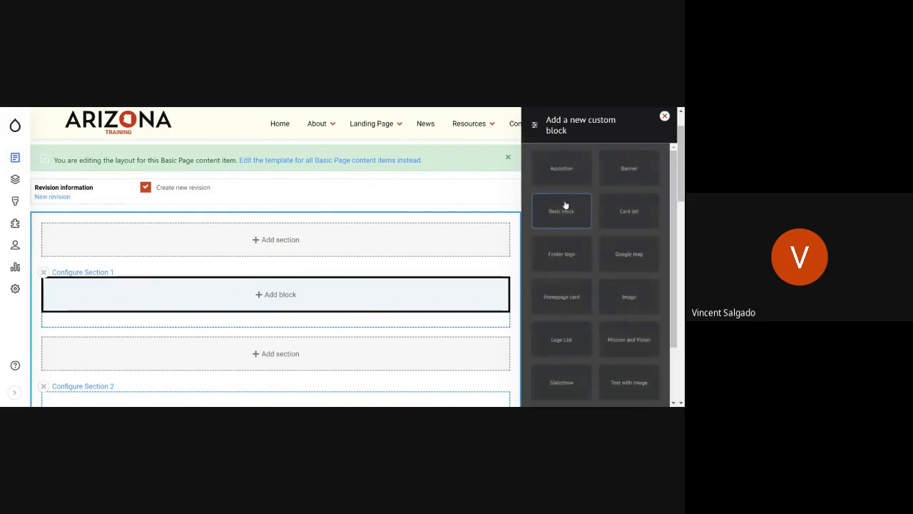
scroll(591, 272, "down", 1)
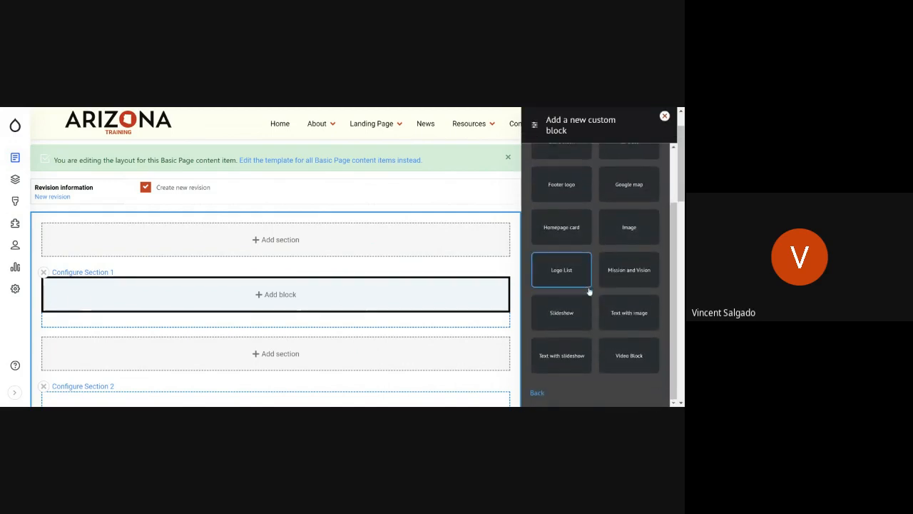
scroll(589, 296, "up", 1)
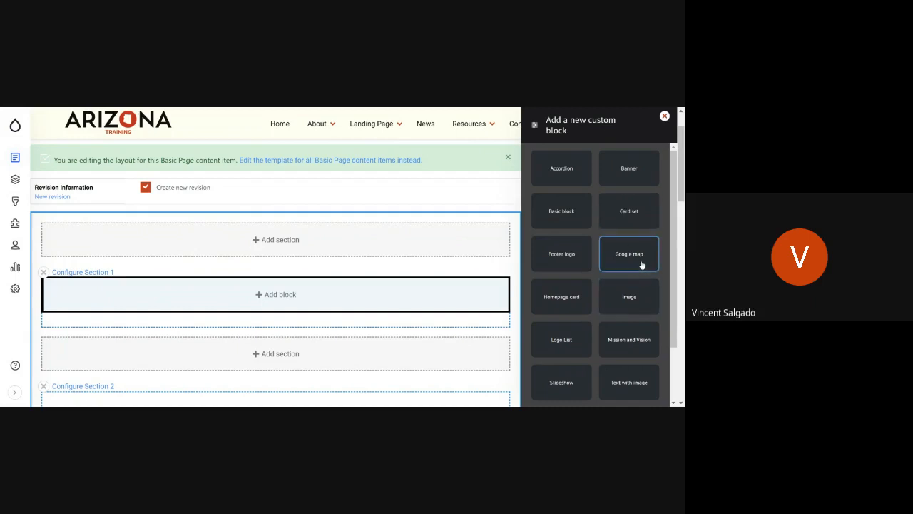
scroll(641, 264, "down", 2)
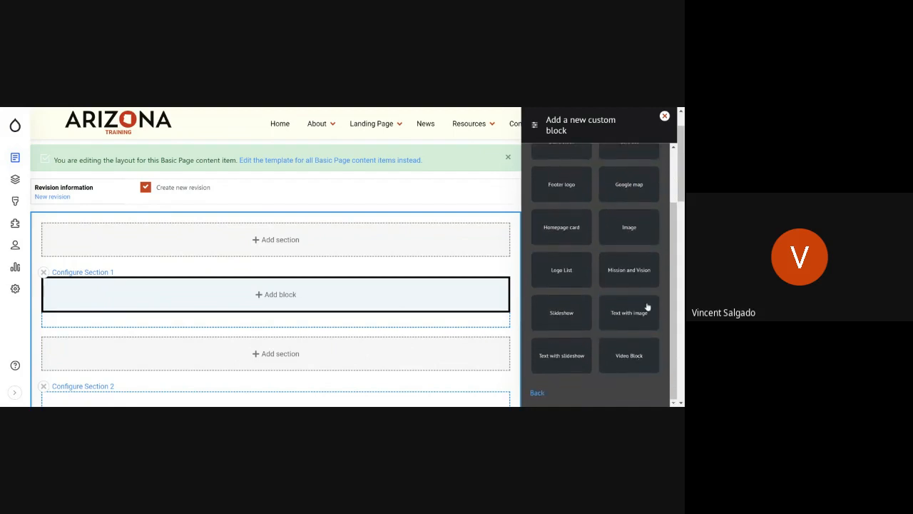
scroll(594, 310, "up", 2)
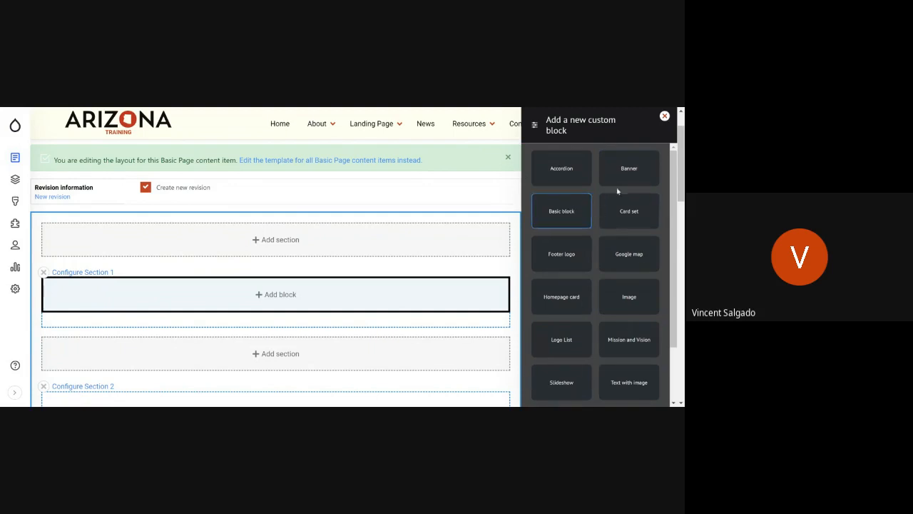
left_click(399, 126)
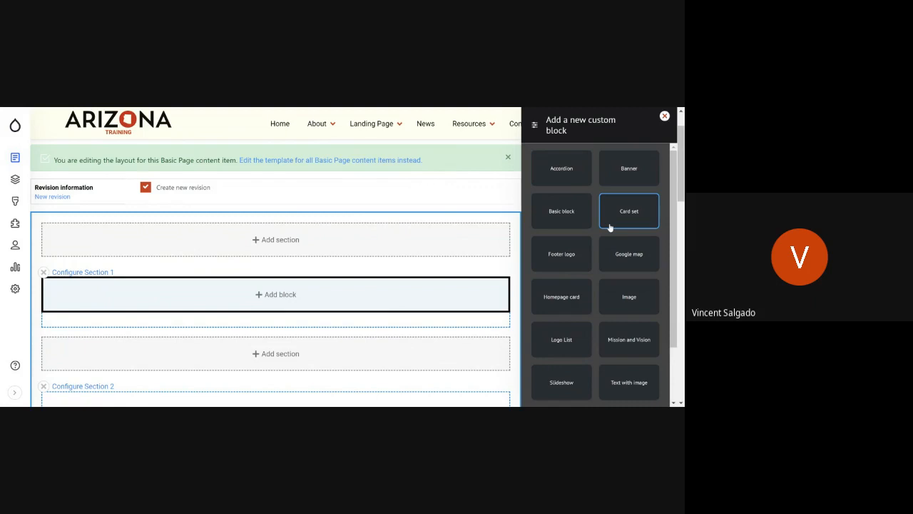
left_click(629, 179)
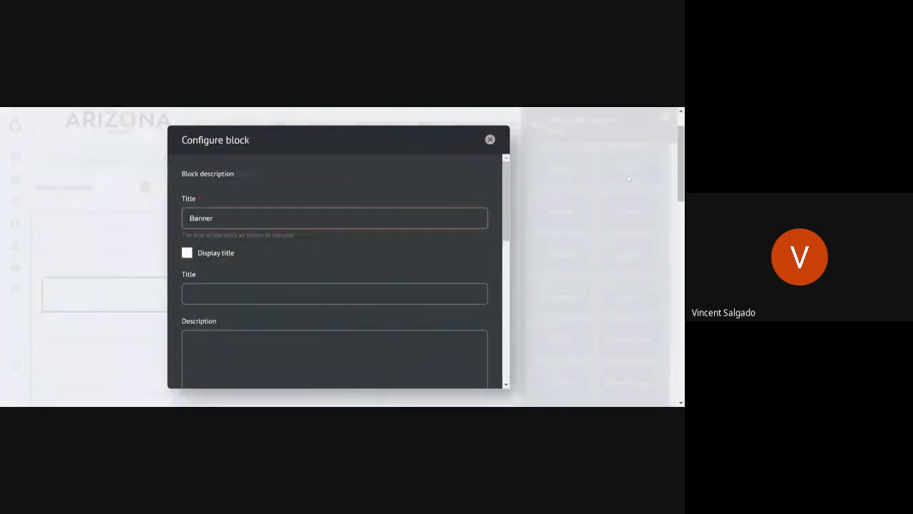
Step: Set the banner's own display title, separate from the block title, to My Cool Page
scroll(252, 245, "down", 3)
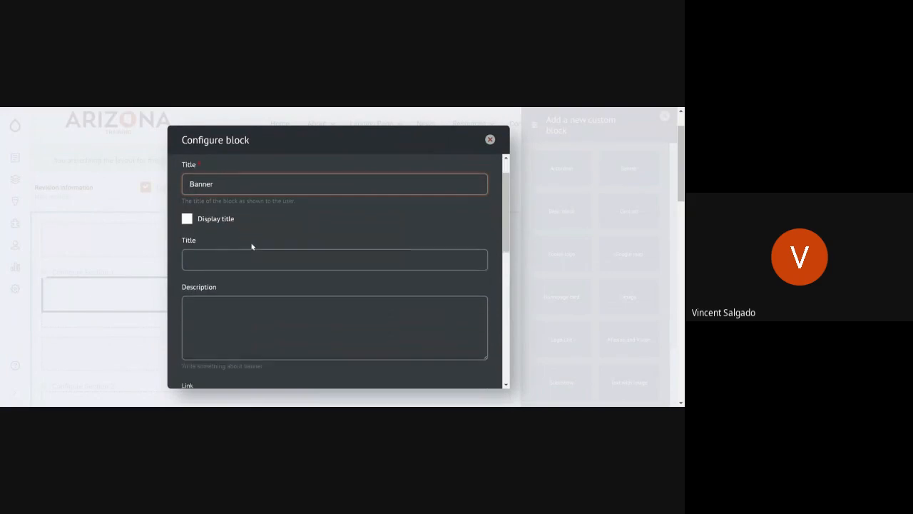
scroll(251, 244, "up", 3)
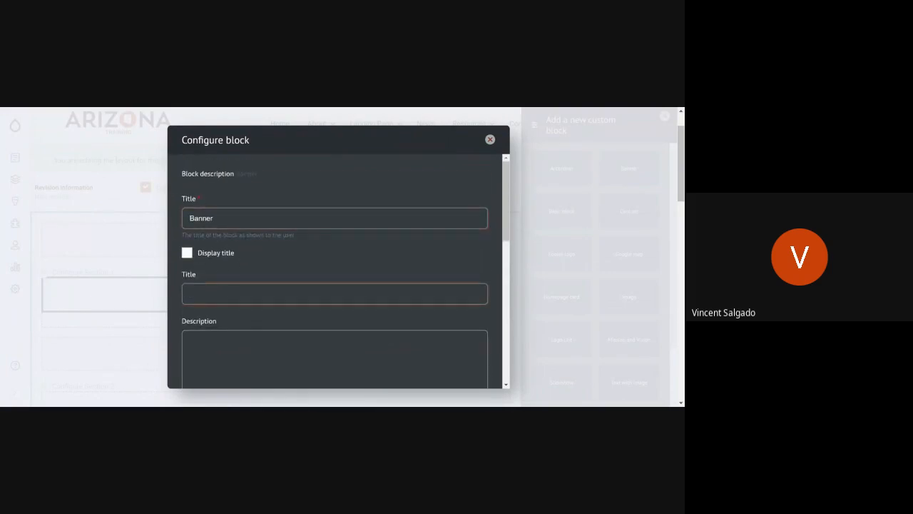
scroll(336, 271, "down", 2)
scroll(335, 271, "up", 1)
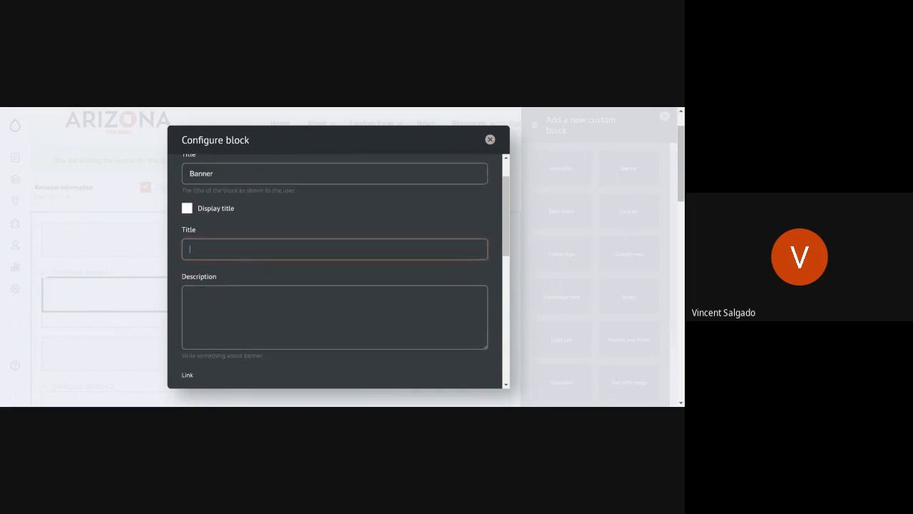
type("My Cool Page")
Step: Review the banner block's description, link URL, link text and media image fields
left_click(334, 317)
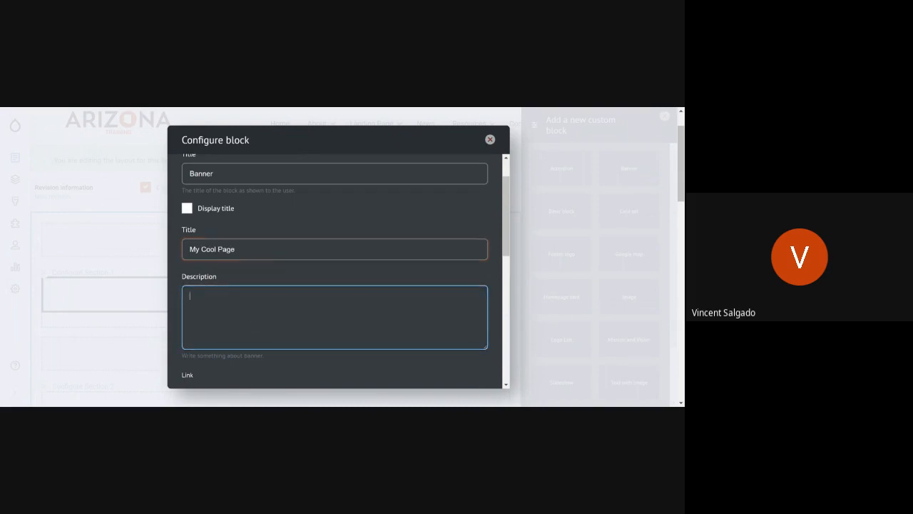
scroll(335, 316, "down", 1)
scroll(334, 317, "down", 1)
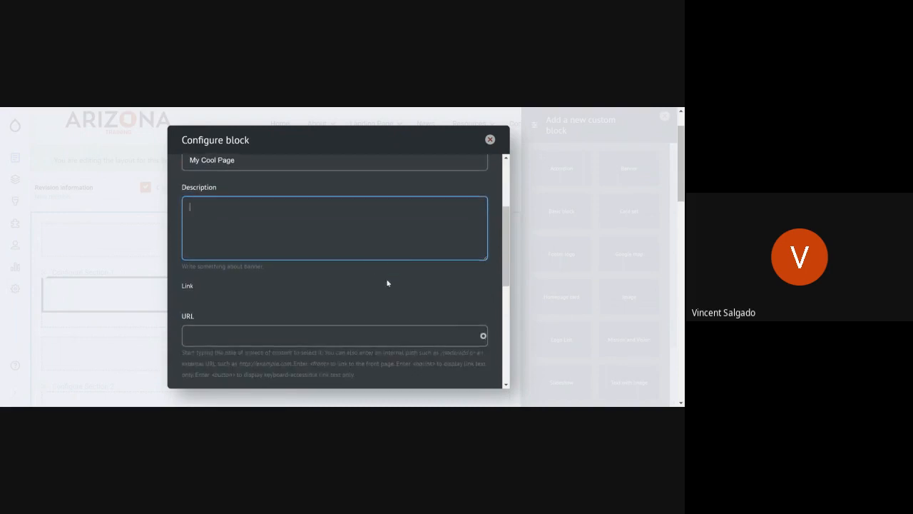
scroll(254, 301, "down", 2)
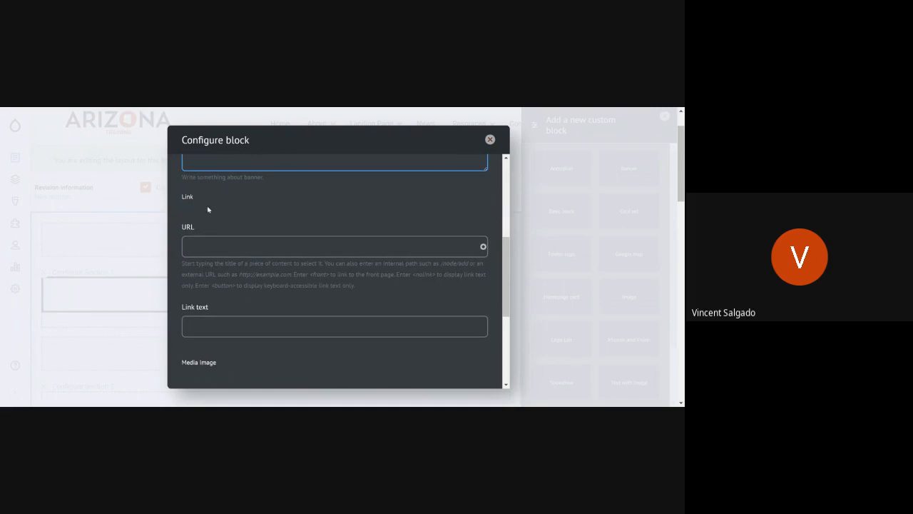
scroll(219, 237, "down", 3)
scroll(219, 236, "up", 5)
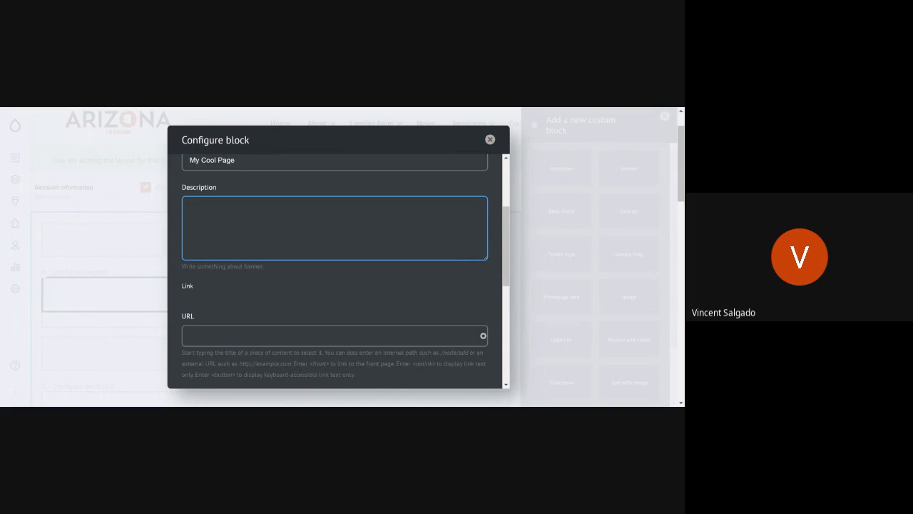
scroll(219, 236, "down", 3)
scroll(219, 236, "up", 1)
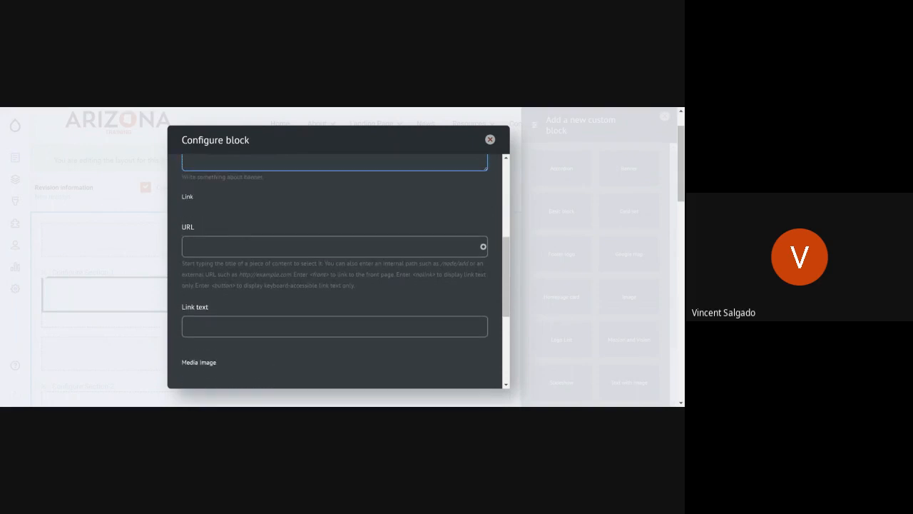
Step: Try linking the banner to the News About Arizona content by searching for about, and clear the URL
left_click(191, 246)
type("about")
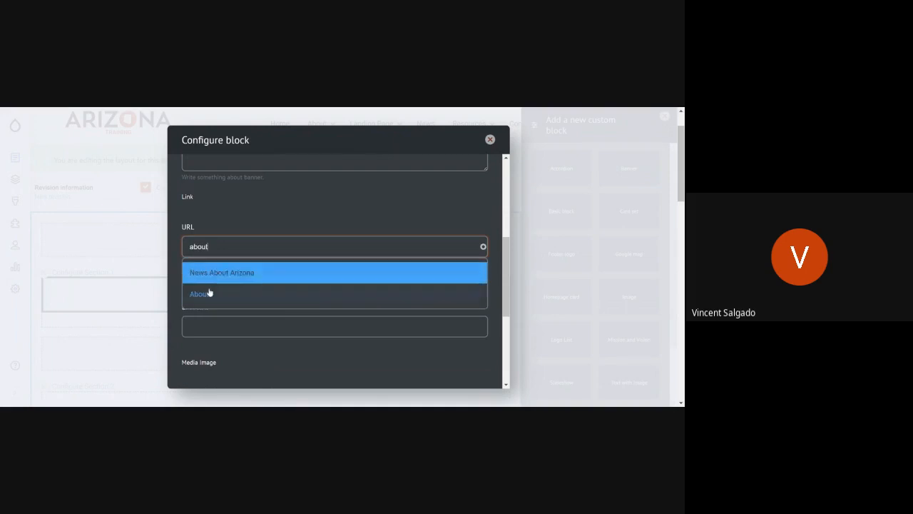
key("Return")
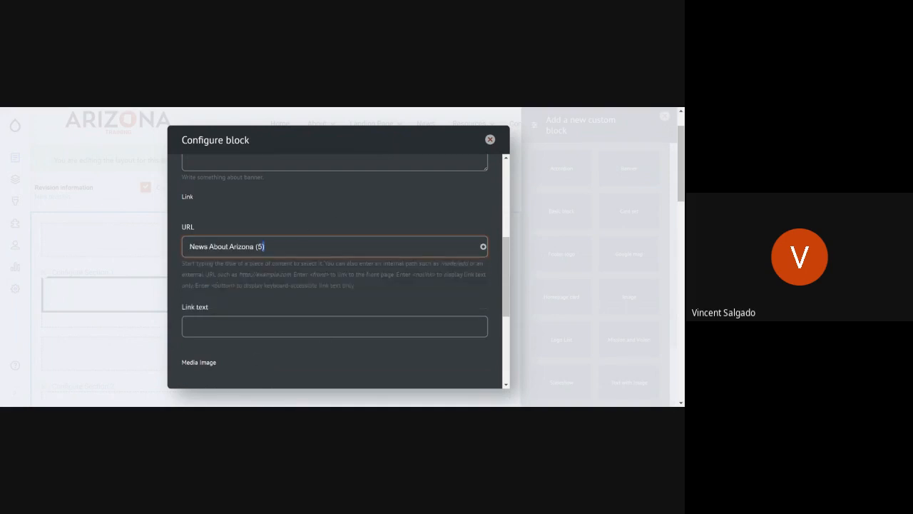
triple_click(278, 247)
key("BackSpace")
Step: Open the media selection for the banner image, browse the existing pictures, and upload pspringmainfb.jpg as a new file
scroll(335, 271, "down", 2)
left_click(326, 289)
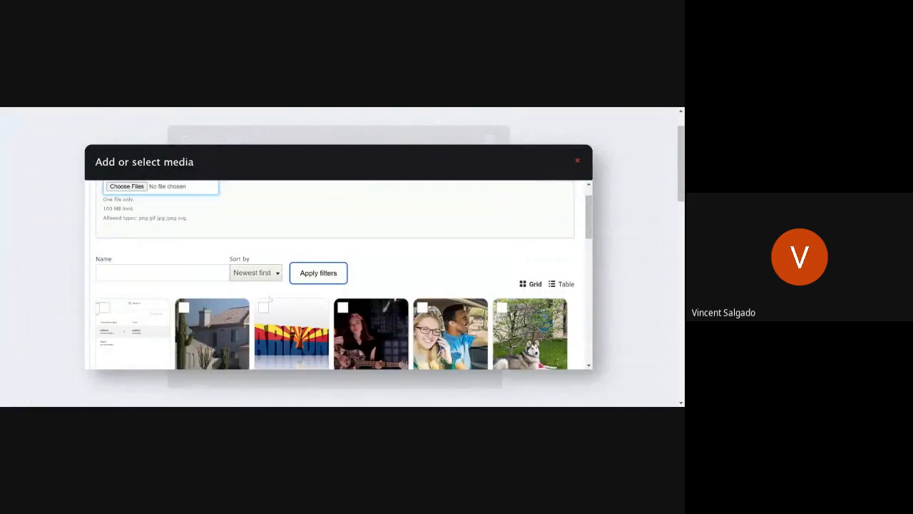
scroll(350, 307, "down", 2)
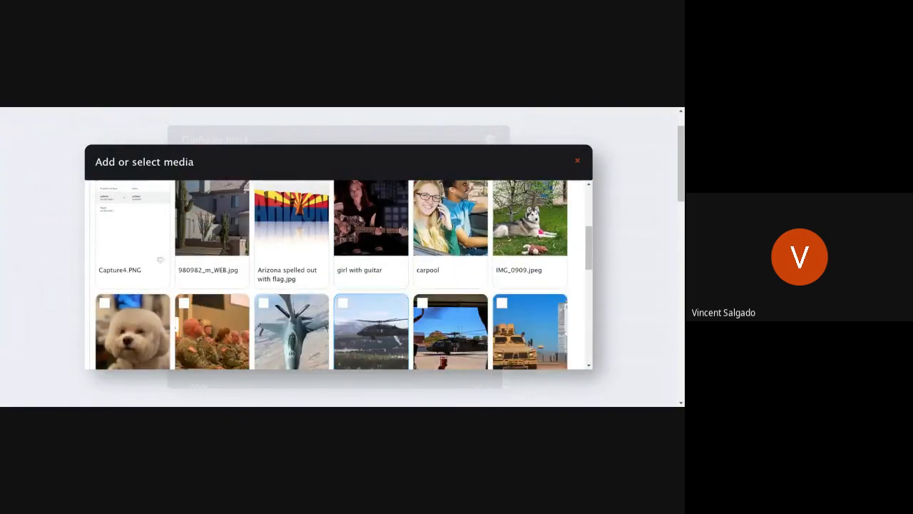
scroll(390, 264, "down", 1)
scroll(390, 265, "down", 1)
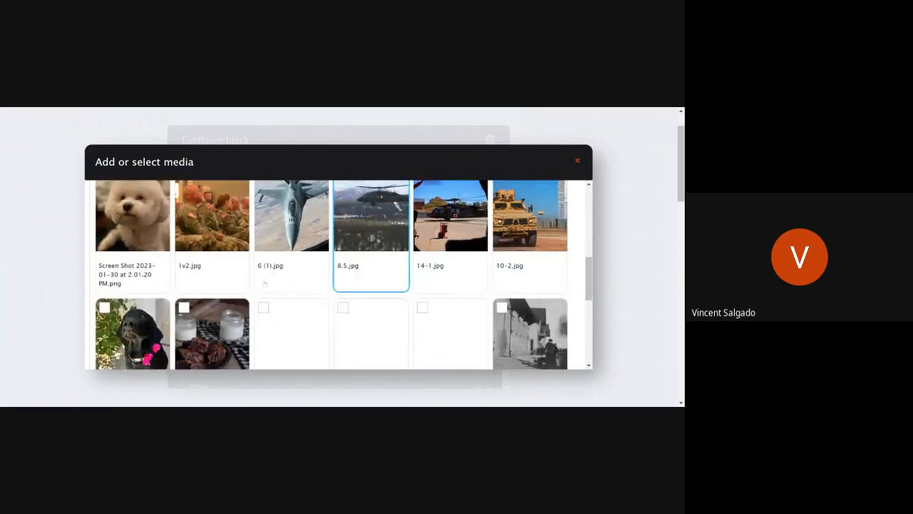
scroll(327, 289, "down", 3)
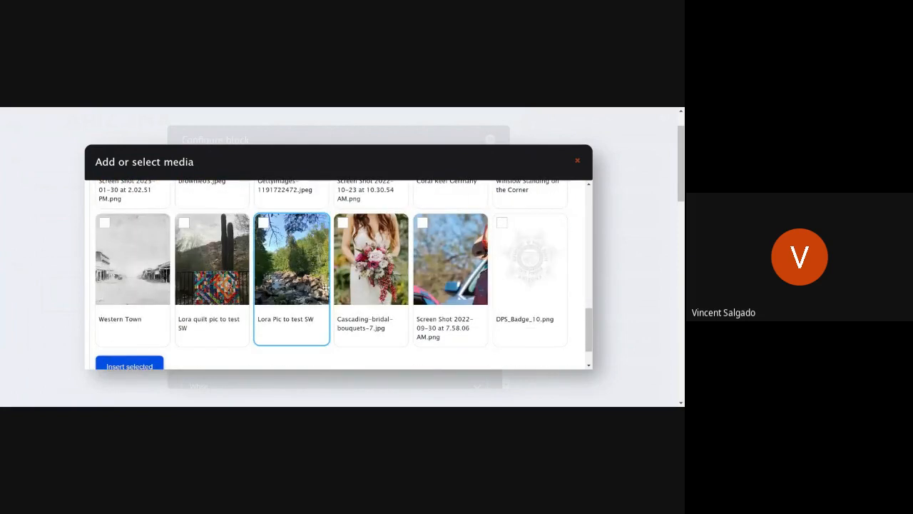
scroll(287, 284, "up", 1)
scroll(287, 284, "up", 5)
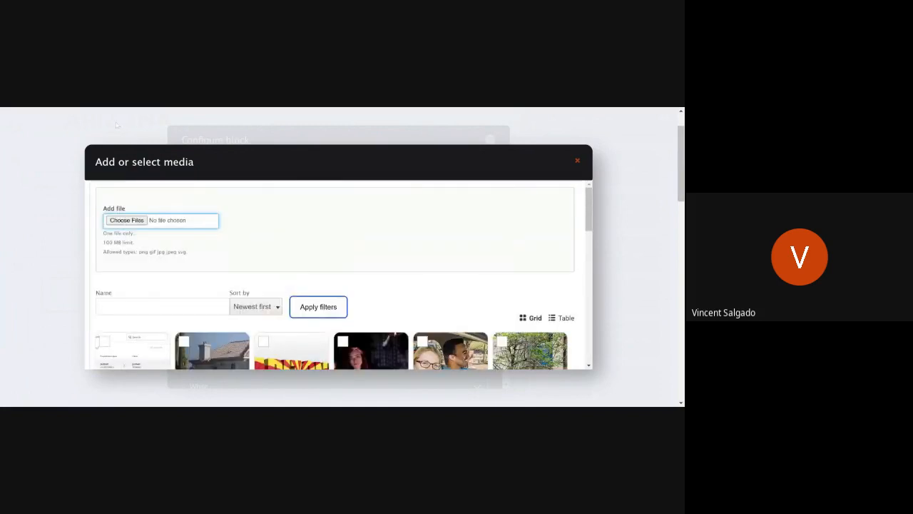
left_click(141, 220)
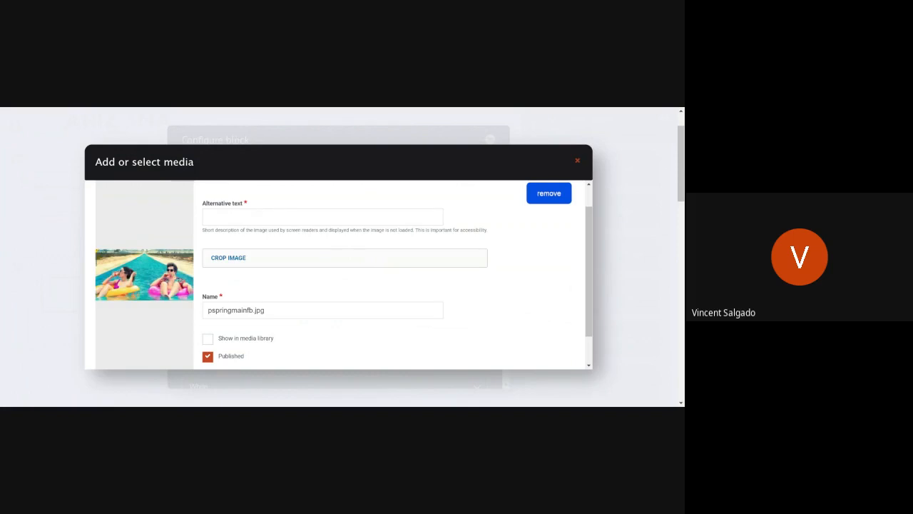
Step: Enter the uploaded image's alternative text as "Photo of two people floating down a river on tubes drinking"
left_click(208, 216)
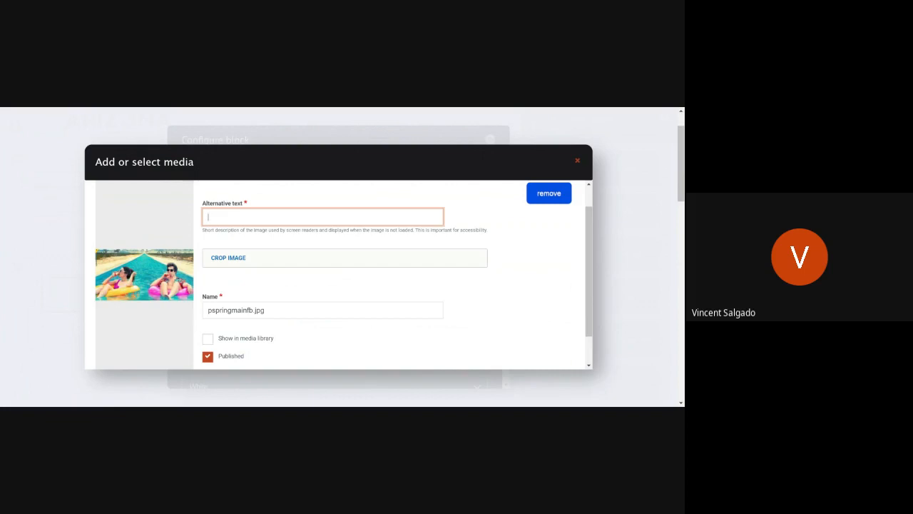
type("Photo of two people floating dow")
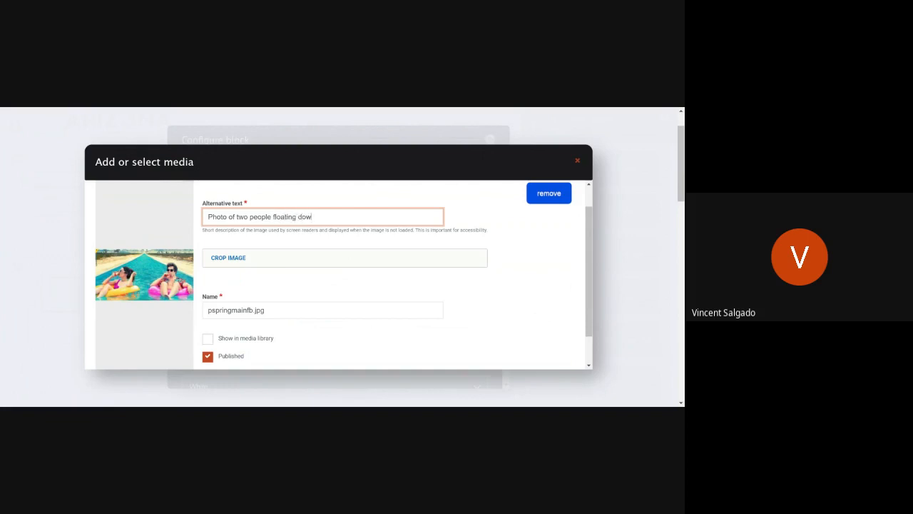
type("n s")
key("BackSpace")
type("a river on tubs")
key("BackSpace")
type("es drinking")
Step: Review the uploaded image's name, library and publishing options, and try to save the media item
scroll(168, 300, "down", 2)
scroll(169, 300, "up", 2)
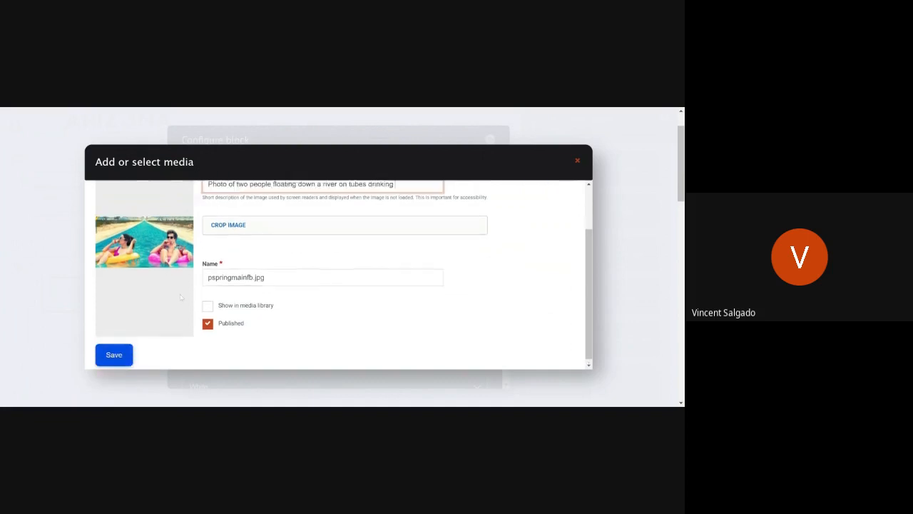
scroll(138, 241, "down", 2)
scroll(137, 240, "up", 1)
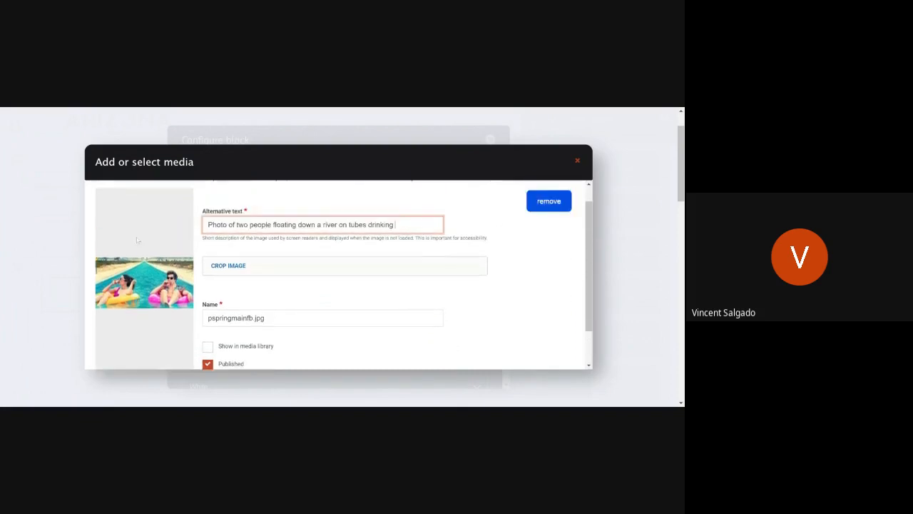
scroll(140, 356, "down", 1)
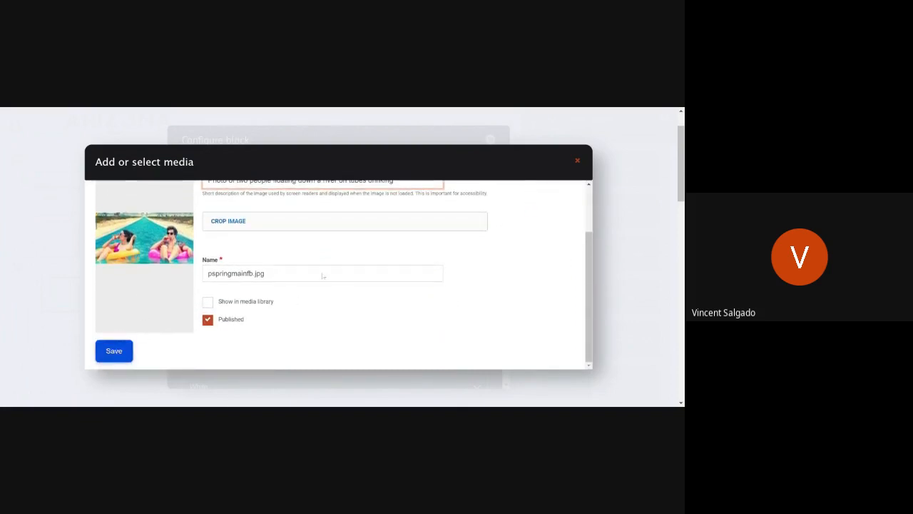
left_click(116, 351)
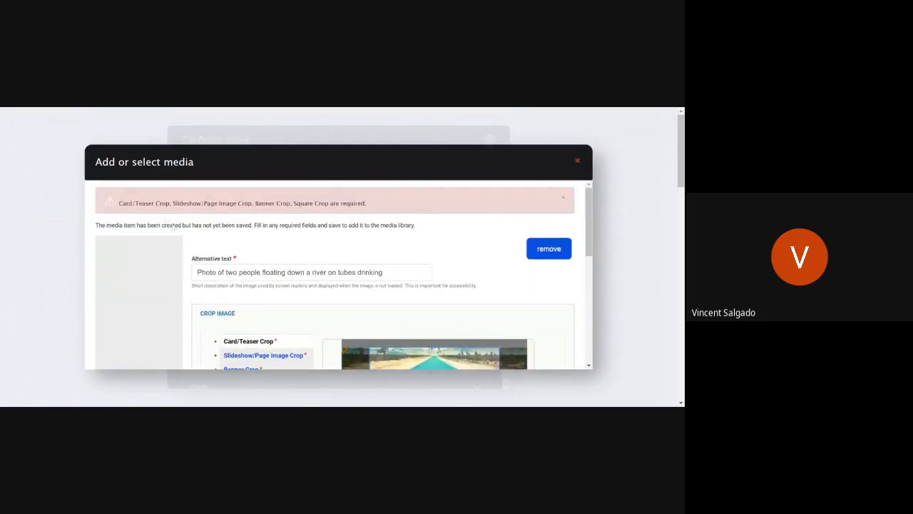
Step: Set the Card/Teaser crop around the person on the yellow float, and move the Slideshow/Page Image crop to the photo's lower edge
scroll(187, 228, "down", 4)
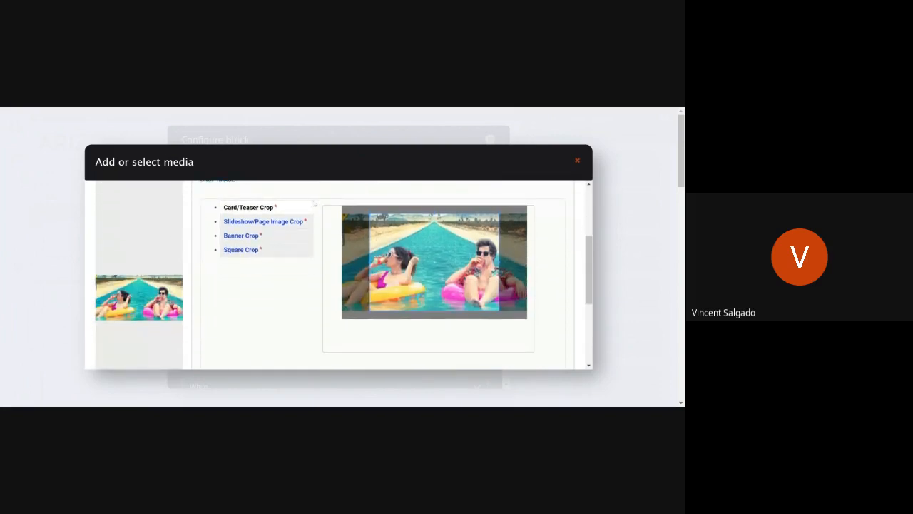
left_click(262, 208)
left_click(245, 251)
left_click_drag(470, 254, 442, 253)
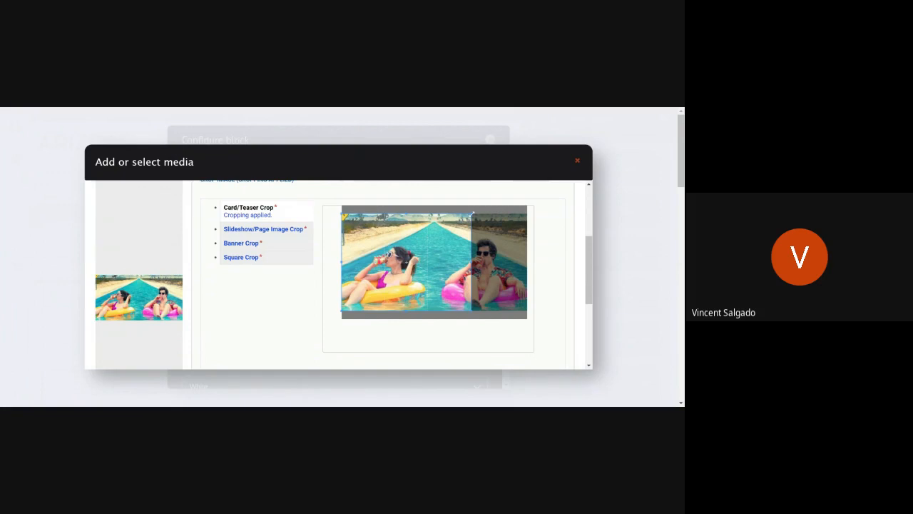
left_click_drag(472, 212, 387, 264)
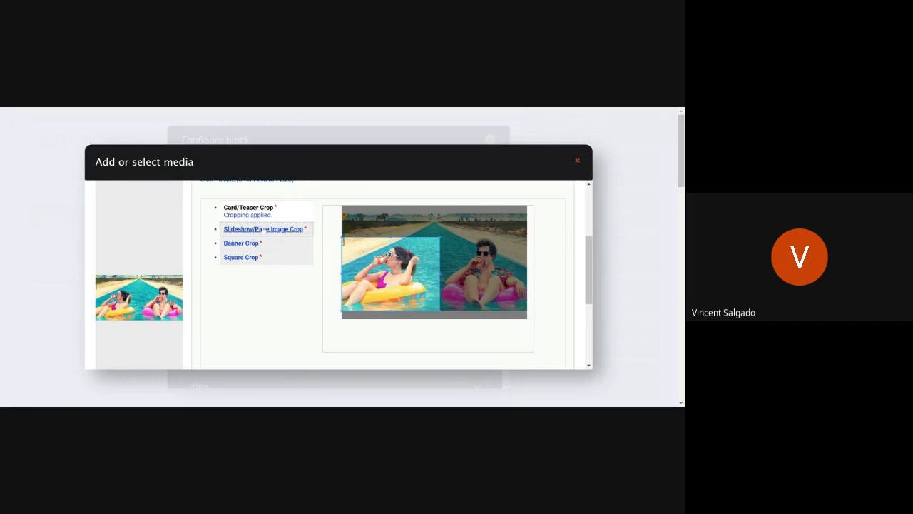
left_click(262, 229)
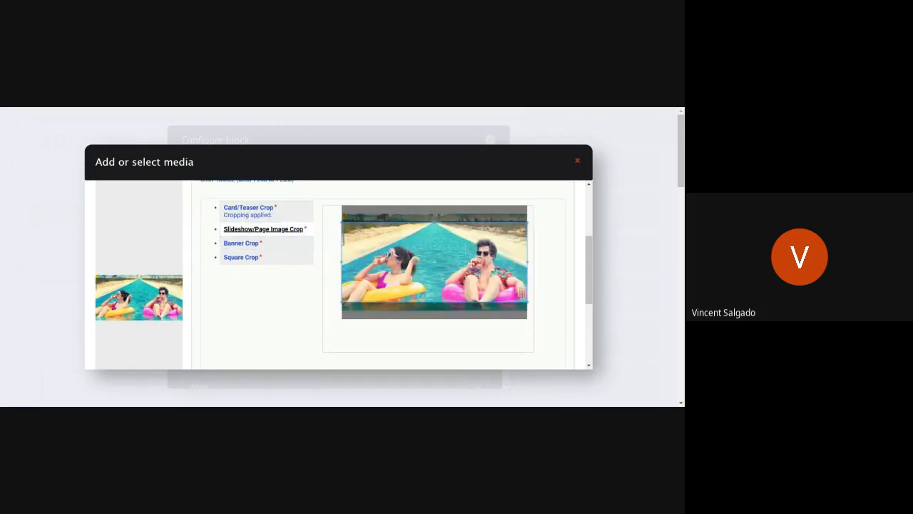
left_click_drag(471, 262, 467, 293)
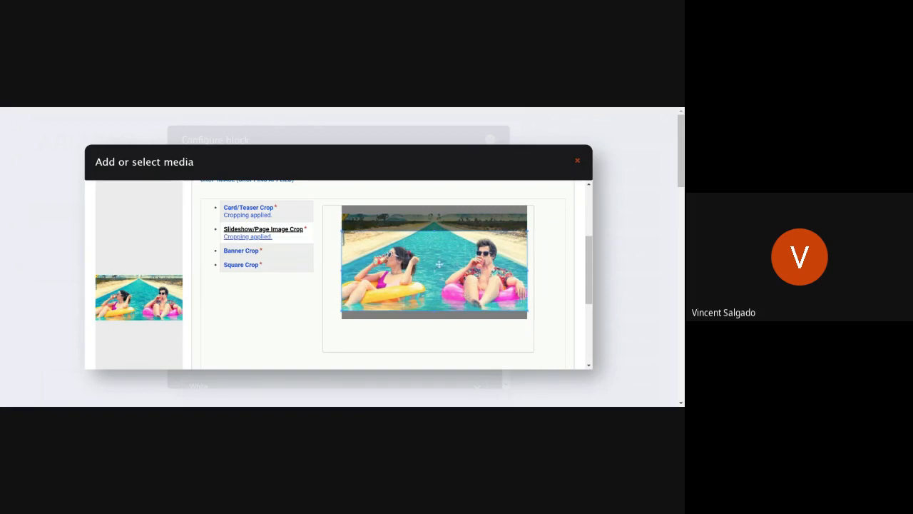
Step: Adjust the position of the Slideshow/Page Image crop, and set the Banner crop across the faces and upper bodies of both people
left_click_drag(456, 245, 435, 270)
mouse_move(453, 266)
left_mouse_down()
mouse_move(454, 250)
mouse_move(452, 270)
left_mouse_up()
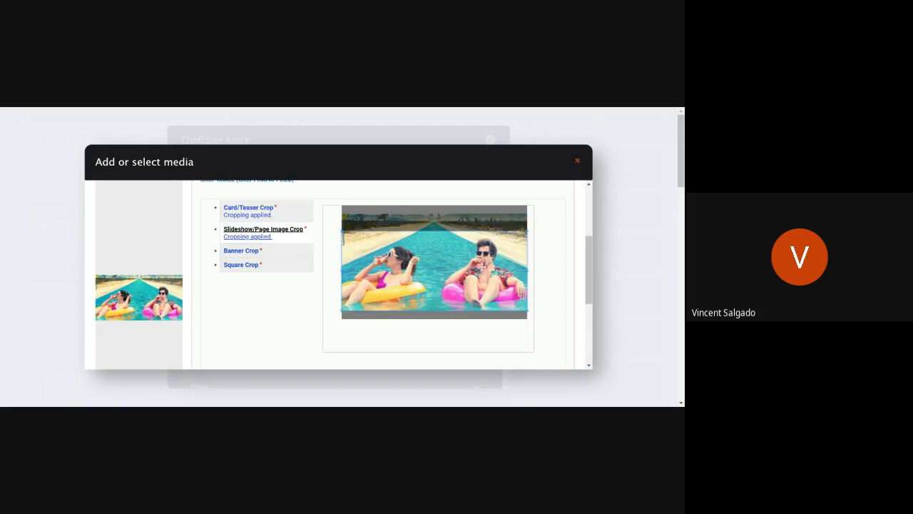
left_click(230, 251)
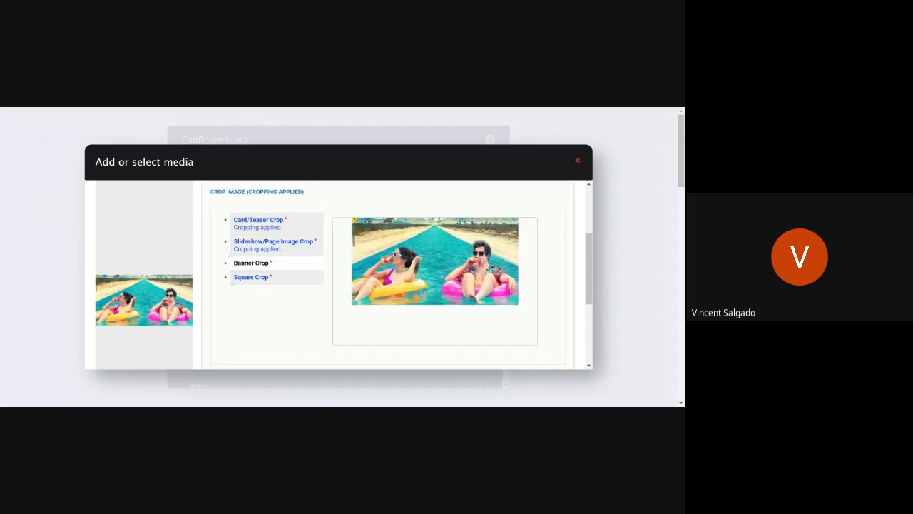
left_click_drag(463, 270, 463, 267)
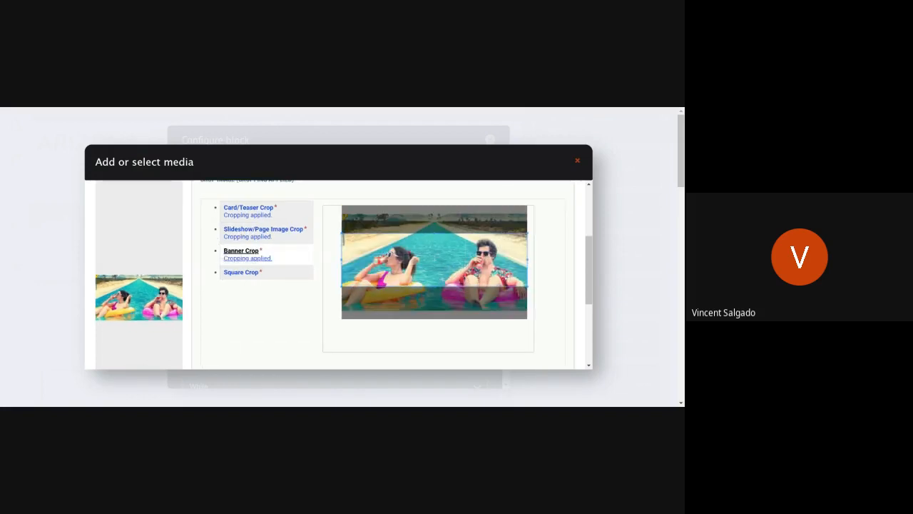
Step: Set the Square crop around the person on the pink float and save the media item
left_click(245, 273)
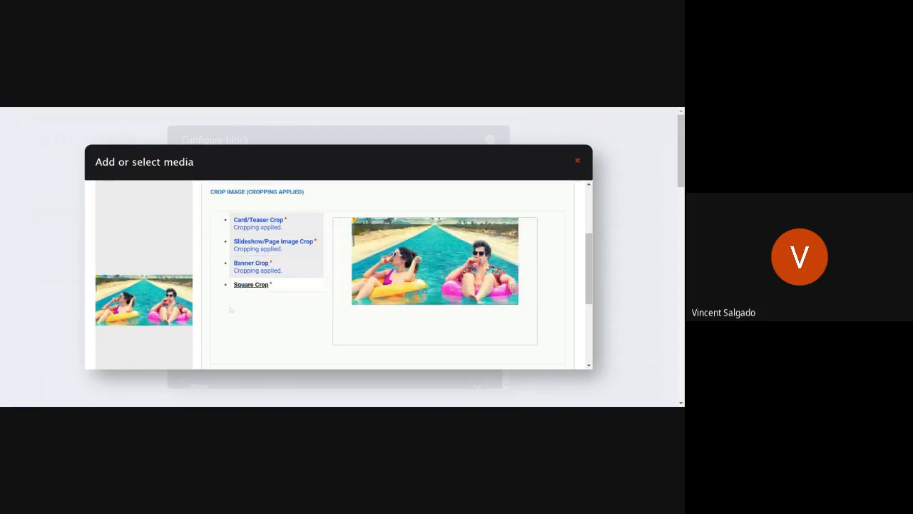
left_click_drag(458, 302, 486, 282)
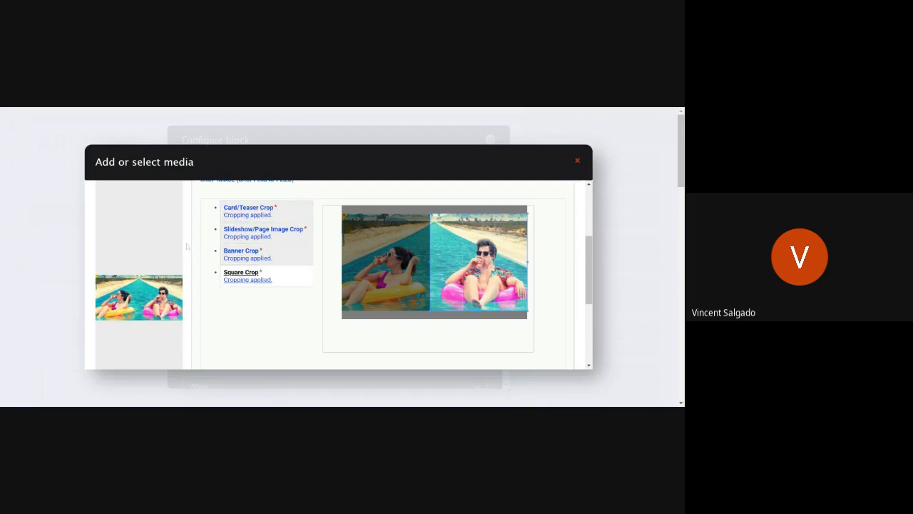
scroll(193, 254, "down", 2)
scroll(195, 256, "down", 2)
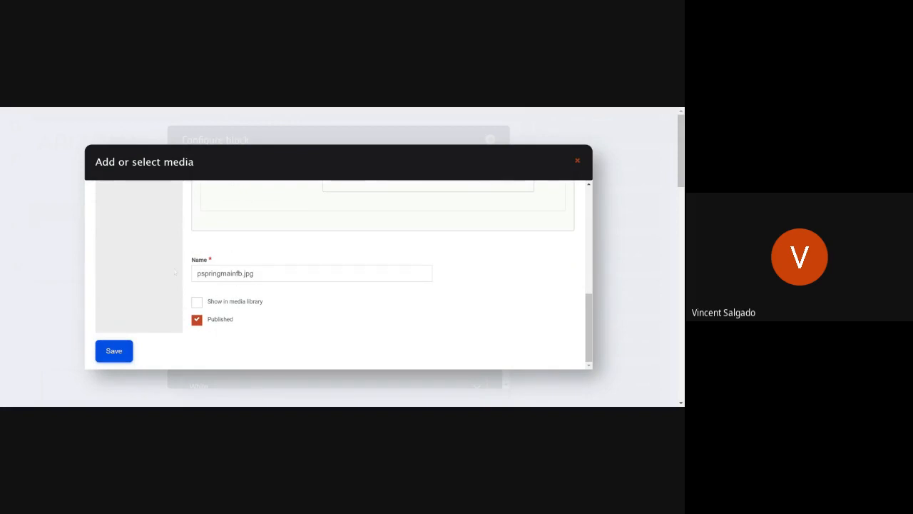
left_click(125, 350)
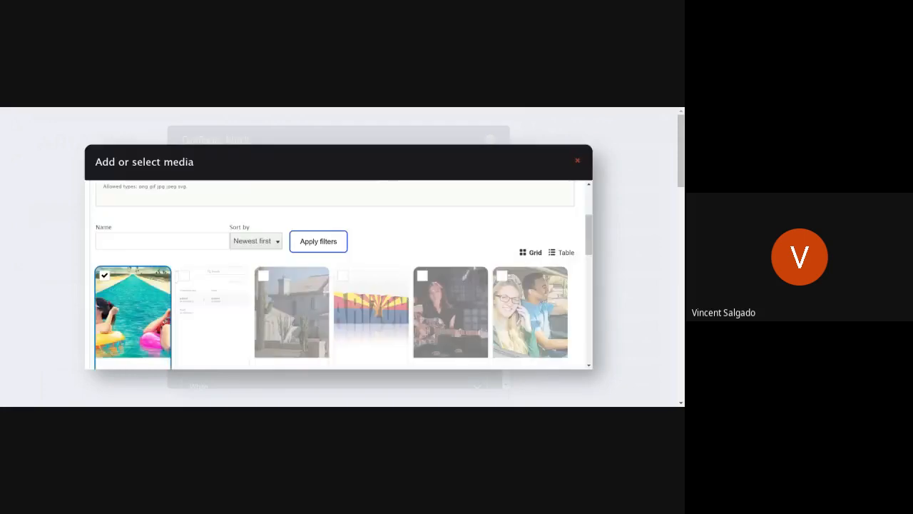
Step: Insert the selected pspringmainfb.jpg image from the media selection into the banner block
scroll(130, 271, "down", 2)
scroll(134, 275, "up", 1)
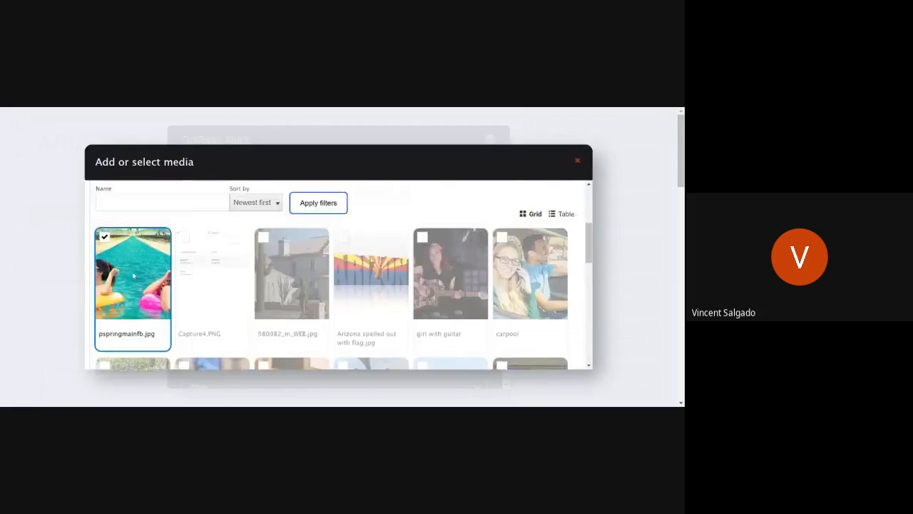
scroll(133, 275, "up", 1)
scroll(135, 278, "down", 6)
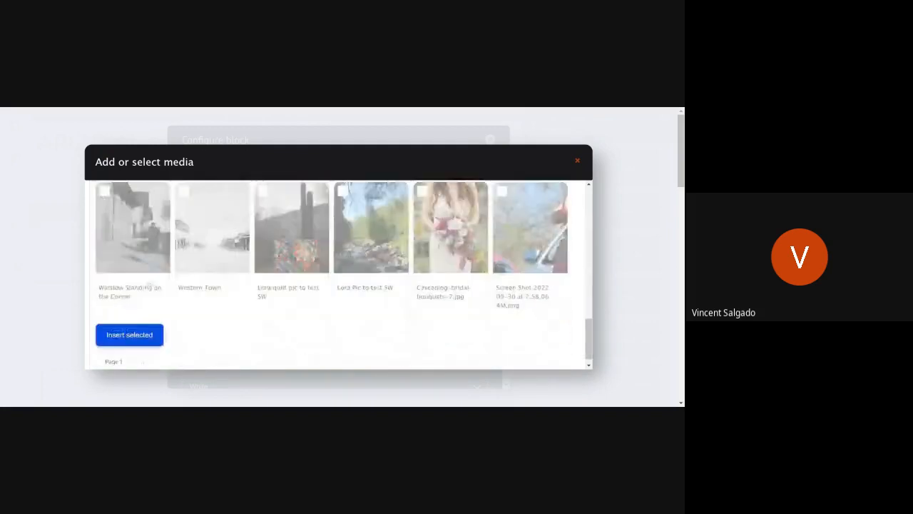
left_click(147, 335)
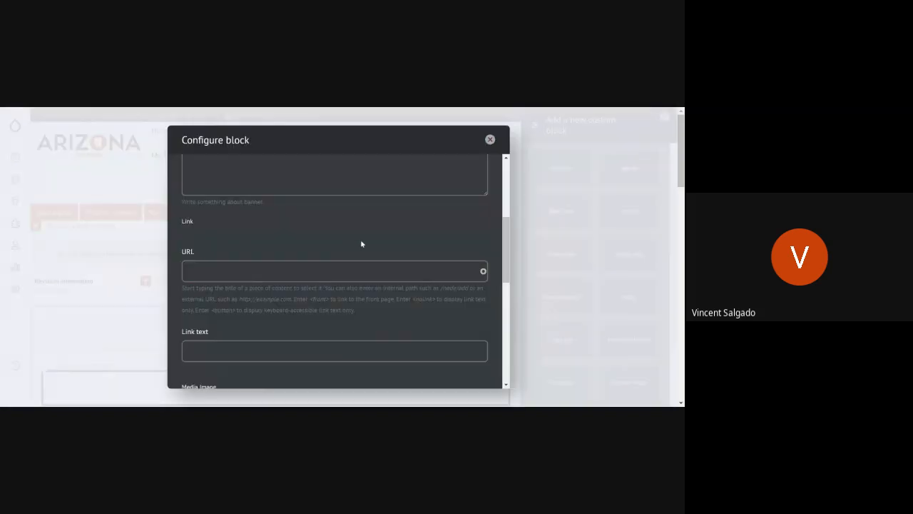
Step: Enable the image overlay for the banner, keep its text color White, and add the block to the layout
scroll(290, 313, "down", 4)
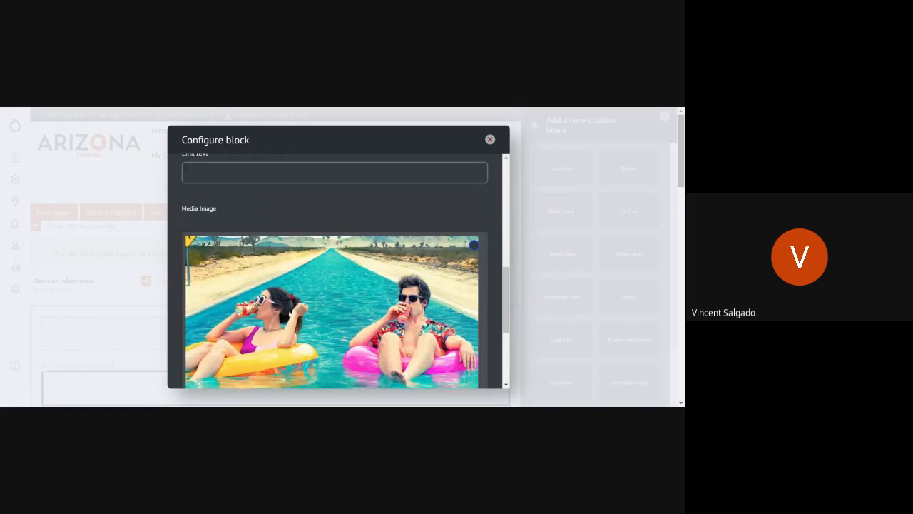
scroll(301, 308, "down", 3)
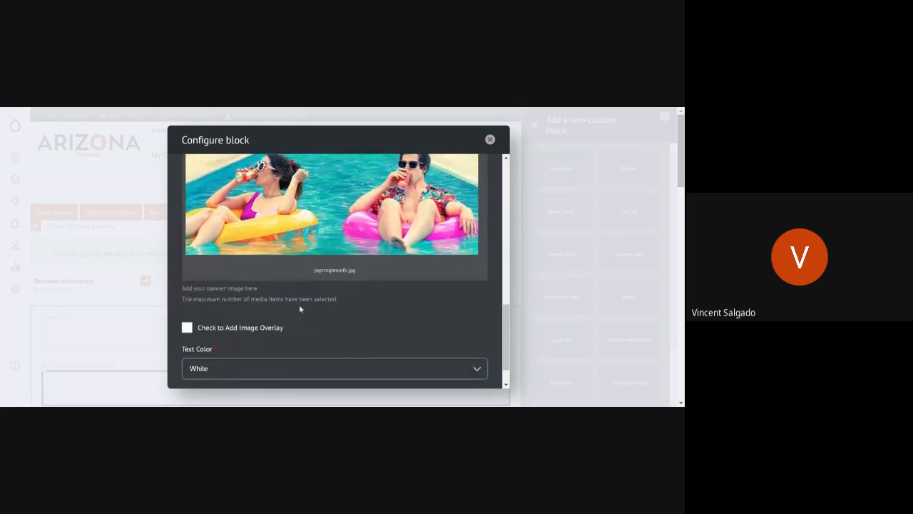
left_click(257, 329)
scroll(336, 308, "down", 1)
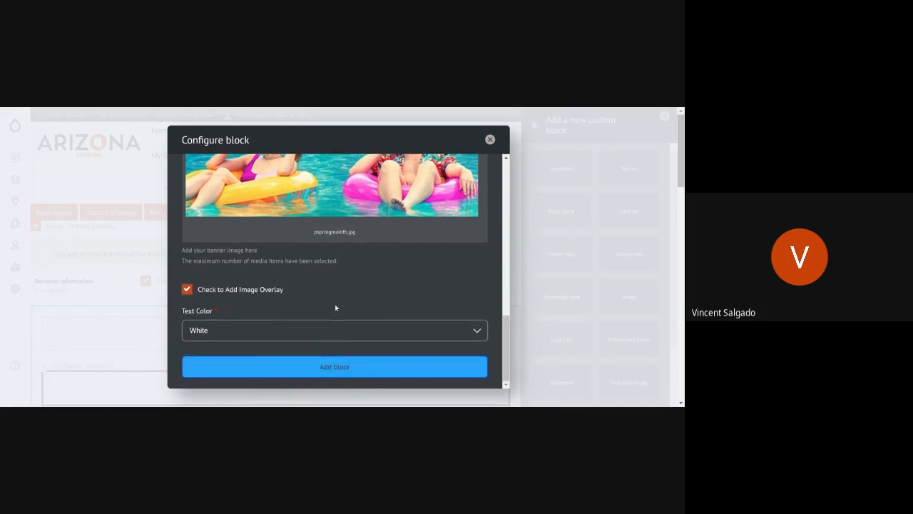
left_click(213, 340)
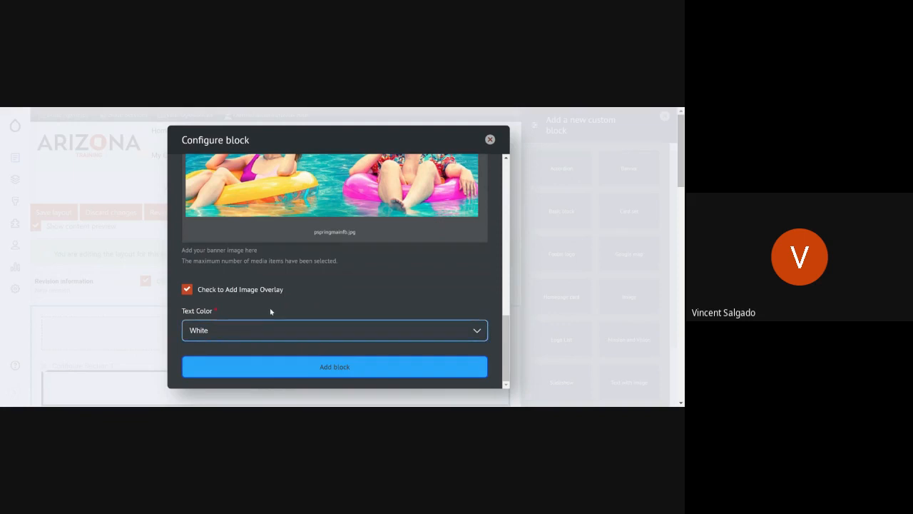
left_click(323, 307)
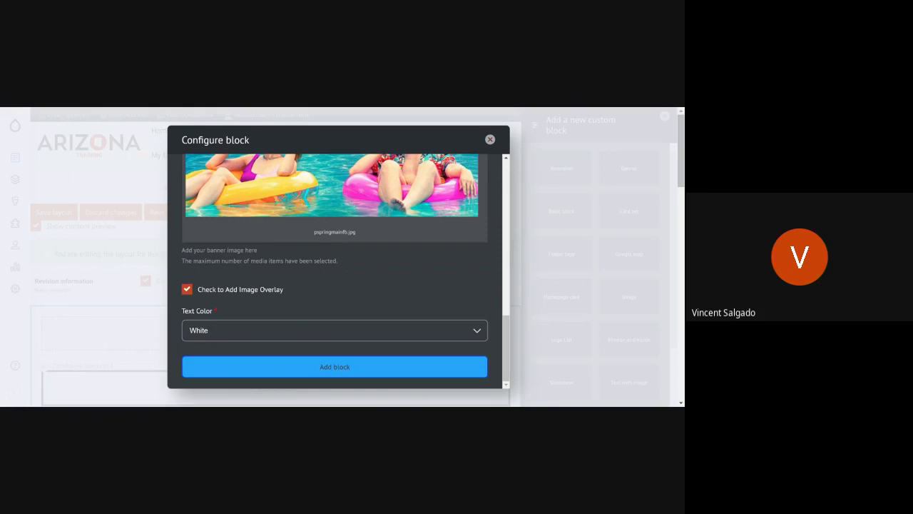
left_click(365, 368)
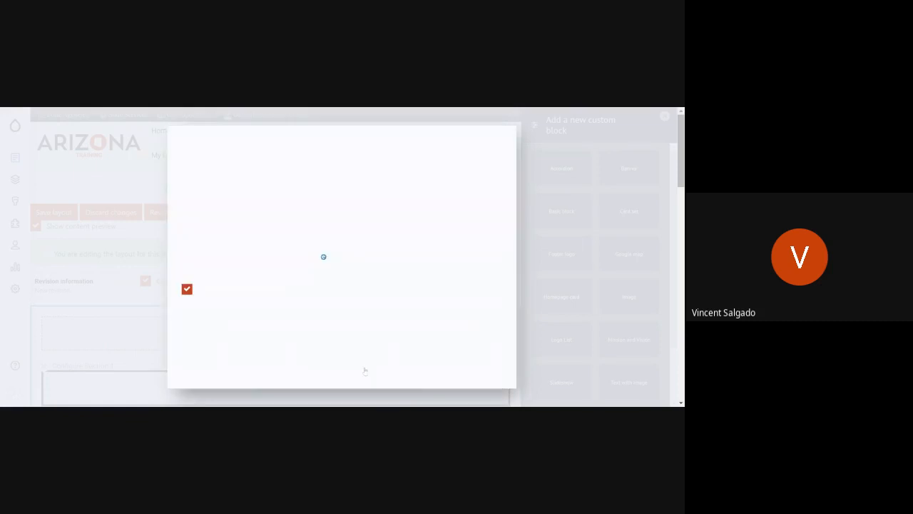
Step: Check the new banner in Section 1 of the layout and save the page layout
scroll(344, 296, "up", 12)
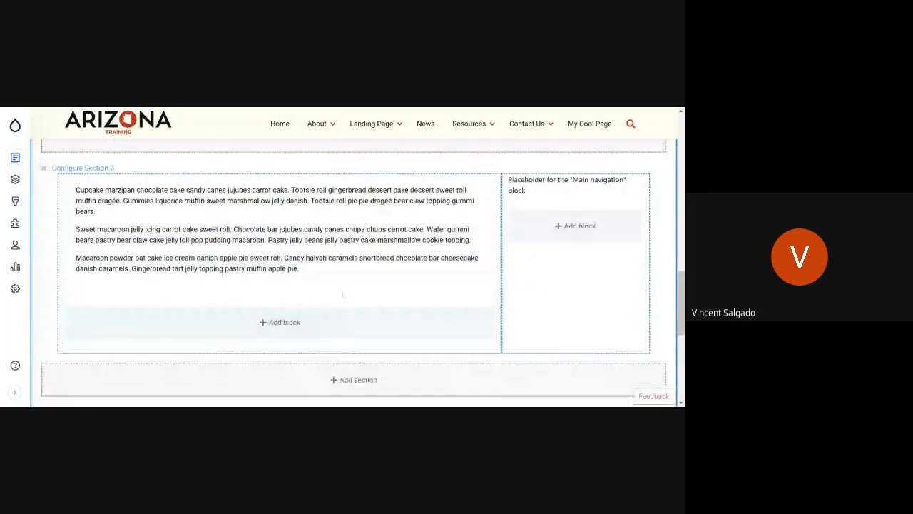
scroll(342, 296, "up", 3)
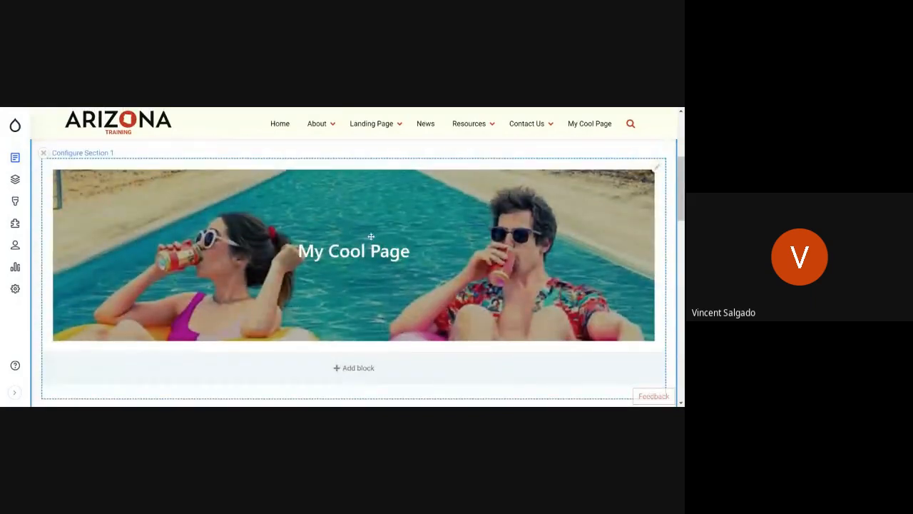
scroll(124, 283, "up", 3)
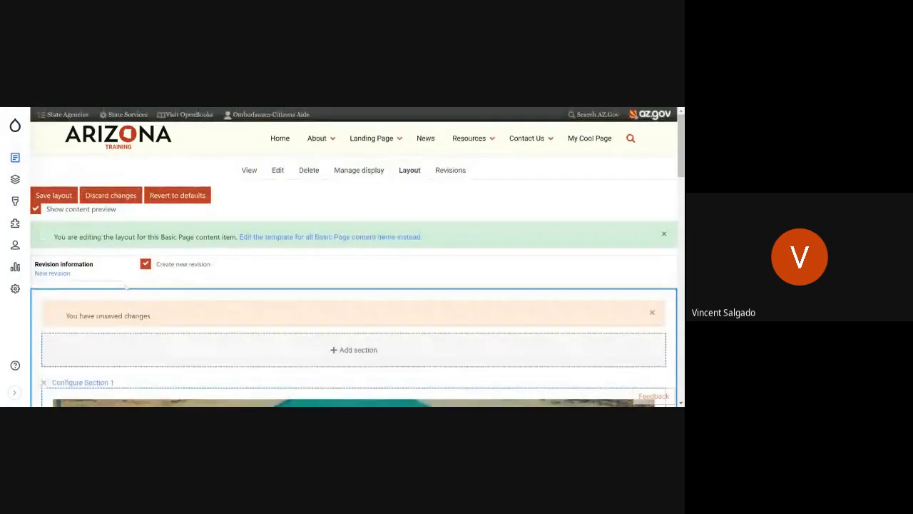
left_click(60, 193)
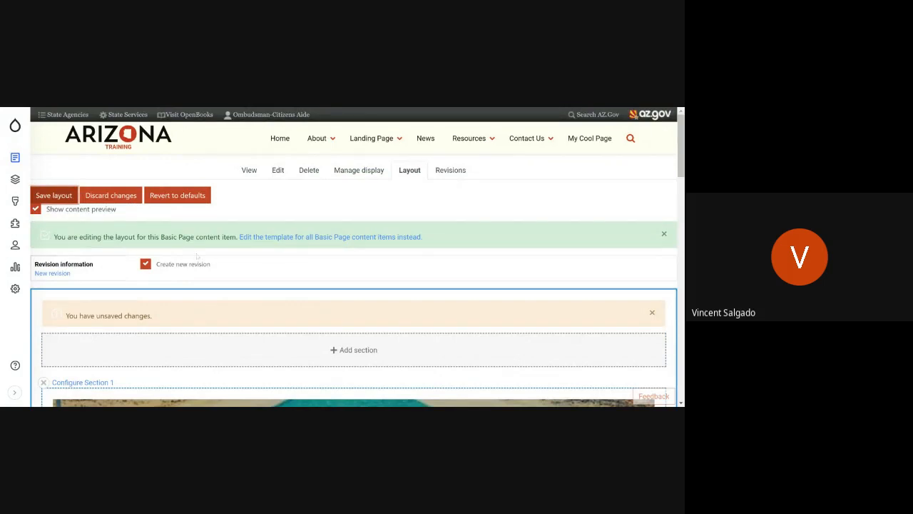
Step: Dismiss the status message and review the published My Cool Page with its banner and body text
scroll(657, 163, "down", 1)
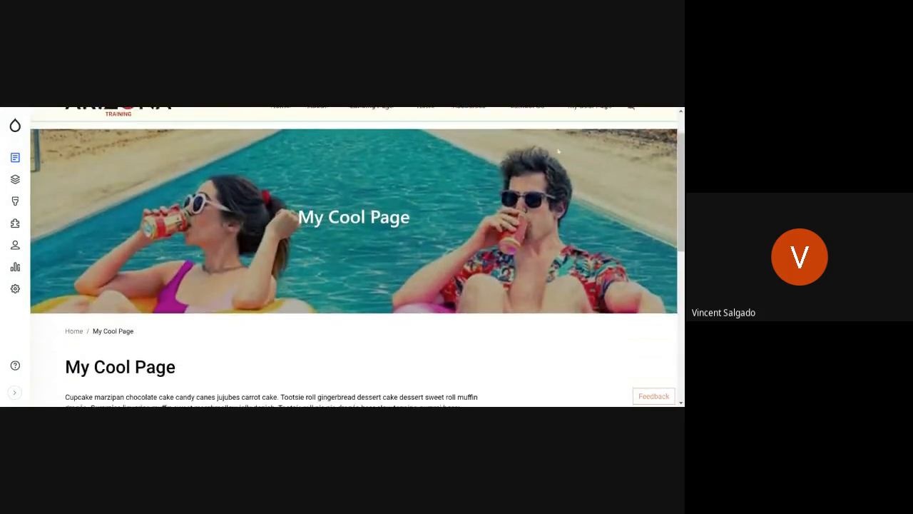
scroll(659, 162, "up", 2)
left_click(665, 199)
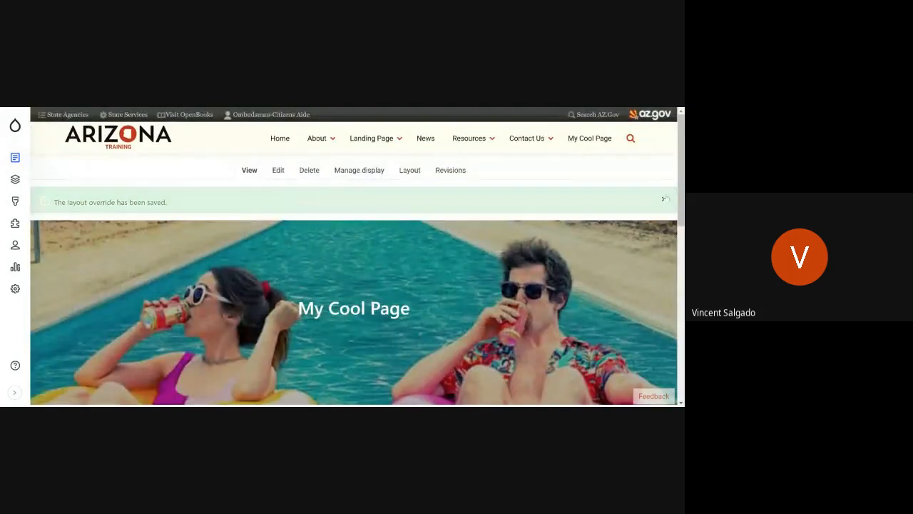
scroll(327, 348, "down", 3)
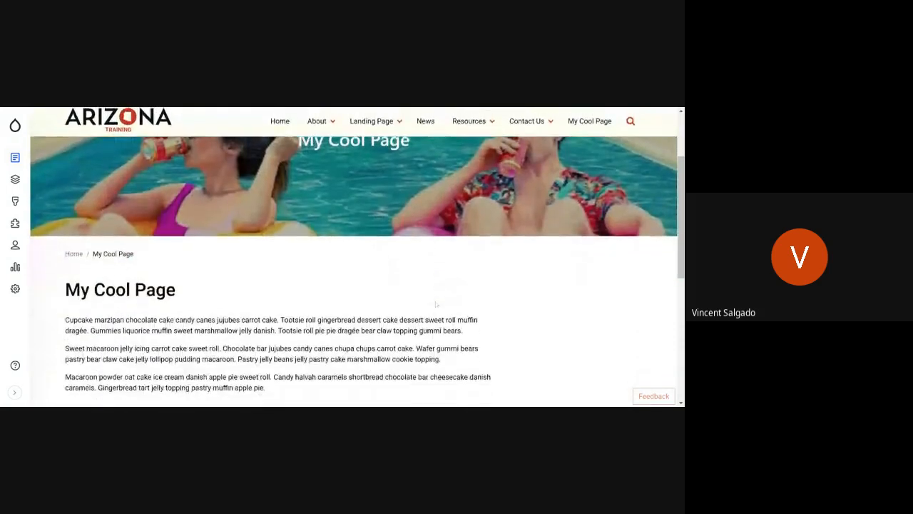
scroll(353, 257, "up", 4)
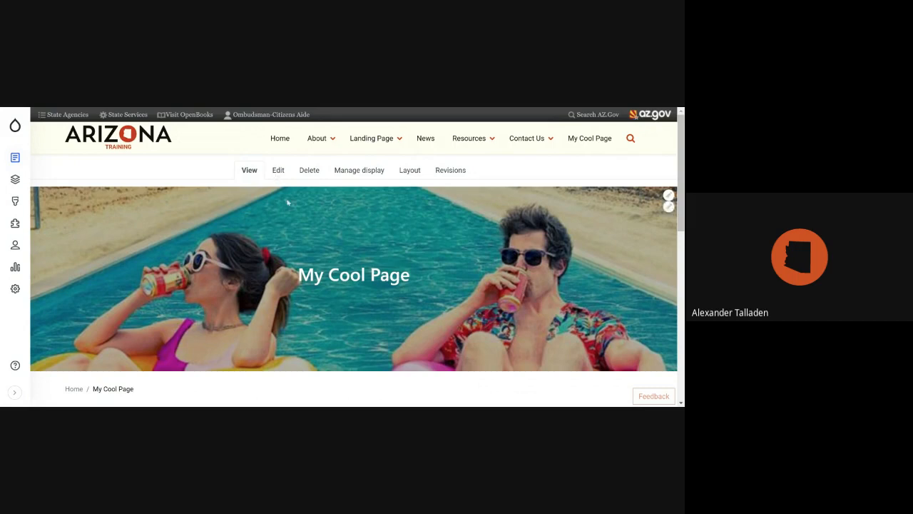
Step: Open the site's media library and look through its grid of images and documents and its filter options
left_click(20, 161)
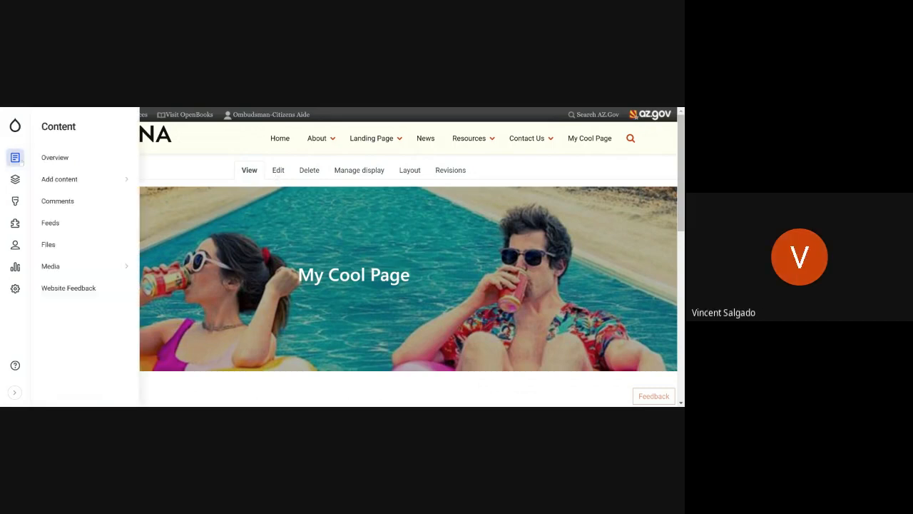
left_click(72, 270)
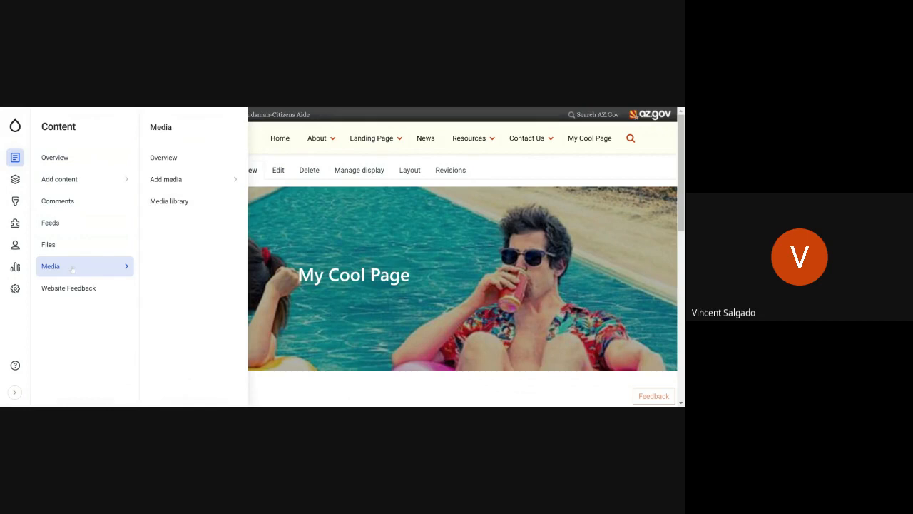
left_click(189, 202)
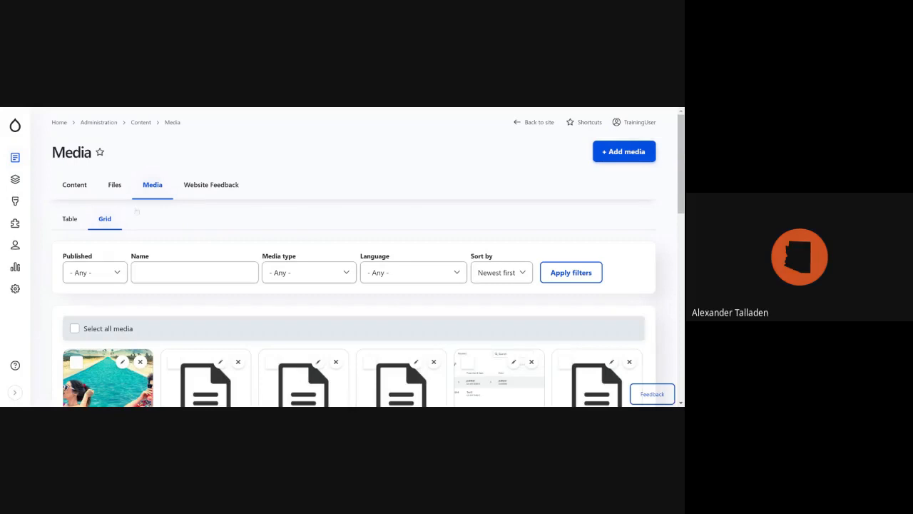
scroll(204, 292, "down", 1)
scroll(203, 293, "down", 5)
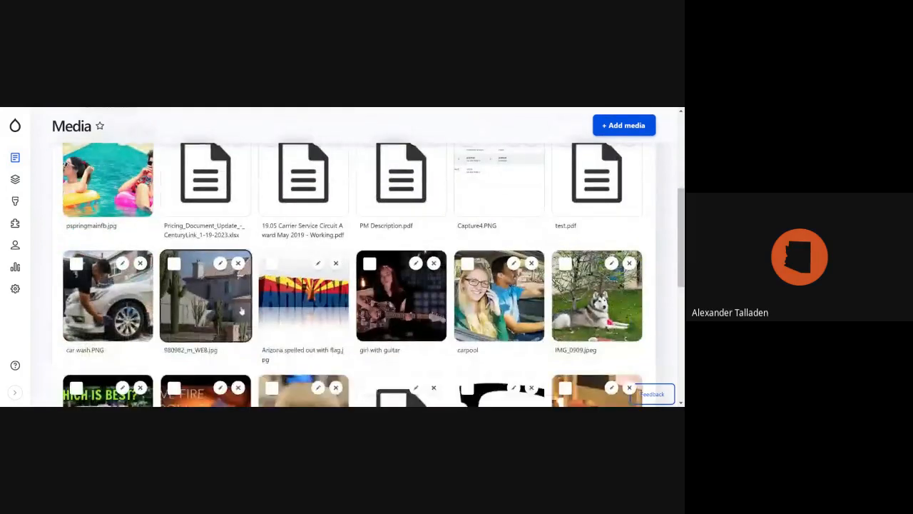
scroll(343, 322, "up", 6)
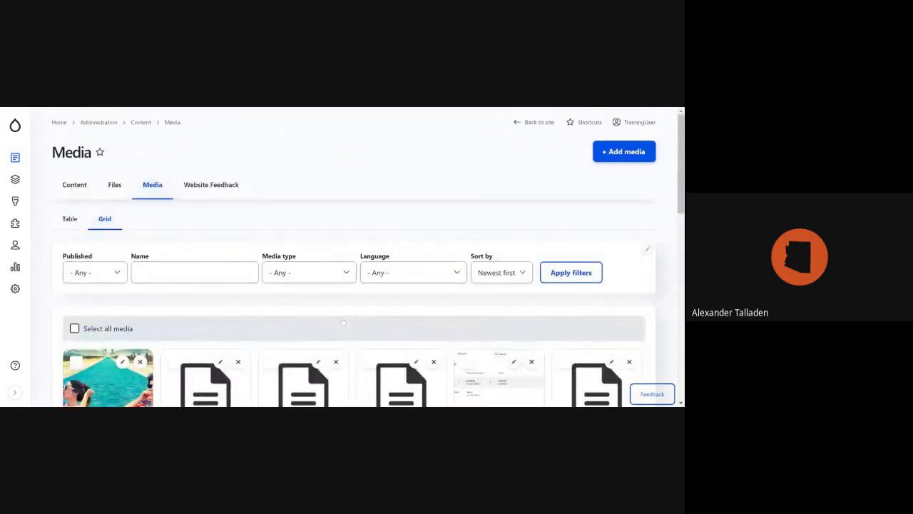
scroll(343, 322, "down", 1)
scroll(343, 321, "up", 1)
left_click(329, 273)
scroll(404, 294, "down", 4)
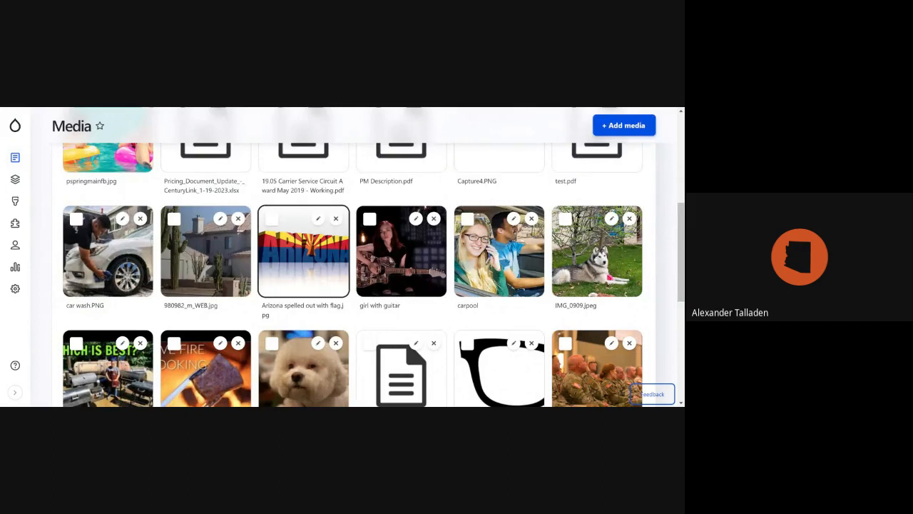
scroll(304, 285, "up", 4)
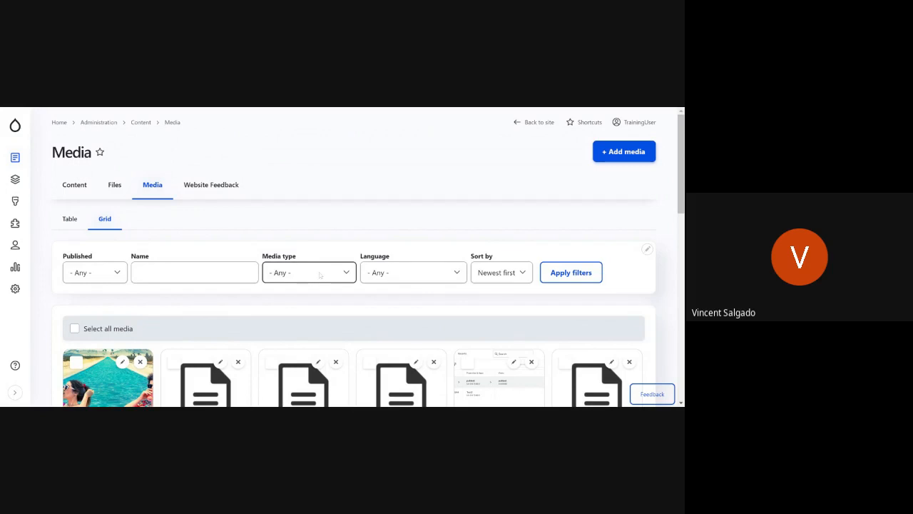
Step: Filter the media library by the Announcement image media type
left_click(320, 275)
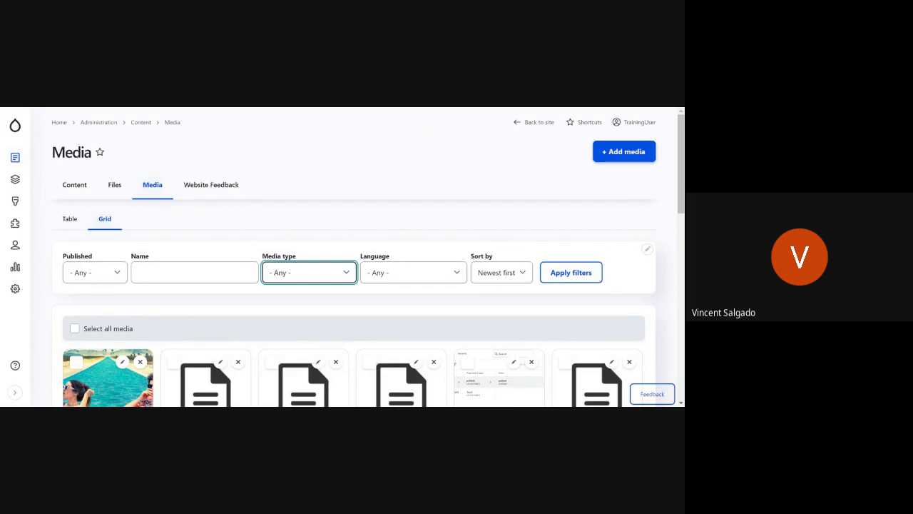
left_click(290, 308)
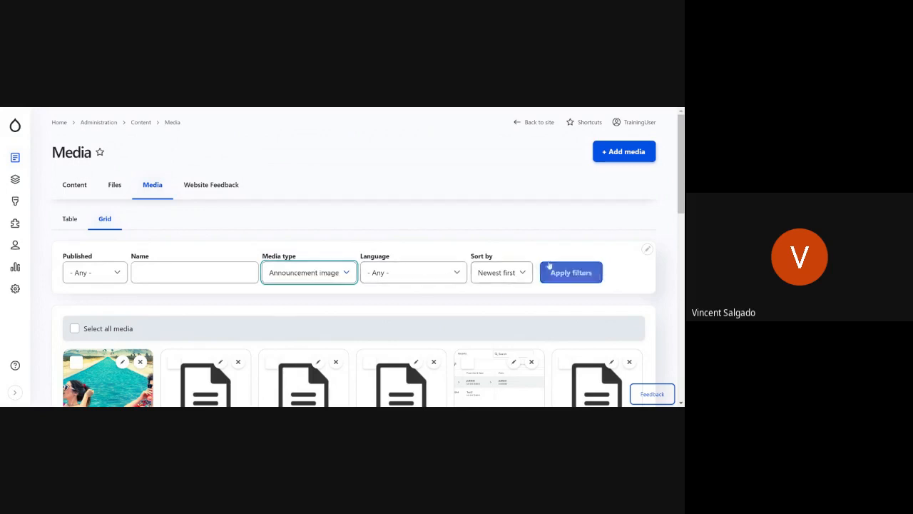
left_click(571, 273)
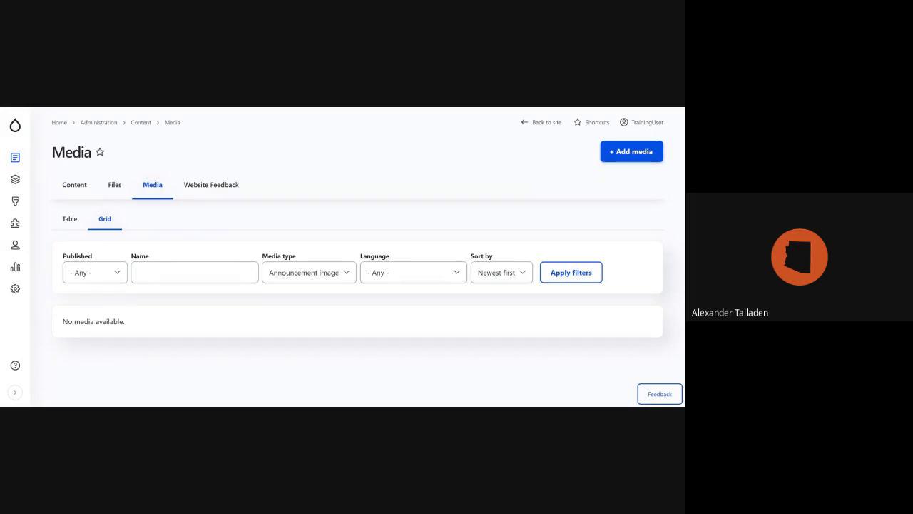
Step: Filter the media library by the Image media type and look through the grid of matching images
left_click(304, 268)
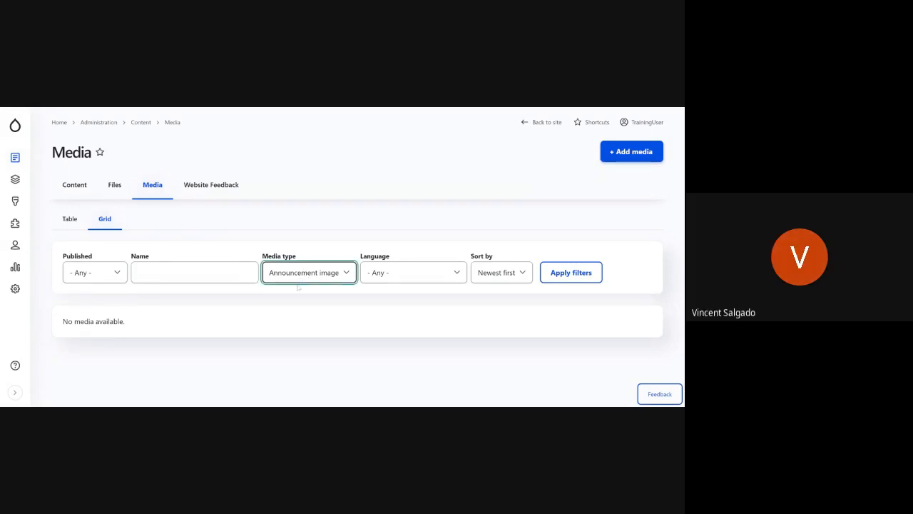
left_click(285, 315)
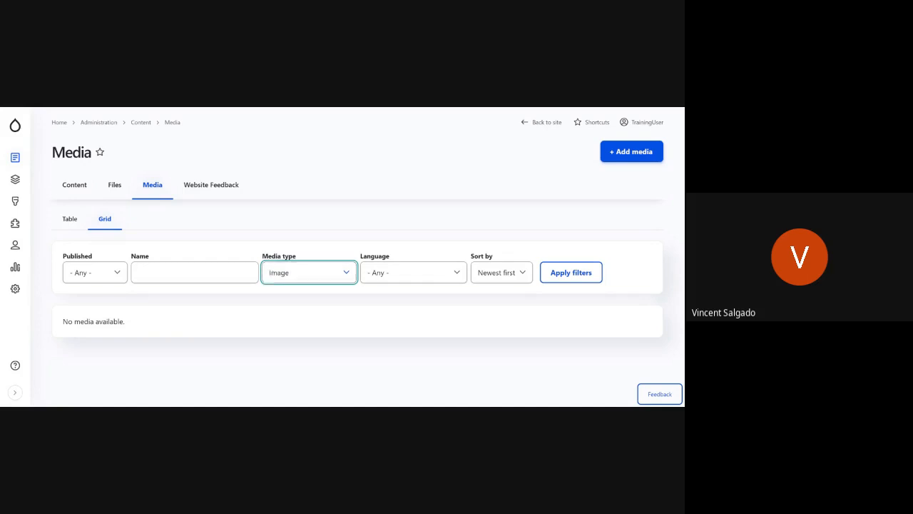
left_click(567, 272)
left_click(588, 276)
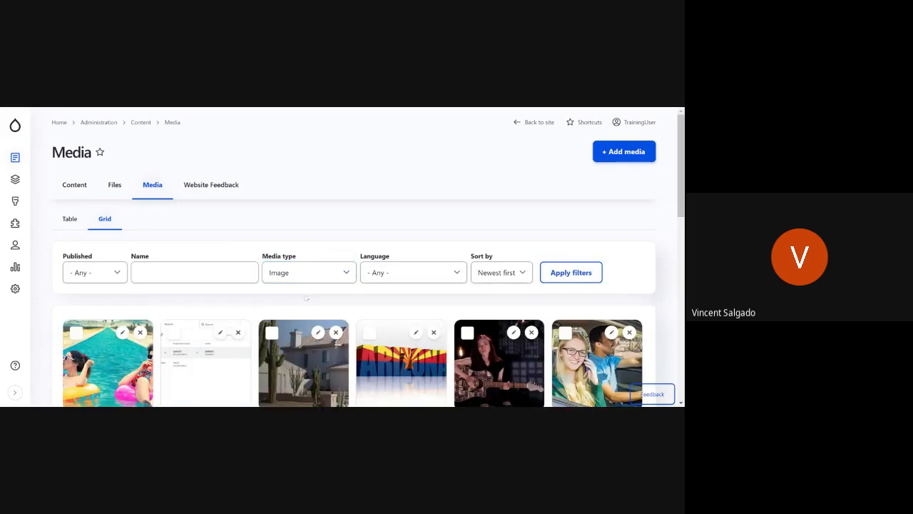
scroll(403, 351, "down", 3)
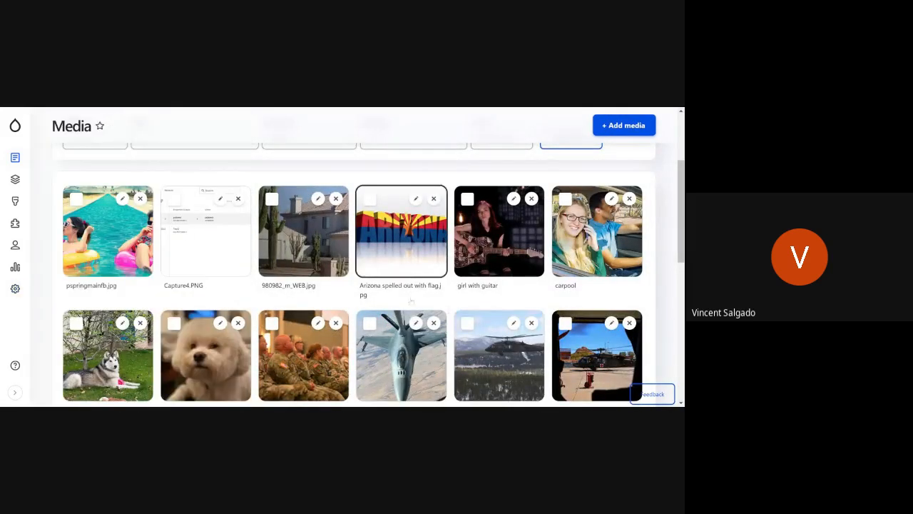
scroll(122, 323, "down", 2)
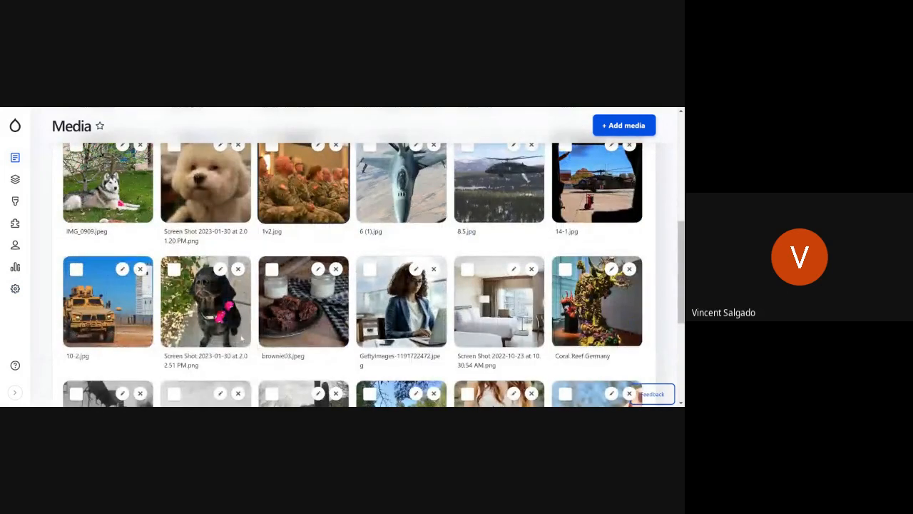
scroll(219, 348, "up", 4)
scroll(218, 348, "down", 4)
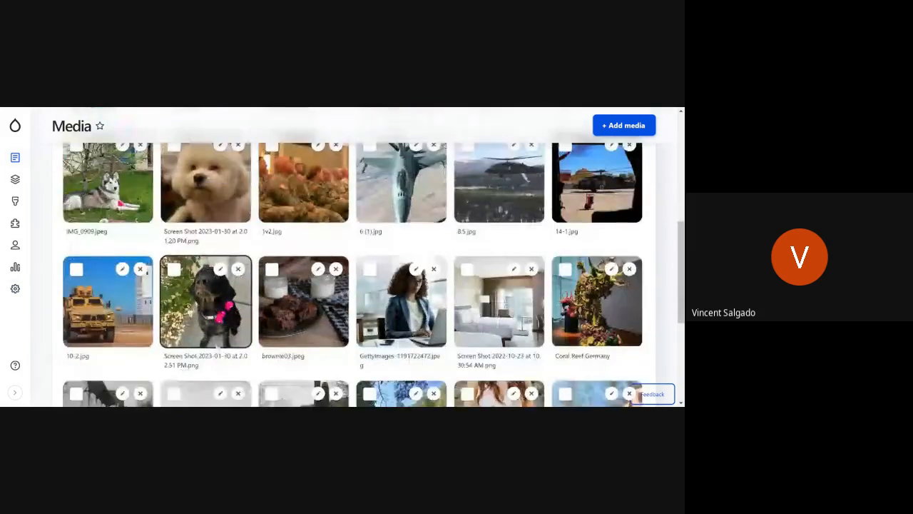
scroll(219, 346, "up", 6)
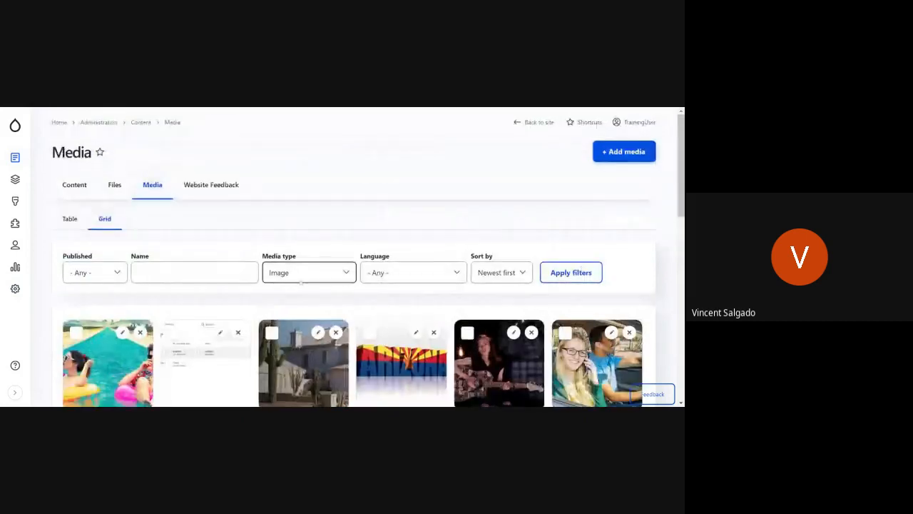
left_click(302, 279)
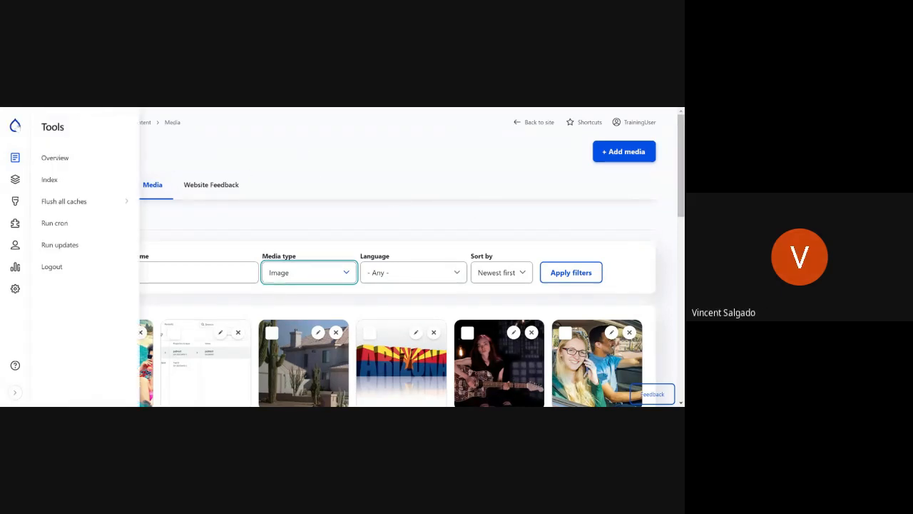
Step: Return to the published My Cool Page and review its banner image, title overlay and the content below
left_click(17, 126)
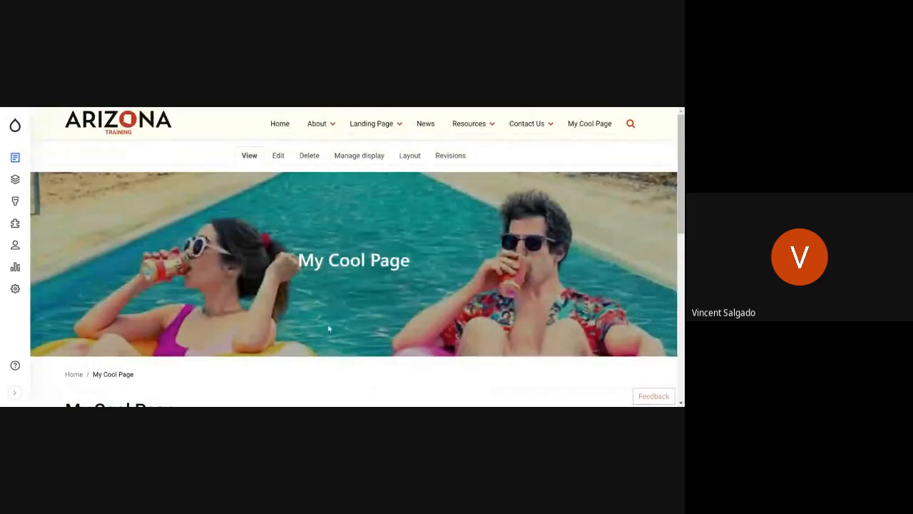
scroll(330, 328, "down", 7)
scroll(320, 337, "up", 7)
left_click_drag(298, 250, 457, 269)
left_click(458, 270)
scroll(427, 296, "up", 1)
scroll(427, 297, "down", 9)
scroll(426, 297, "up", 10)
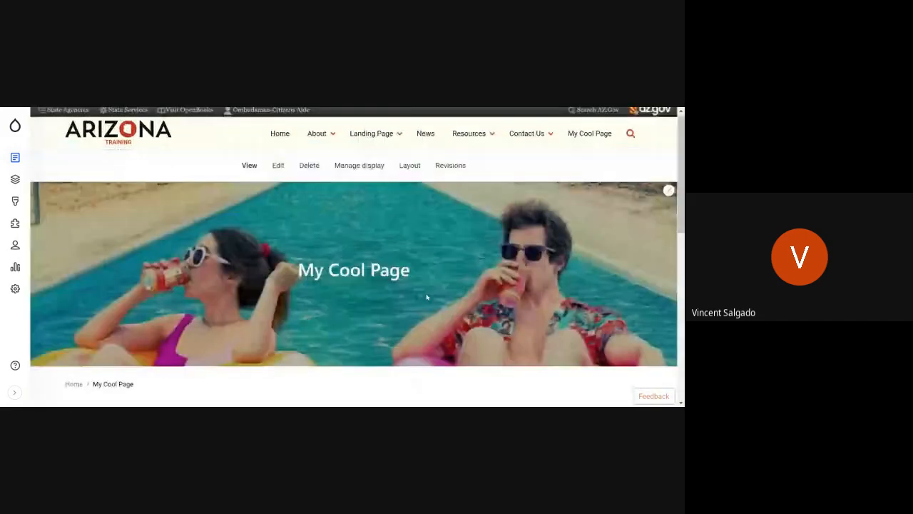
Step: Open the layout of My Cool Page for editing and go to the banner in Section 1
left_click(409, 170)
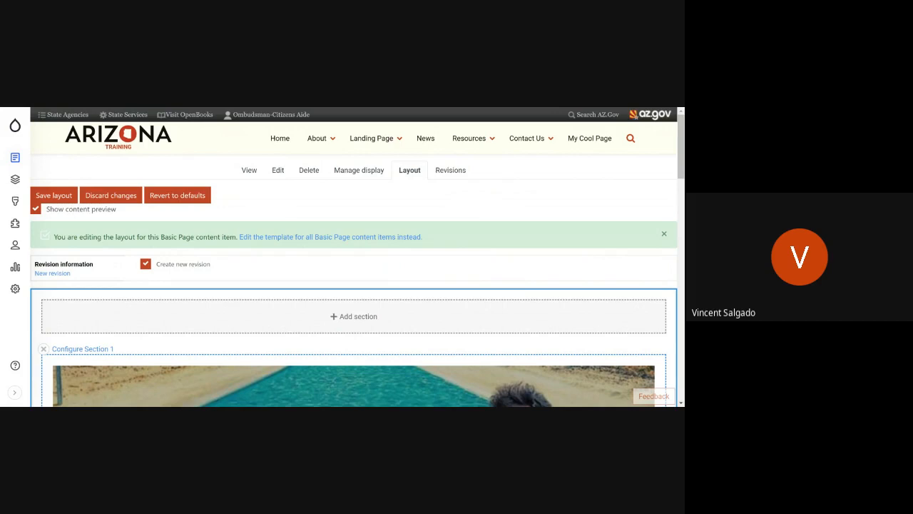
scroll(511, 355, "down", 3)
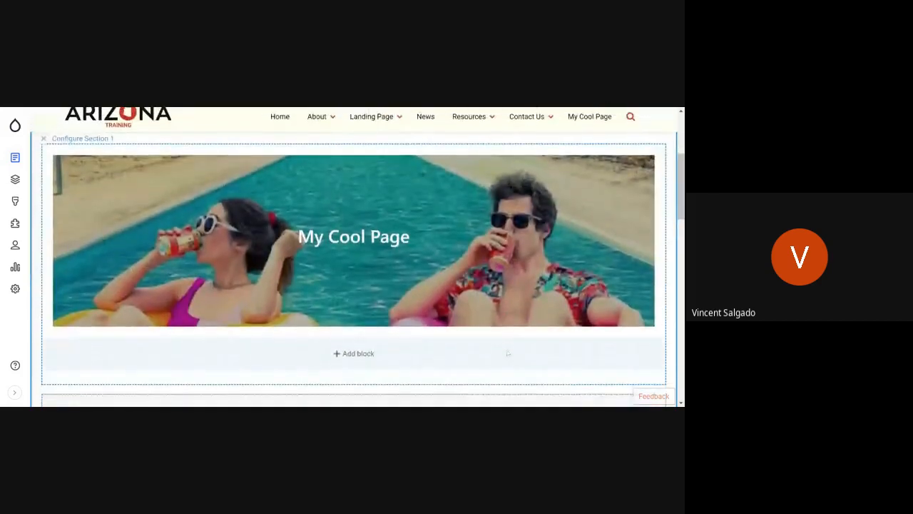